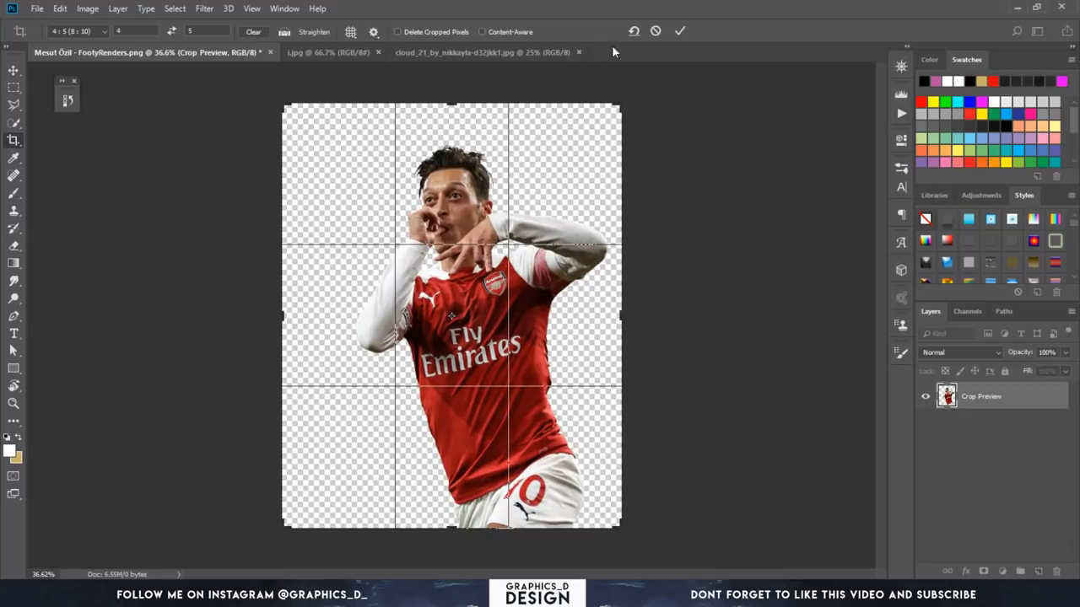
Step: Commit the crop and paste the stadium photo as Layer 2 beneath the player
left_click(678, 31)
key("ctrl+v")
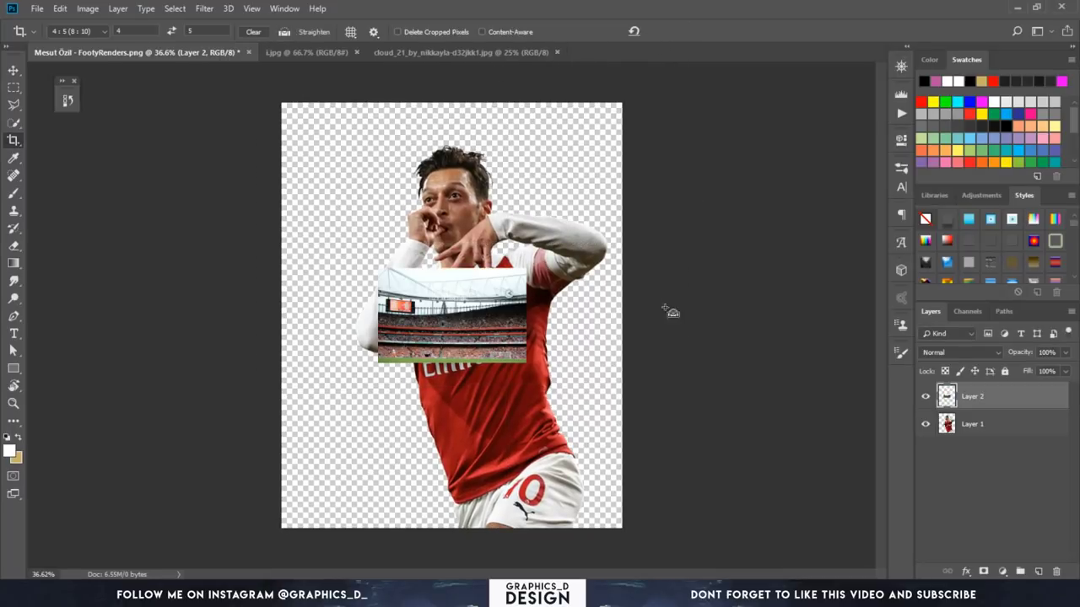
left_click_drag(1014, 387, 964, 437)
Step: Enlarge and tilt the stadium to cover the canvas, then hide the player layer
key("ctrl+t")
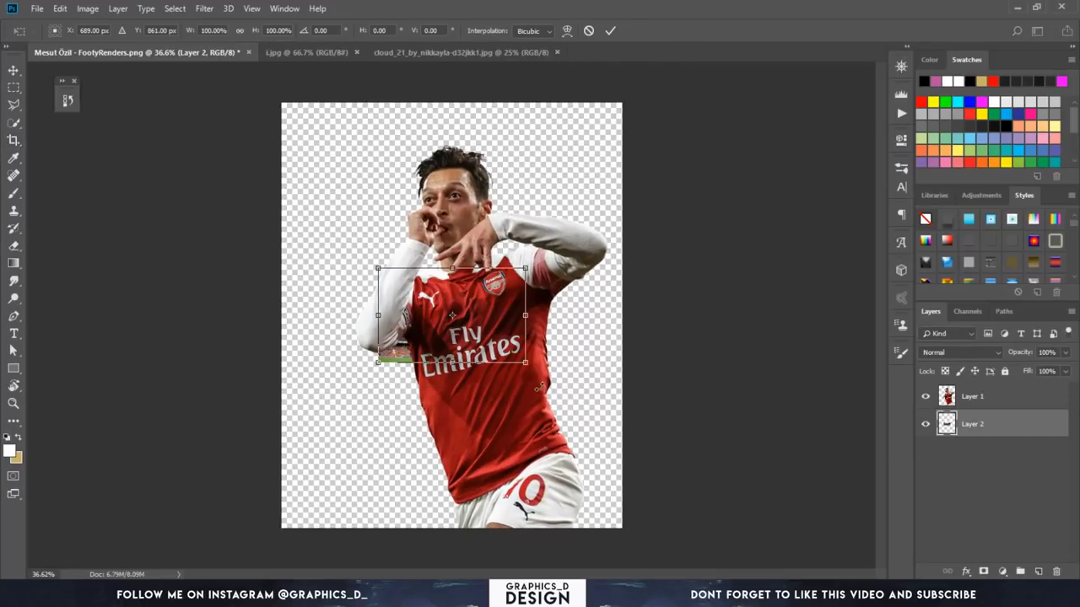
mouse_move(528, 363)
left_mouse_down()
mouse_move(726, 434)
mouse_move(711, 424)
left_mouse_up()
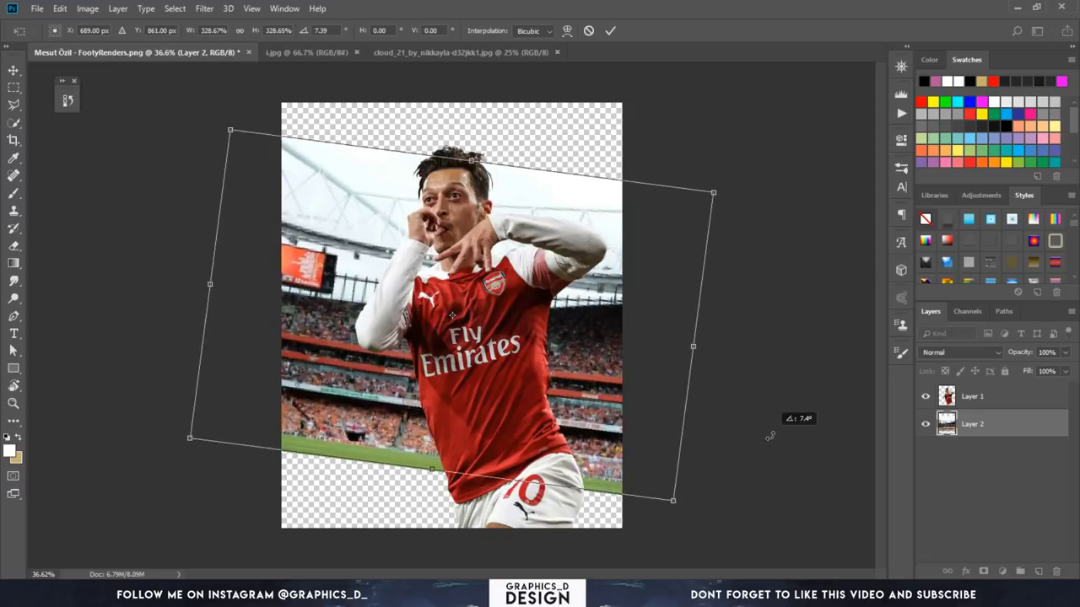
left_click_drag(606, 371, 612, 387)
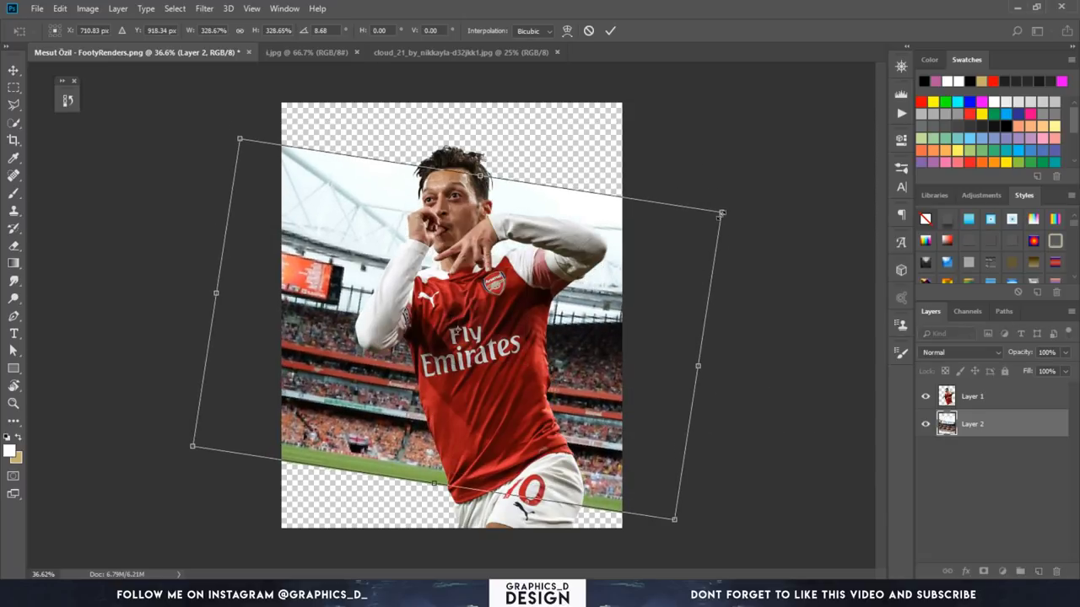
left_click_drag(720, 215, 746, 201)
left_click_drag(672, 251, 675, 260)
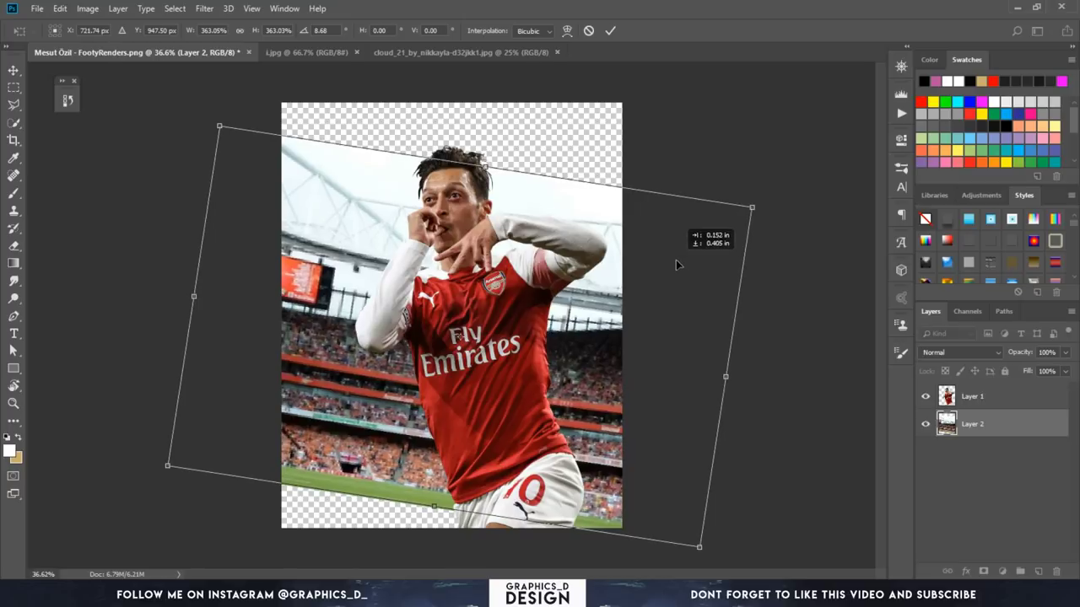
key("Return")
key("c")
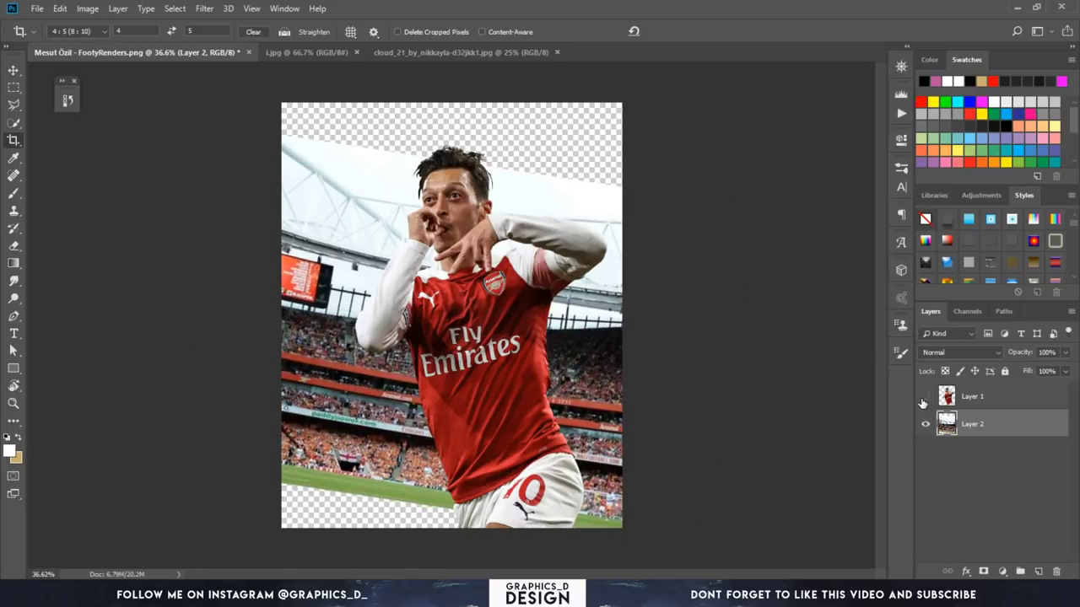
left_click(924, 396)
Step: Hide the Arsenal stadium layer and drag the t.jpg stadium photo into the poster
left_click(924, 423)
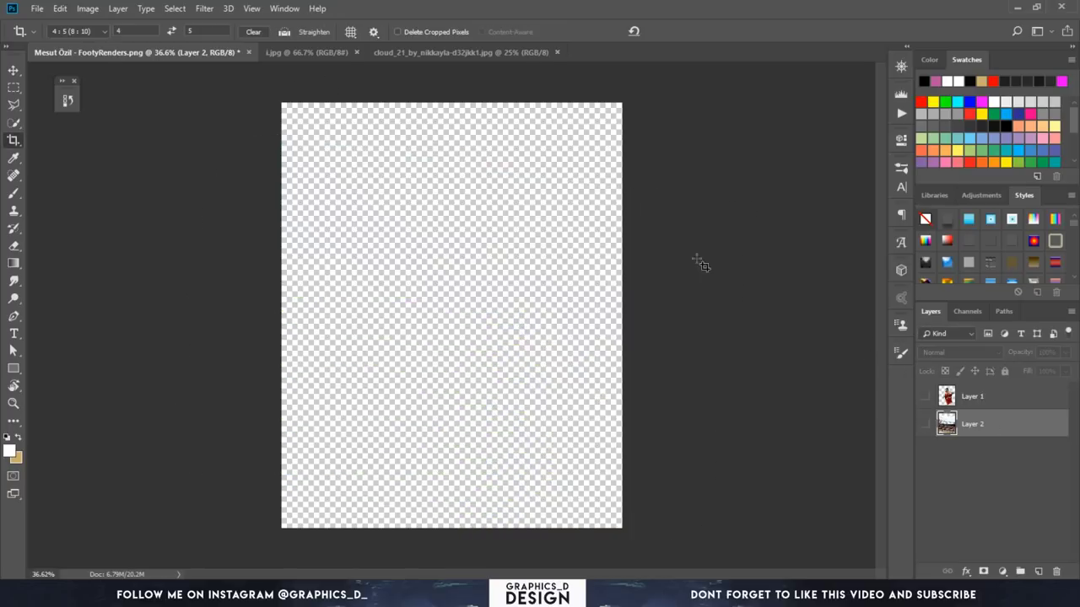
left_click(436, 54)
left_click(313, 52)
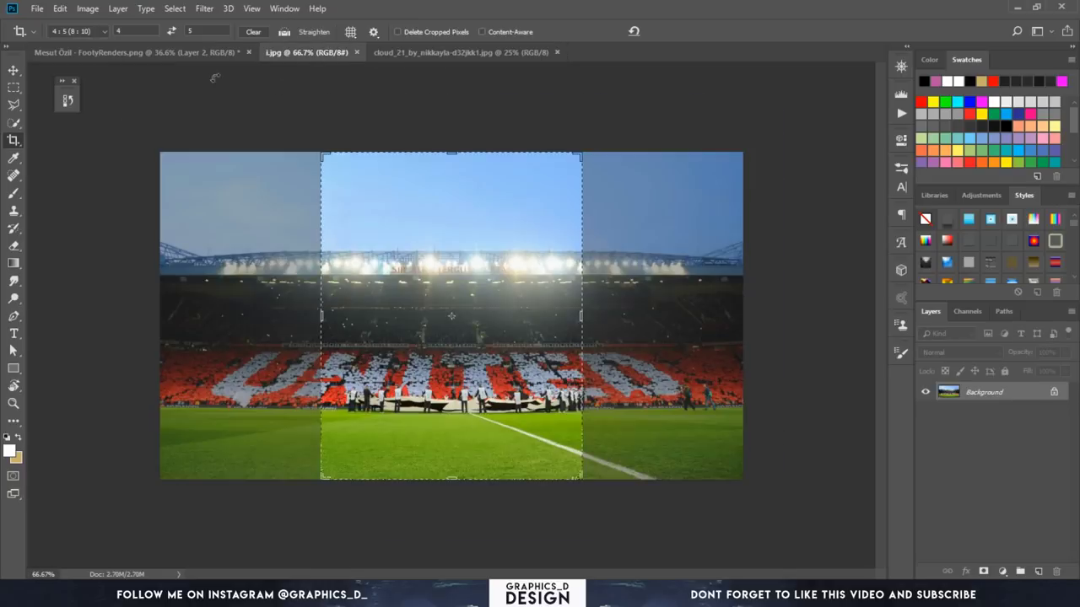
key("m")
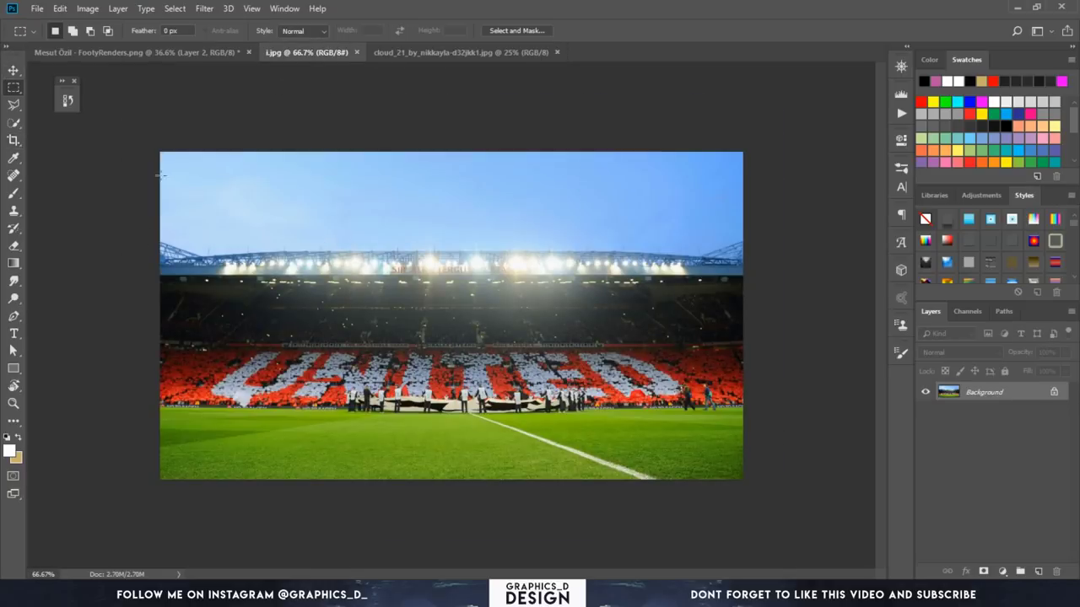
left_click(269, 197)
left_click(13, 71)
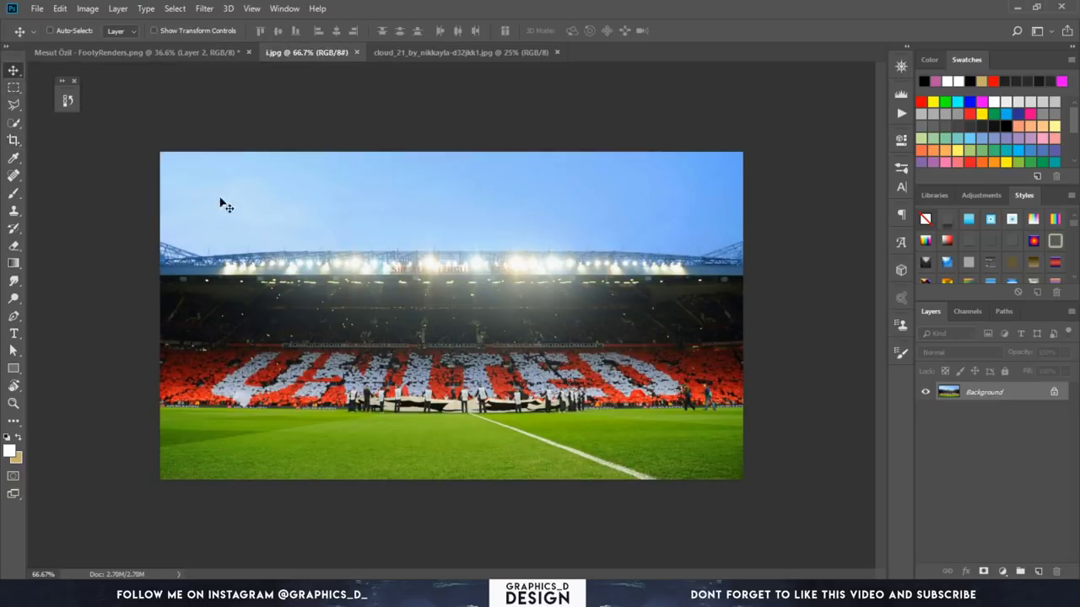
mouse_move(225, 202)
left_mouse_down()
mouse_move(204, 61)
mouse_move(397, 294)
left_mouse_up()
Step: Tilt the second stadium about 8°, enlarge it to ~155%, and show the Arsenal layer again
key("ctrl+t")
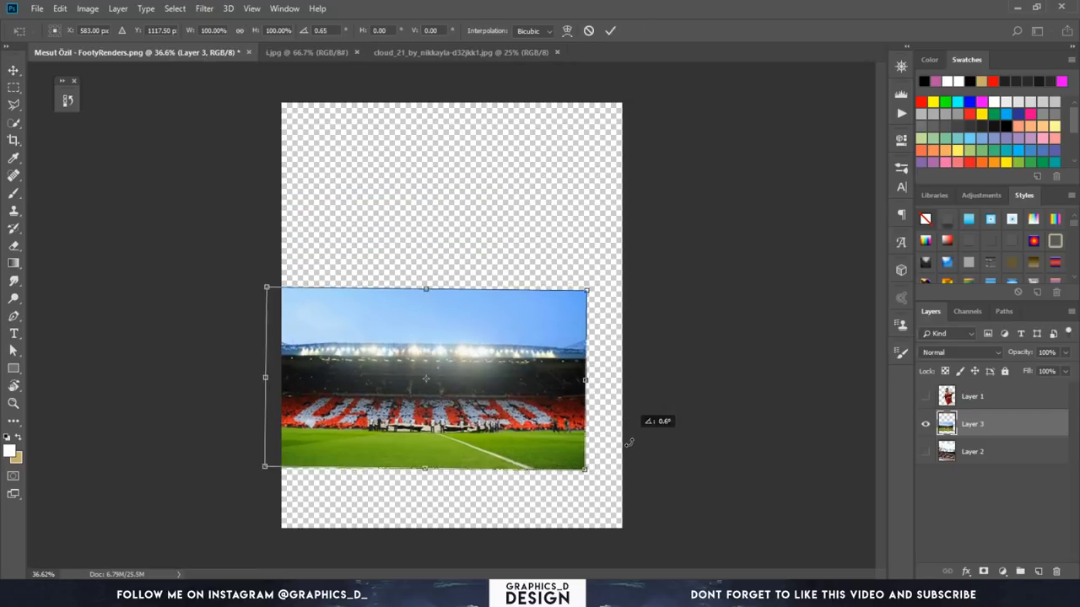
left_click_drag(618, 418, 610, 444)
left_click_drag(499, 387, 519, 428)
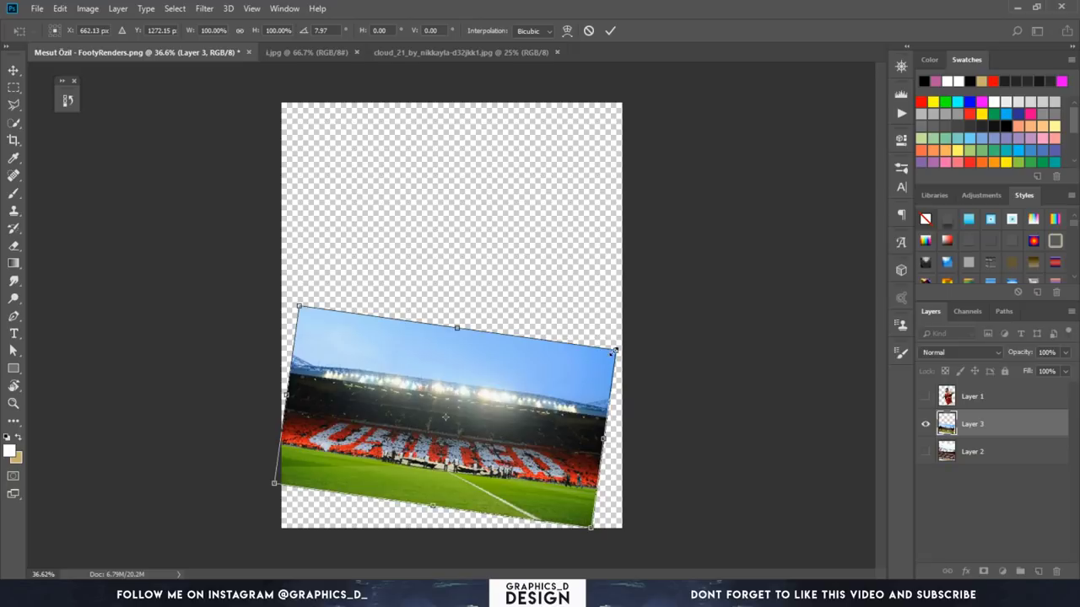
left_click_drag(614, 349, 699, 287)
left_click_drag(661, 385, 684, 381)
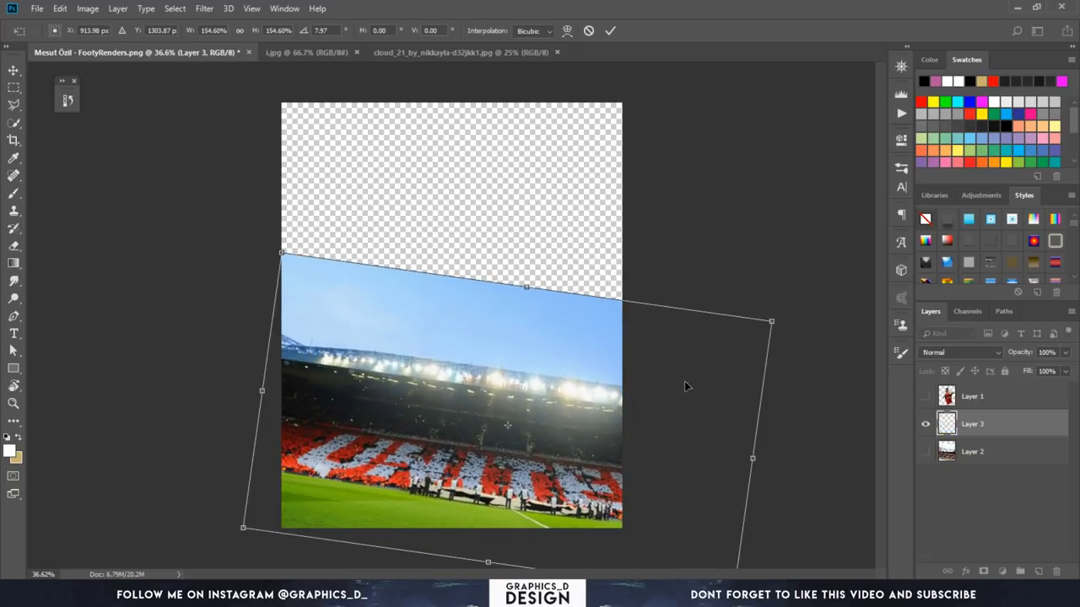
key("Return")
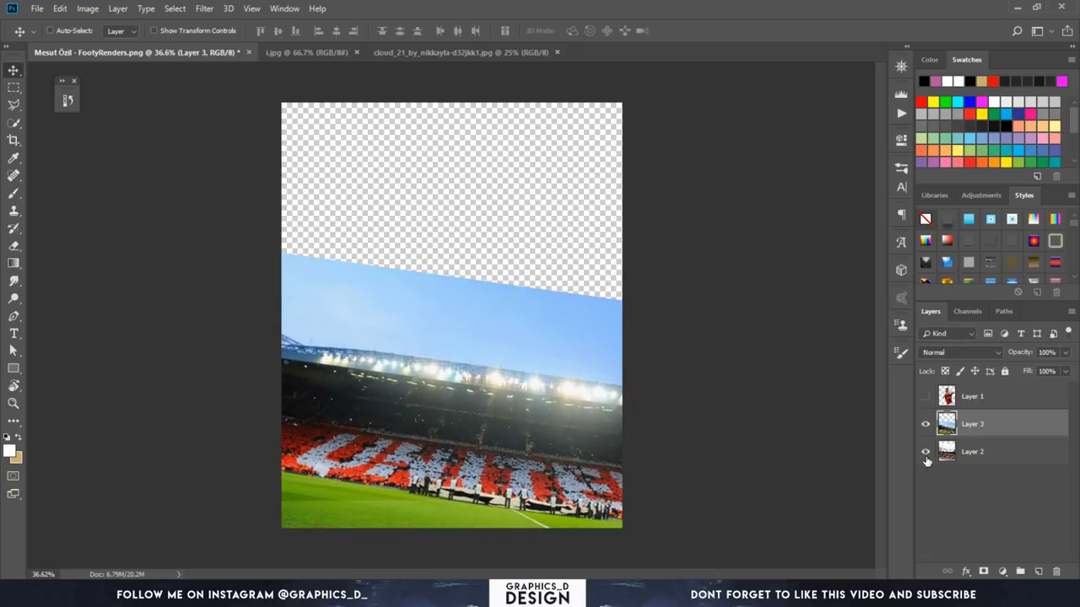
left_click(925, 455)
Step: Move Layer 3 below Layer 2 in the layer stack
left_click_drag(980, 433, 977, 465)
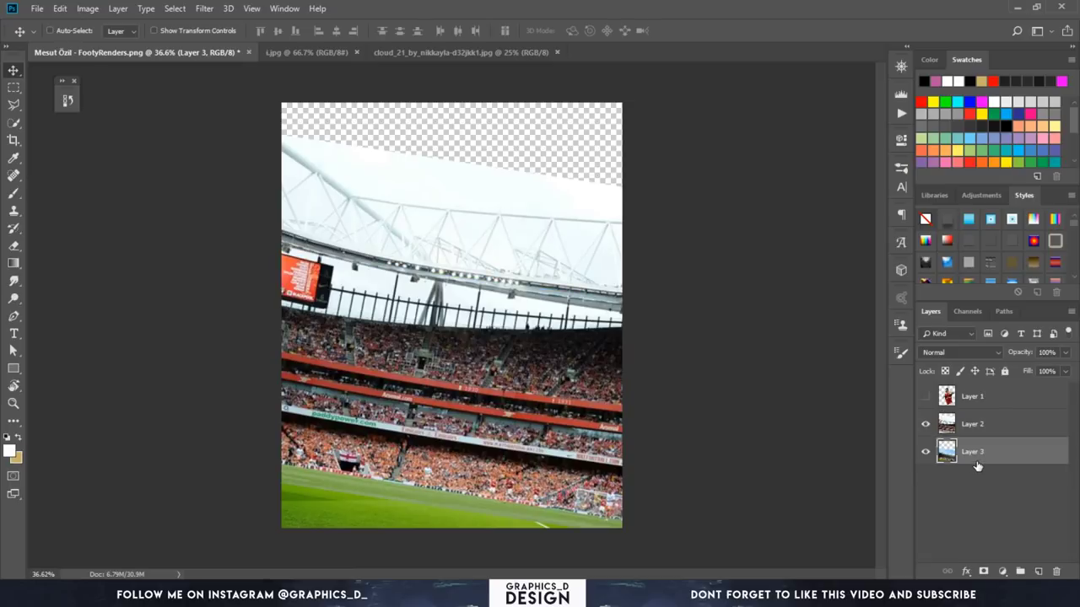
scroll(478, 548, "up", 1)
scroll(424, 526, "up", 2)
scroll(366, 514, "down", 1)
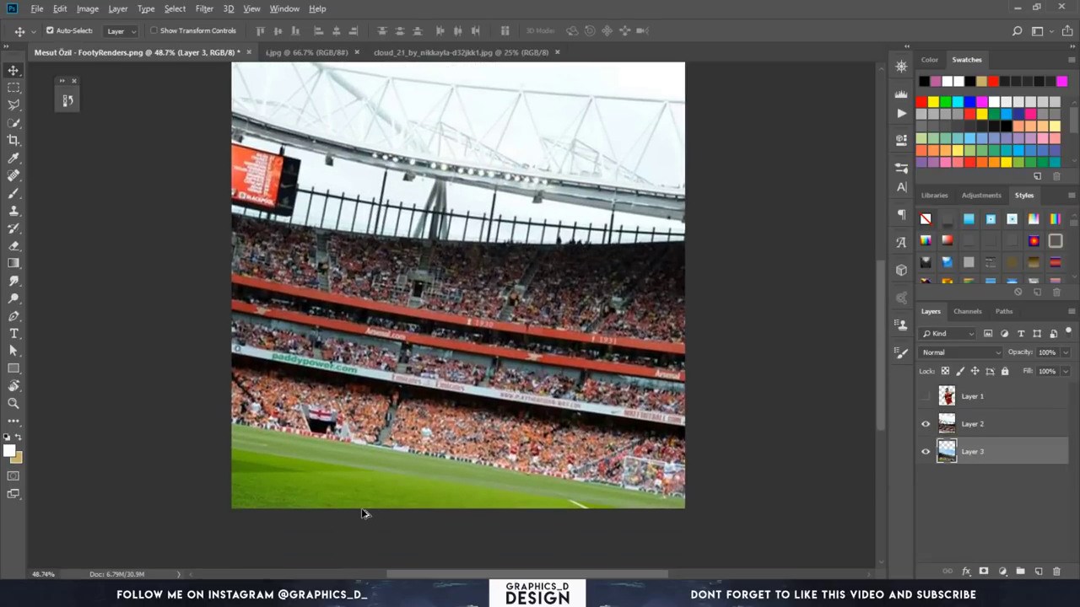
scroll(363, 513, "up", 2)
scroll(404, 489, "up", 1)
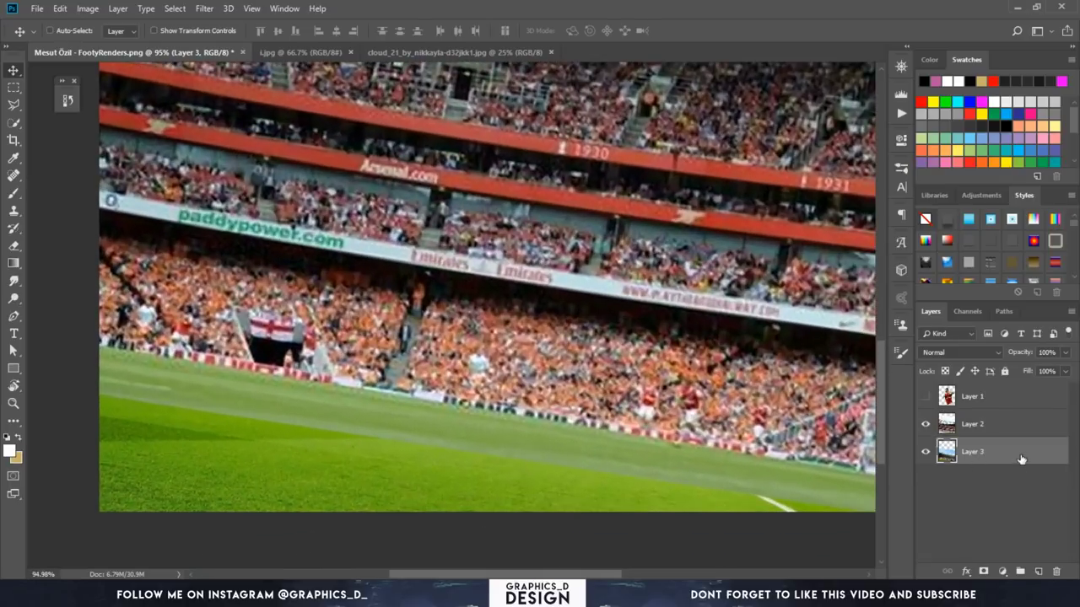
Step: Add a Hue/Saturation adjustment at -32 saturation above Layer 3, then add a mask to Layer 2
left_click(1002, 571)
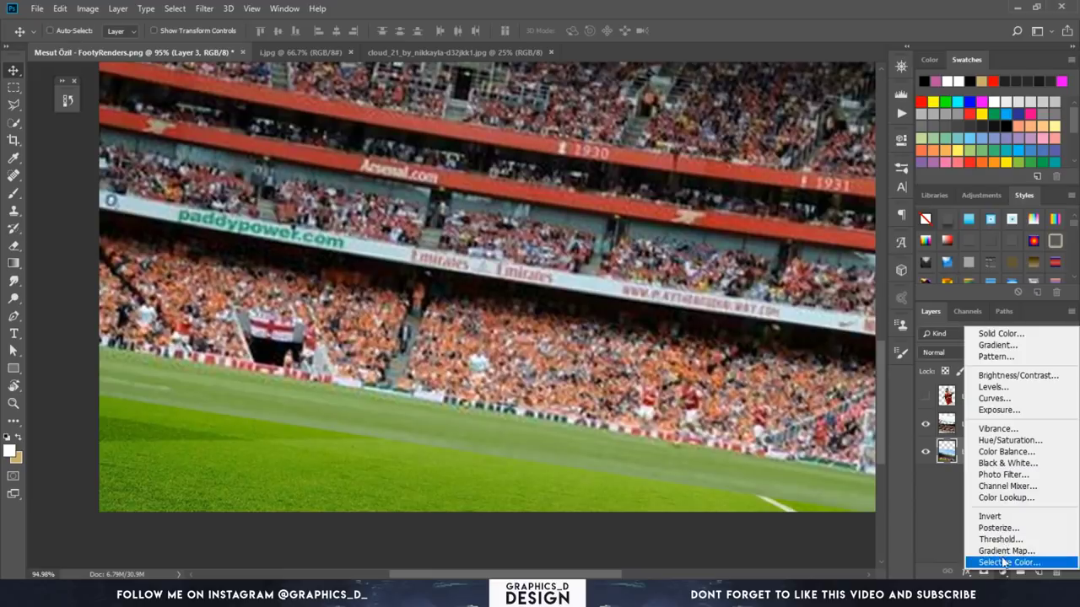
left_click(1004, 457)
key("ctrl+z")
left_click(1002, 571)
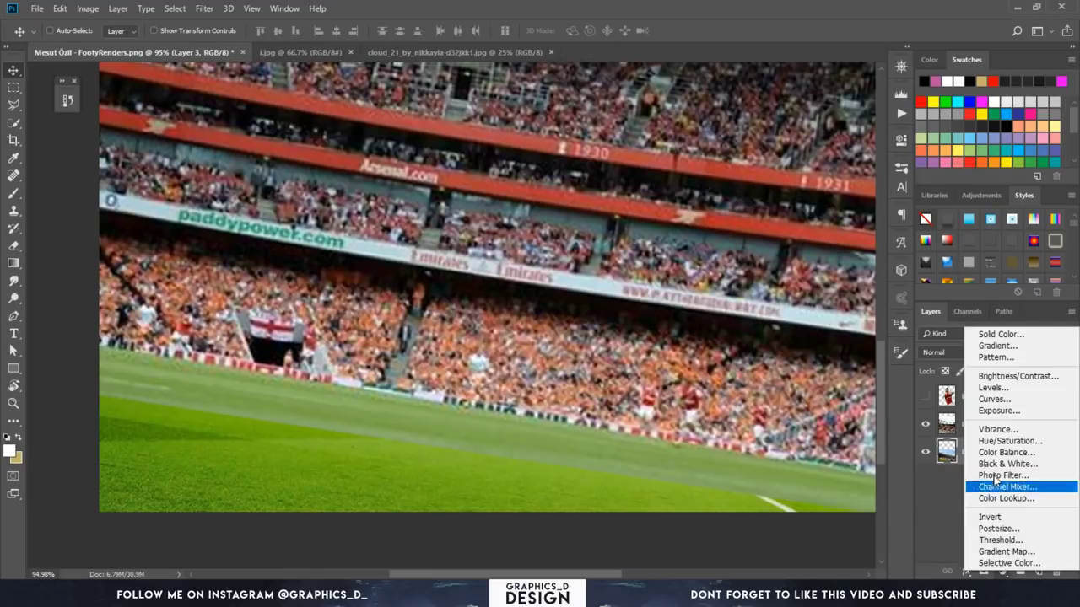
left_click(997, 446)
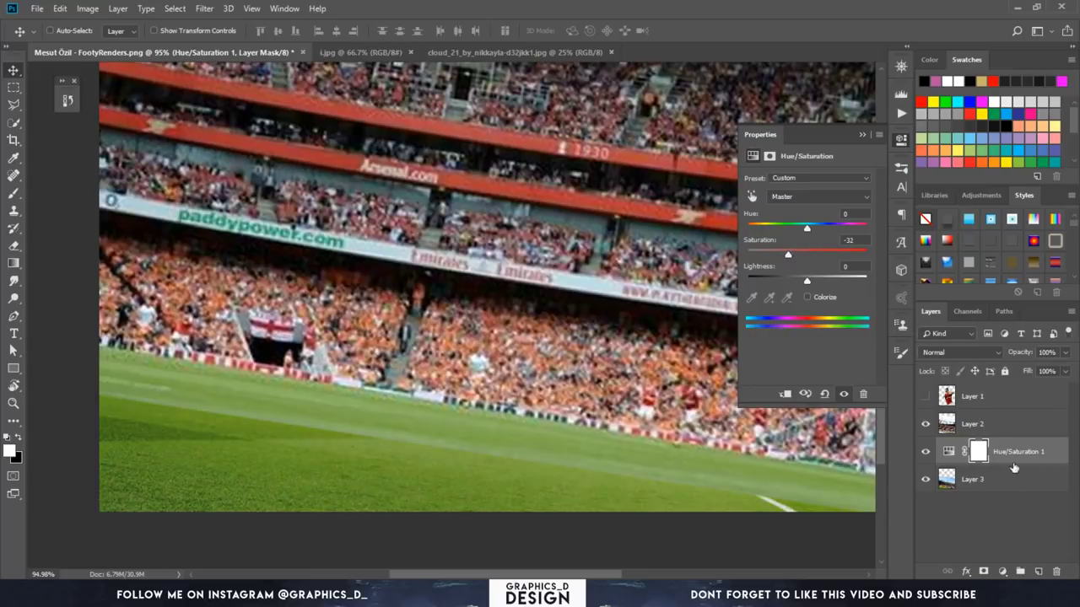
left_click(995, 426)
left_click(983, 571)
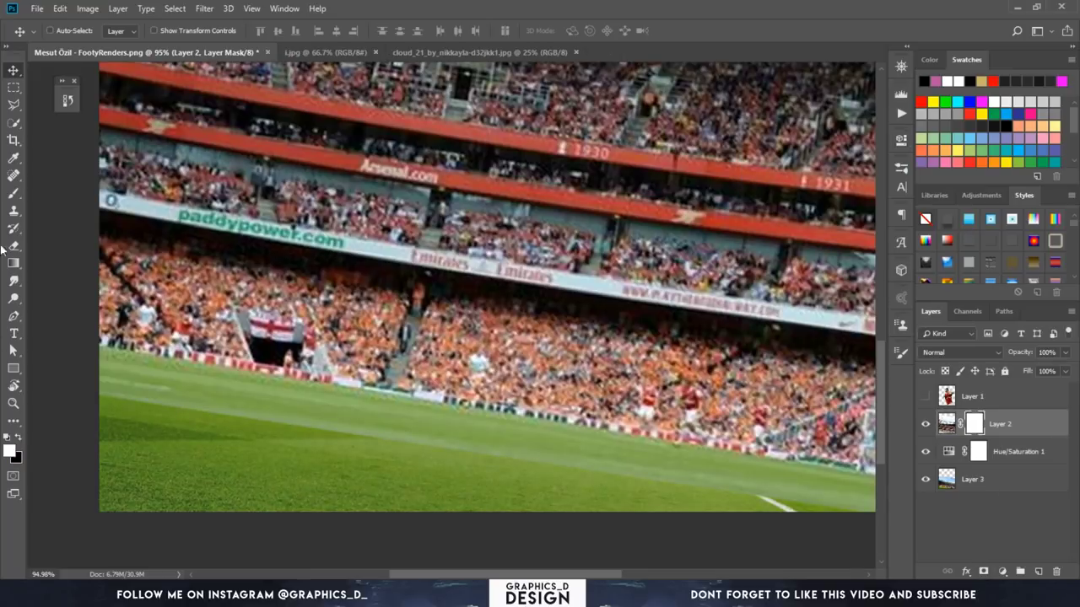
Step: Set up a 61 px black brush and pan to the right end of the crowd
left_click(13, 194)
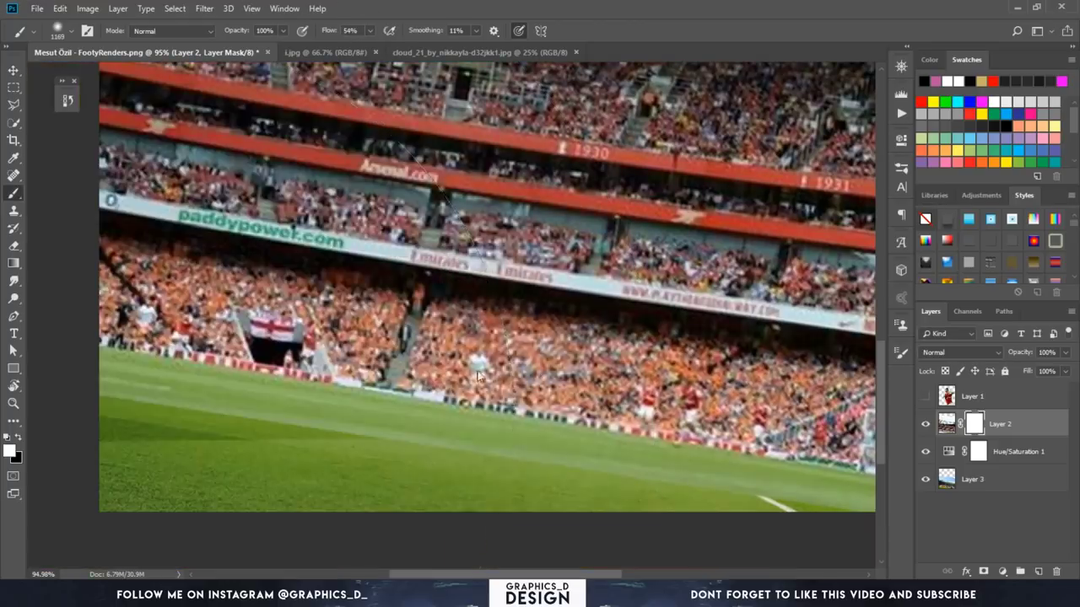
key("x")
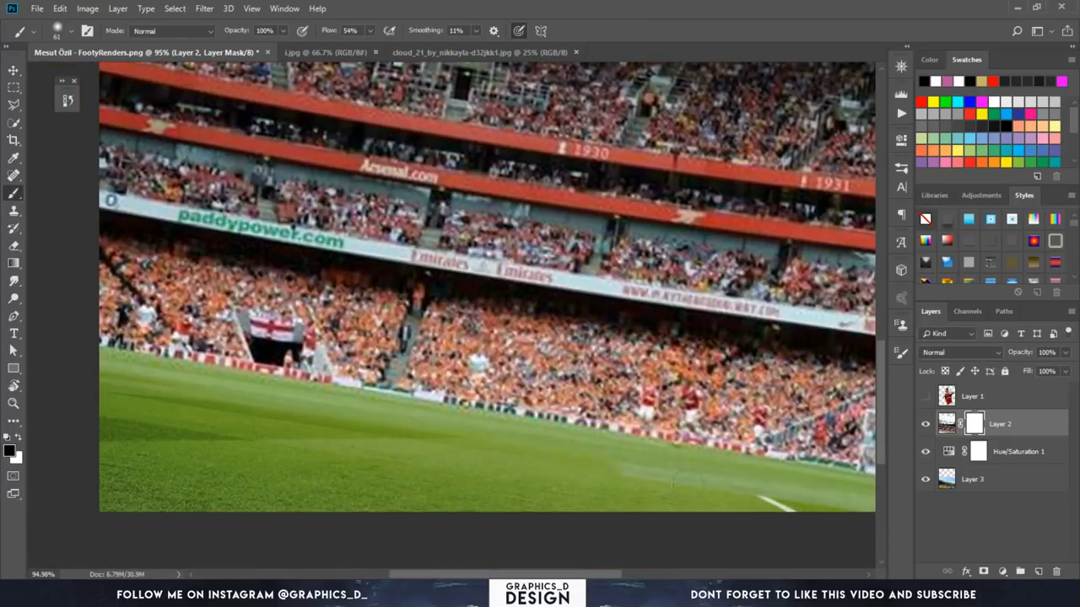
left_click_drag(711, 493, 475, 462)
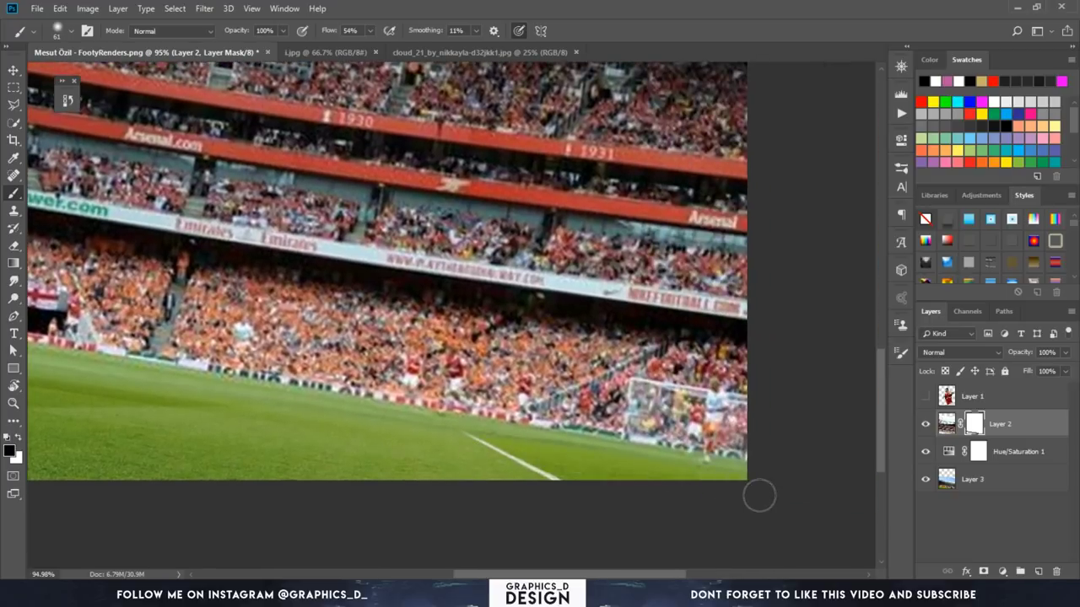
scroll(408, 417, "down", 2)
scroll(410, 415, "down", 2)
scroll(410, 416, "down", 1)
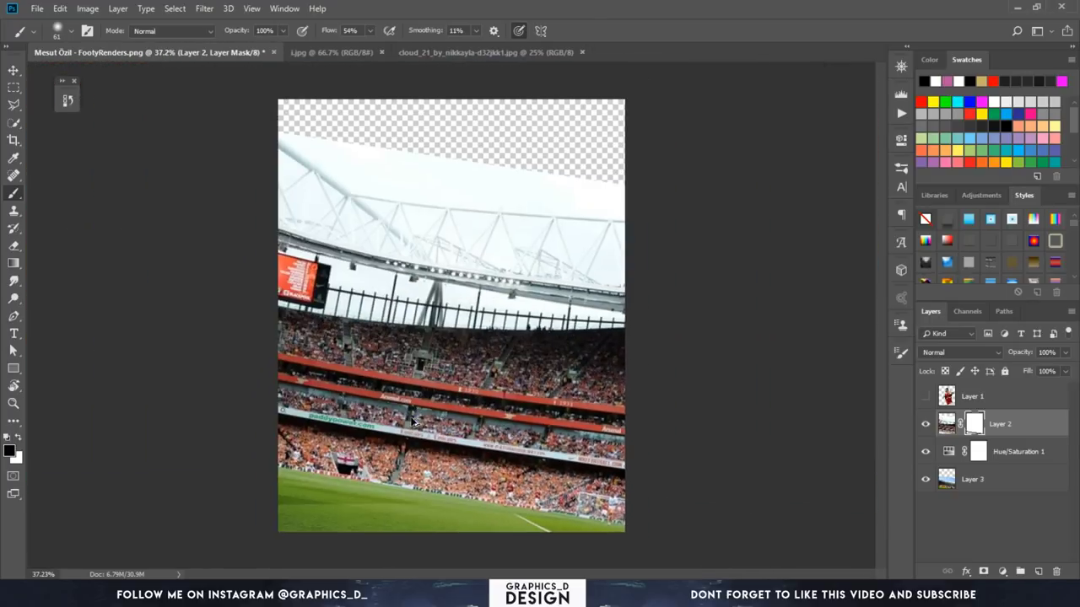
Step: Target Layer 2's image thumbnail instead of its mask and zoom into the scoreboard
left_click(944, 426)
scroll(195, 230, "up", 2)
scroll(195, 230, "up", 1)
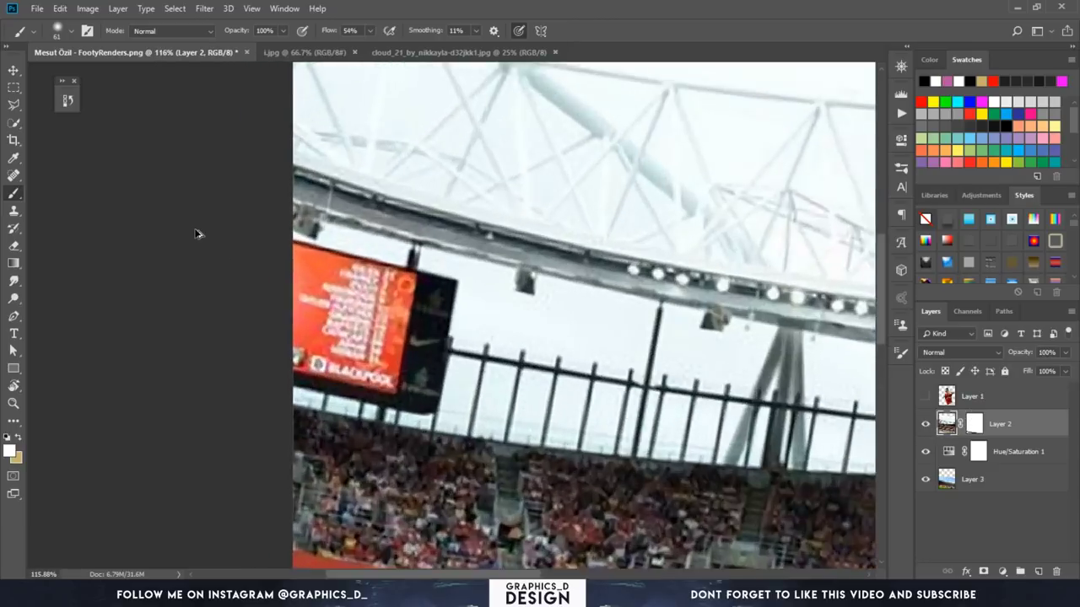
scroll(194, 229, "up", 1)
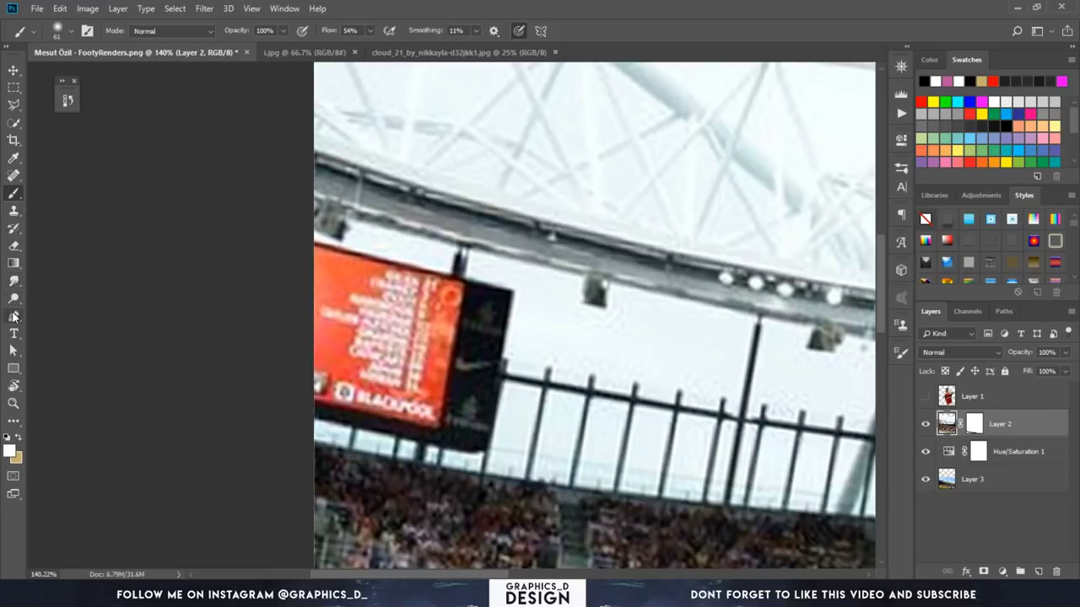
Step: Draw a Pen path curving along the crowd's top edge, with an anchor above the roof
left_click(14, 316)
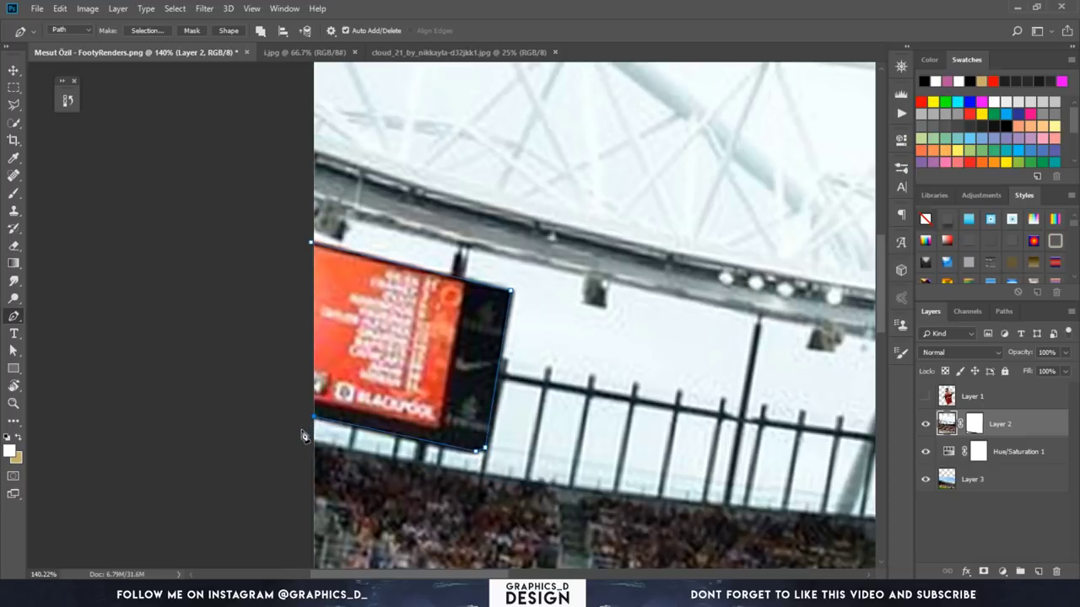
left_click_drag(381, 462, 160, 375)
mouse_move(734, 460)
left_mouse_down()
mouse_move(570, 424)
mouse_move(882, 404)
left_mouse_up()
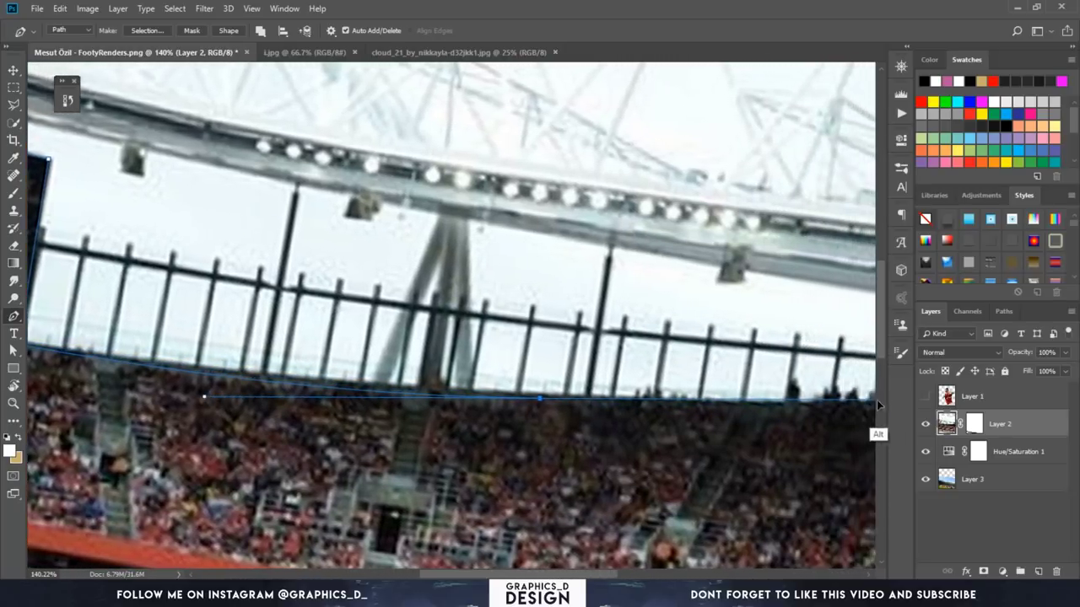
key("alt")
left_click_drag(881, 400, 514, 441)
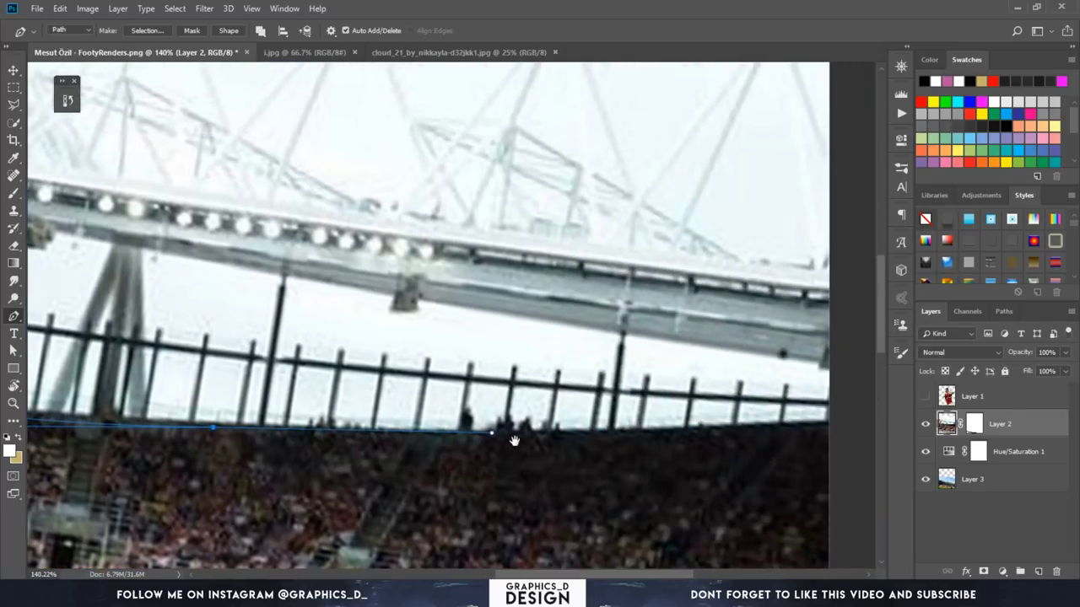
left_click_drag(765, 435, 777, 431)
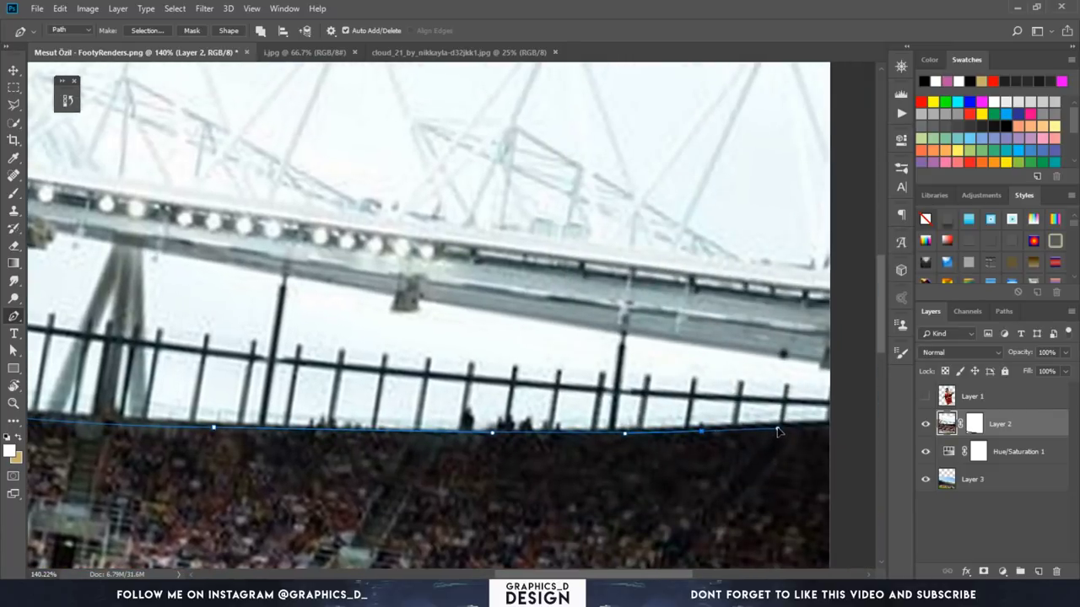
scroll(806, 384, "down", 3)
scroll(755, 343, "down", 3)
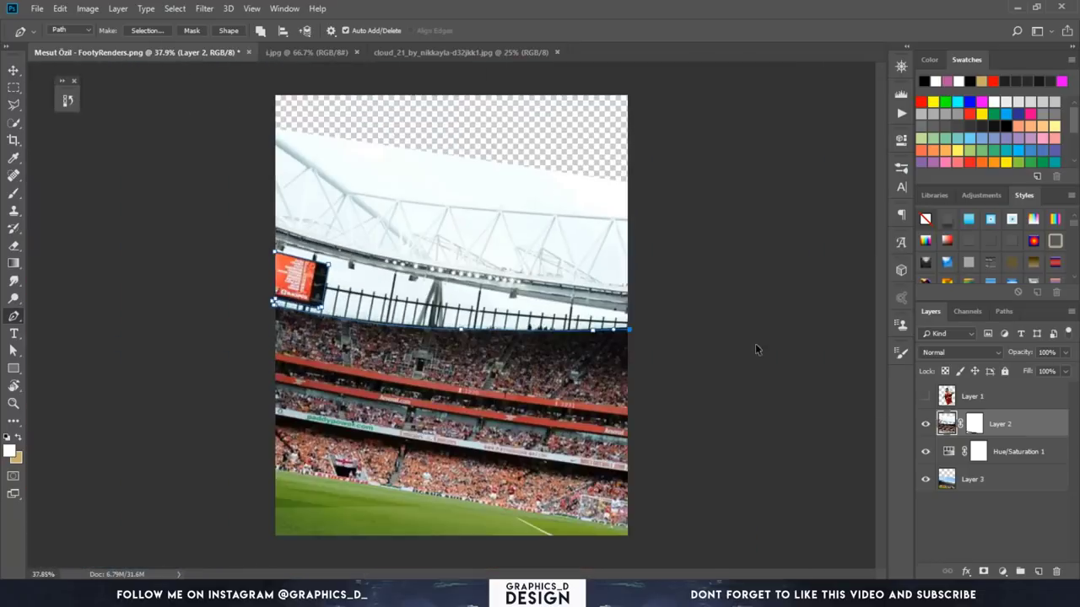
left_click(529, 149)
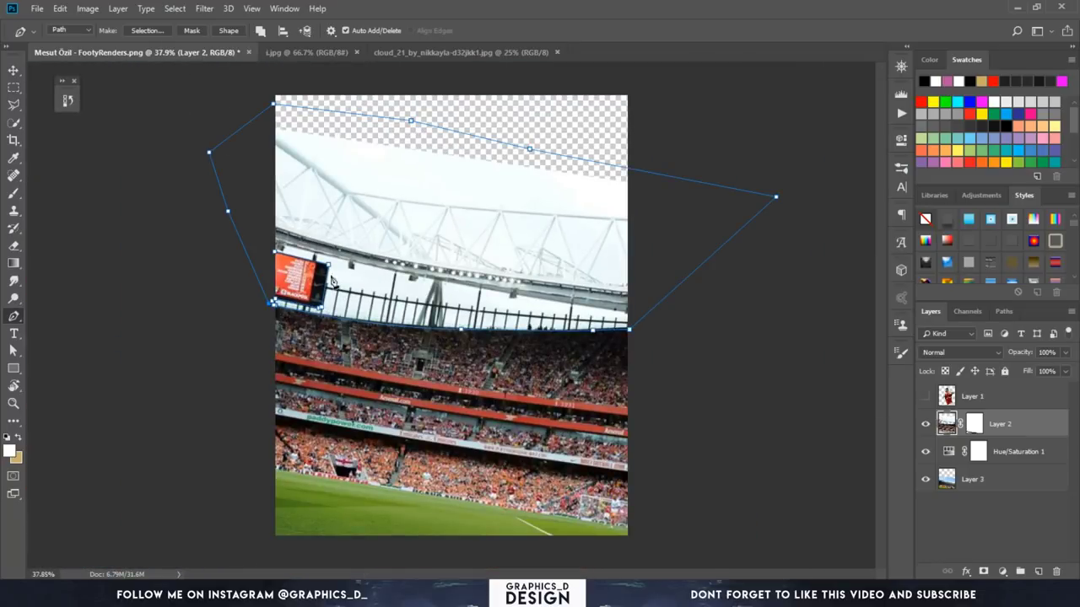
Step: Convert the path to a selection with 0 px feather and target Layer 2's mask
right_click(374, 232)
left_click(426, 291)
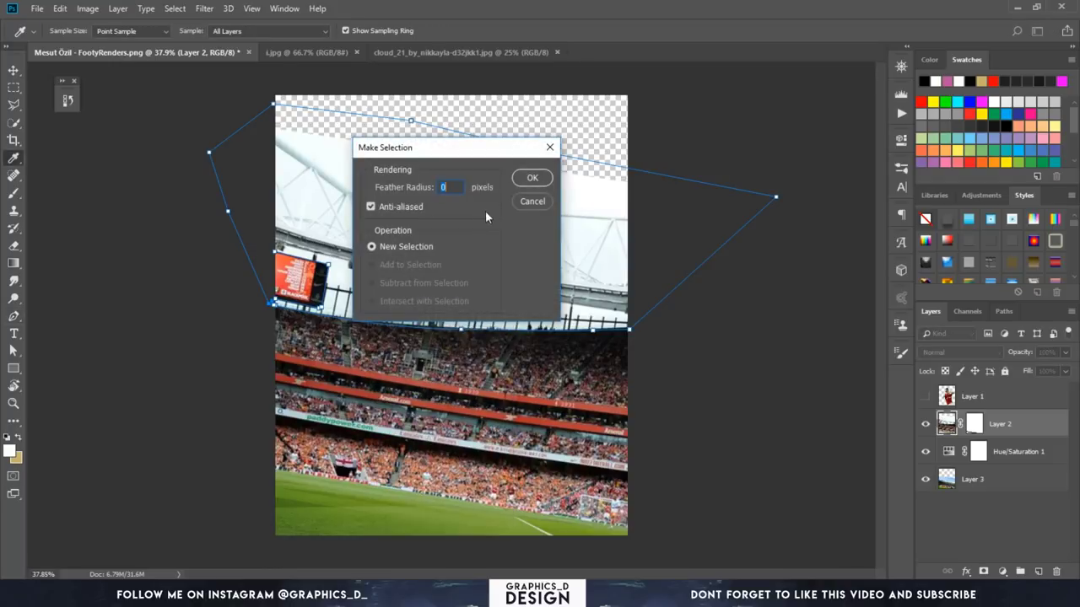
left_click(531, 179)
left_click(975, 424)
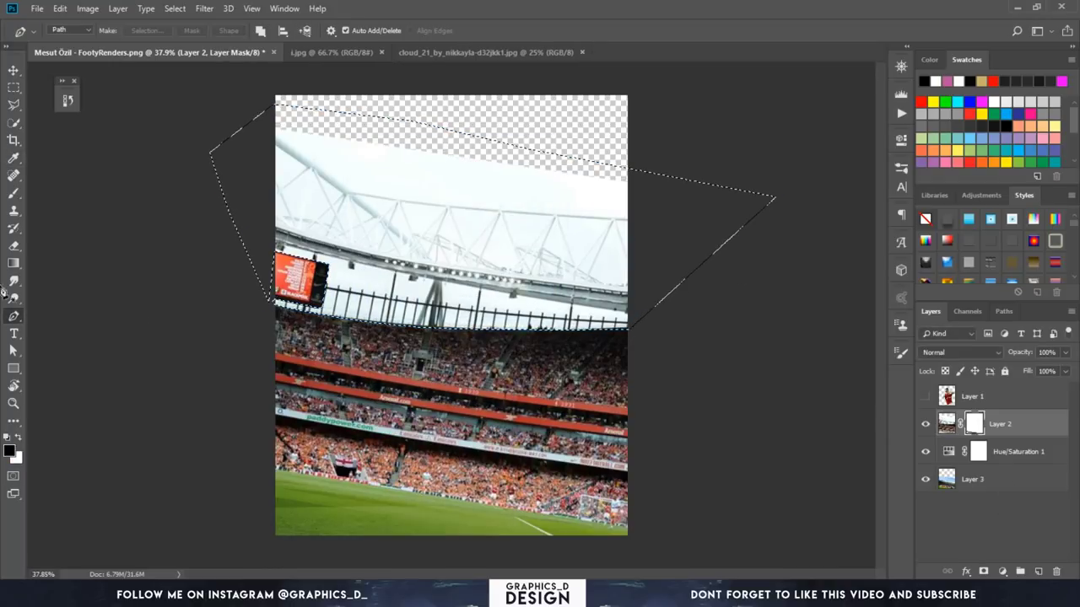
Step: Paint the roof out in black with a large hard brush at 100% flow, then deselect
left_click(13, 195)
left_click_drag(329, 169, 463, 173)
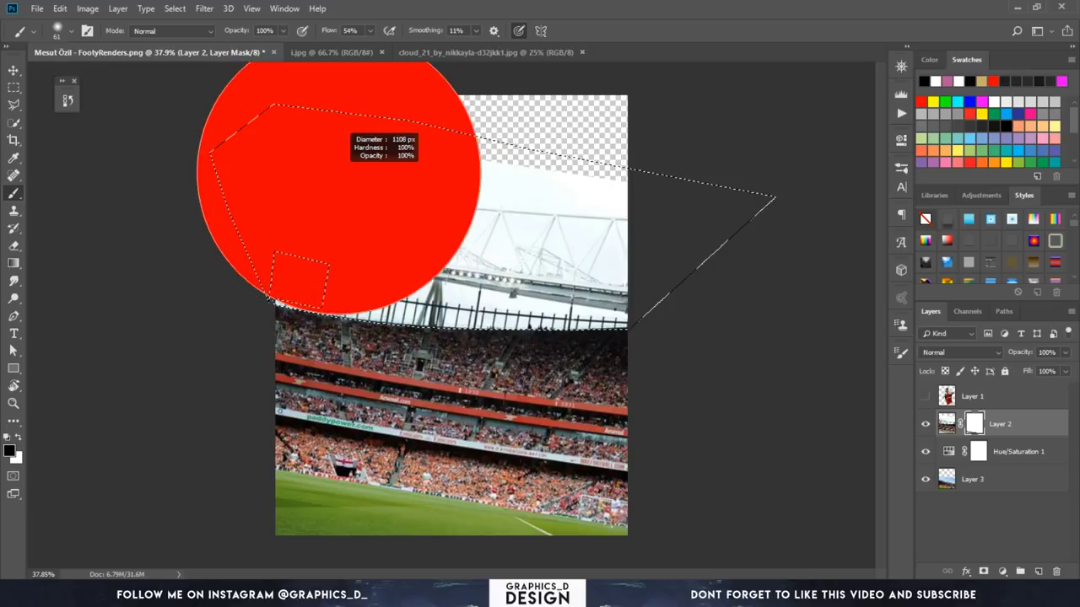
right_click(463, 183)
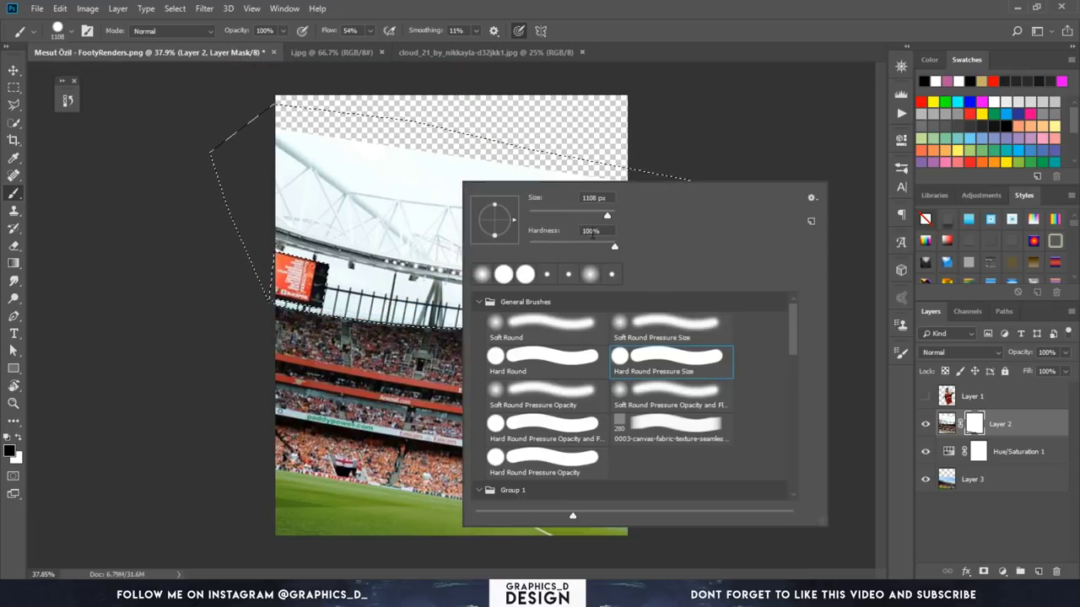
left_click_drag(330, 30, 535, 51)
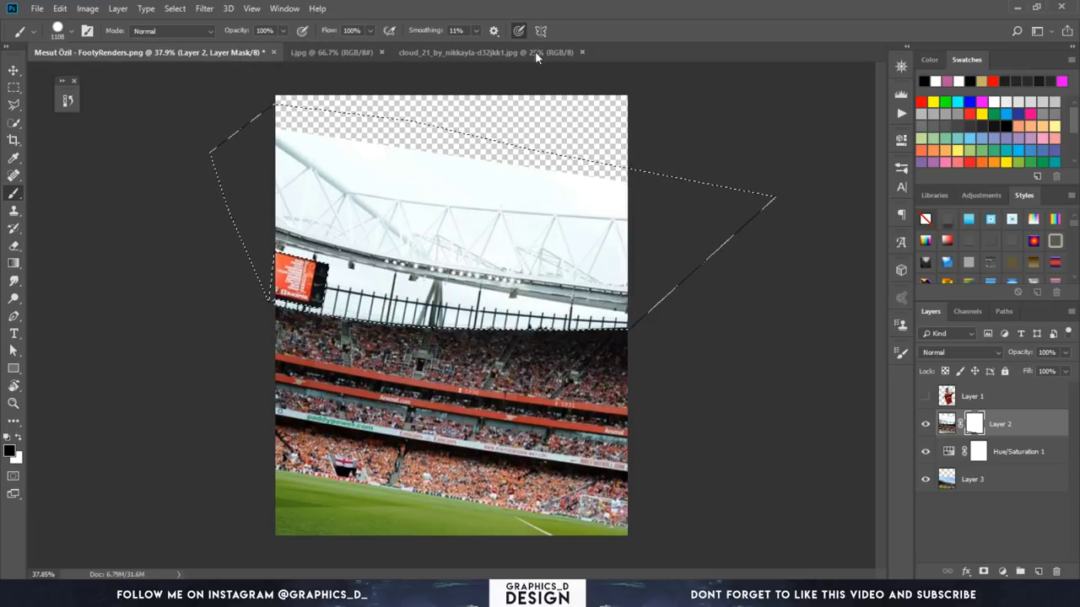
left_click_drag(506, 219, 574, 308)
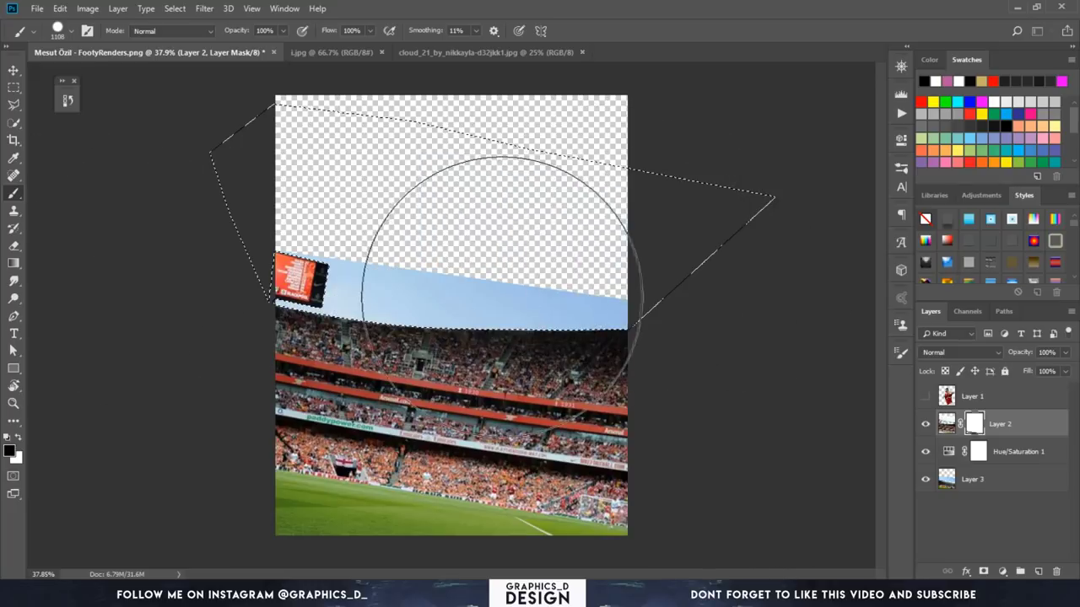
key("ctrl+d")
Step: Add a mask to Layer 3 and paint out its blue sky band in black
left_click(982, 479)
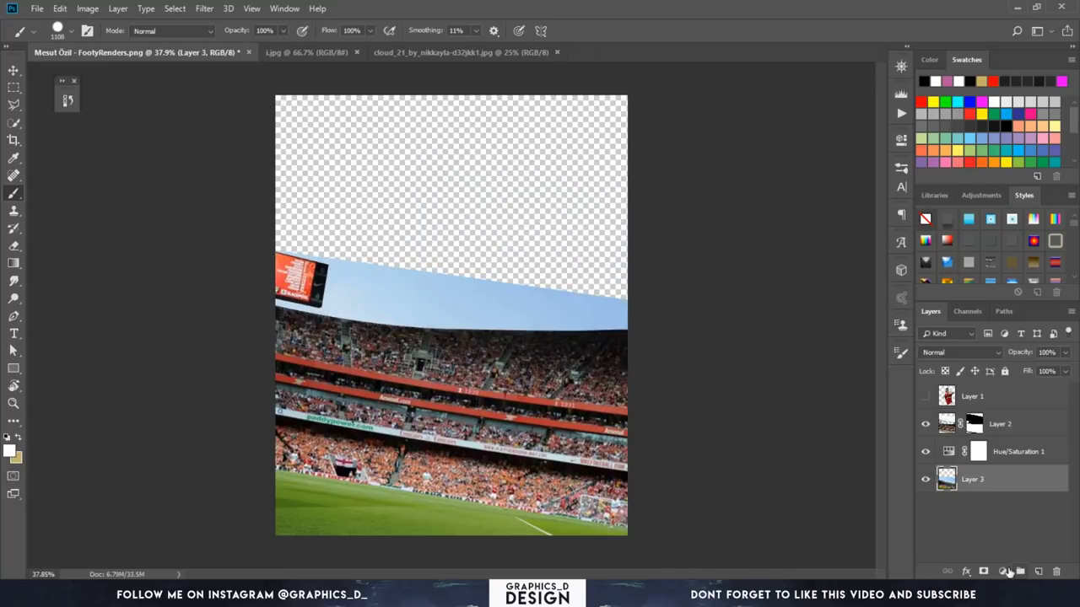
left_click(984, 572)
key("d")
key("x")
left_click_drag(278, 278, 638, 253)
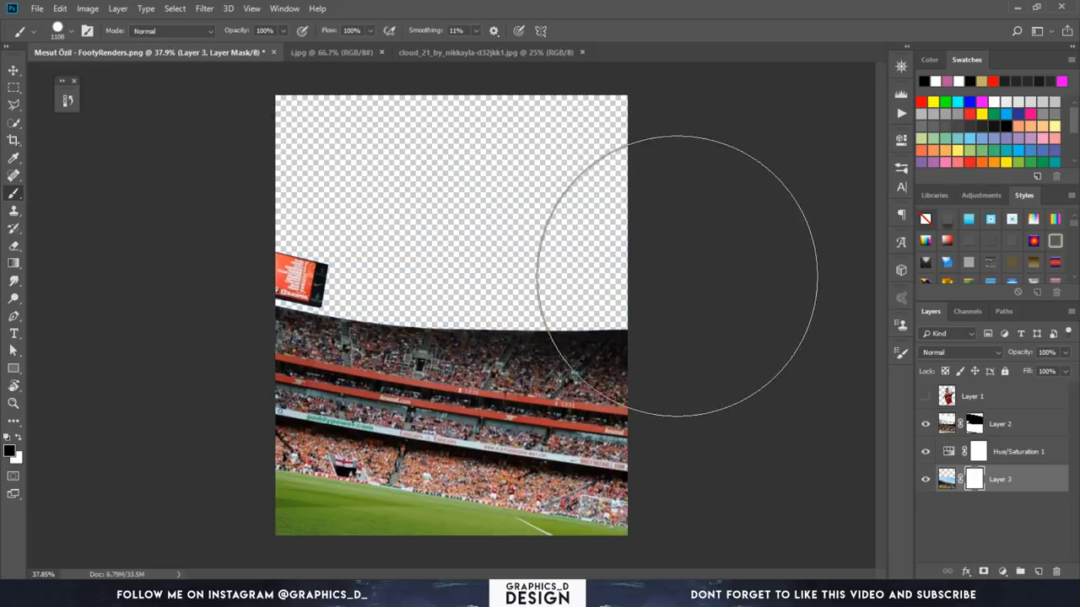
scroll(337, 302, "up", 1)
Step: Duplicate Layer 2, delete the copy's mask to check the roof, then delete the copy
left_click(977, 424)
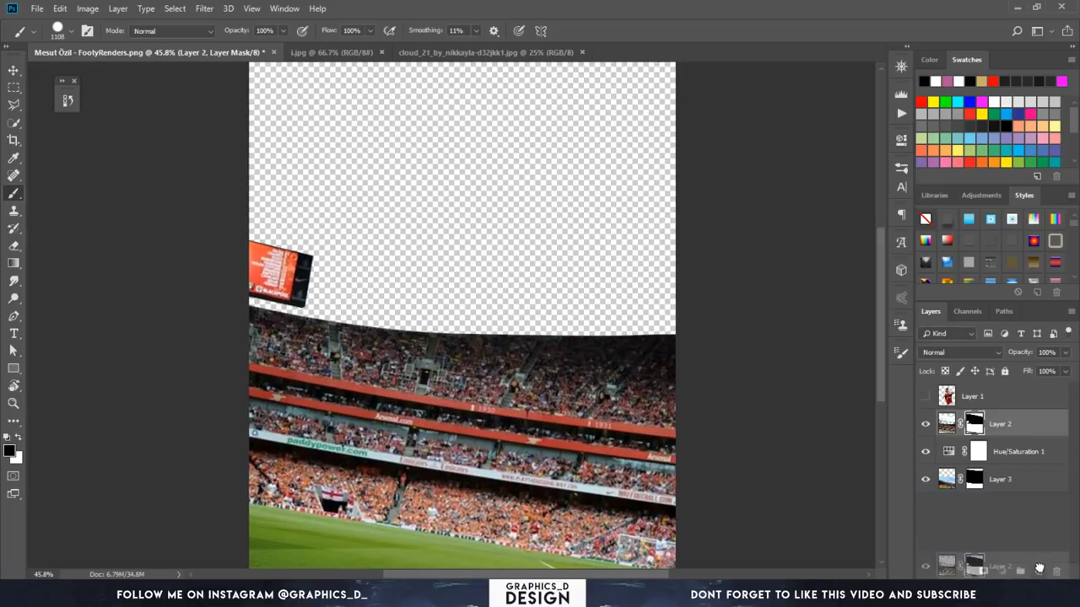
left_click_drag(1027, 428, 1038, 572)
right_click(974, 425)
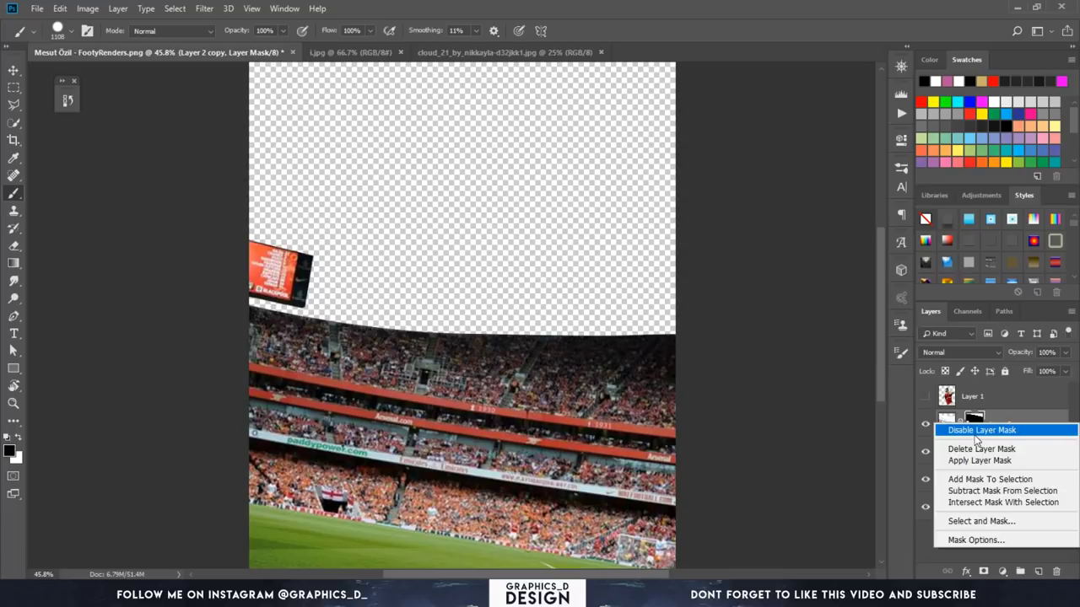
left_click(978, 448)
scroll(283, 196, "up", 2)
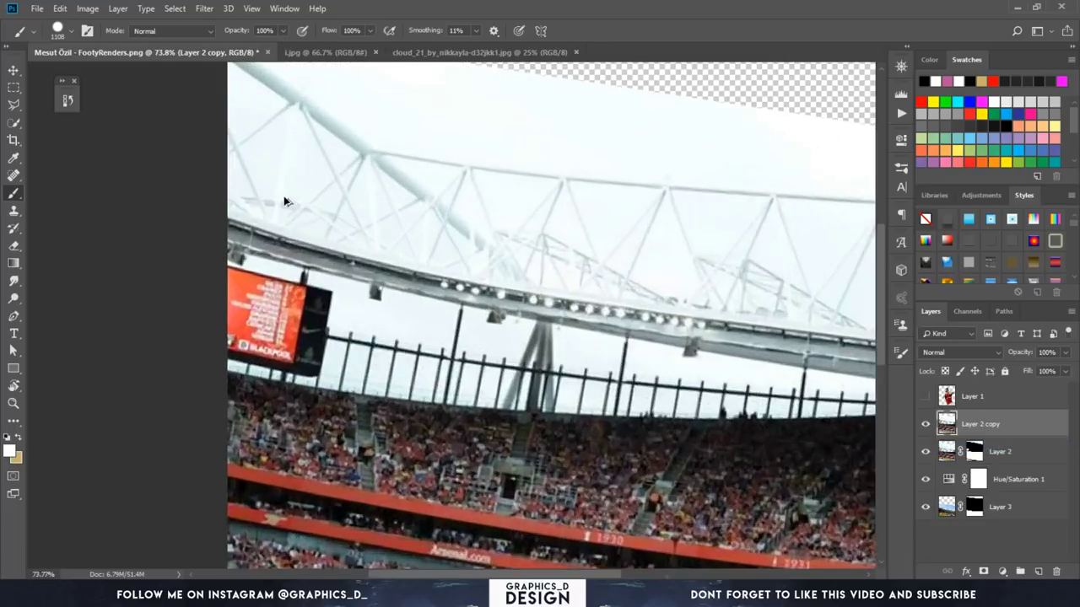
scroll(284, 196, "up", 2)
scroll(284, 196, "up", 2)
scroll(284, 196, "up", 2)
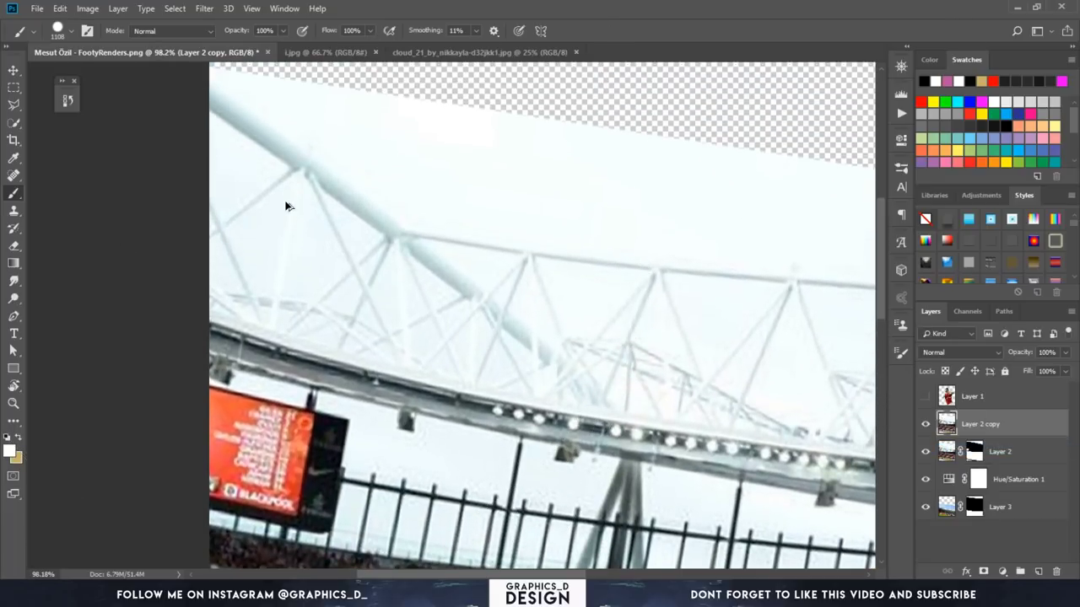
left_click_drag(420, 232, 374, 168)
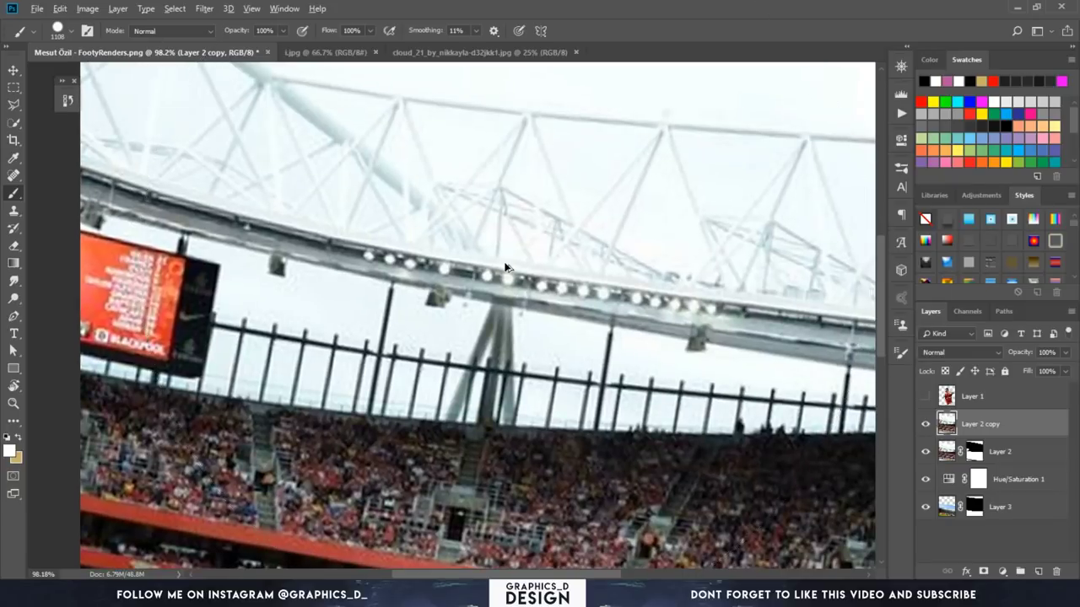
scroll(464, 271, "down", 2)
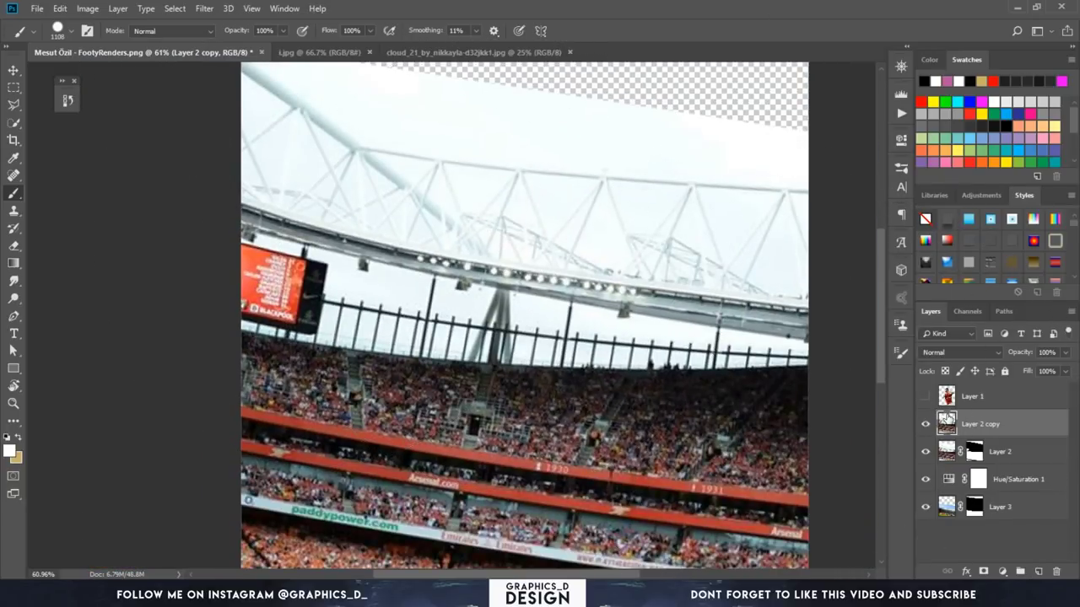
key("Delete")
Step: Shrink the brush to about 700 px and select the Hue/Saturation 1 layer
scroll(475, 268, "down", 2)
scroll(478, 259, "down", 1)
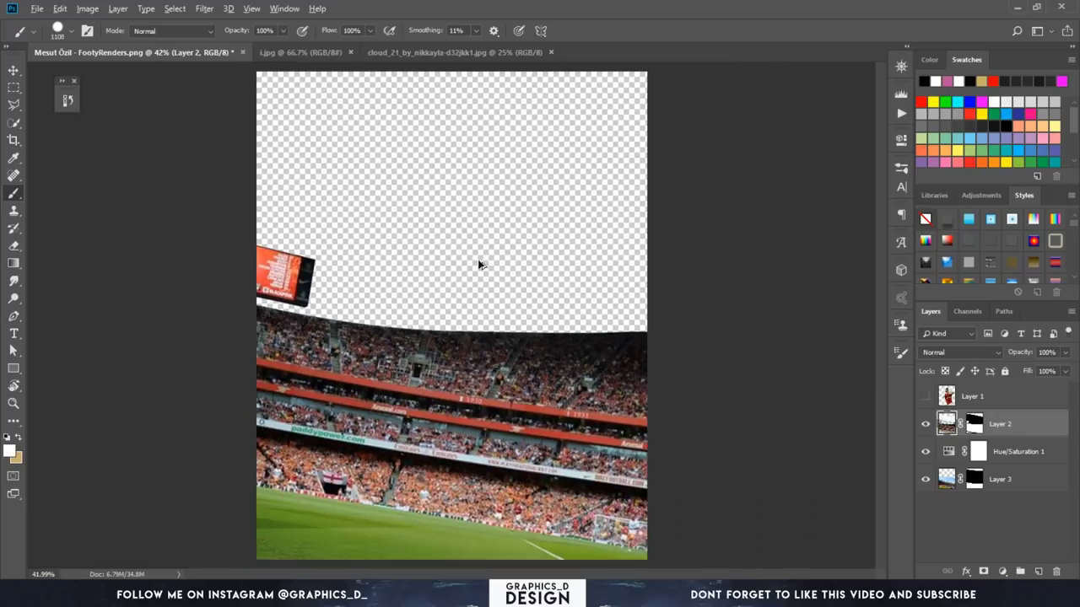
mouse_move(364, 264)
left_mouse_down()
mouse_move(373, 234)
mouse_move(356, 242)
left_mouse_up()
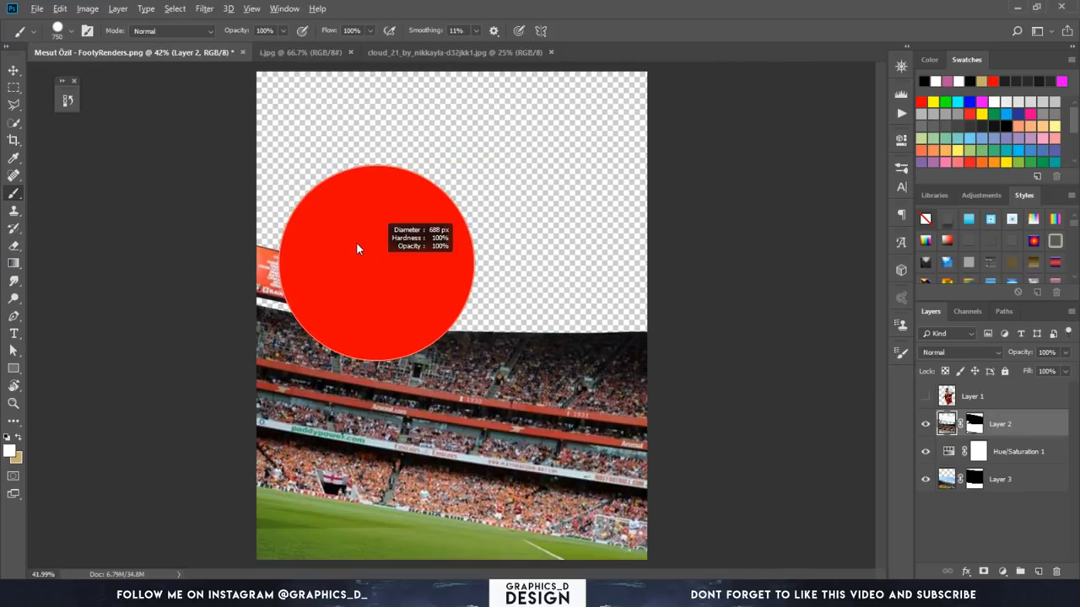
scroll(132, 344, "up", 4)
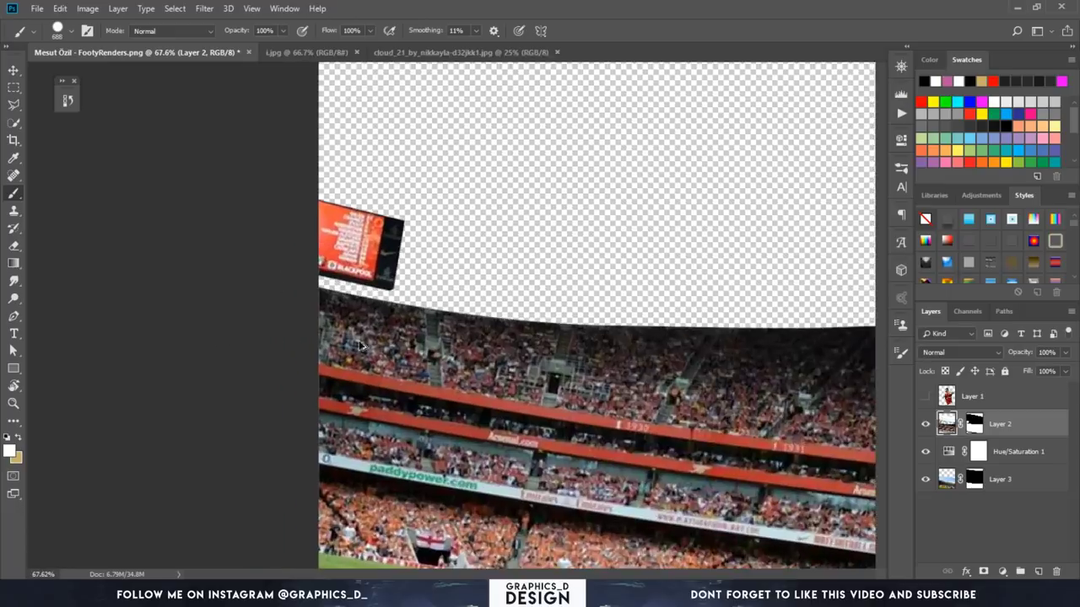
left_click_drag(707, 429, 508, 381)
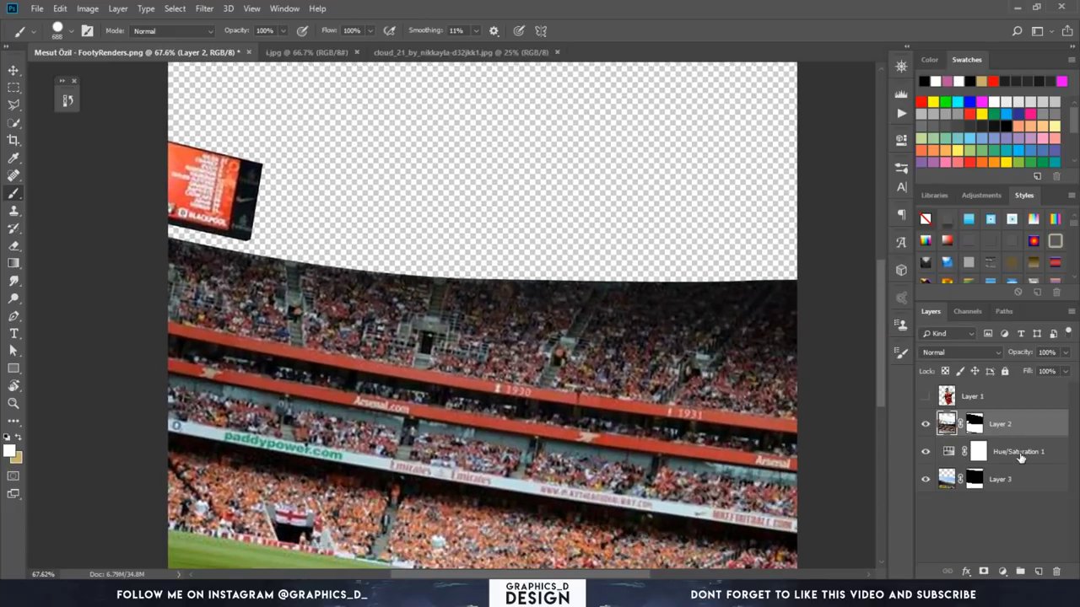
left_click(1020, 457)
Step: On a new layer, make a selection from a curved path along the stands' top edge
left_click(1037, 574)
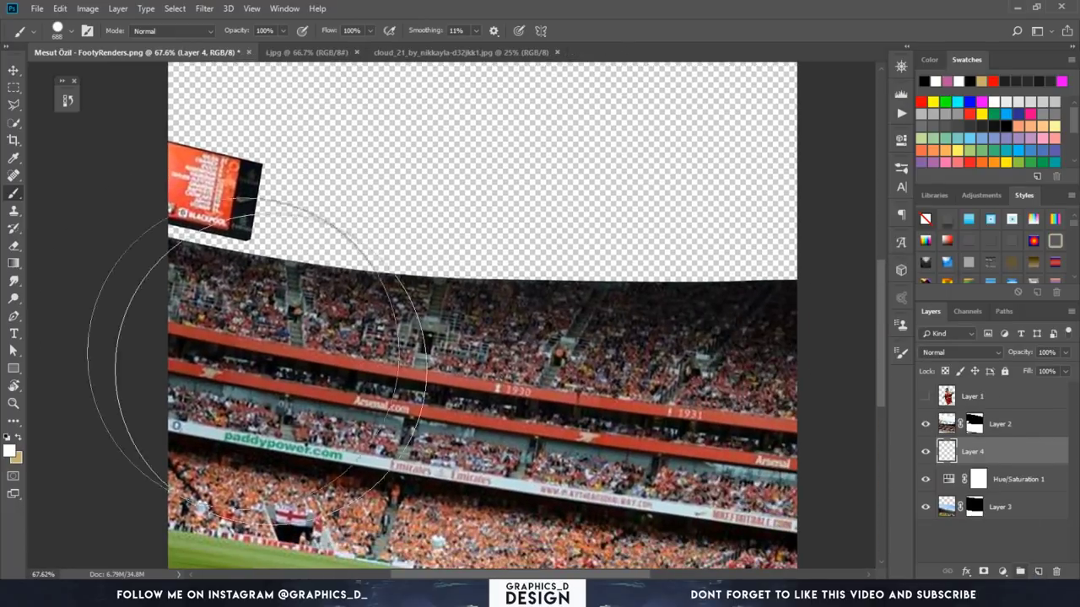
left_click(16, 316)
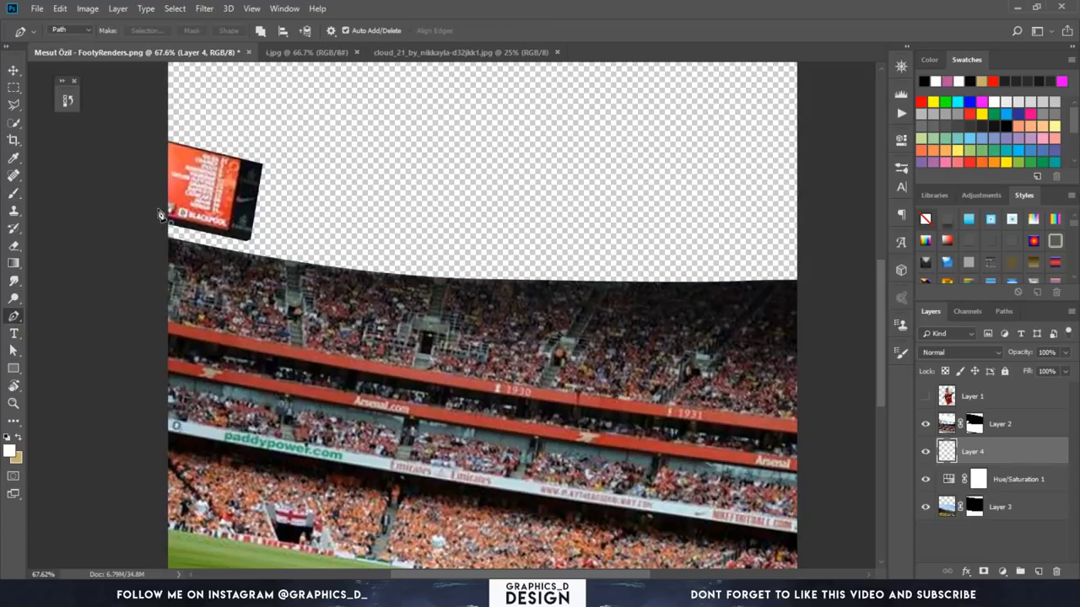
mouse_move(814, 258)
left_mouse_down()
mouse_move(918, 229)
mouse_move(839, 205)
left_mouse_up()
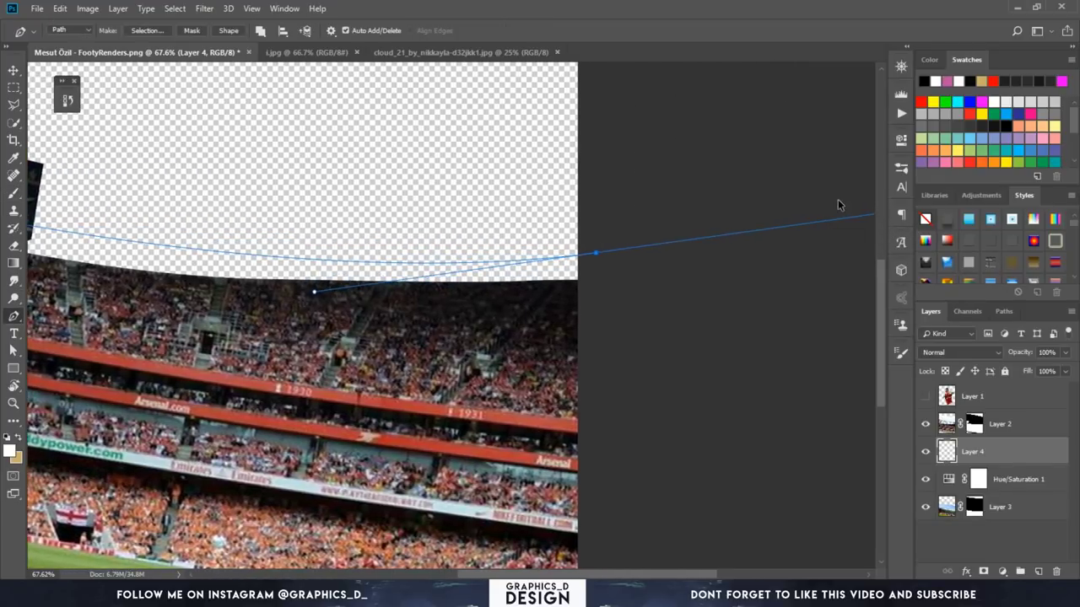
scroll(798, 197, "down", 3)
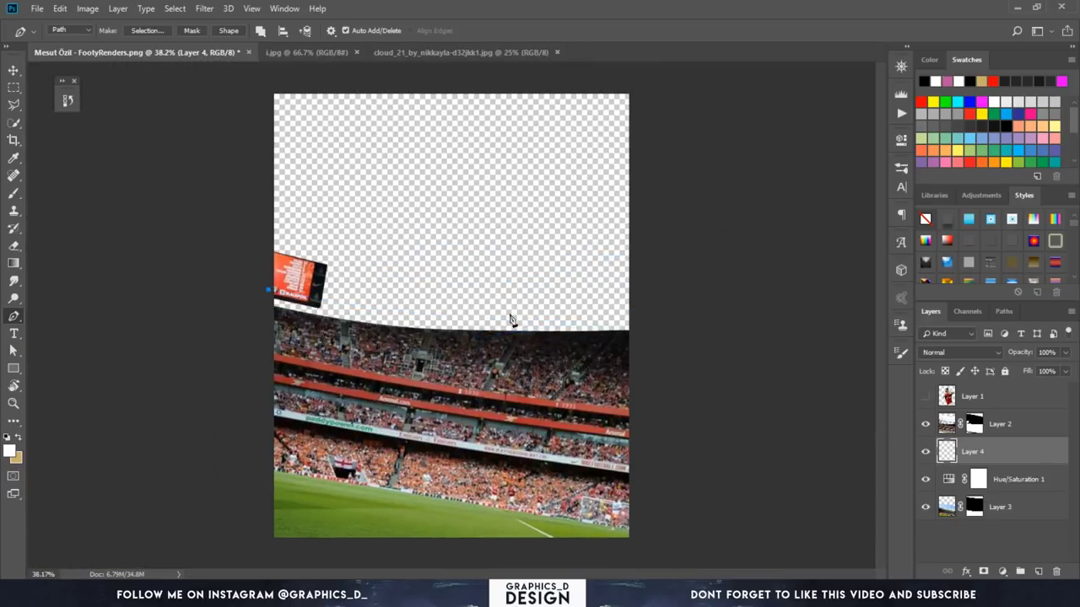
left_click_drag(544, 319, 624, 318)
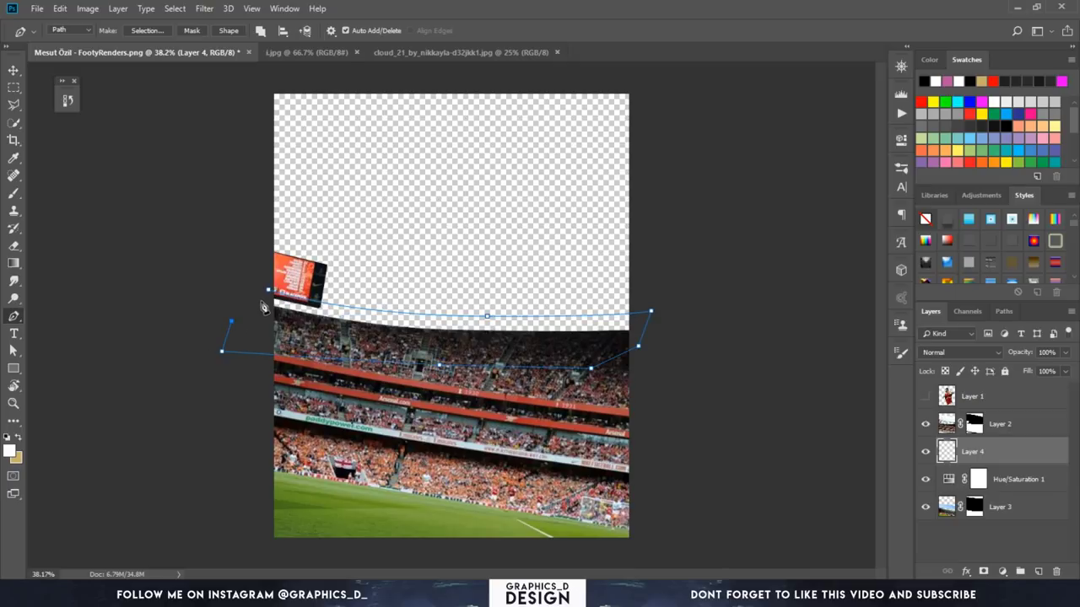
right_click(506, 185)
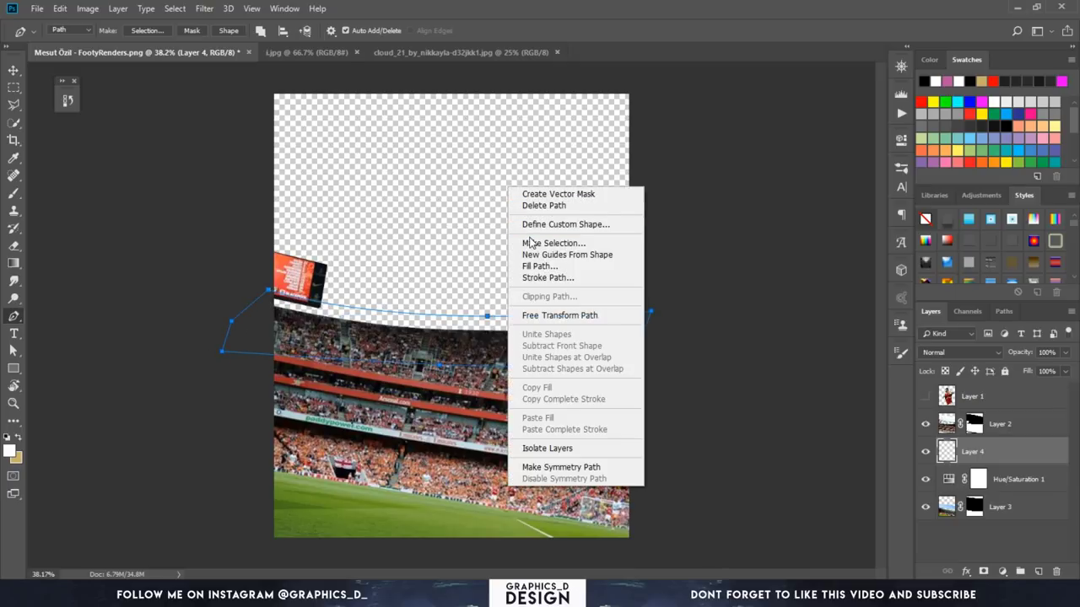
left_click(532, 242)
left_click(524, 181)
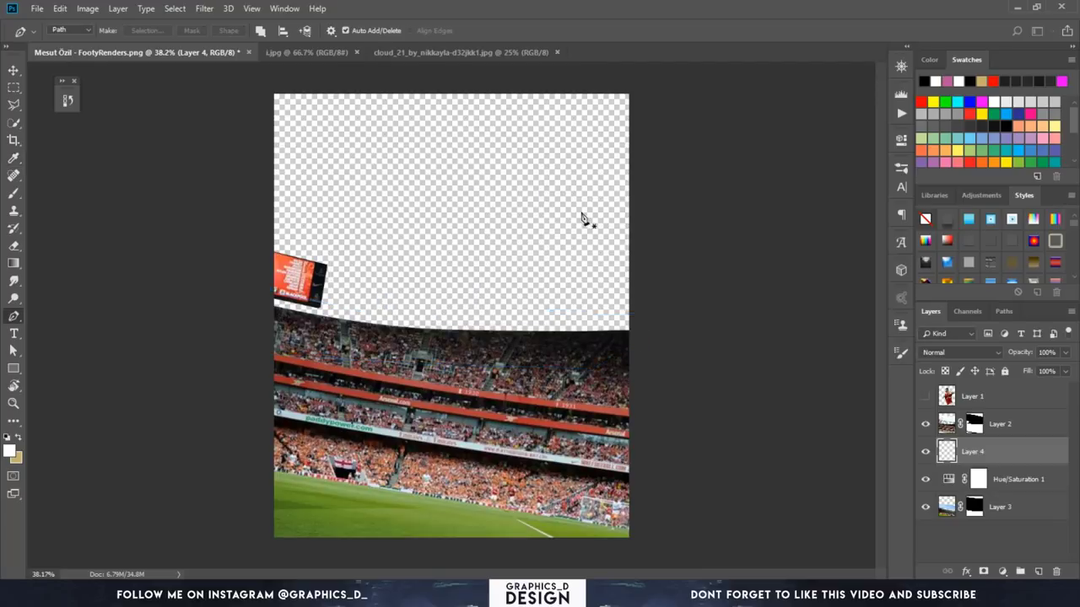
Step: Brush the selection dark grey #2c2c2c, deselect, and add a new empty layer above
left_click(13, 158)
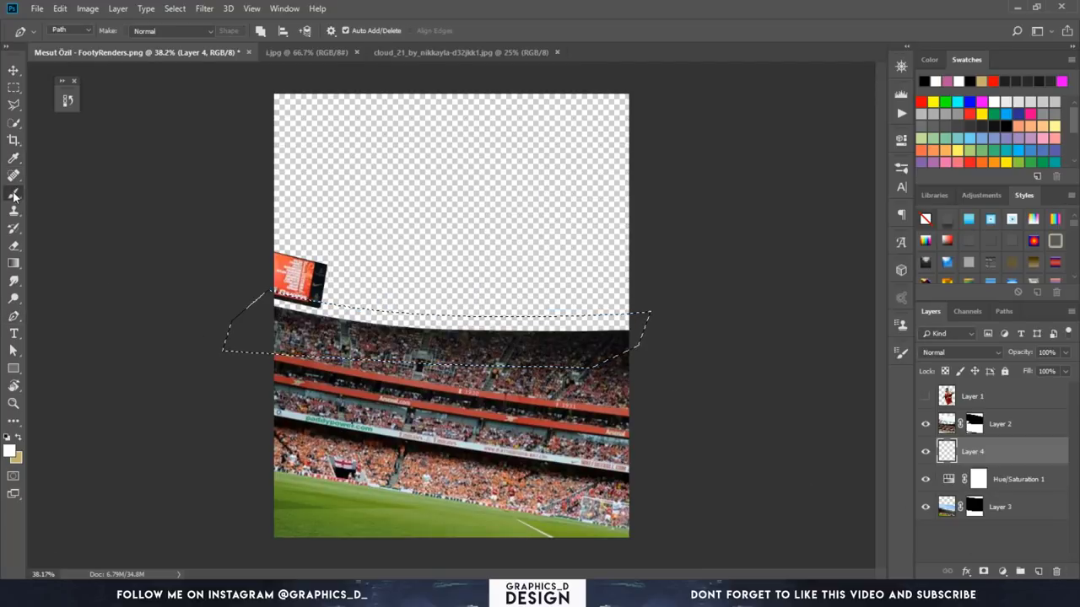
left_click(9, 452)
left_click(798, 320)
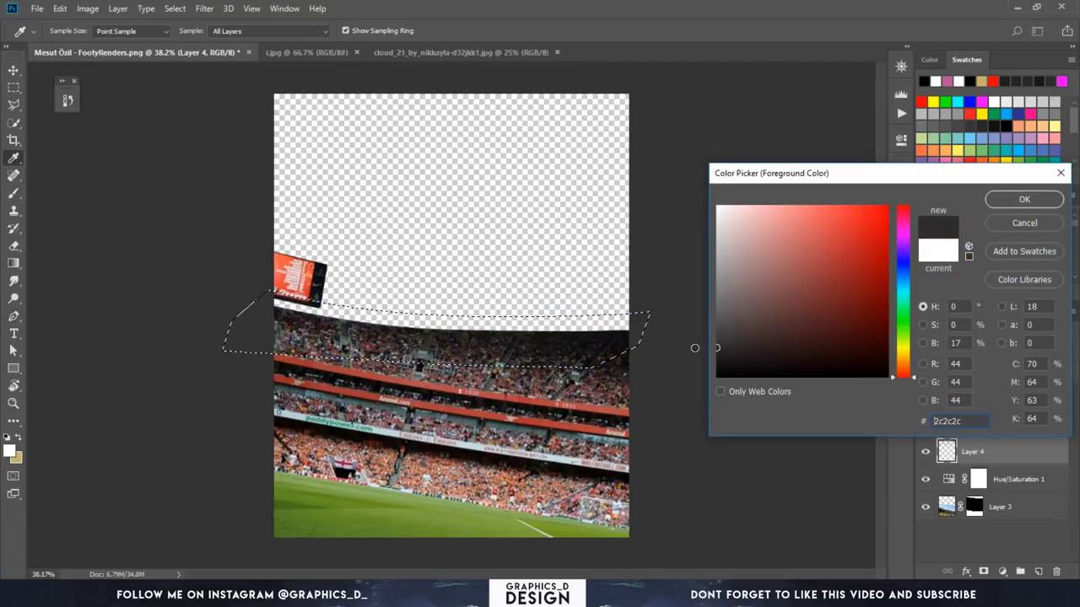
left_click(1024, 199)
key("b")
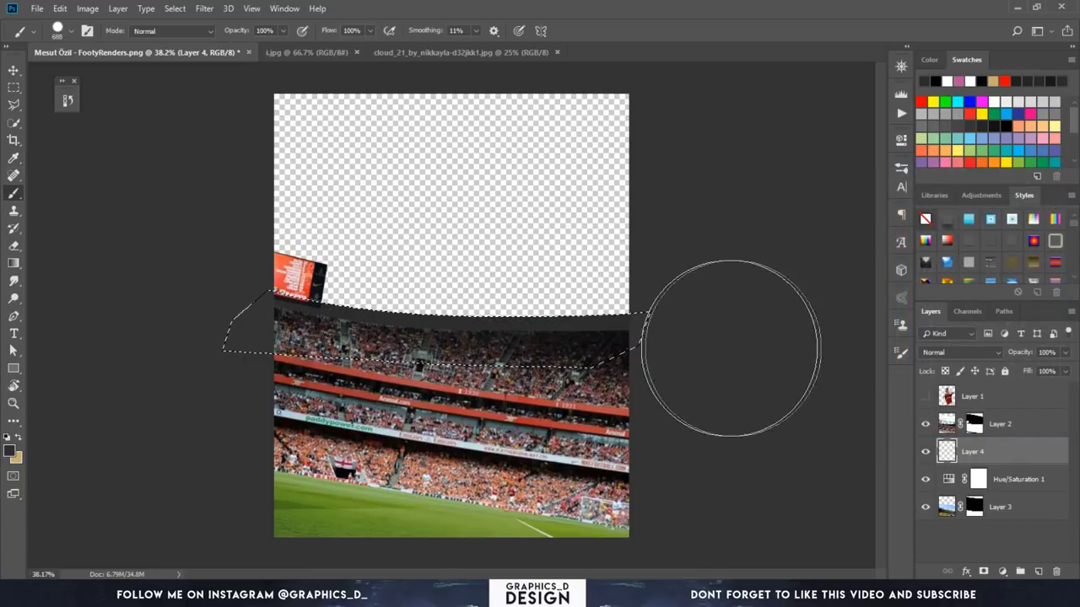
key("ctrl+d")
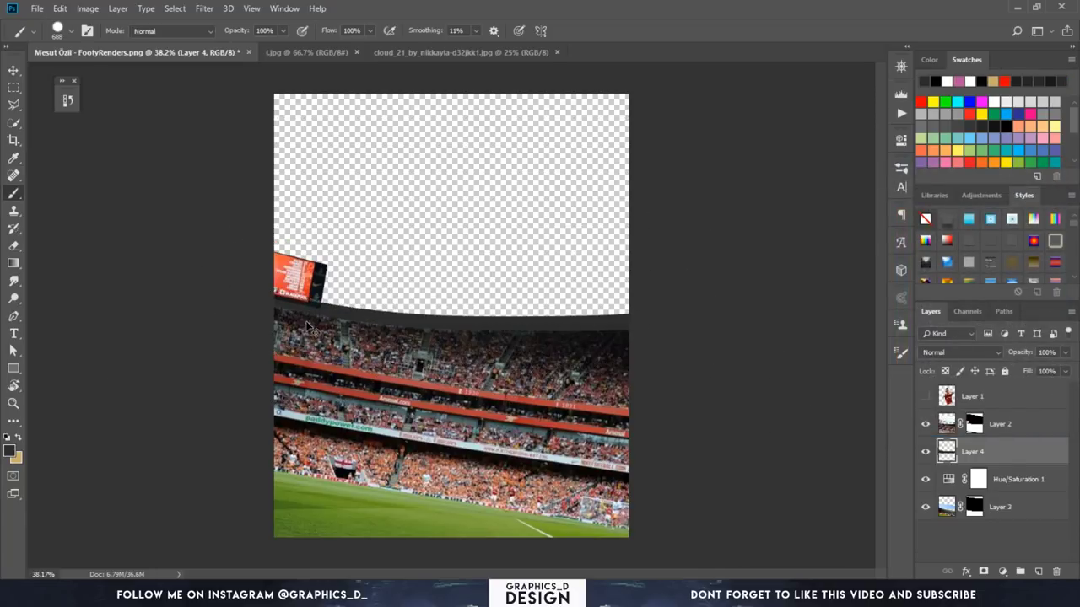
scroll(360, 305, "up", 4)
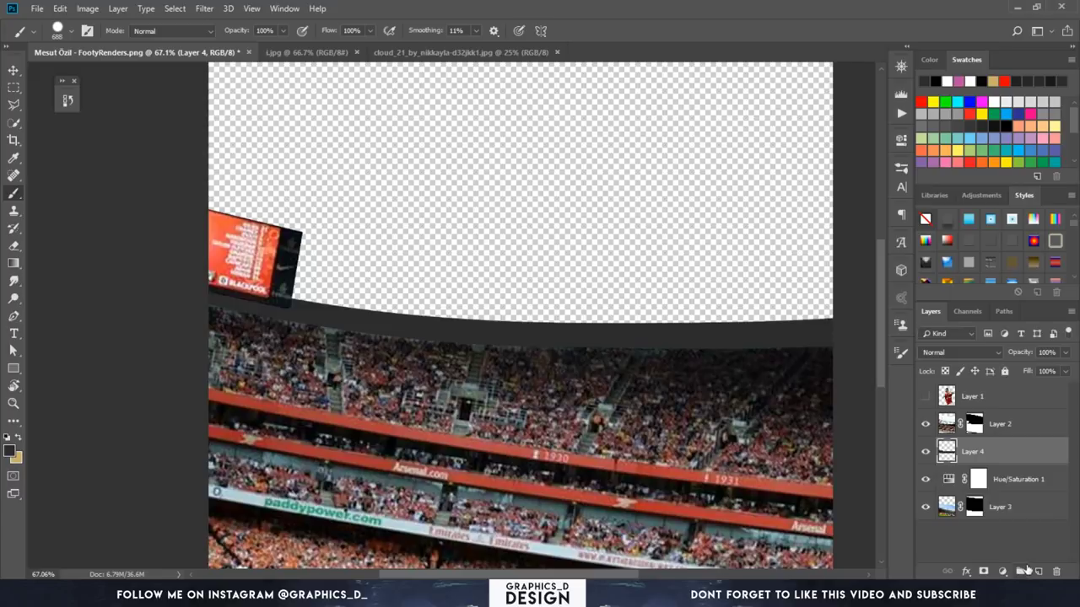
left_click(1037, 571)
Step: Clip Layer 5 to Layer 4 and brush white at 76% flow along the band's top
left_click(989, 461, "alt")
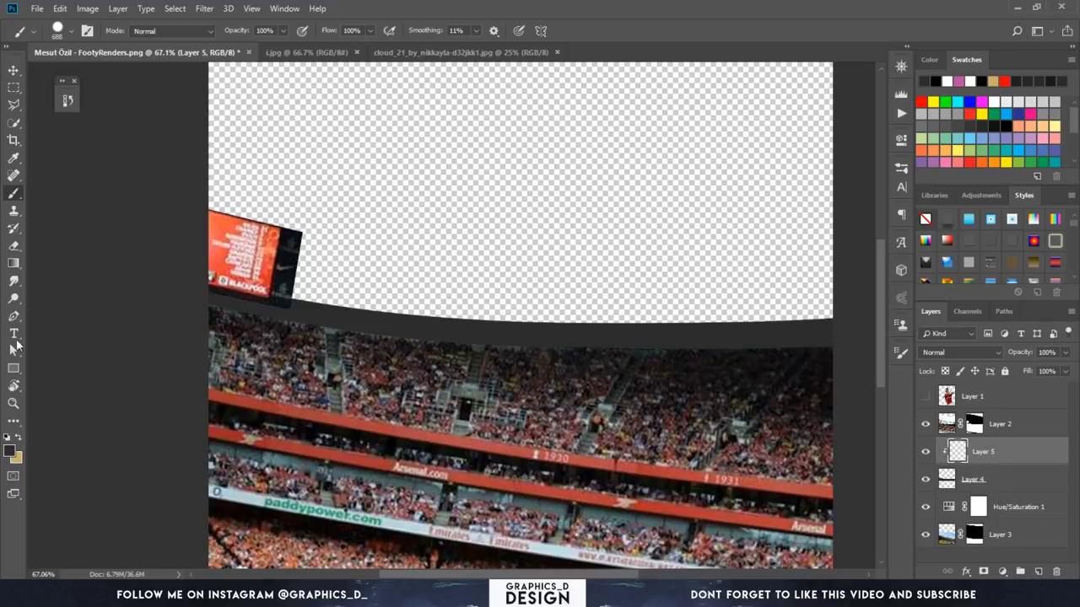
left_click(10, 451)
type("ffffff")
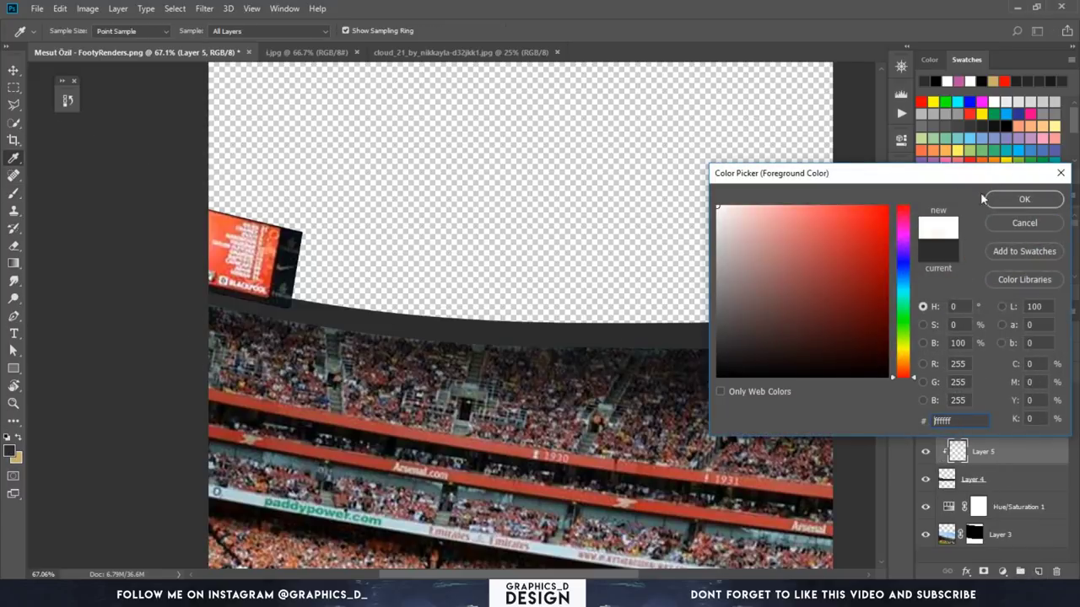
left_click(1022, 199)
key("b")
right_click(531, 230)
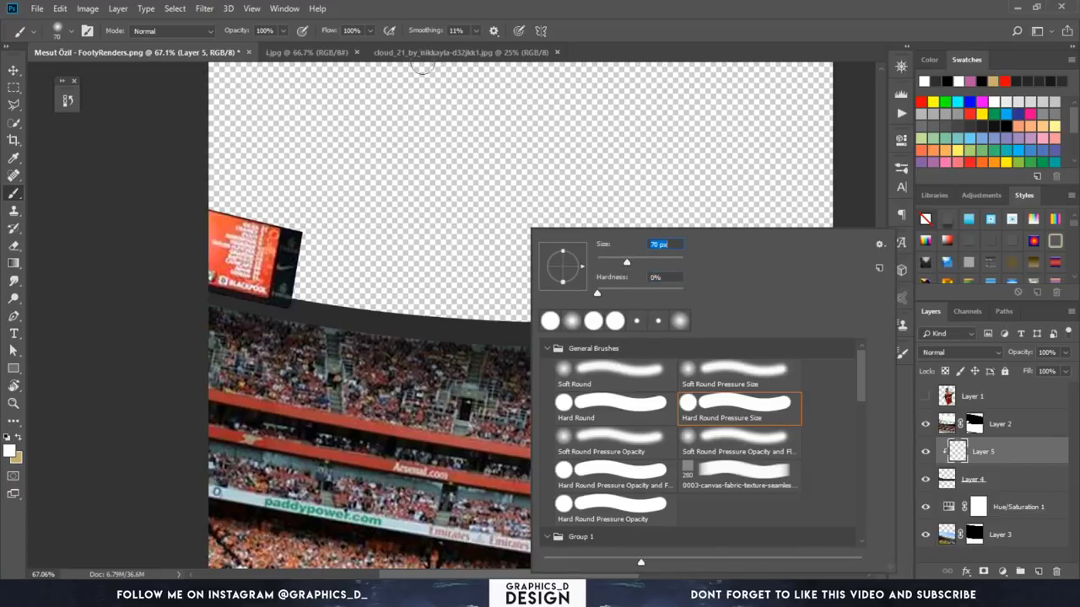
left_click(329, 34)
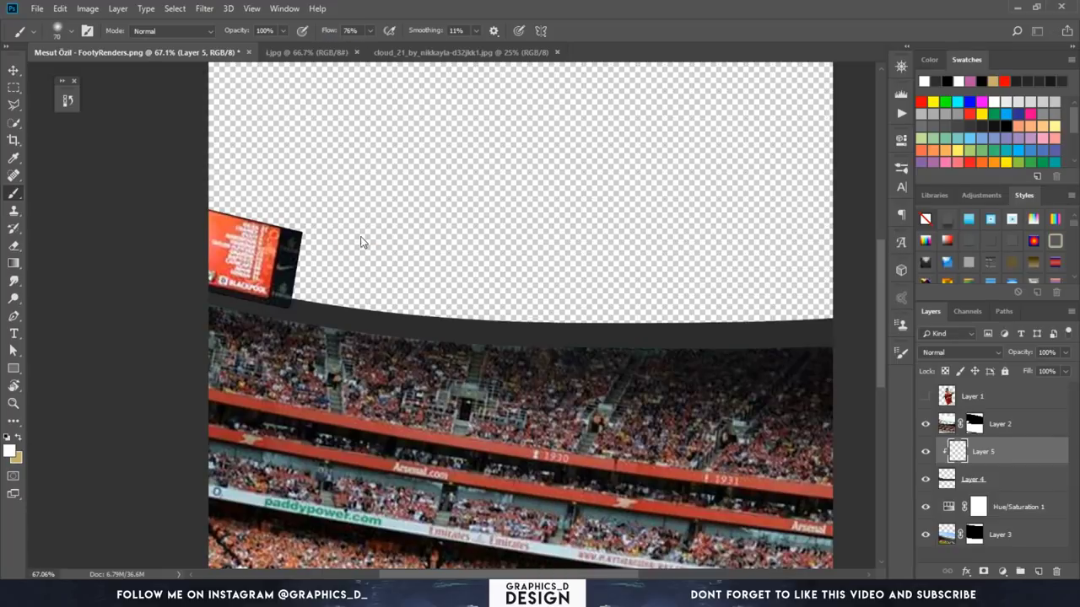
left_click_drag(410, 272, 554, 270)
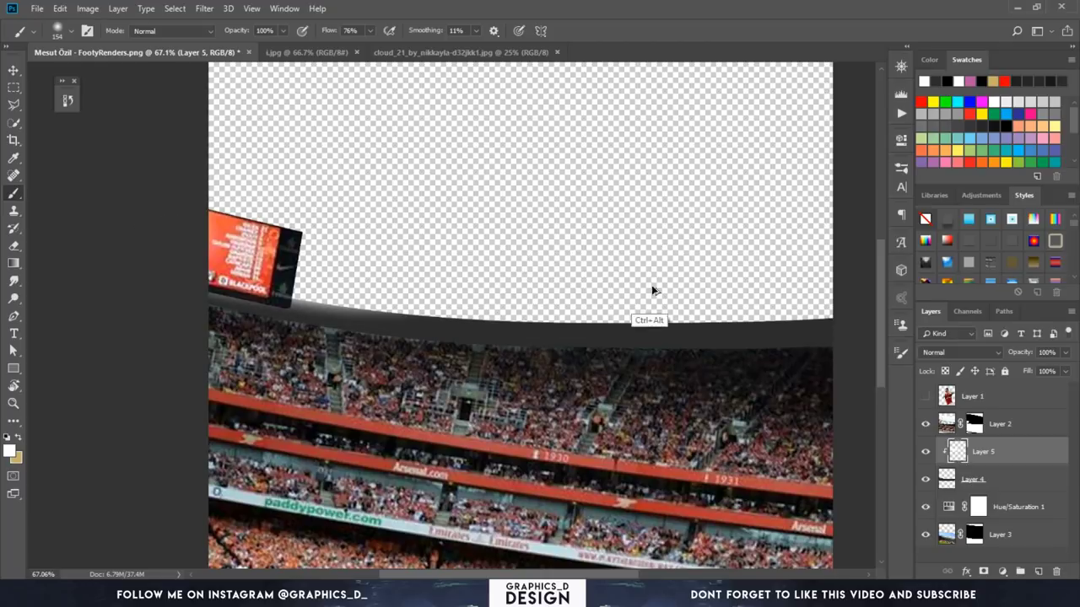
Step: Paint a soft white glow along the band edge with the view rotated, then set Fill to 50%
key("r")
mouse_move(656, 250)
left_mouse_down()
mouse_move(454, 201)
mouse_move(380, 169)
mouse_move(389, 393)
mouse_move(432, 494)
mouse_move(421, 246)
left_mouse_up()
left_click_drag(436, 326, 437, 336)
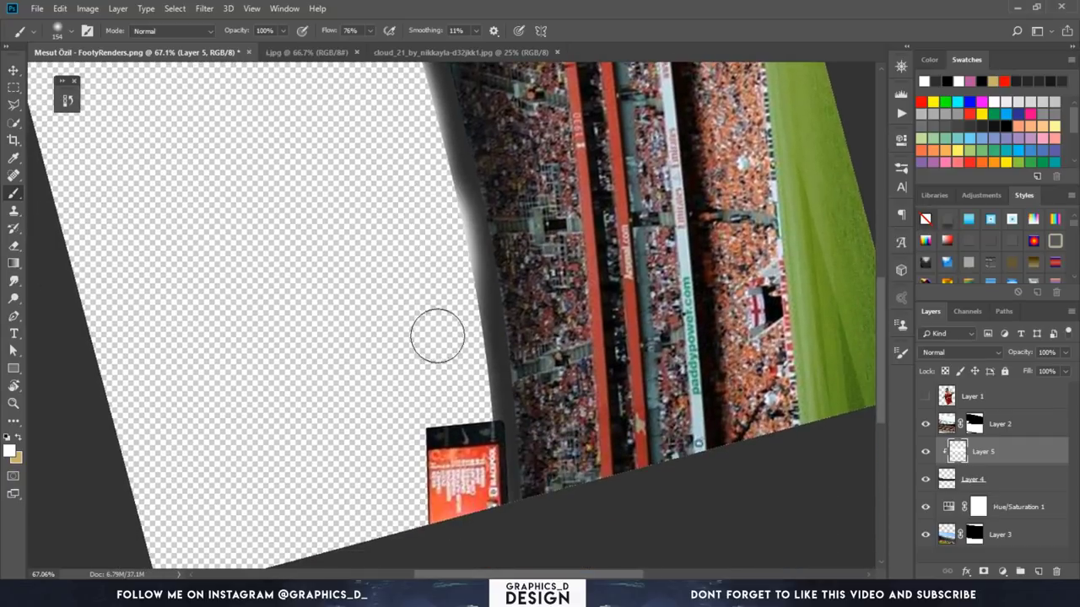
key("ctrl+z")
key("ctrl+z")
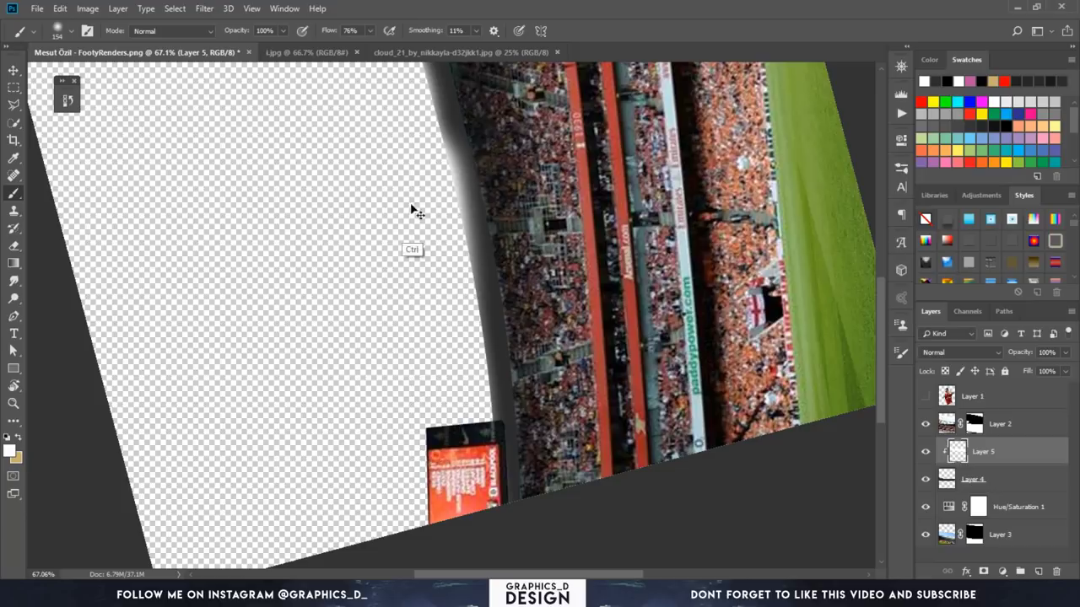
key("ctrl+z")
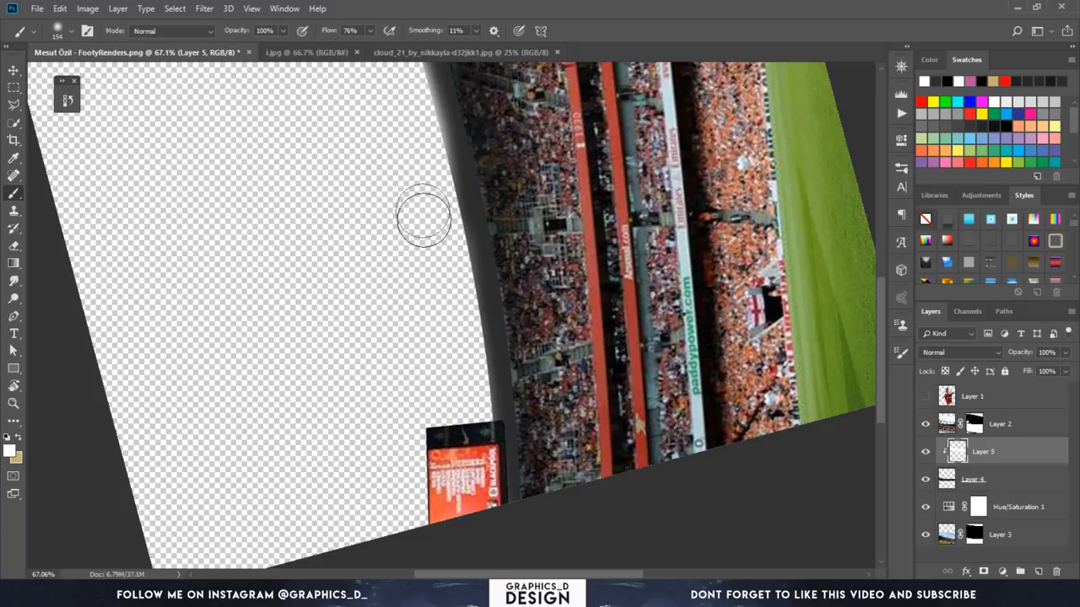
left_click_drag(422, 207, 442, 371)
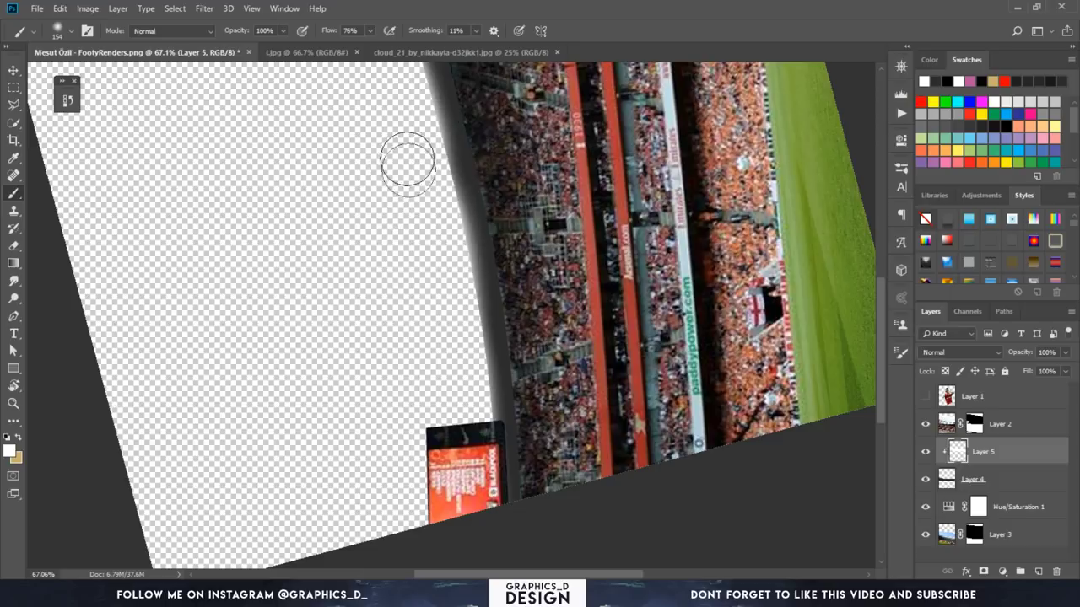
key("r")
left_click_drag(607, 300, 440, 396)
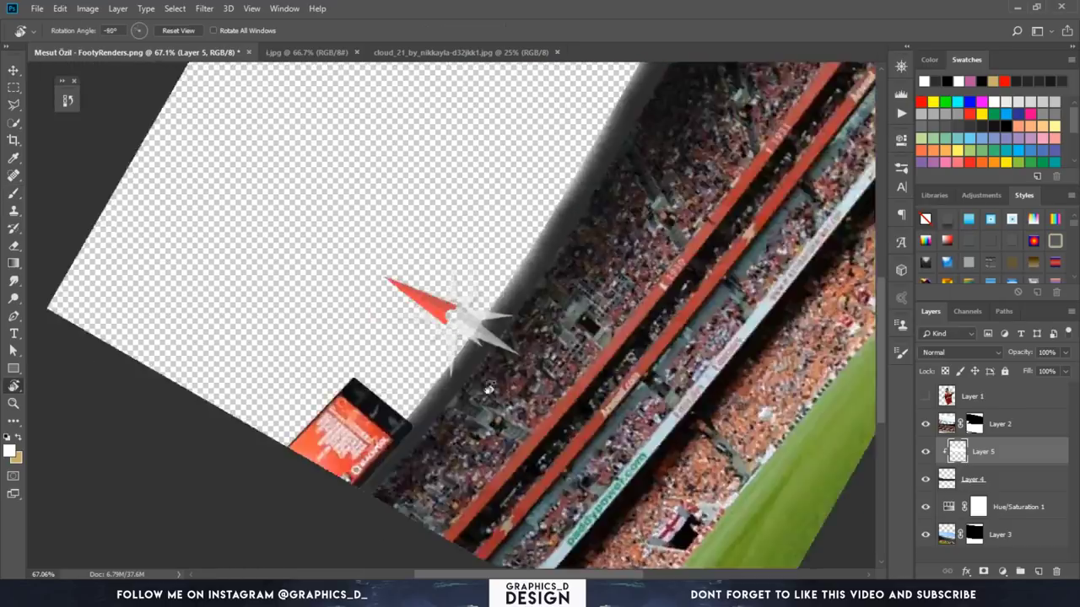
key("ctrl+0")
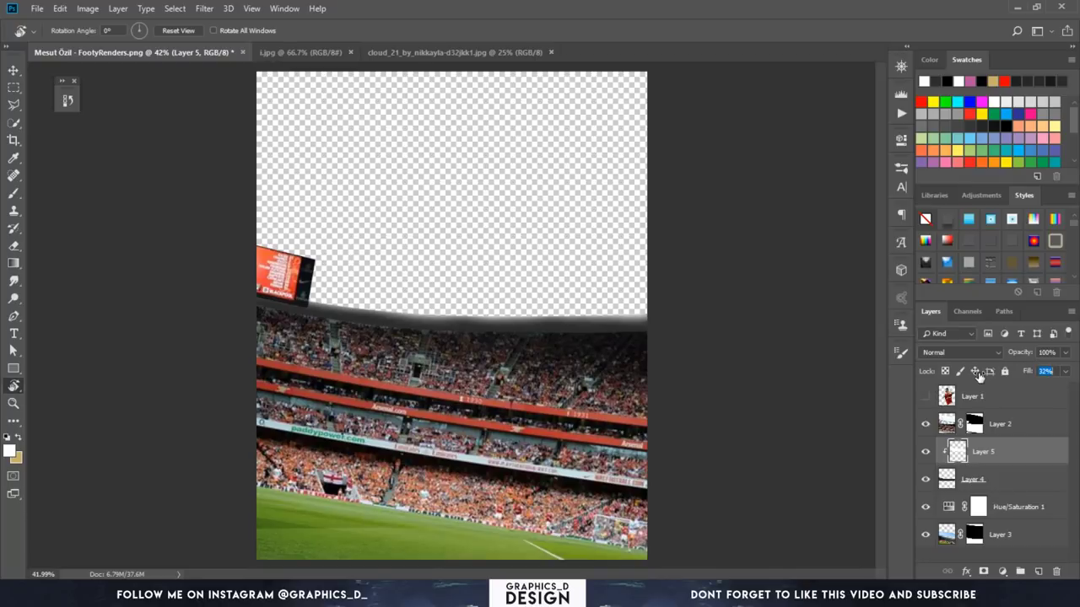
key("Up")
key("Up")
key("Up")
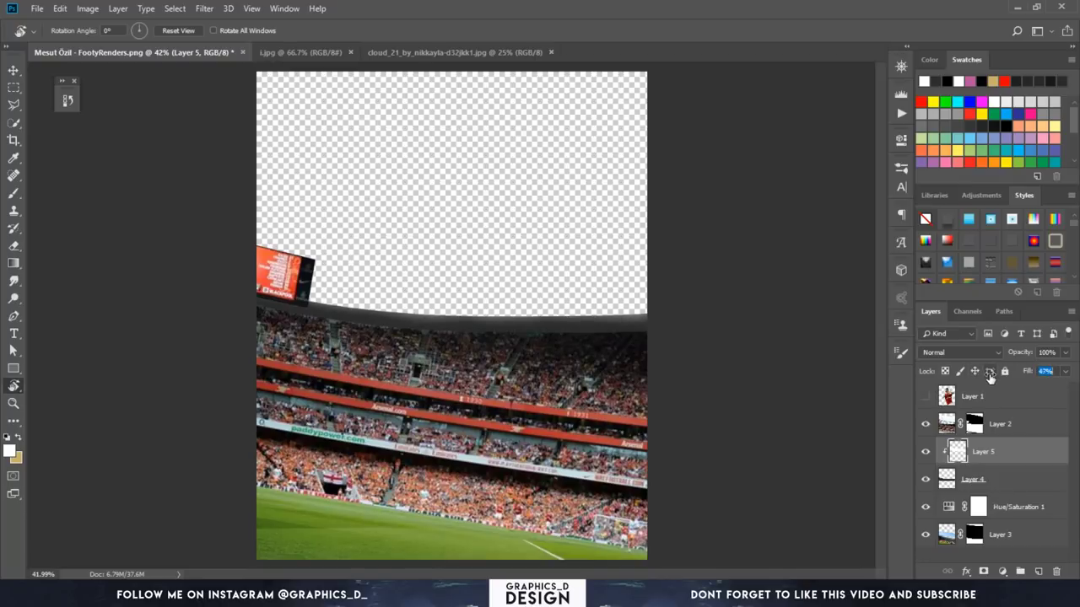
Step: Drag the cloud_21 photo into the poster as Layer 6, placed just above Hue/Saturation
left_click(400, 53)
key("v")
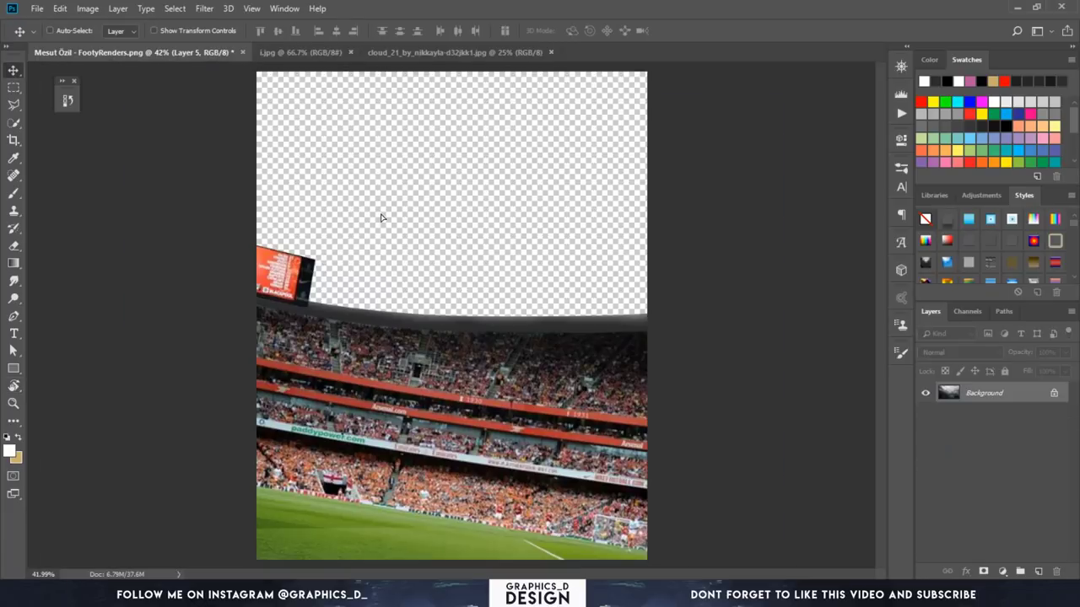
left_click_drag(114, 53, 384, 221)
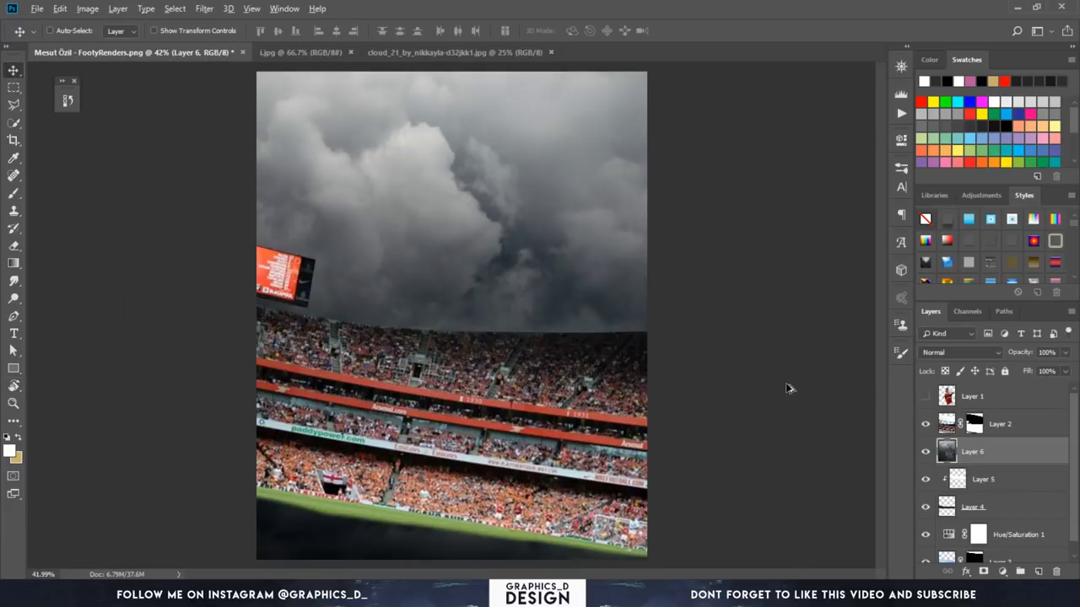
scroll(789, 388, "down", 2)
scroll(994, 460, "down", 1)
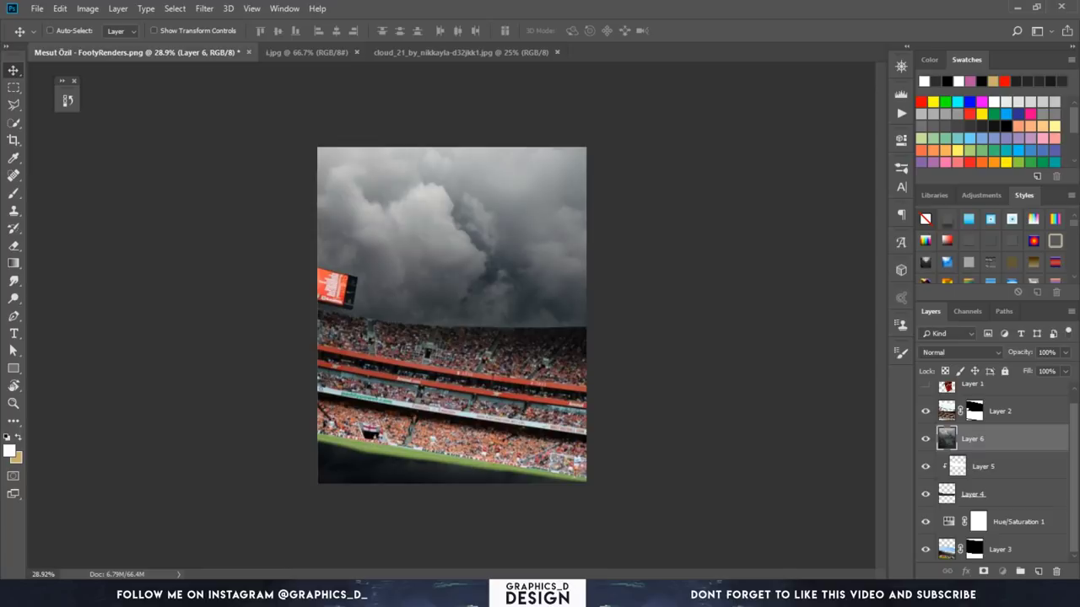
left_click_drag(970, 439, 1008, 530)
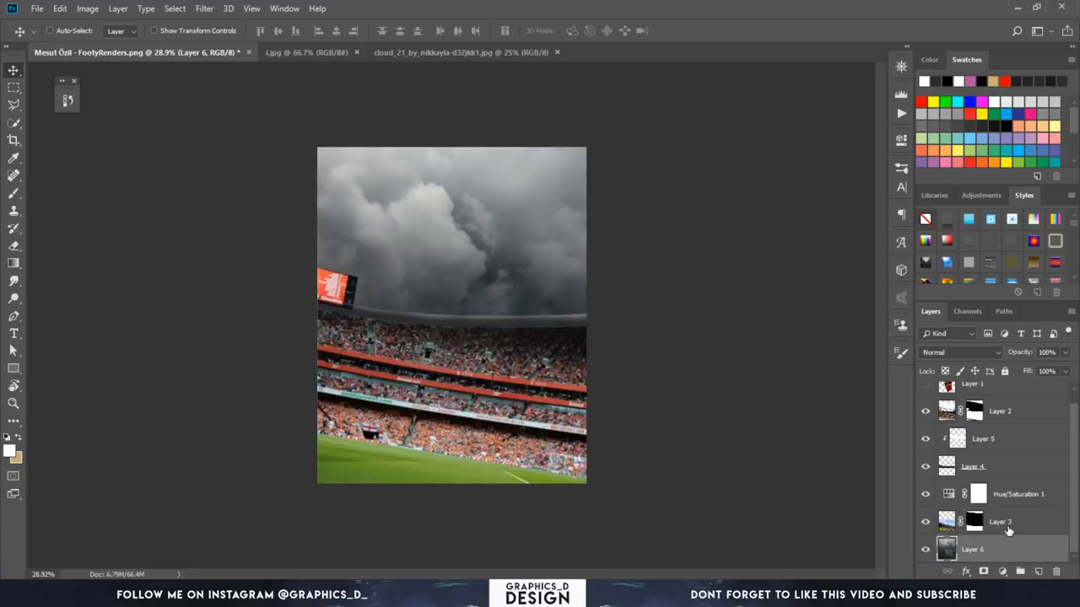
mouse_move(1006, 535)
left_mouse_down()
mouse_move(1024, 528)
mouse_move(1032, 552)
mouse_move(1026, 490)
left_mouse_up()
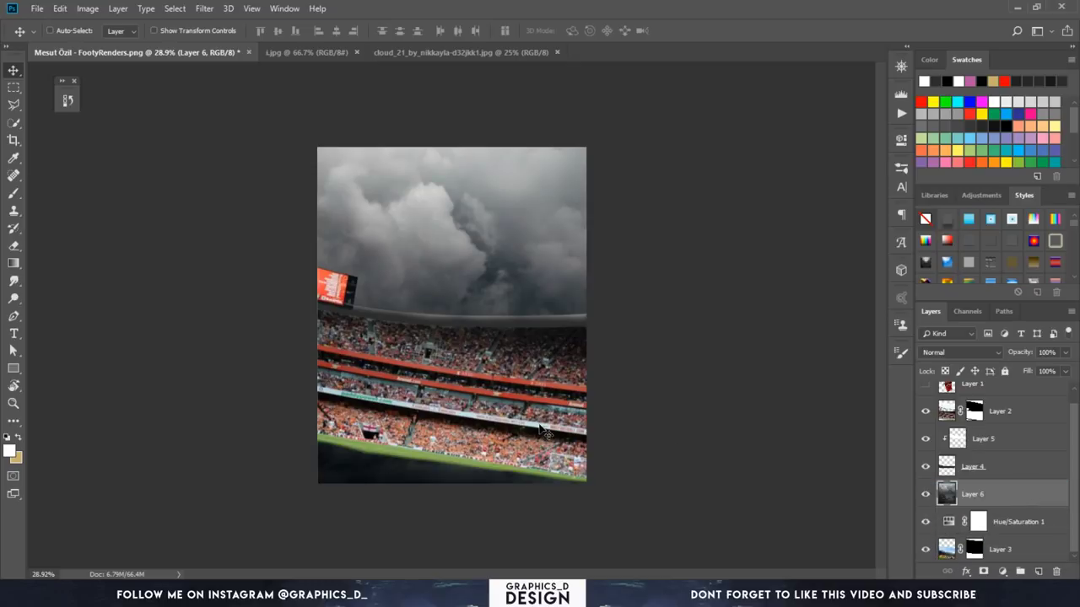
Step: Tilt the clouds about 10° and shift them so lighter clouds show above the stands
left_click_drag(544, 430, 574, 426)
key("ctrl+t")
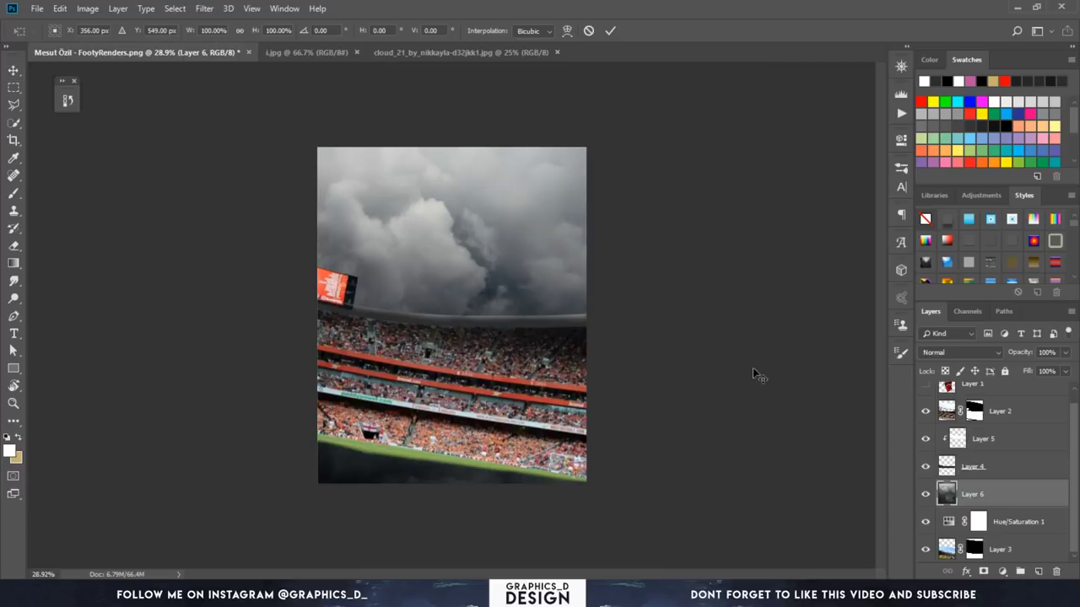
left_click_drag(803, 323, 838, 400)
left_click_drag(557, 450, 565, 393)
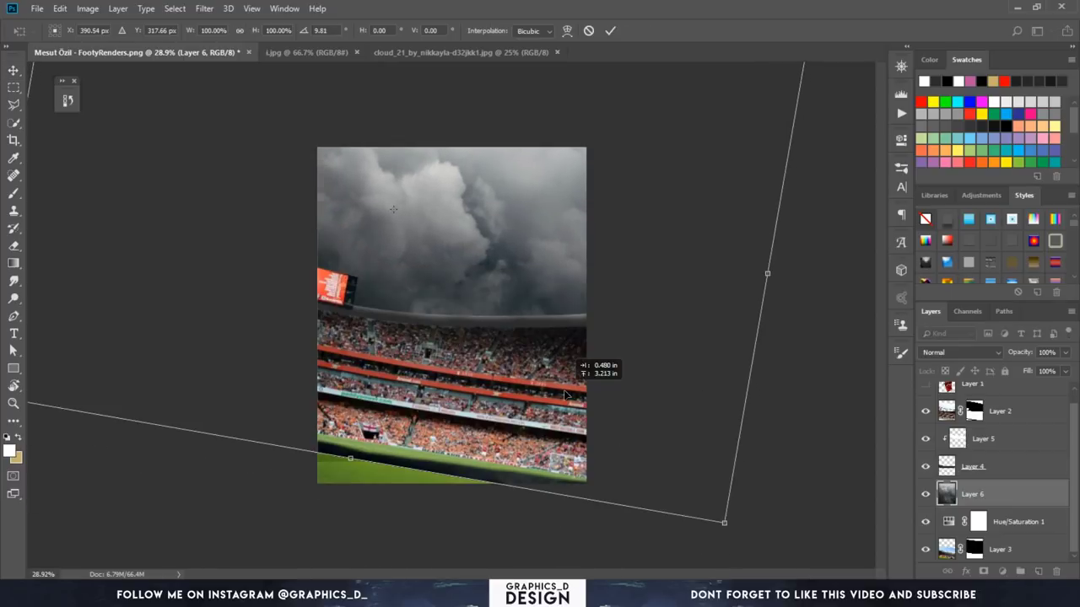
key("Return")
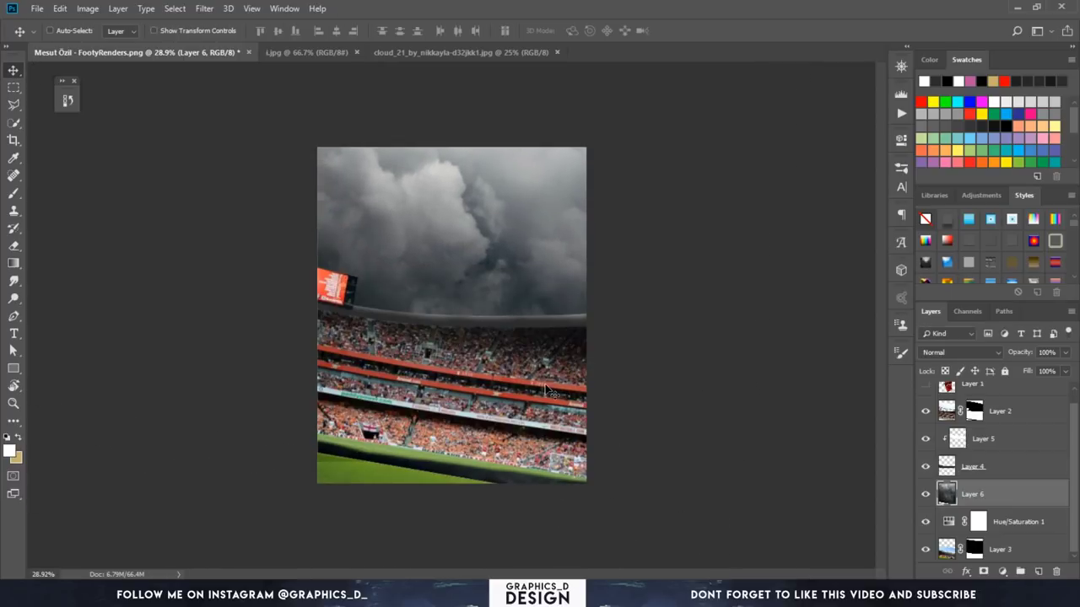
left_click_drag(461, 363, 413, 419)
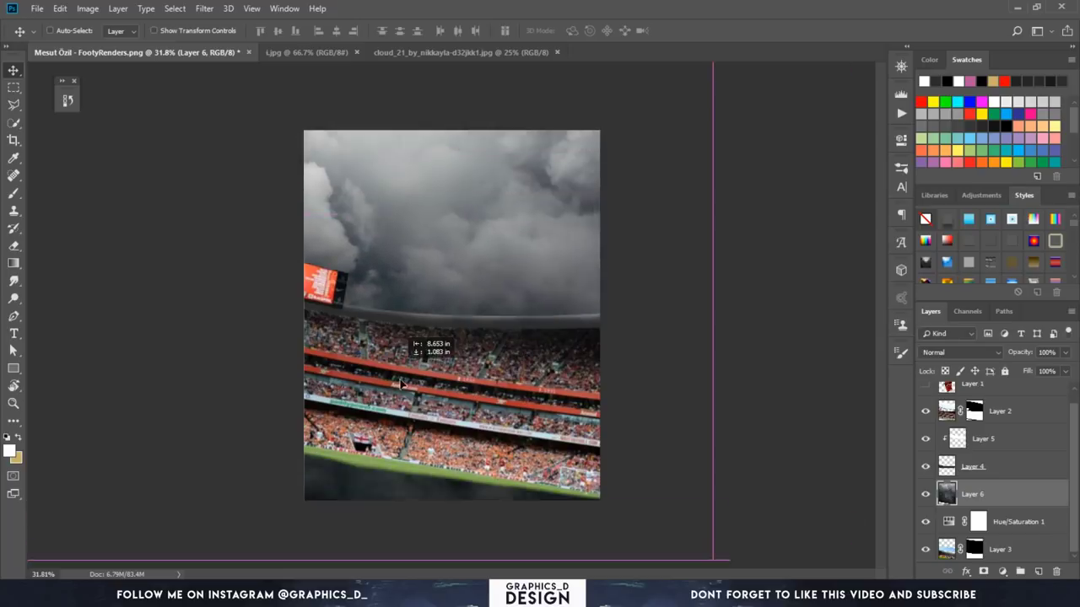
left_click_drag(413, 419, 444, 397)
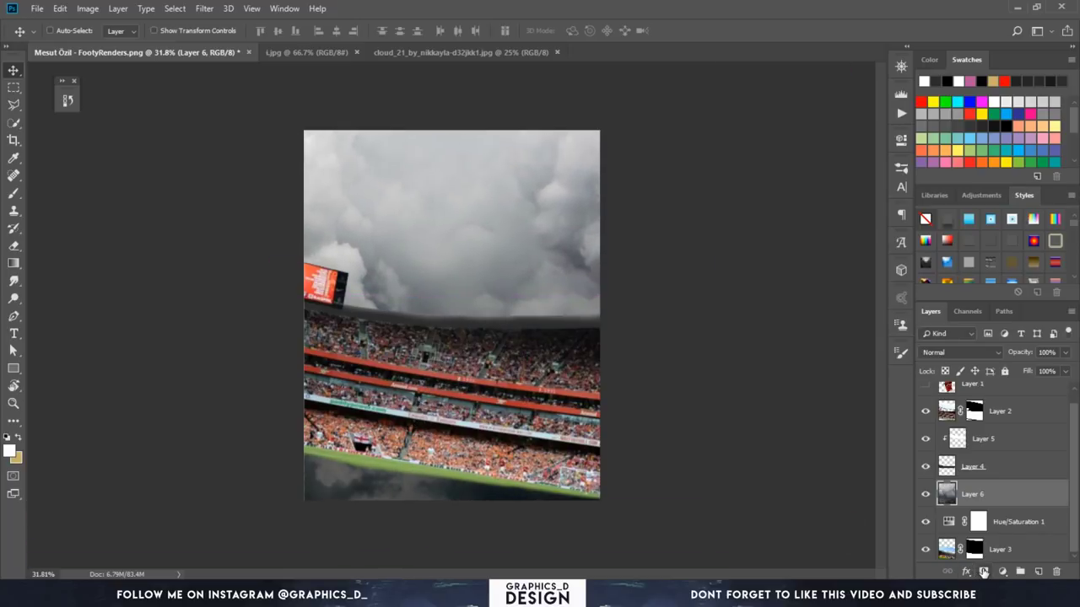
Step: Mask Layer 6 and paint out the clouds' dark lower gradient over the stands and pitch
left_click(984, 571)
scroll(128, 354, "down", 3)
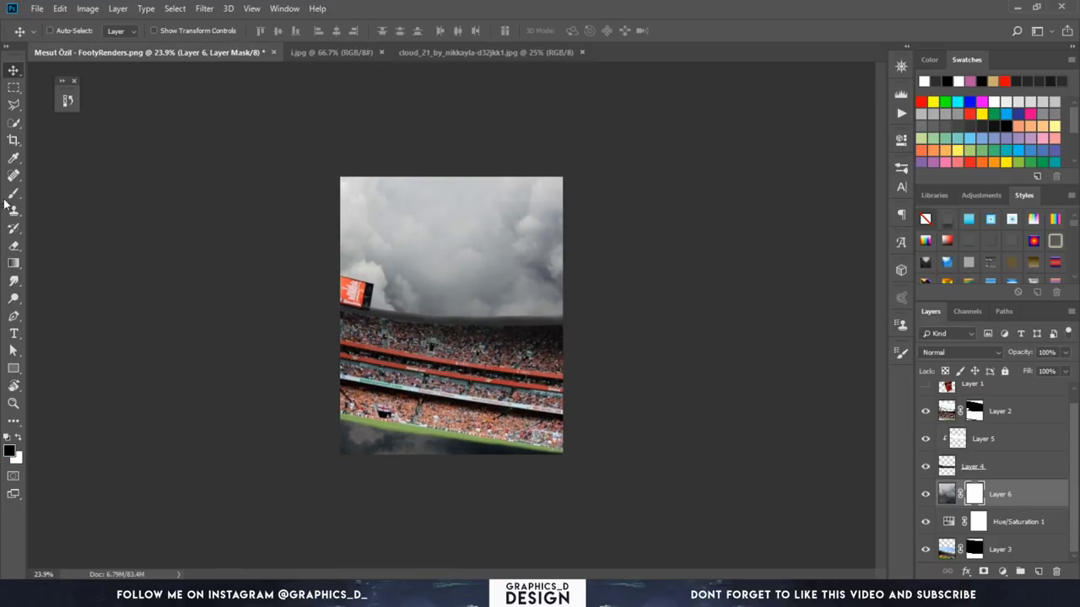
left_click(14, 193)
left_click_drag(421, 418, 290, 434)
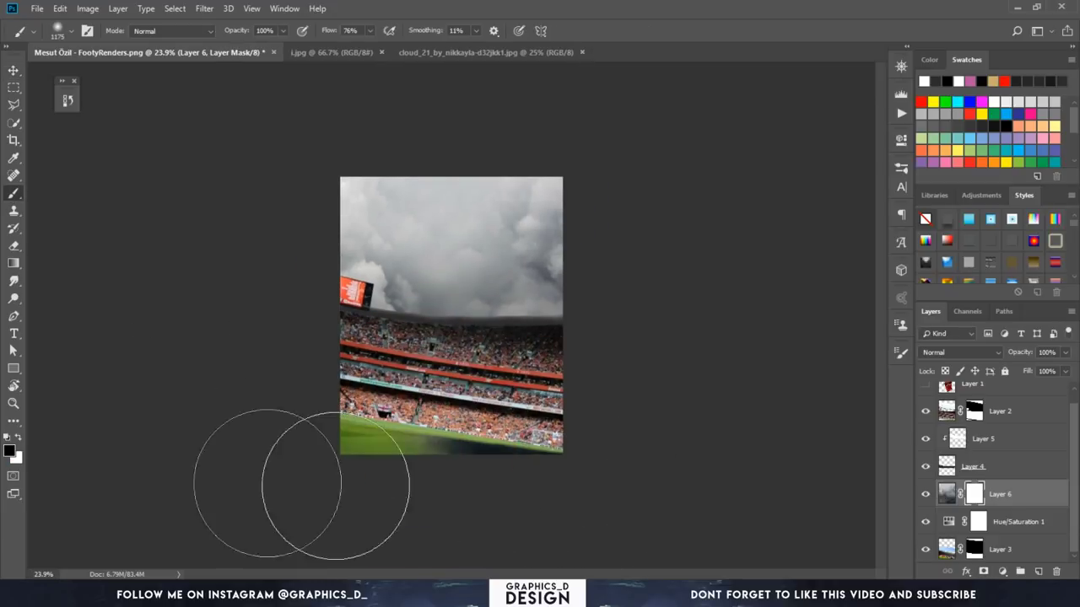
left_click_drag(336, 486, 576, 446)
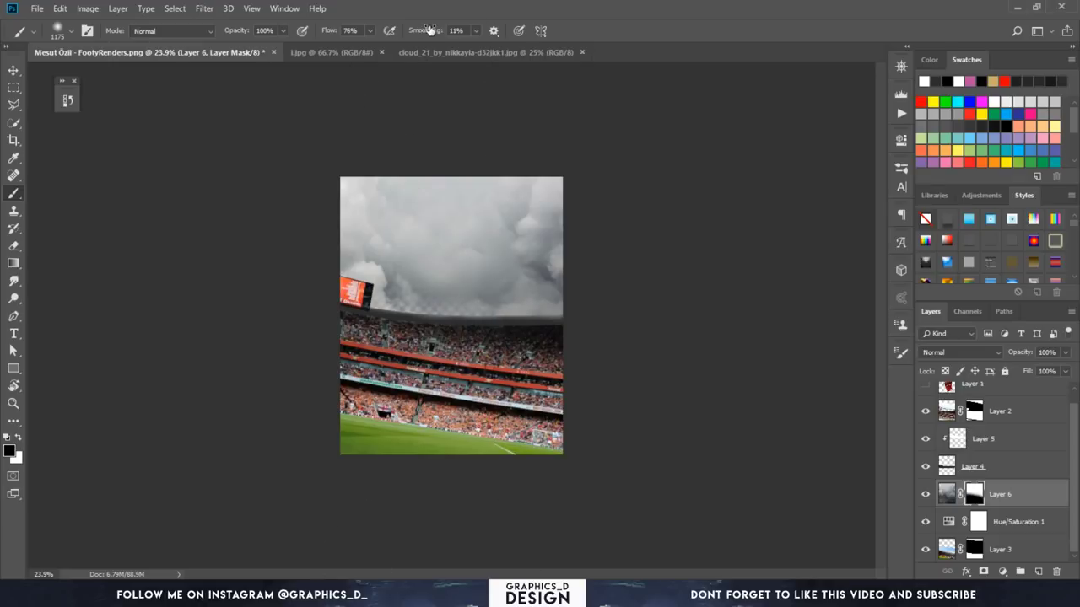
Step: Paint clouds back across the empty horizon band with a 541 px white brush; drop Layer 5's fill to 13%
scroll(443, 343, "up", 2)
scroll(443, 343, "up", 1)
left_click_drag(495, 362, 472, 363)
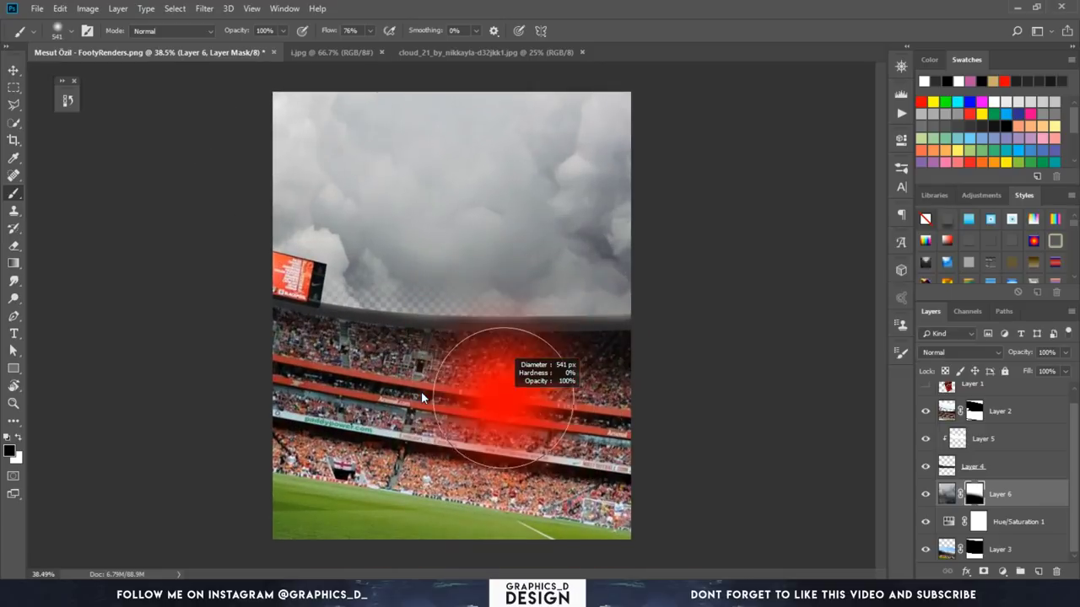
key("x")
mouse_move(305, 274)
left_mouse_down()
mouse_move(494, 253)
mouse_move(450, 260)
left_mouse_up()
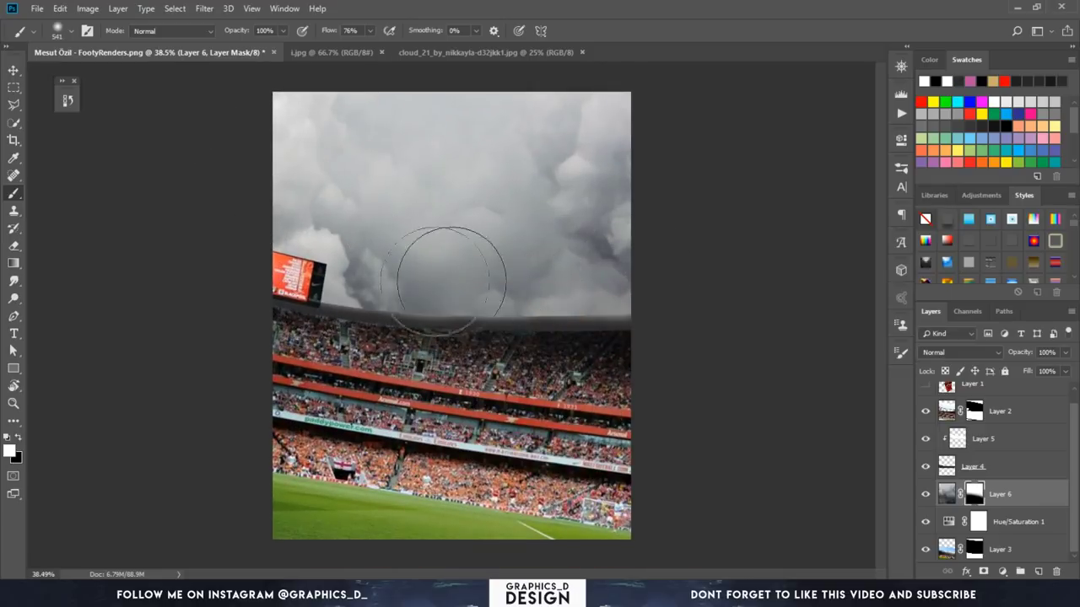
left_click(995, 439)
left_click_drag(1027, 373, 992, 377)
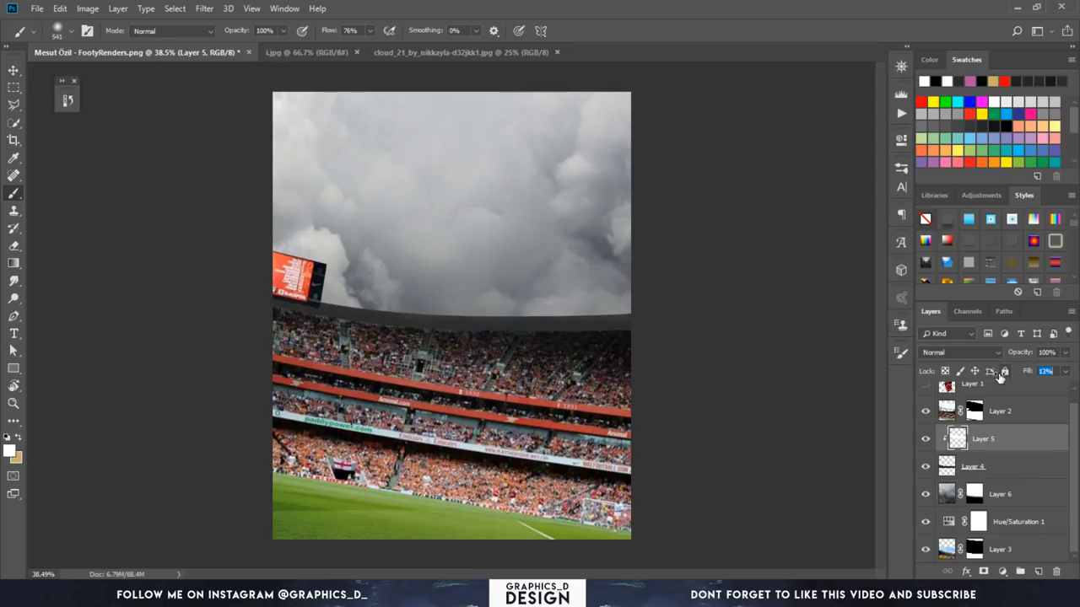
Step: Move cloud Layer 6 to the bottom of the layer stack
scroll(451, 428, "down", 1)
scroll(450, 428, "down", 1)
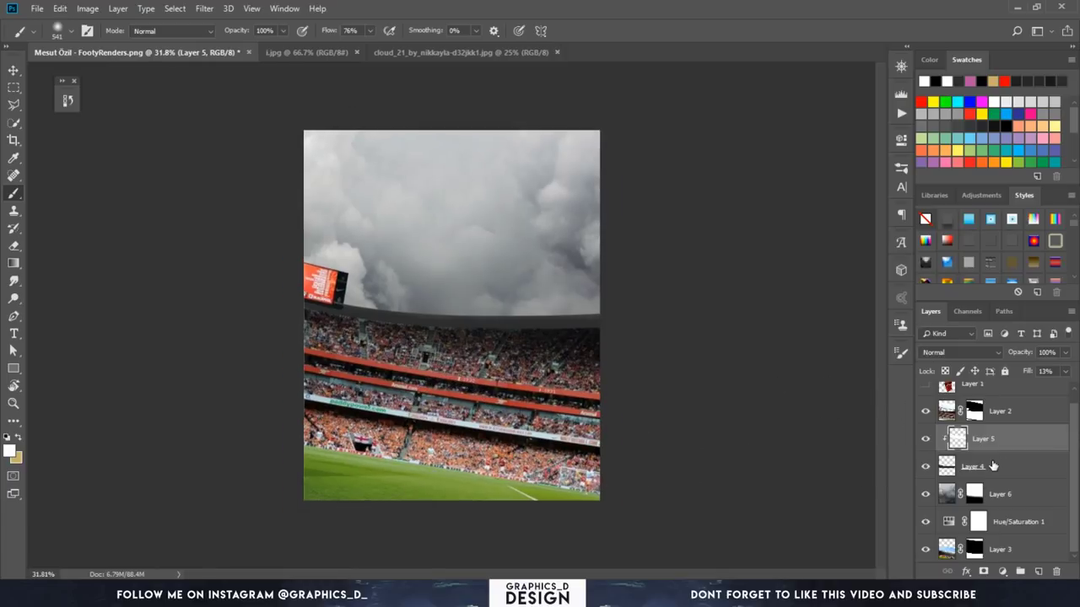
scroll(983, 447, "up", 1)
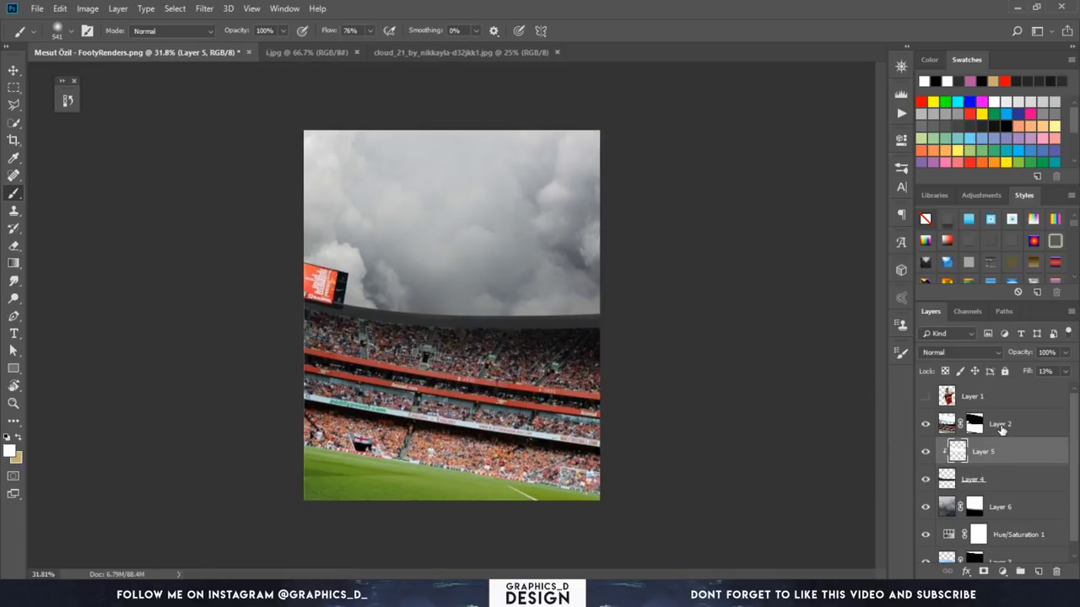
left_click(1014, 501)
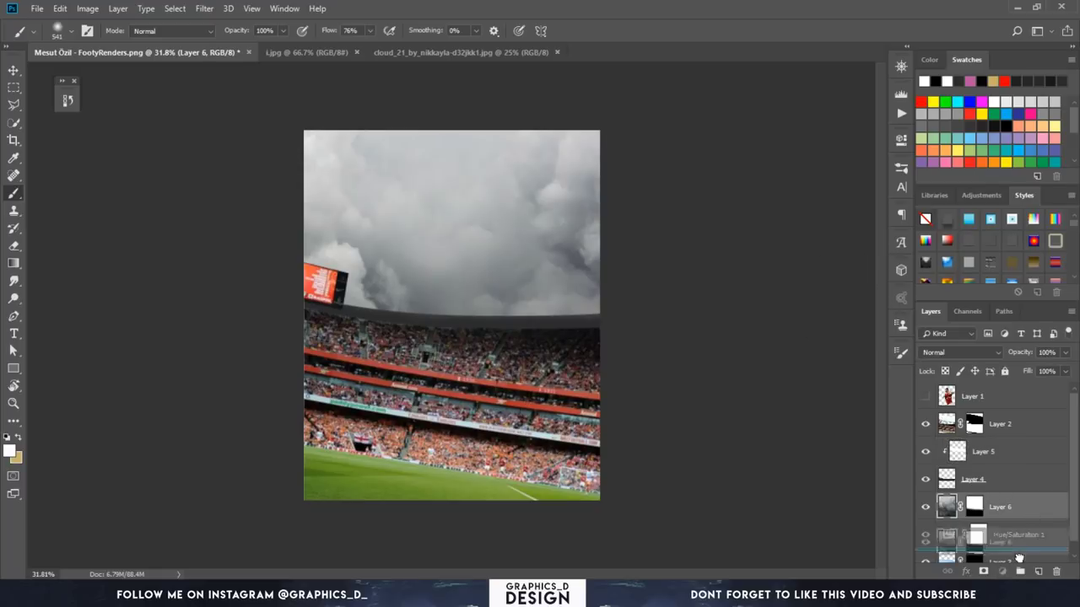
left_click_drag(1017, 560, 1012, 560)
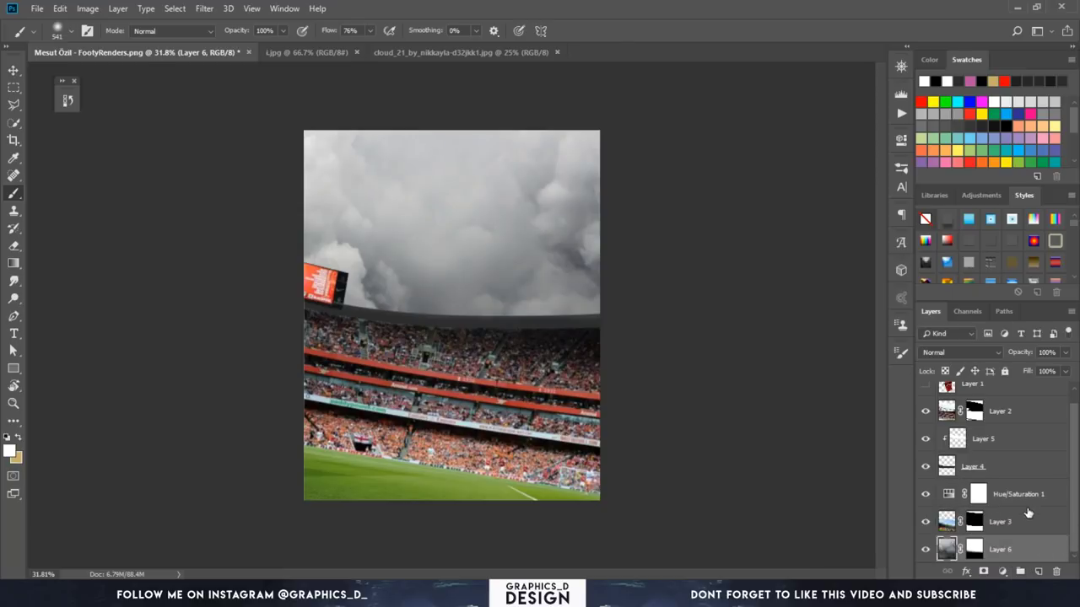
Step: Clip the Hue/Saturation 1 adjustment to Layer 3 only
left_click(955, 494)
double_click(952, 495)
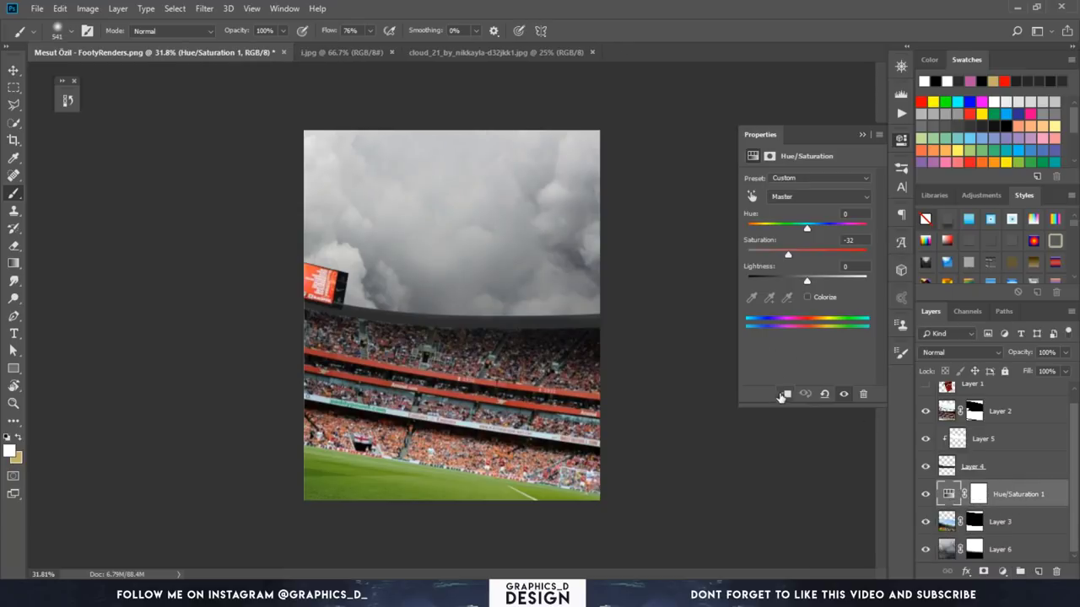
left_click(782, 395)
left_click(862, 135)
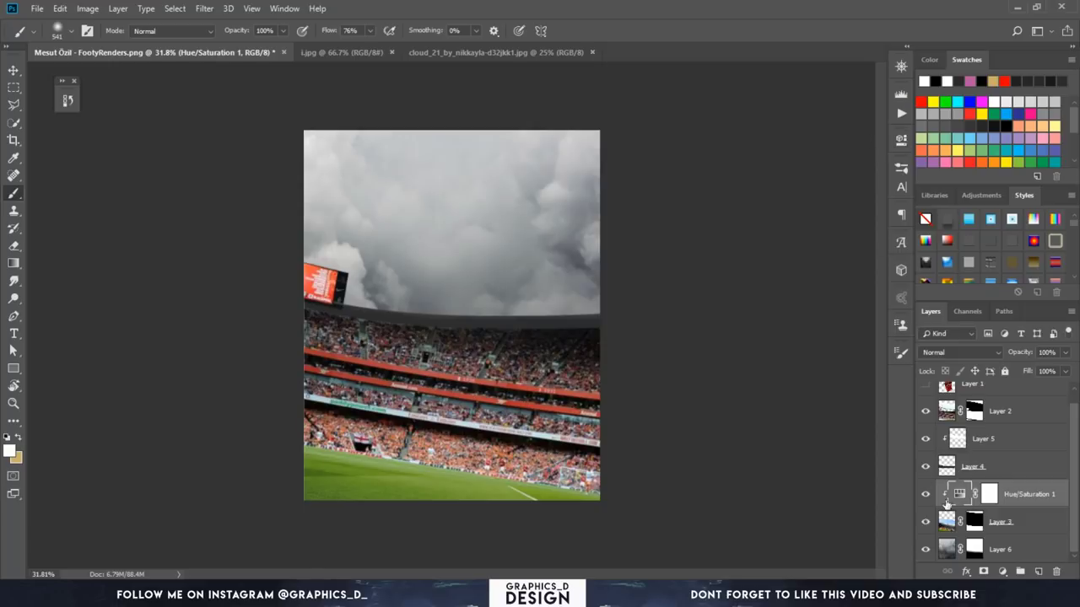
Step: Add a Brightness/Contrast adjustment clipped to Layer 6 at brightness -87, contrast 63
left_click(1014, 549)
left_click(1002, 571)
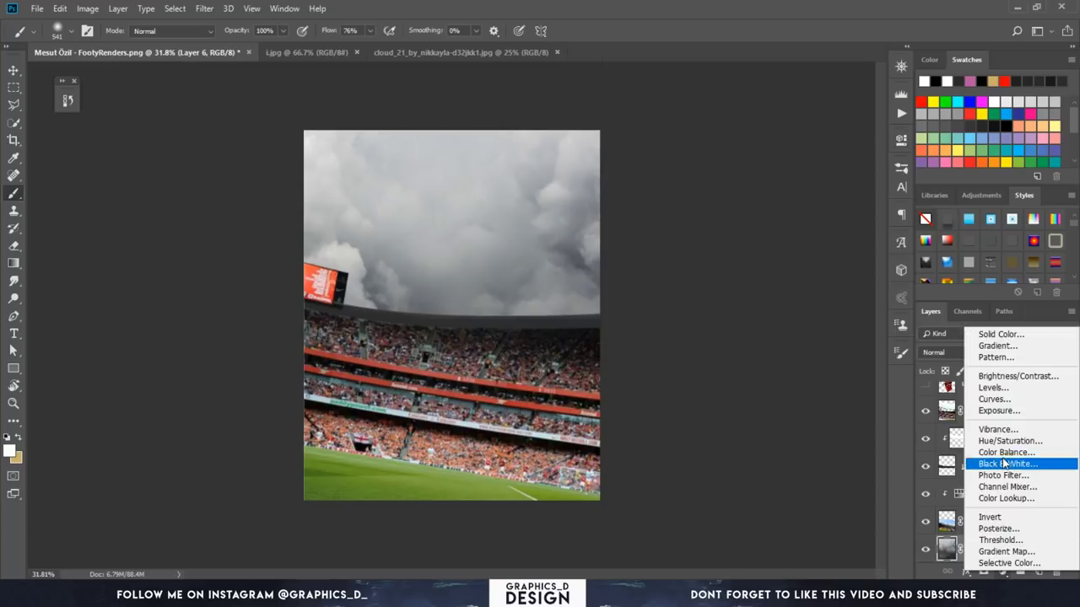
left_click(1024, 377)
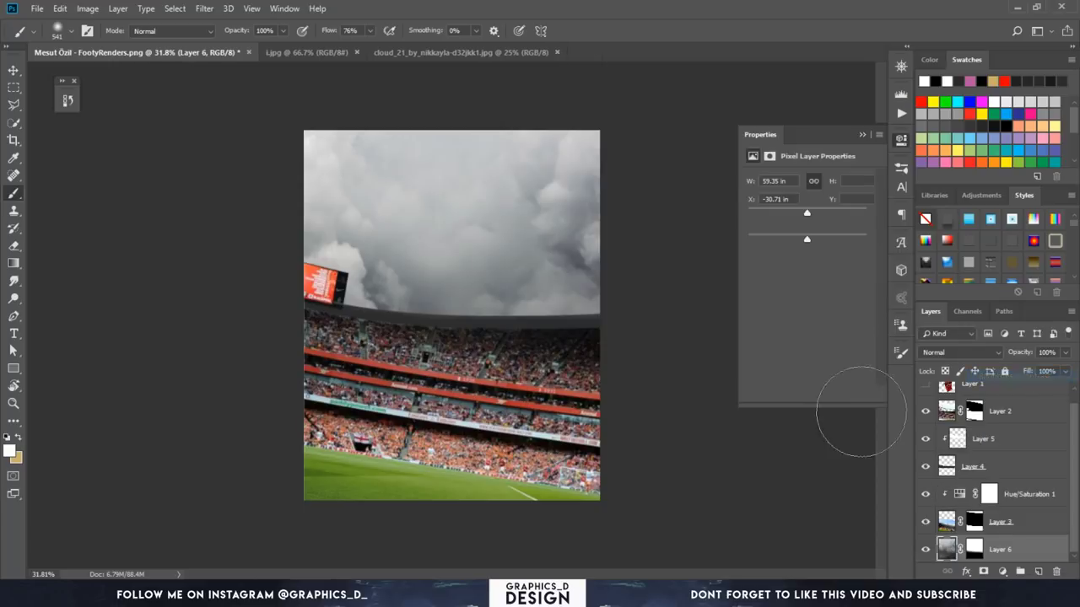
left_click(785, 394)
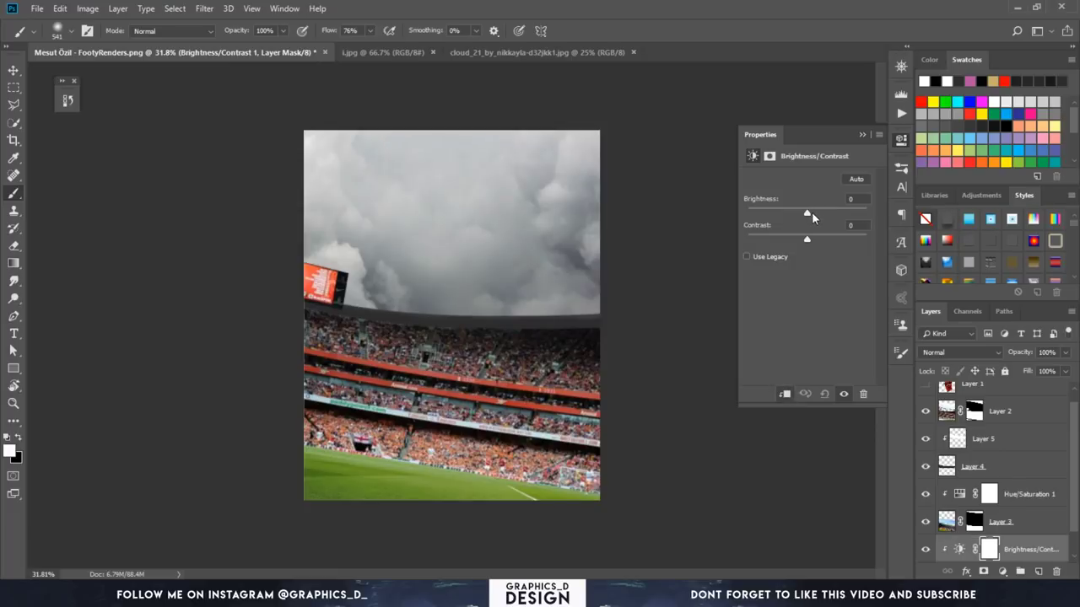
left_click_drag(812, 212, 767, 213)
left_click_drag(816, 240, 833, 241)
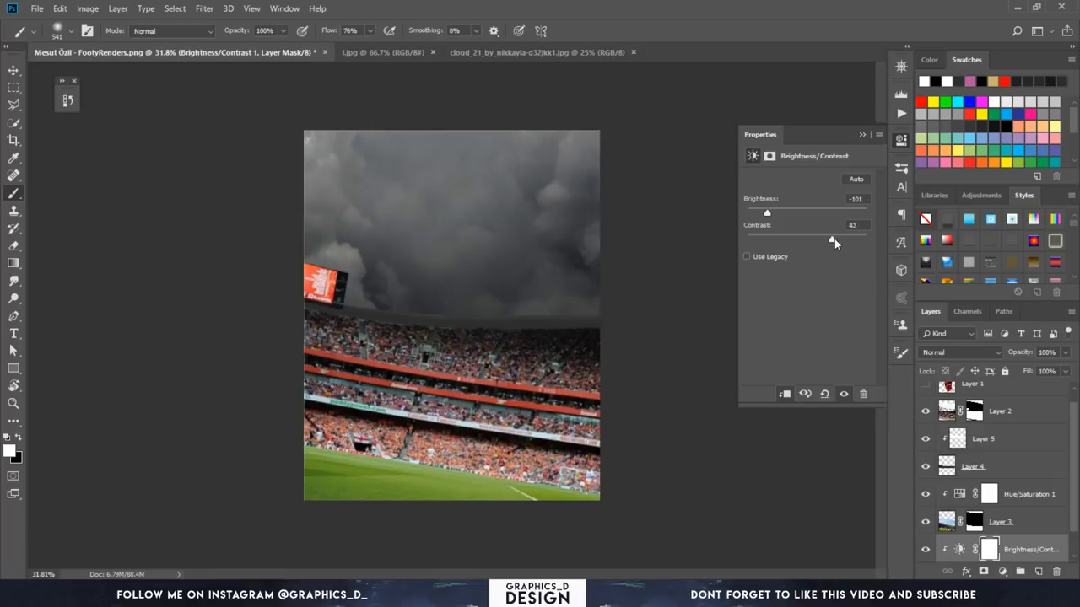
left_click_drag(767, 216, 773, 216)
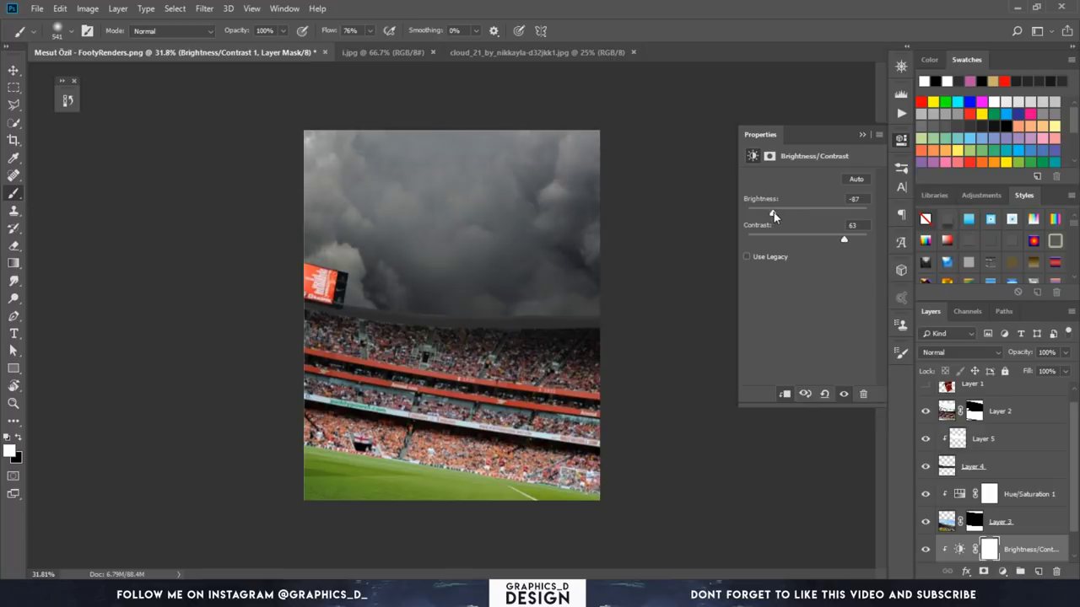
left_click(1011, 413)
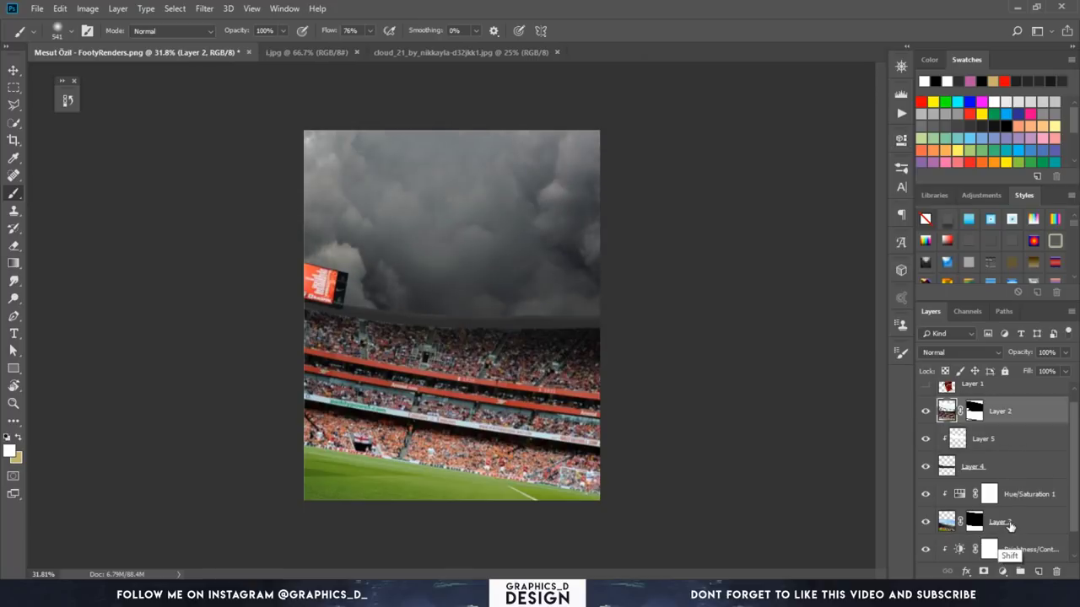
Step: Group Layer 2 and Layer 3 into Group 1
left_click(1008, 521, "ctrl")
key("ctrl+g")
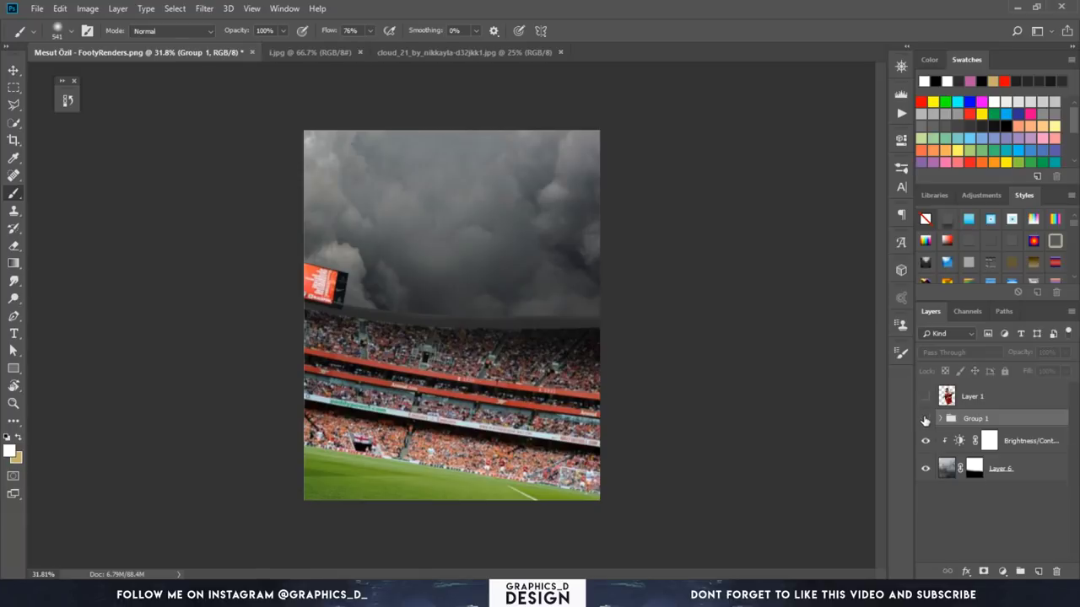
left_click(925, 420)
left_click(924, 420)
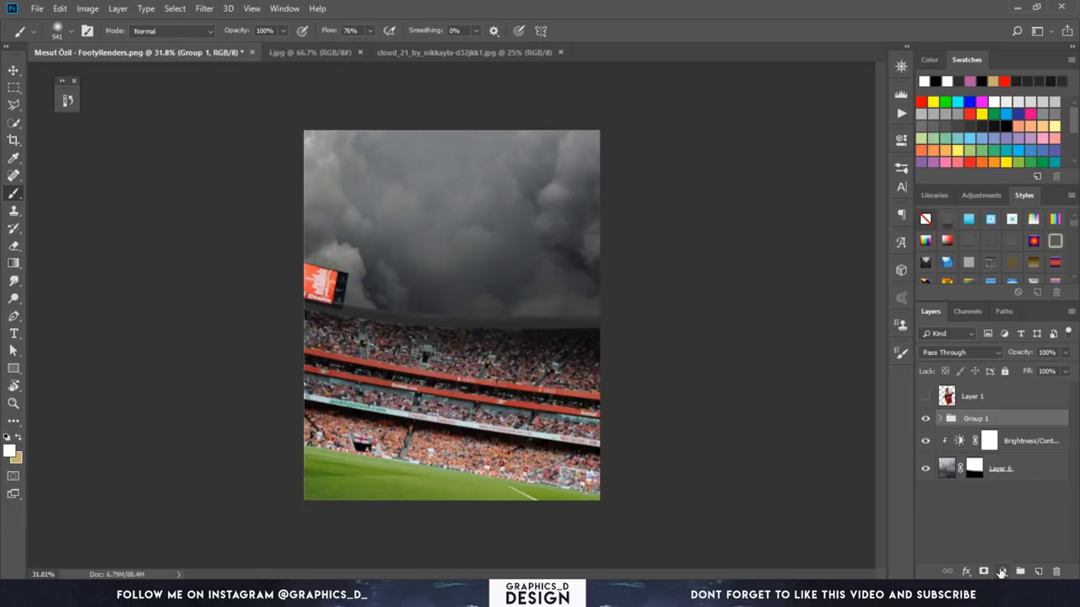
Step: Add a Brightness/Contrast adjustment clipped to Group 1 at brightness -53
left_click(1001, 573)
left_click(1003, 368)
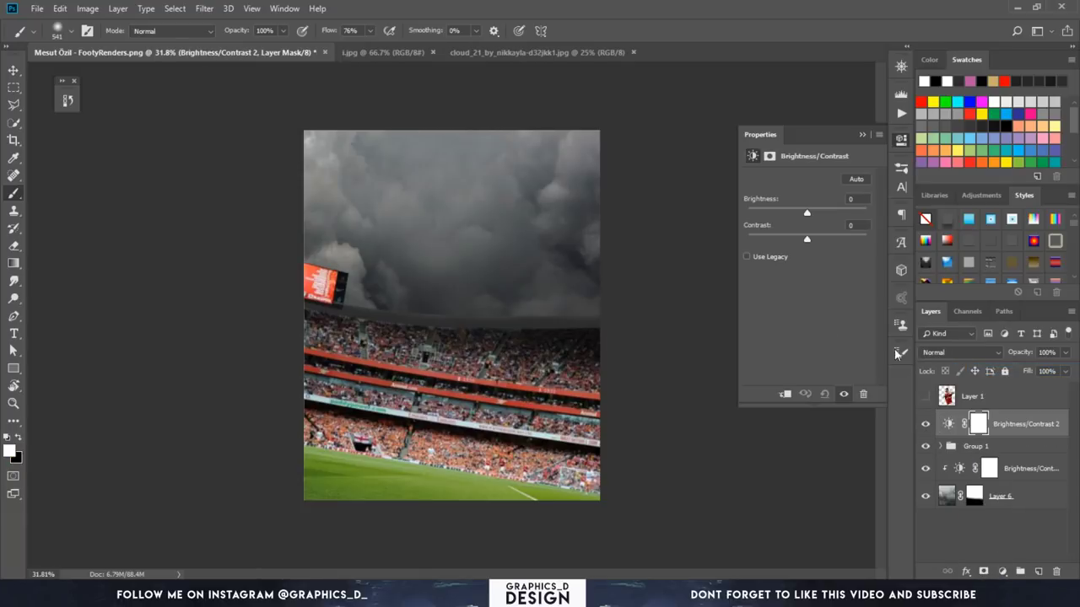
left_click(784, 395)
left_click_drag(805, 210, 786, 212)
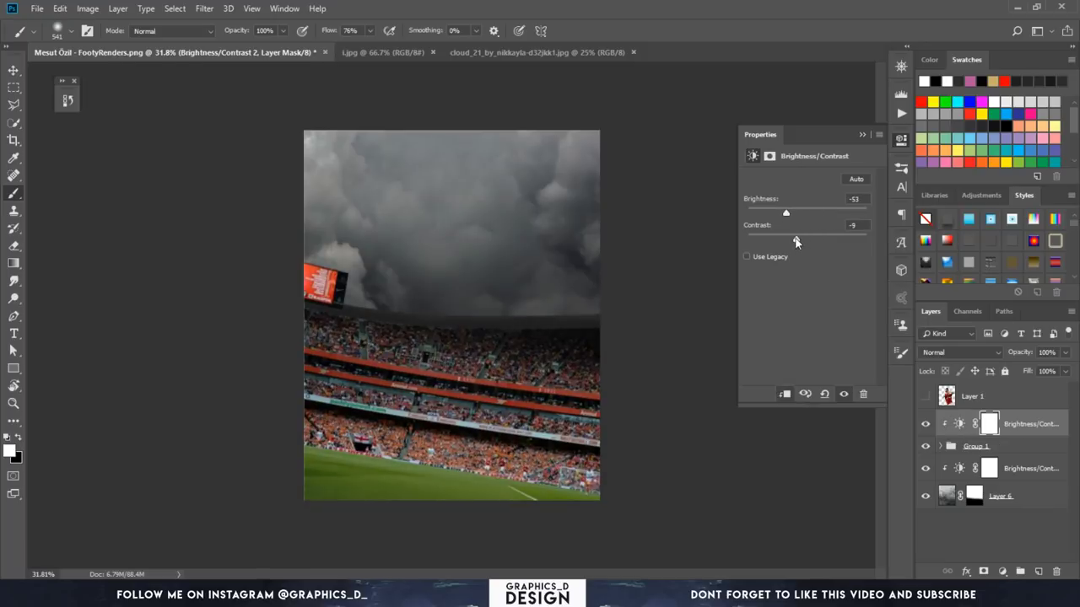
Step: Add a Hue/Saturation adjustment clipped to the stadium group with saturation -55
left_click(1001, 573)
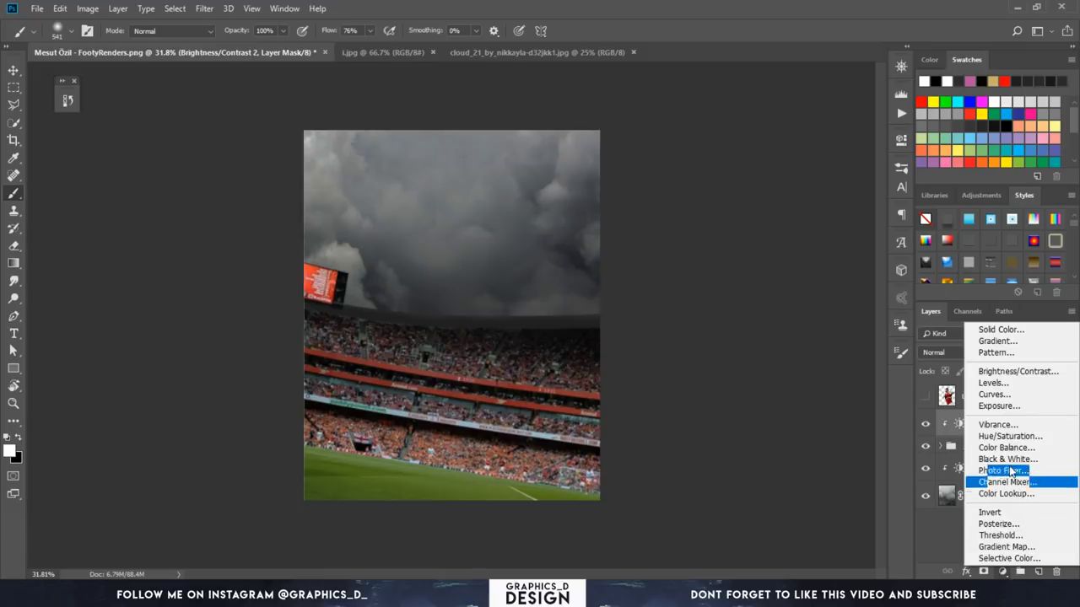
left_click(1004, 437)
left_click(783, 393)
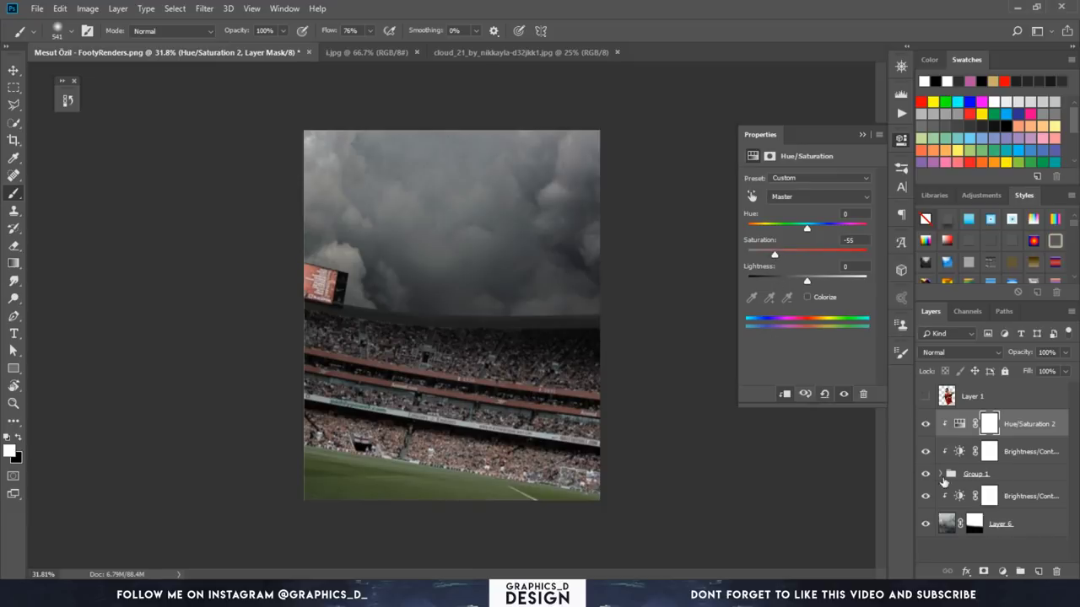
left_click(1016, 499)
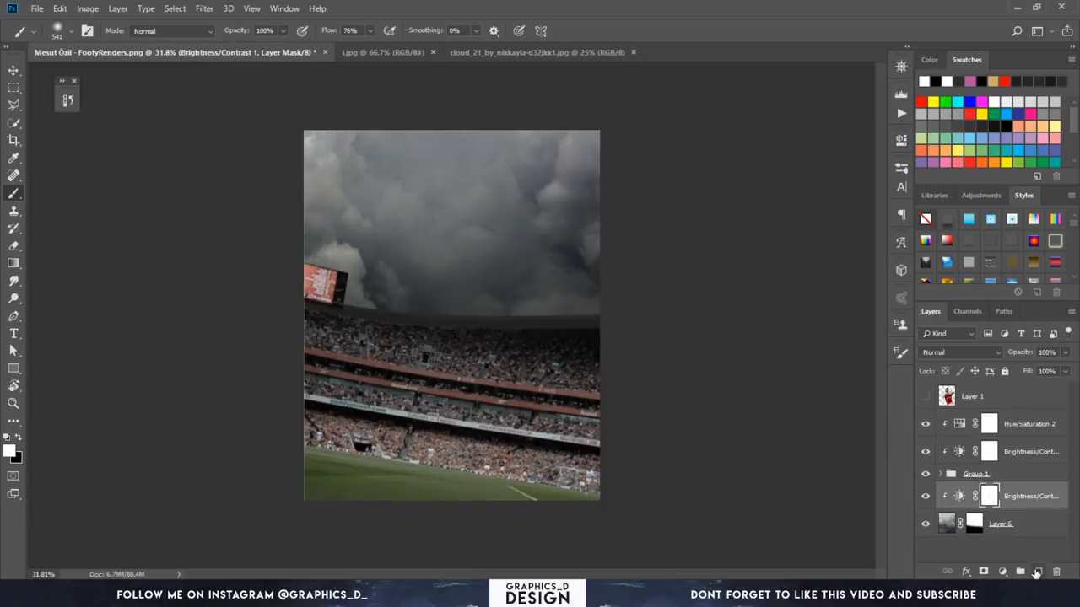
Step: Paint white light over the top clouds on a new Layer 7 with an 1100 px brush, set to Overlay
left_click(1037, 572)
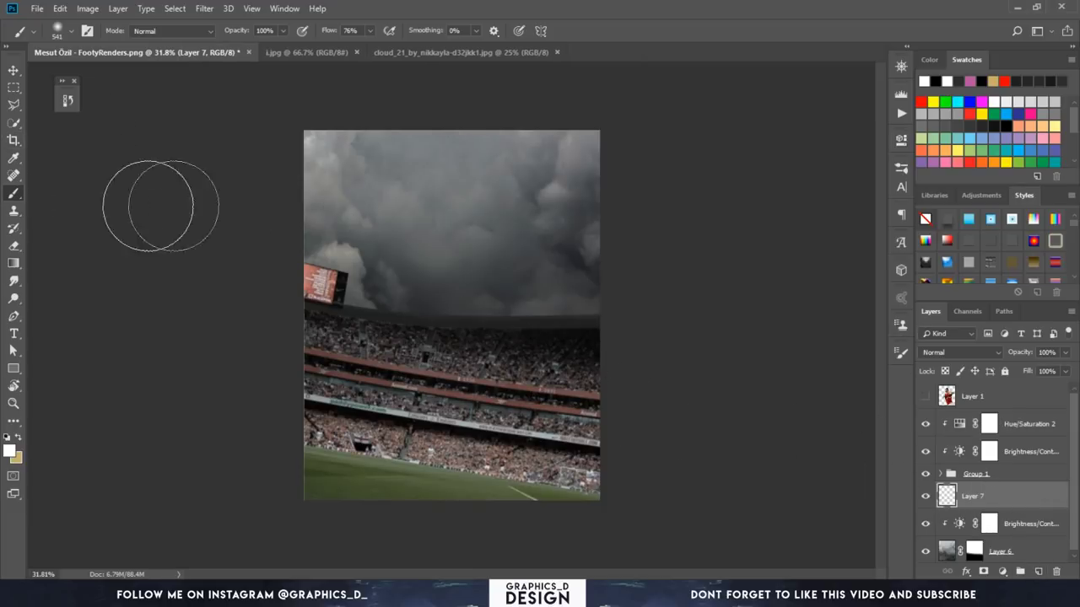
key("bracketright")
key("bracketright")
key("bracketright")
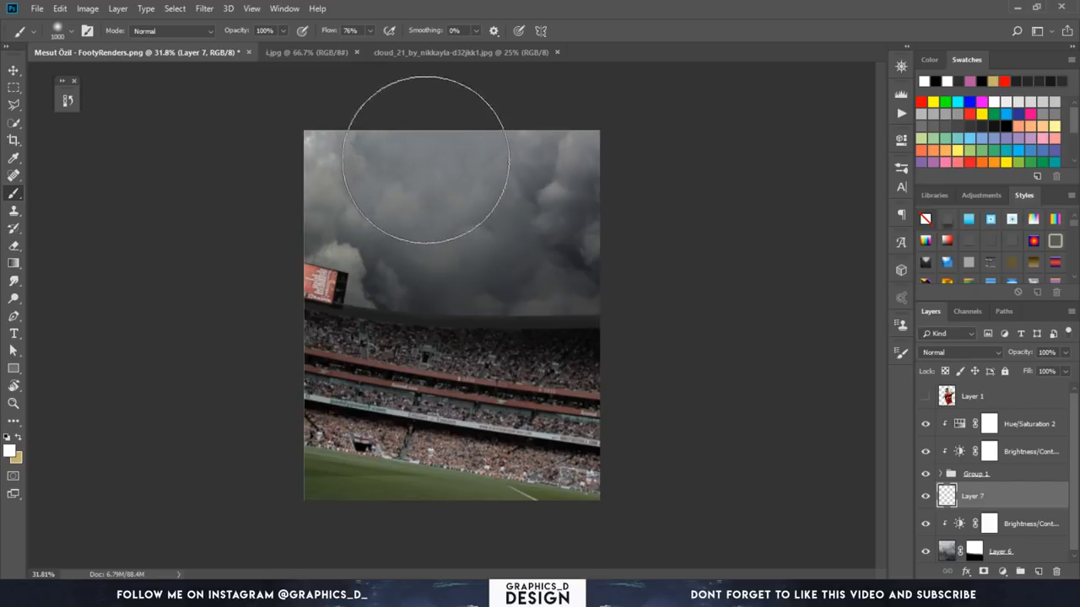
mouse_move(426, 159)
left_mouse_down()
mouse_move(429, 132)
mouse_move(450, 132)
mouse_move(442, 120)
mouse_move(465, 134)
left_mouse_up()
key("bracketright")
key("ctrl+z")
key("ctrl+z")
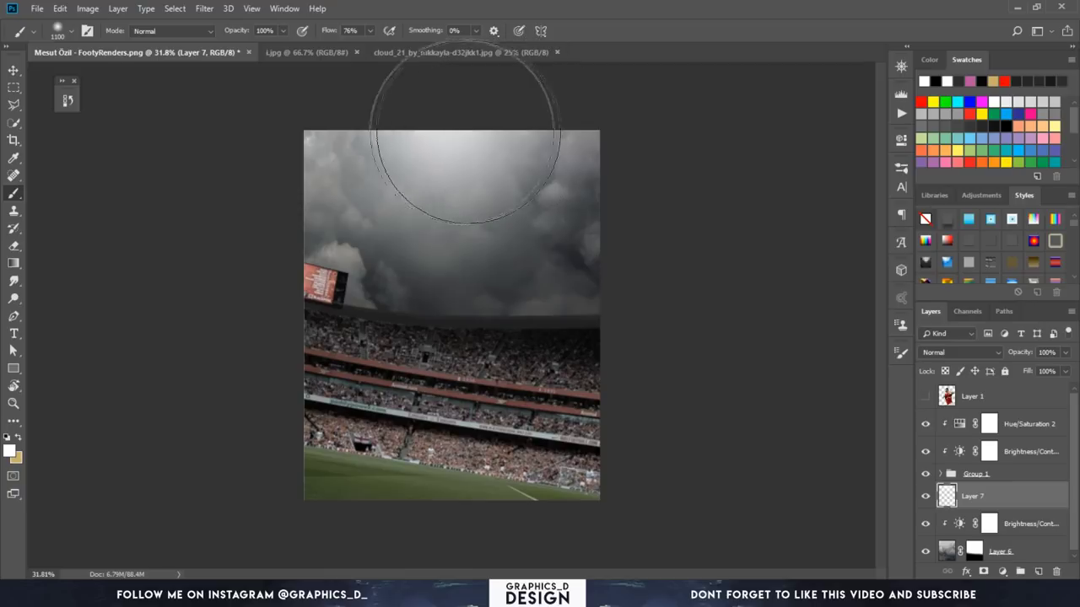
left_click_drag(386, 73, 573, 102)
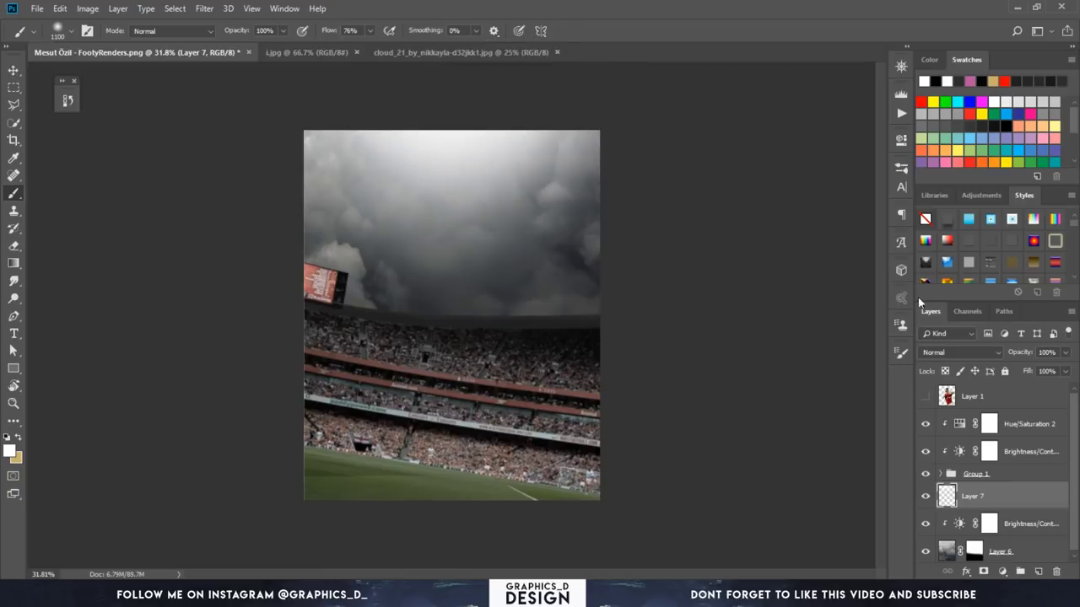
left_click(992, 355)
left_click(961, 183)
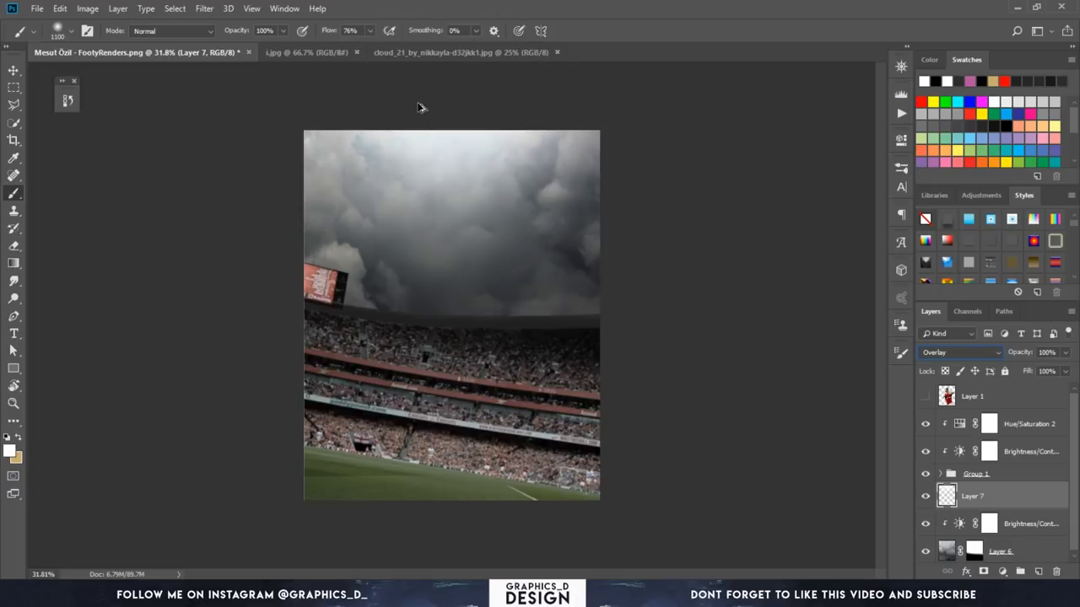
Step: Brighten the upper clouds further at 25% zoom, undo one stroke, and set Flow to 35%
left_click_drag(421, 96, 531, 168)
left_click_drag(397, 135, 428, 156)
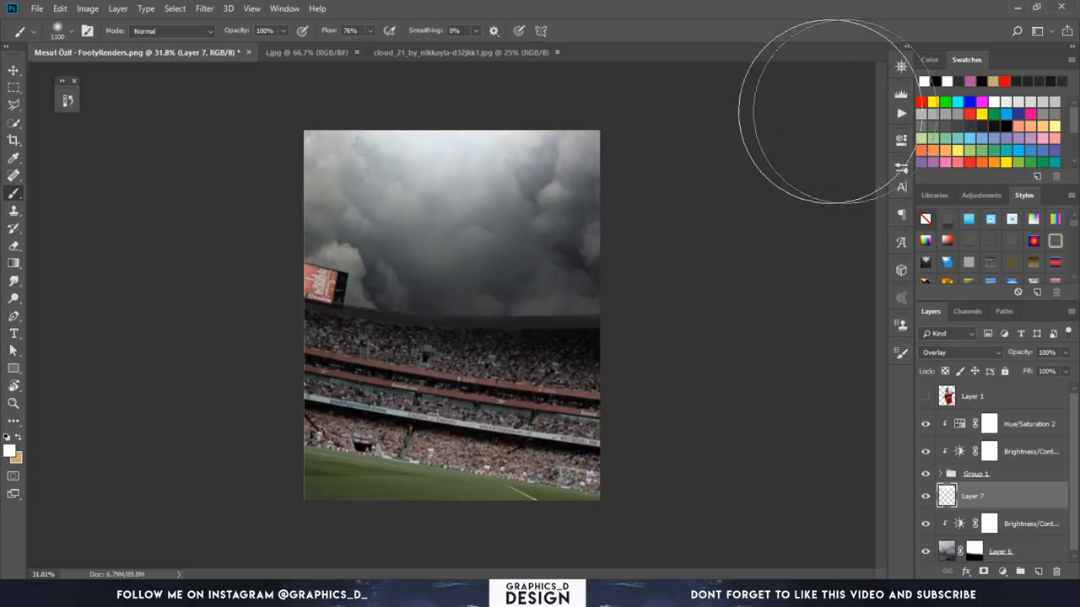
left_click(902, 68)
left_click(793, 229)
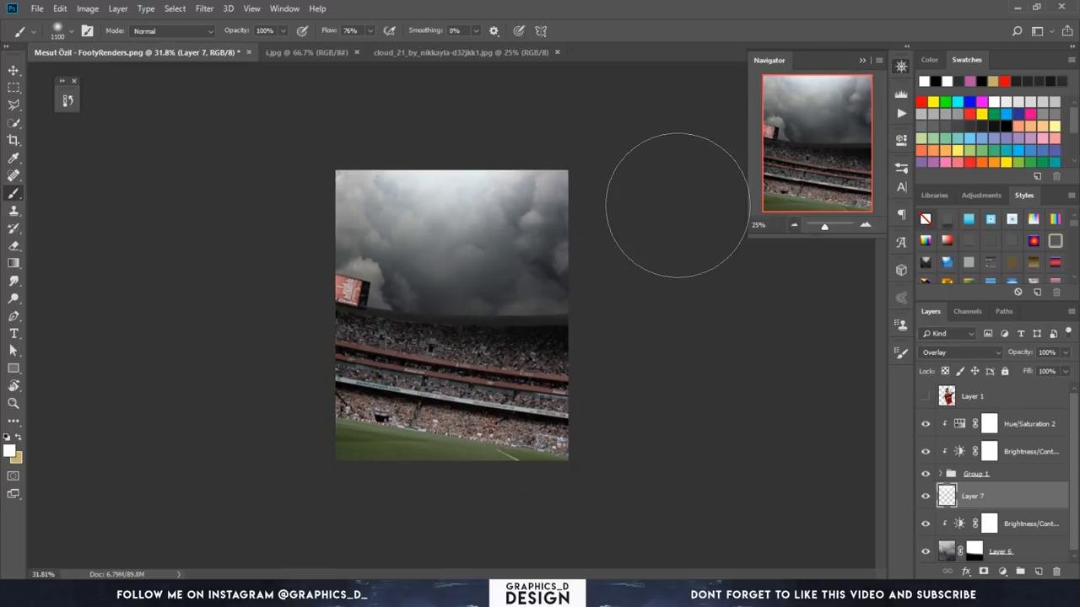
right_click(485, 201, "alt")
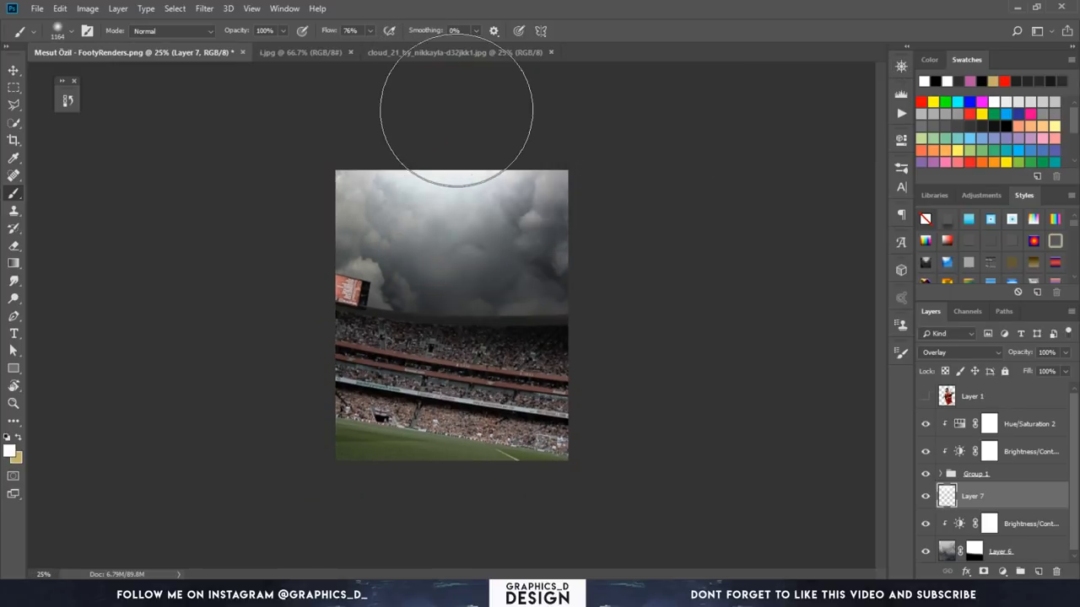
left_click_drag(453, 144, 458, 217)
key("ctrl+z")
type("35")
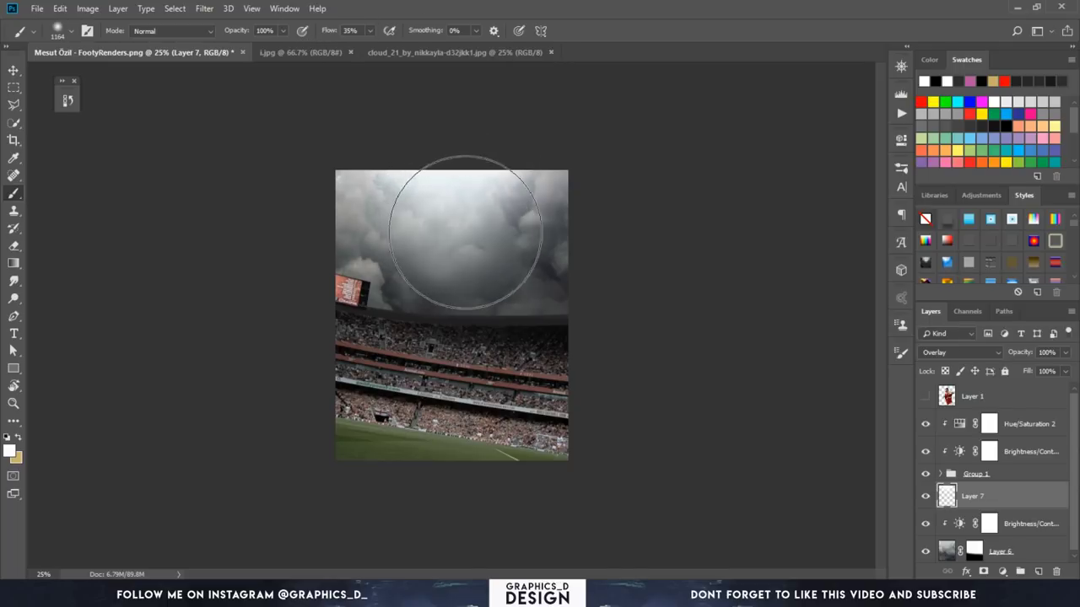
Step: Add empty Layer 8 above the Brightness/Contrast layer among the background layers
scroll(477, 105, "up", 1)
scroll(498, 110, "up", 1)
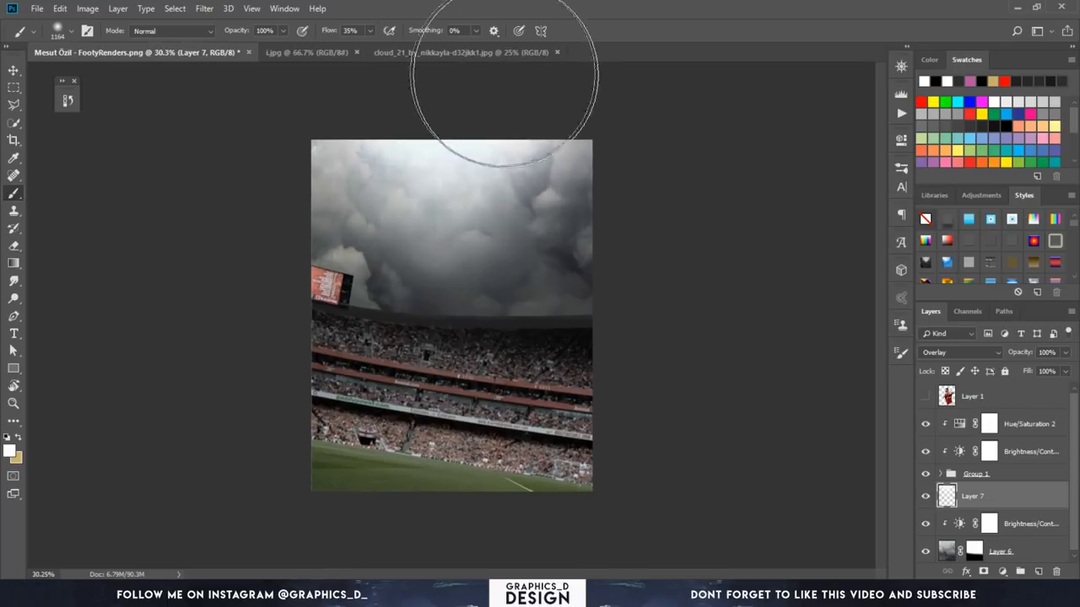
scroll(561, 232, "up", 1)
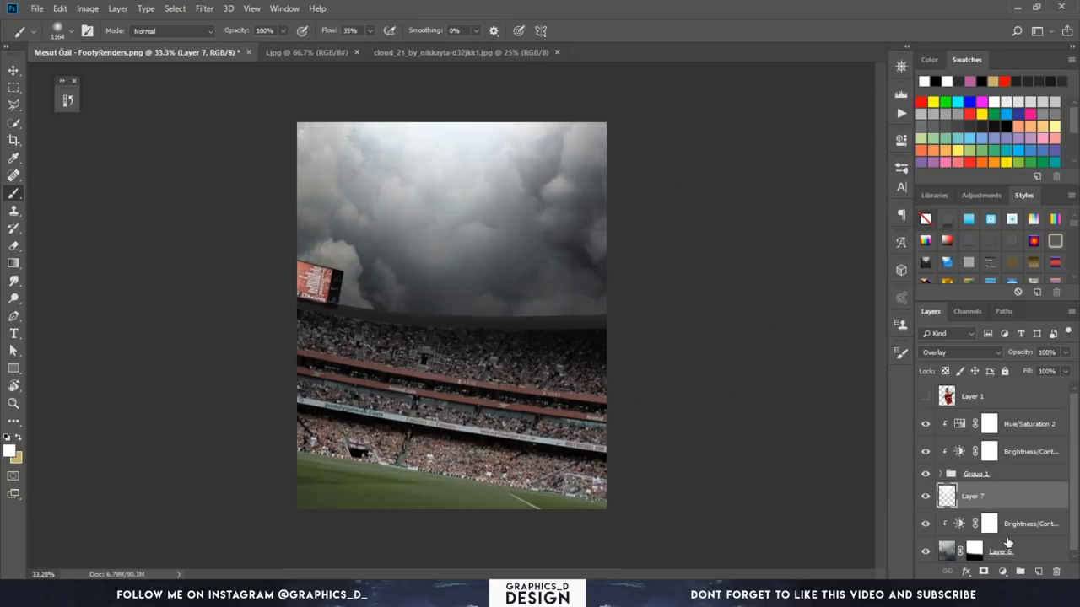
left_click(1019, 525)
left_click(1038, 571)
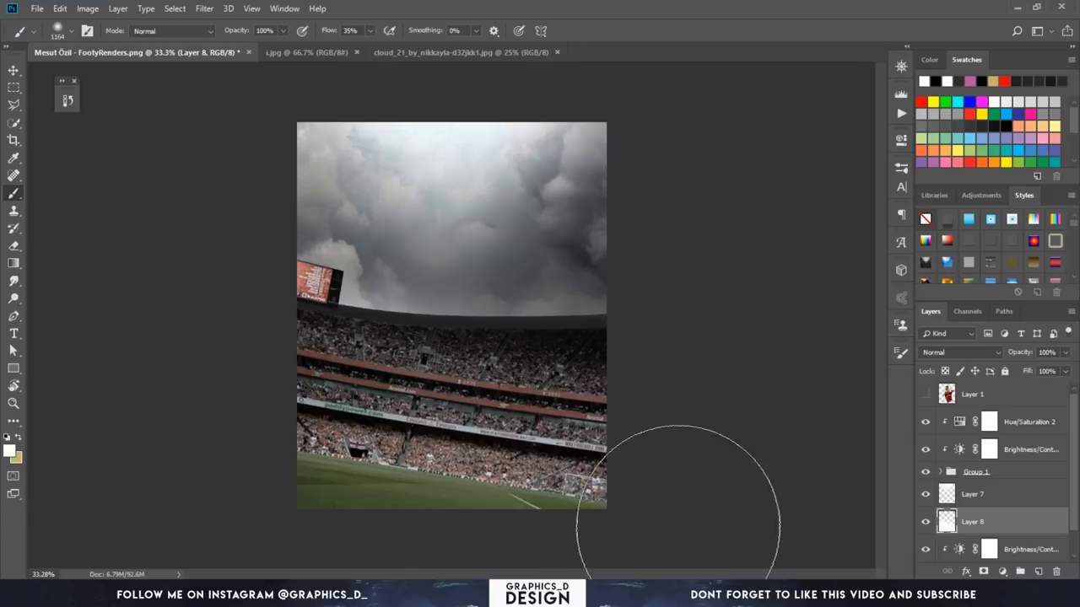
Step: Select Hue/Saturation 2 down through Layer 6 and group them as Group 2
scroll(1067, 501, "up", 1)
left_click(1012, 437)
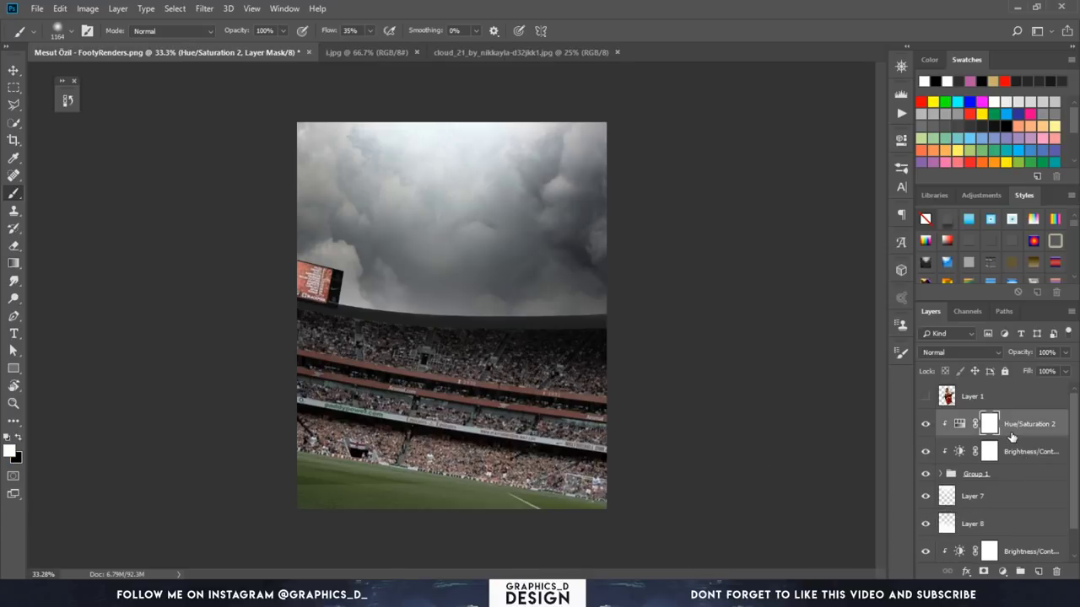
scroll(1012, 439, "down", 1)
left_click(1015, 559, "shift")
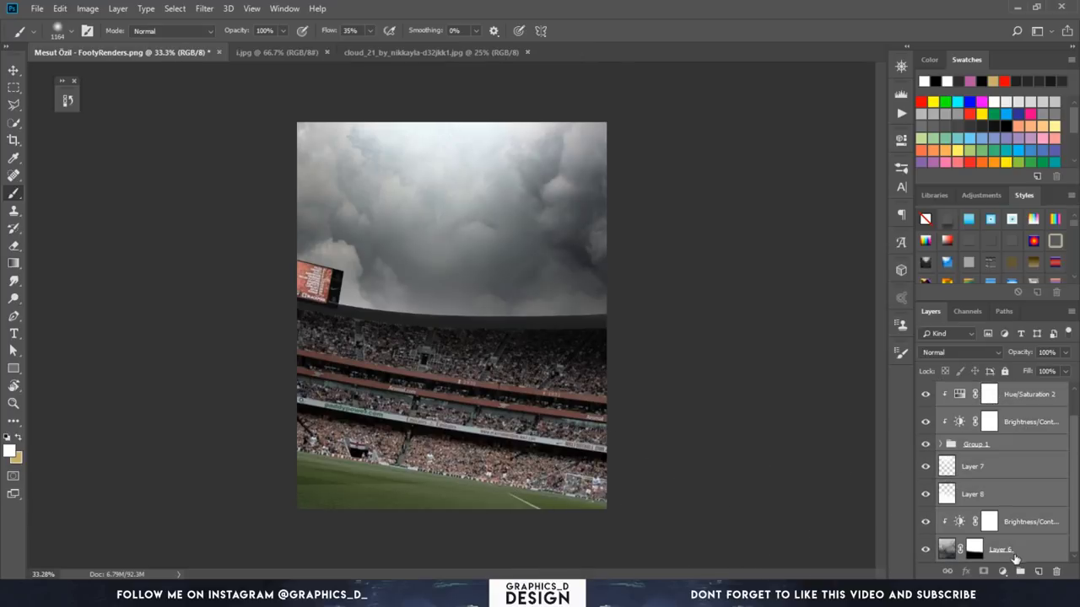
key("ctrl+g")
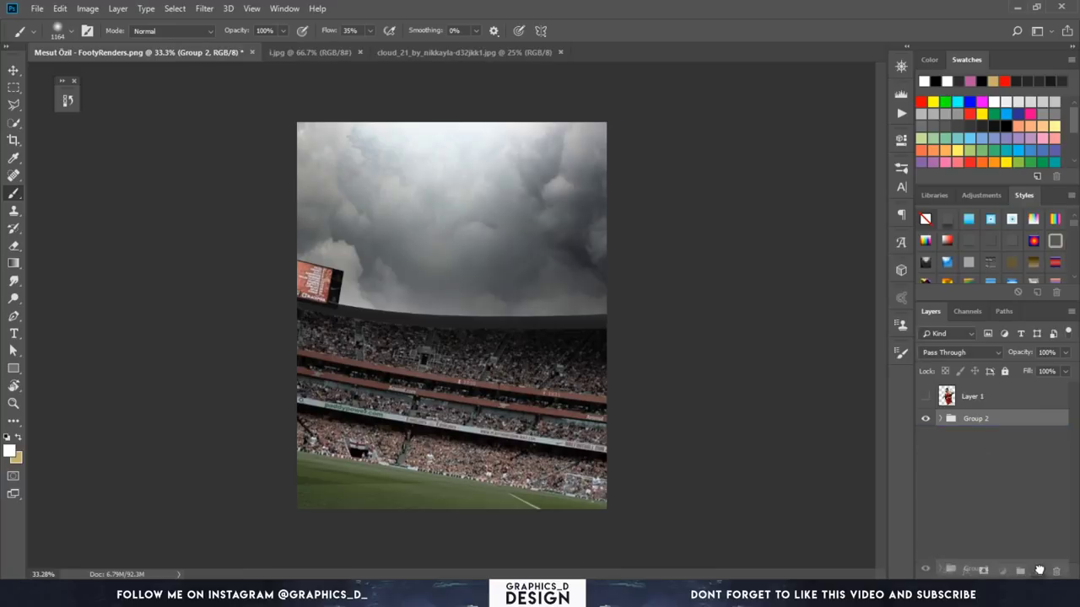
Step: Duplicate Group 2, merge the copy into one layer, and apply a 3.4 px Gaussian Blur
left_click_drag(1004, 425, 1038, 572)
right_click(996, 419)
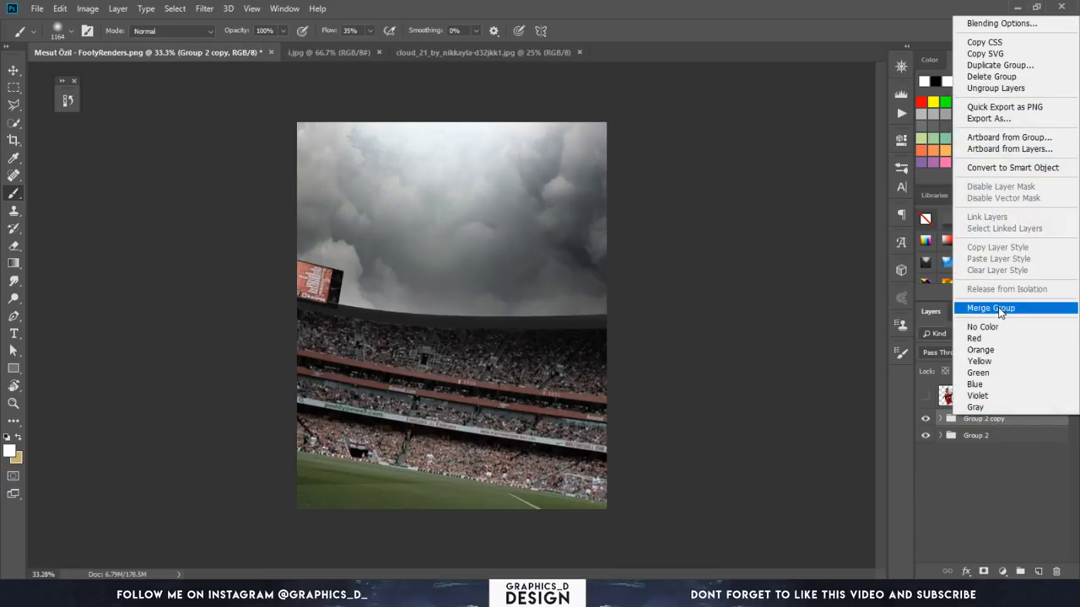
left_click(979, 307)
left_click(204, 9)
mouse_move(211, 161)
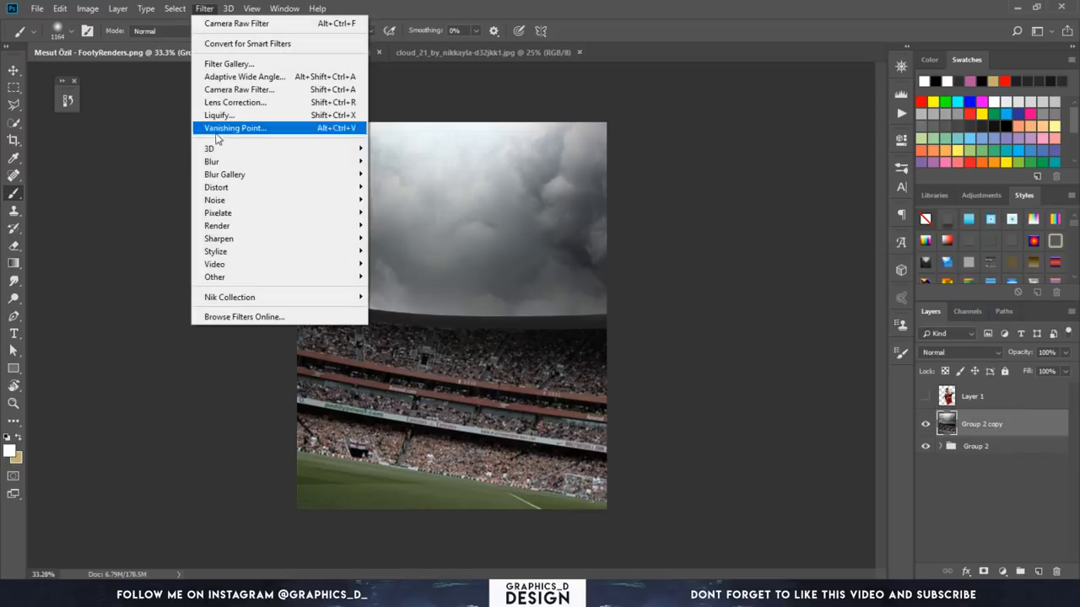
left_click(417, 214)
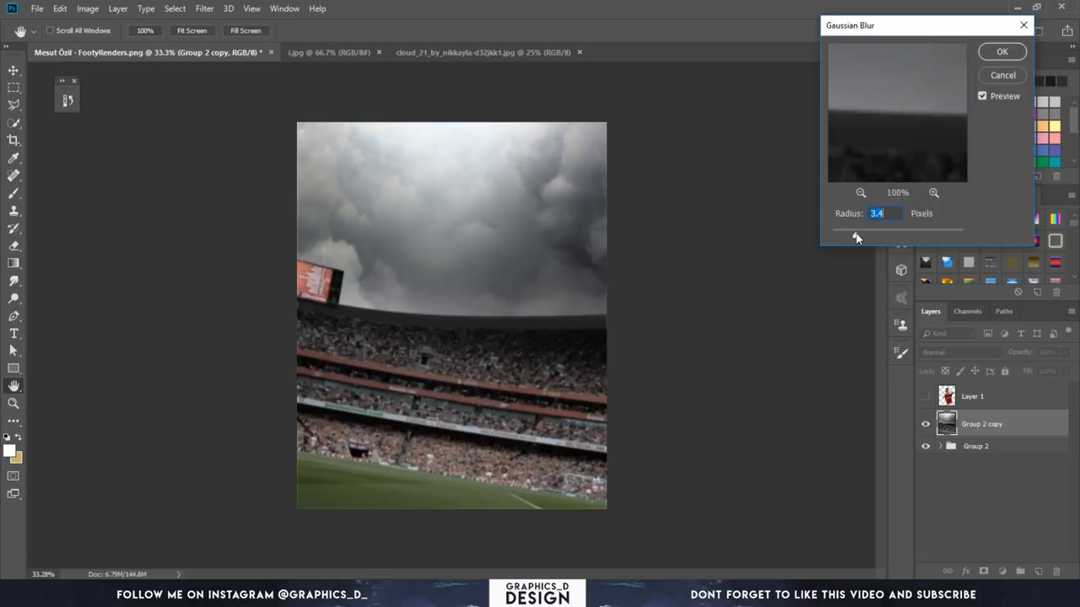
left_click(1002, 52)
Step: Scale the blurred Group 2 copy up to about 102.4% with Free Transform
key("b")
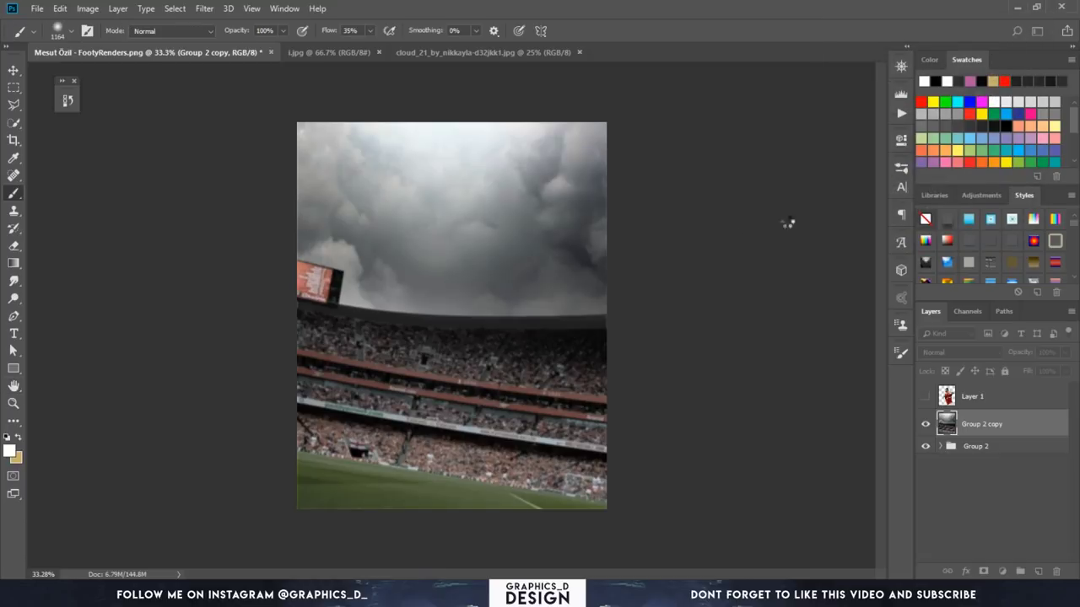
key("ctrl+t")
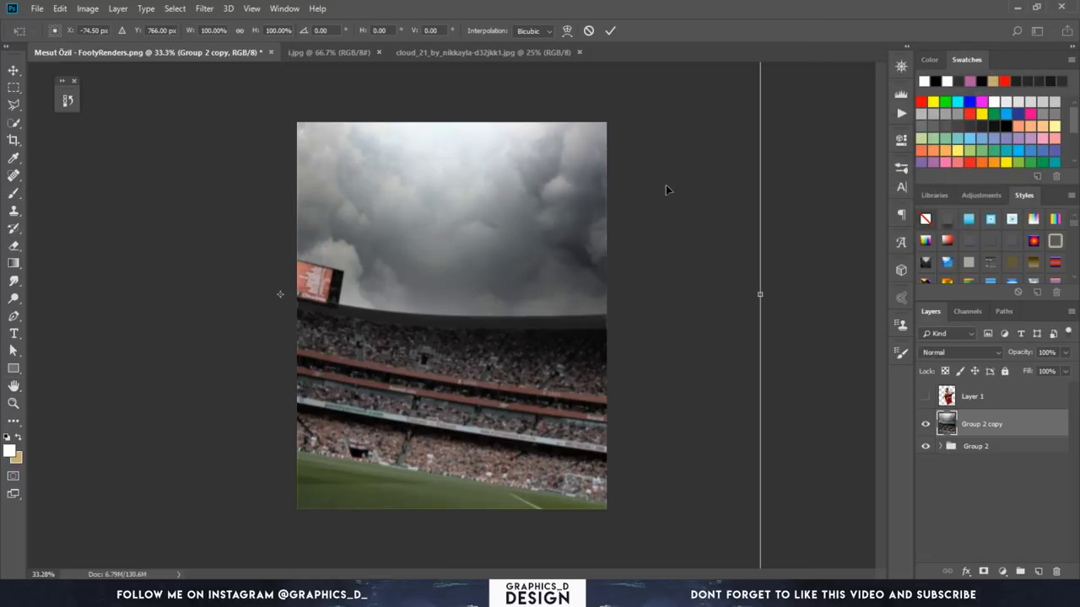
key("ctrl+minus")
key("ctrl+minus")
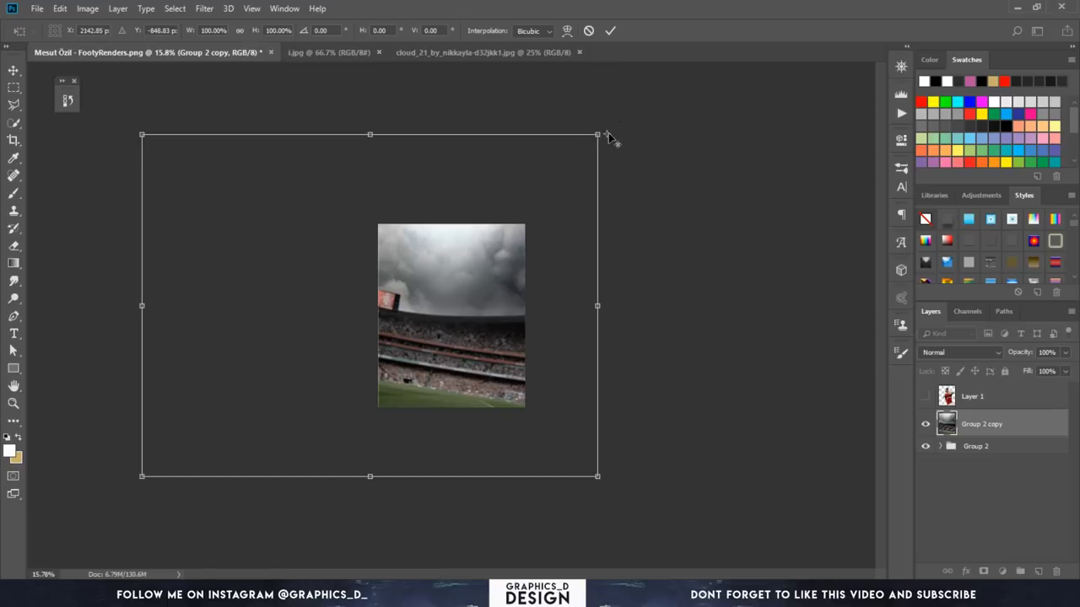
left_click_drag(597, 135, 602, 130)
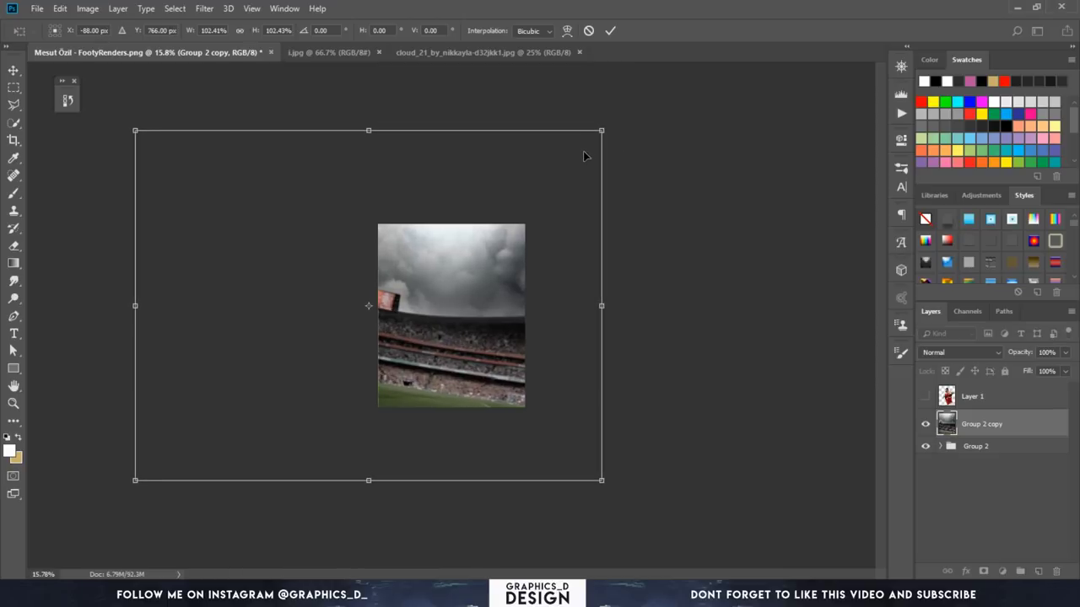
key("Return")
key("b")
scroll(536, 344, "up", 3)
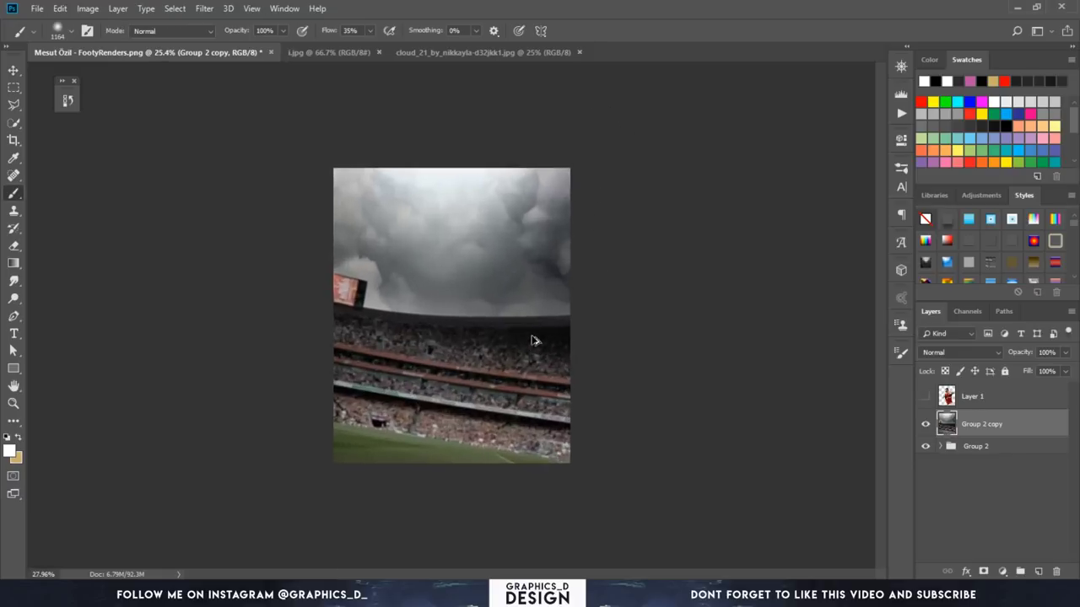
Step: Apply a Motion Blur to the Group 2 copy at -5° angle and 10 px distance
left_click(204, 10)
mouse_move(211, 161)
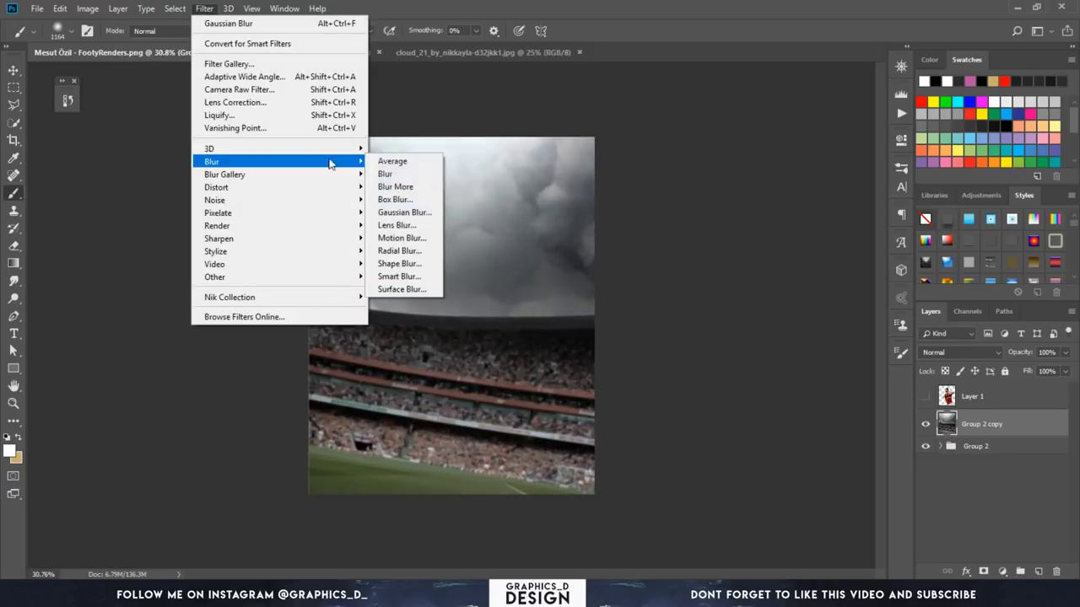
left_click(403, 237)
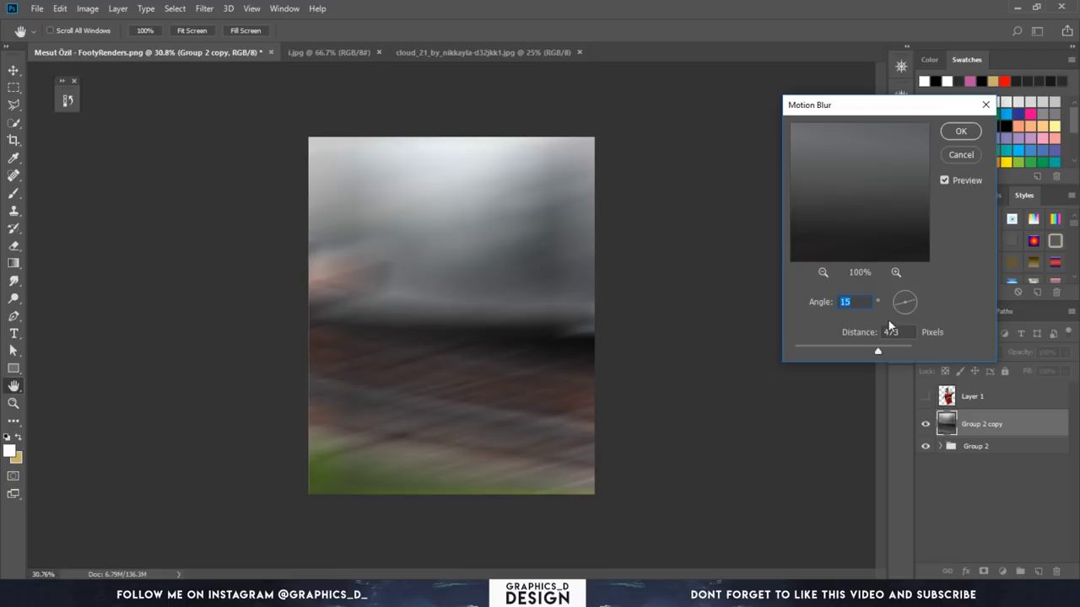
type("-")
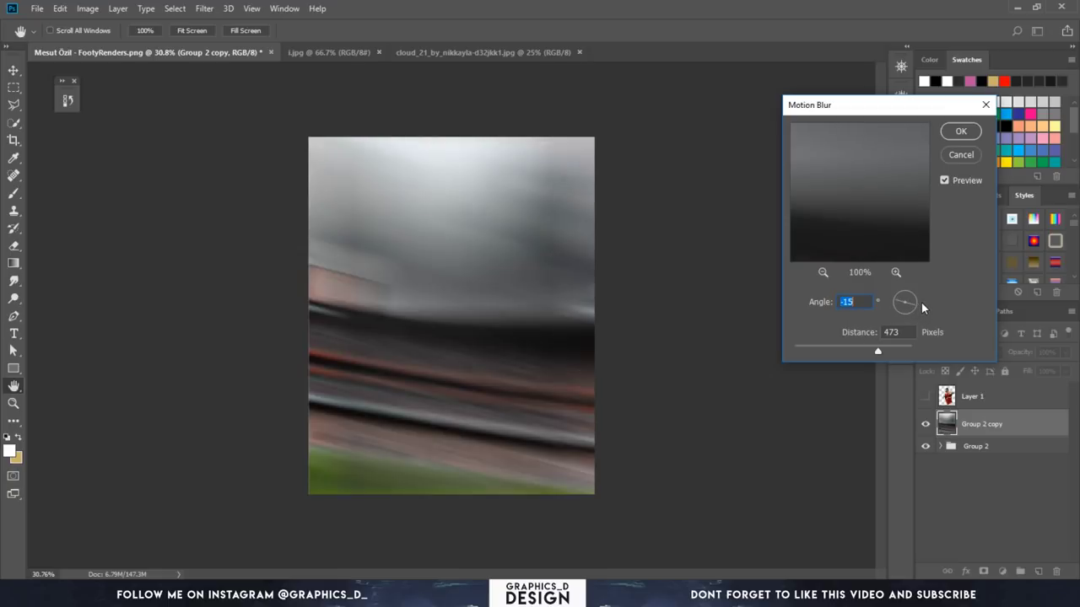
key("shift+Up")
left_click(826, 347)
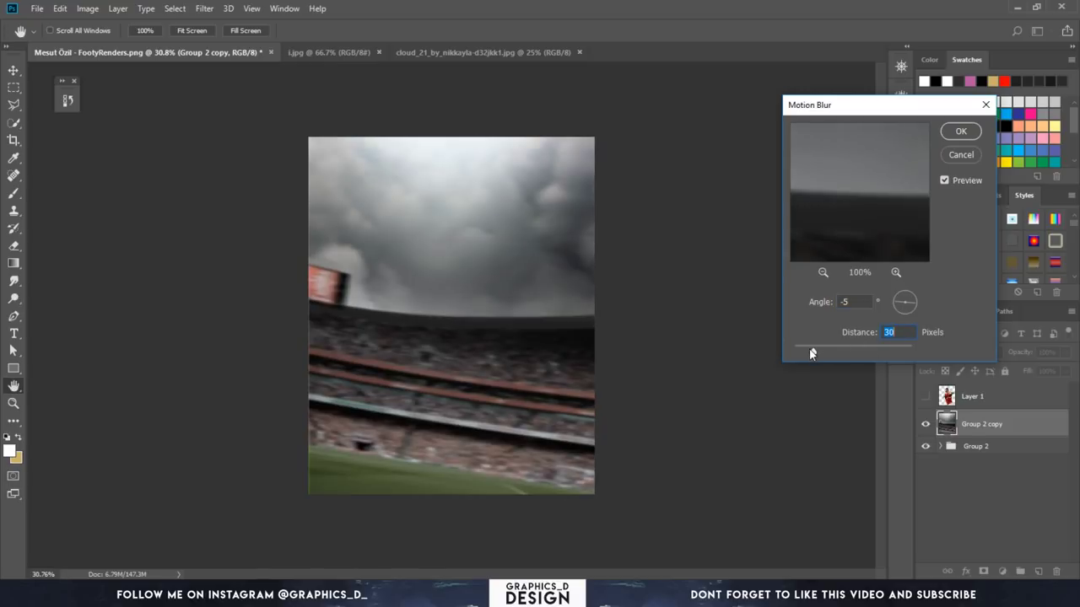
left_click_drag(803, 349, 798, 350)
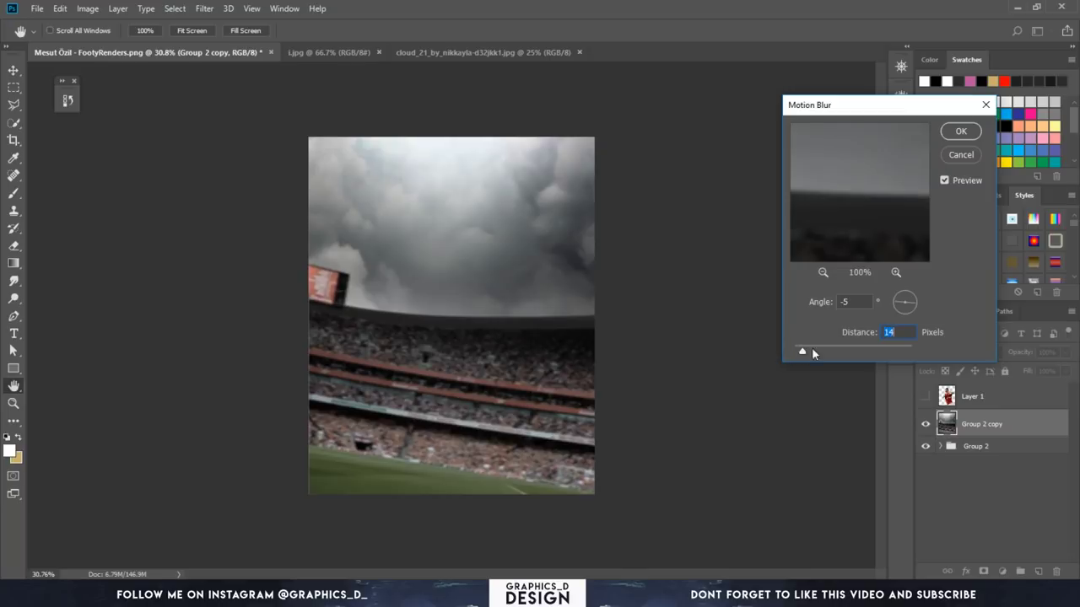
left_click_drag(803, 348, 800, 351)
left_click(952, 133)
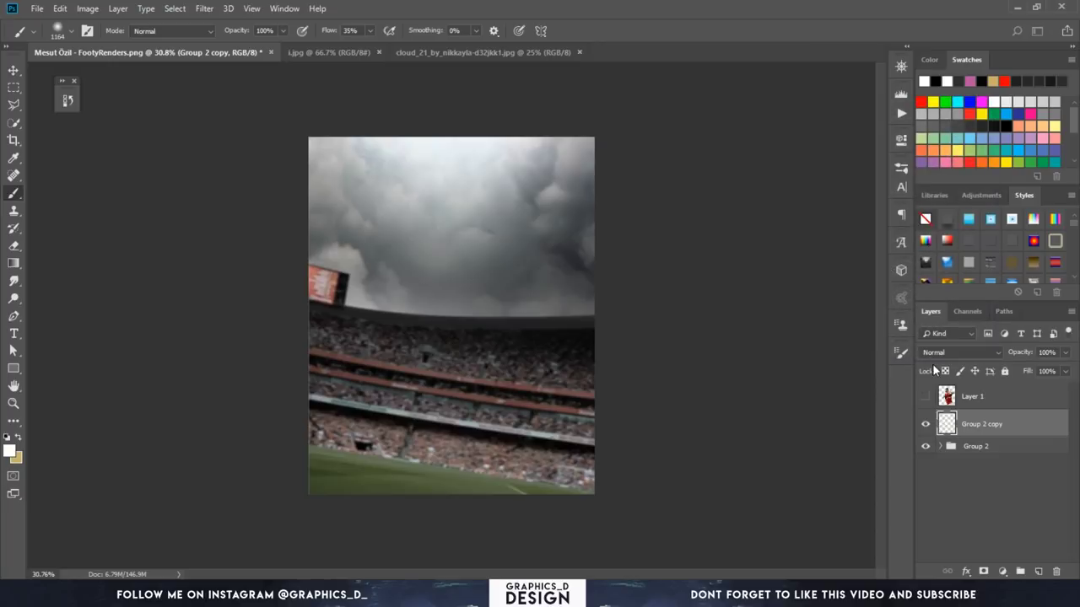
Step: Show the player Layer 1 and nudge it slightly to the left
left_click(925, 397)
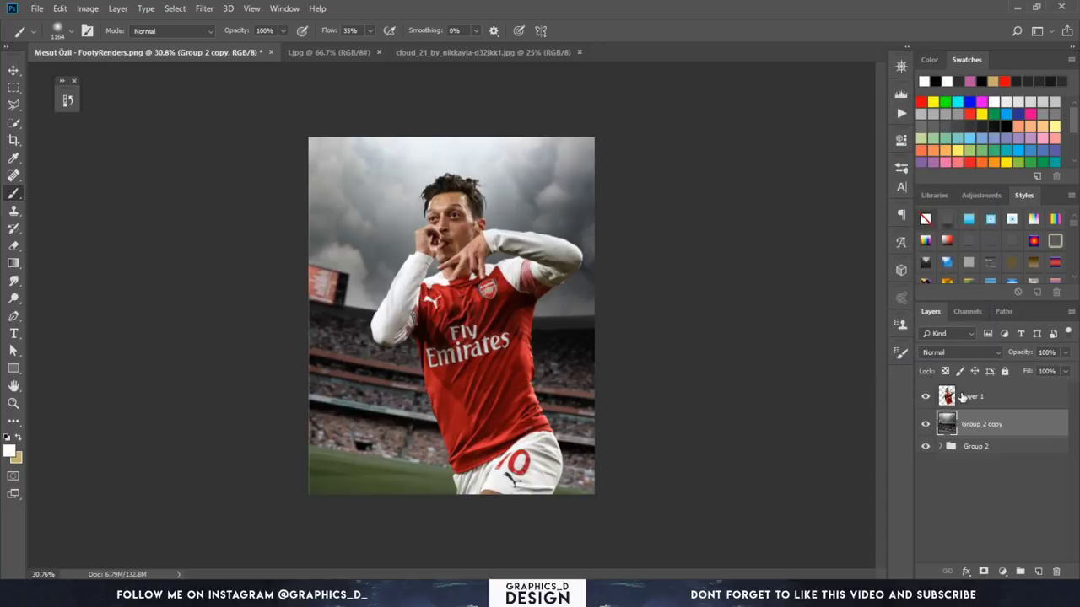
left_click(953, 398)
key("v")
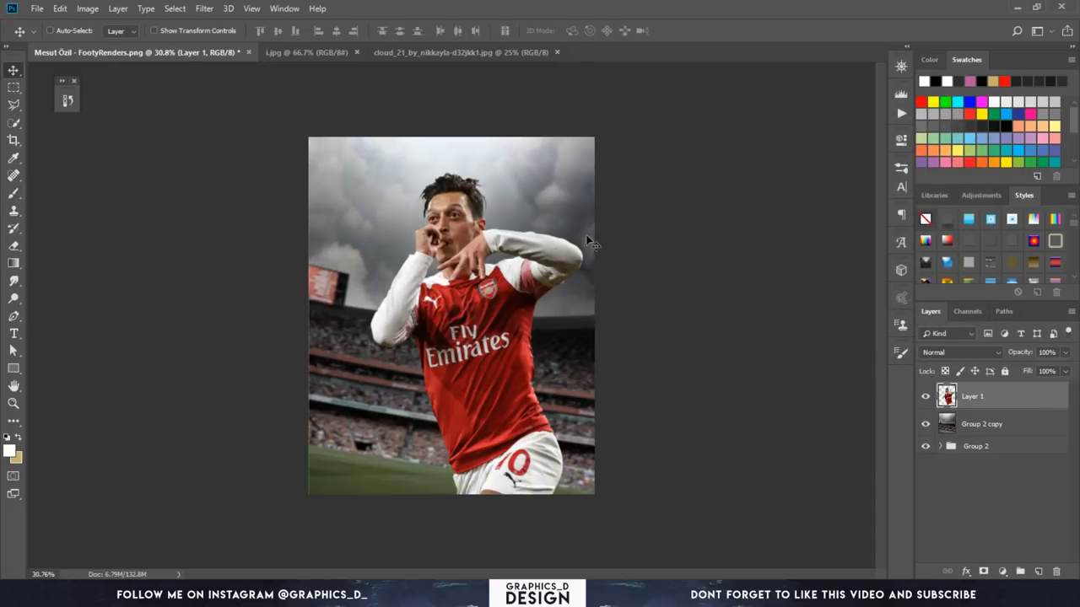
left_click_drag(585, 234, 574, 245)
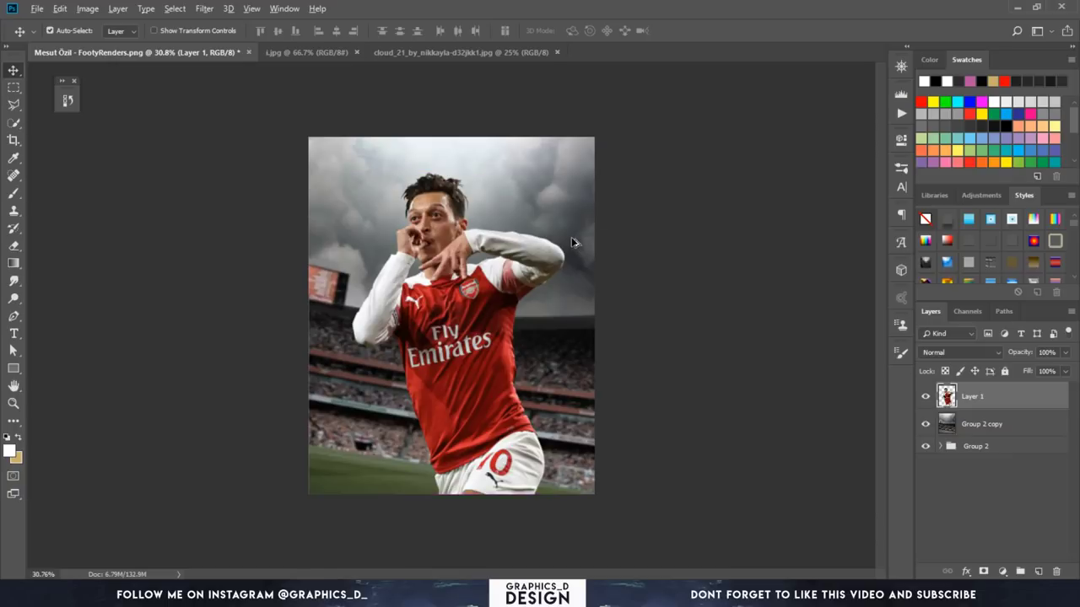
scroll(572, 243, "up", 2)
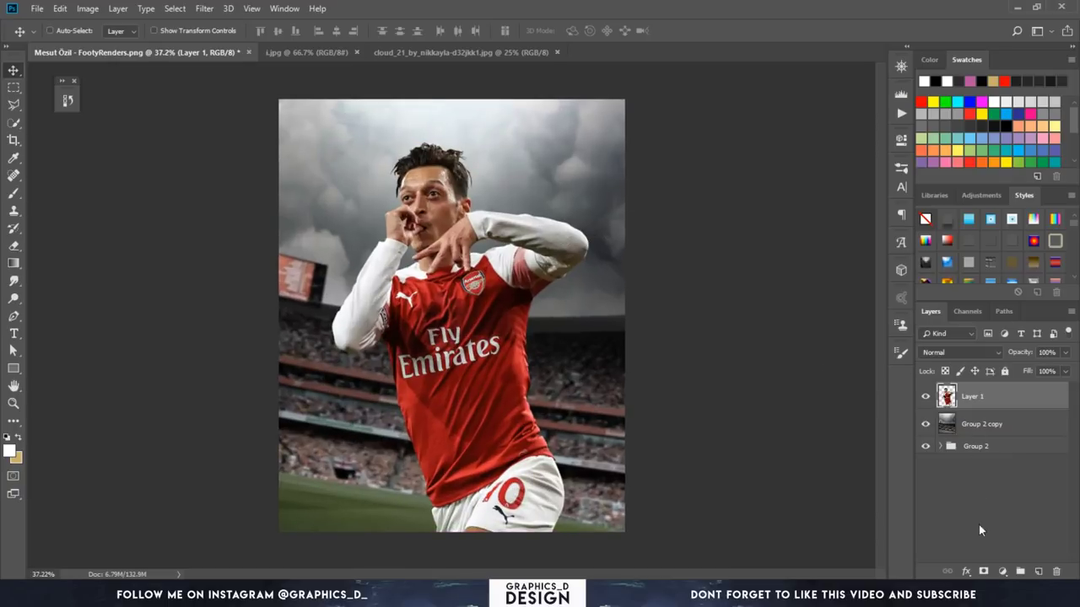
Step: Desaturate the player to -31 with clipped Hue/Saturation 3, then add empty Layer 9 above
left_click(1002, 571)
left_click(1022, 434)
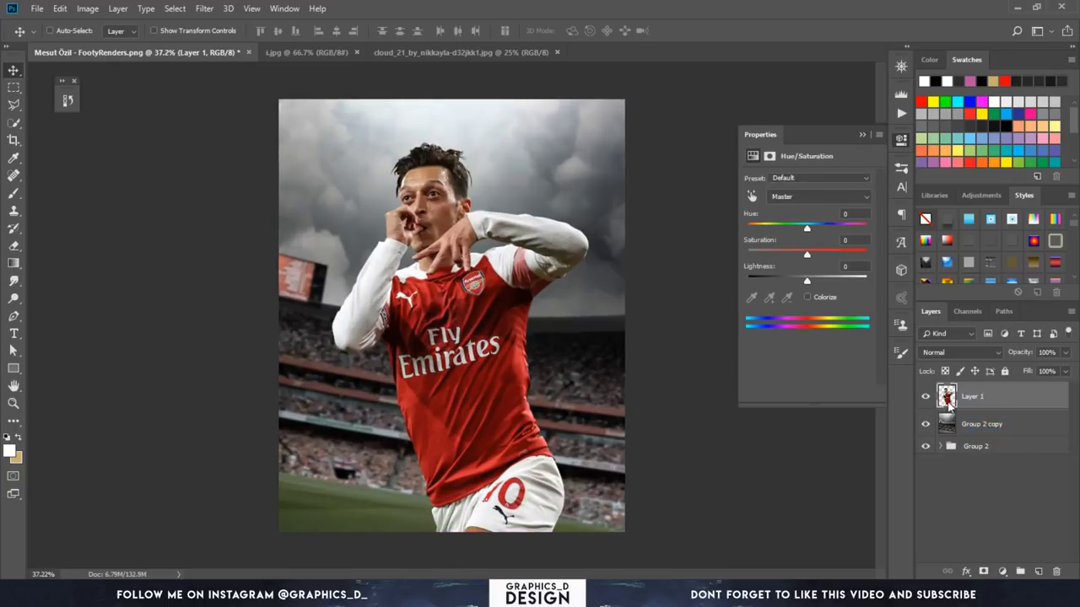
left_click_drag(807, 254, 788, 254)
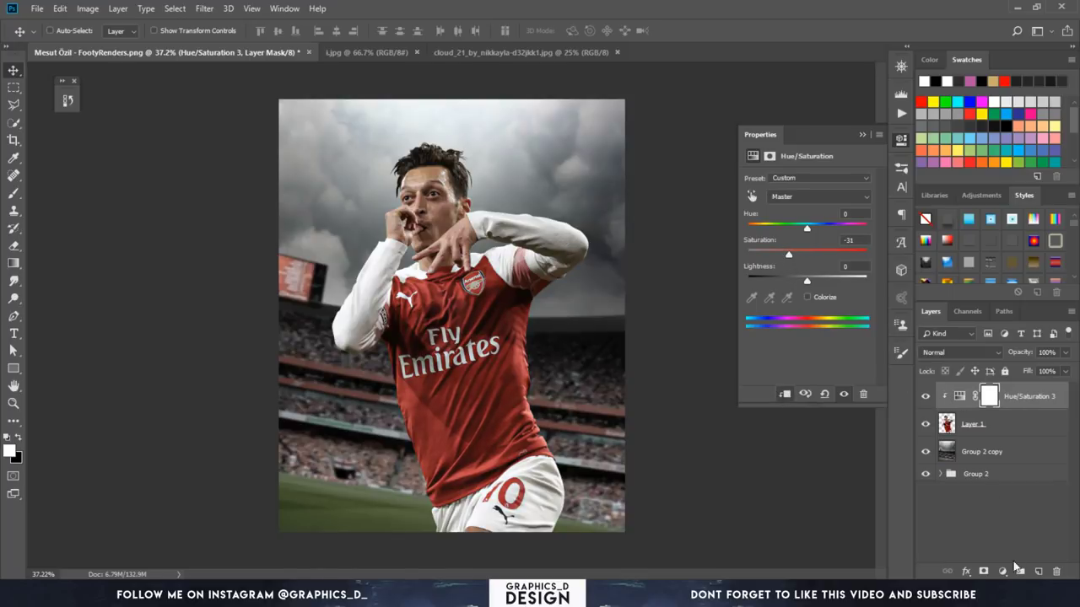
left_click(1039, 571)
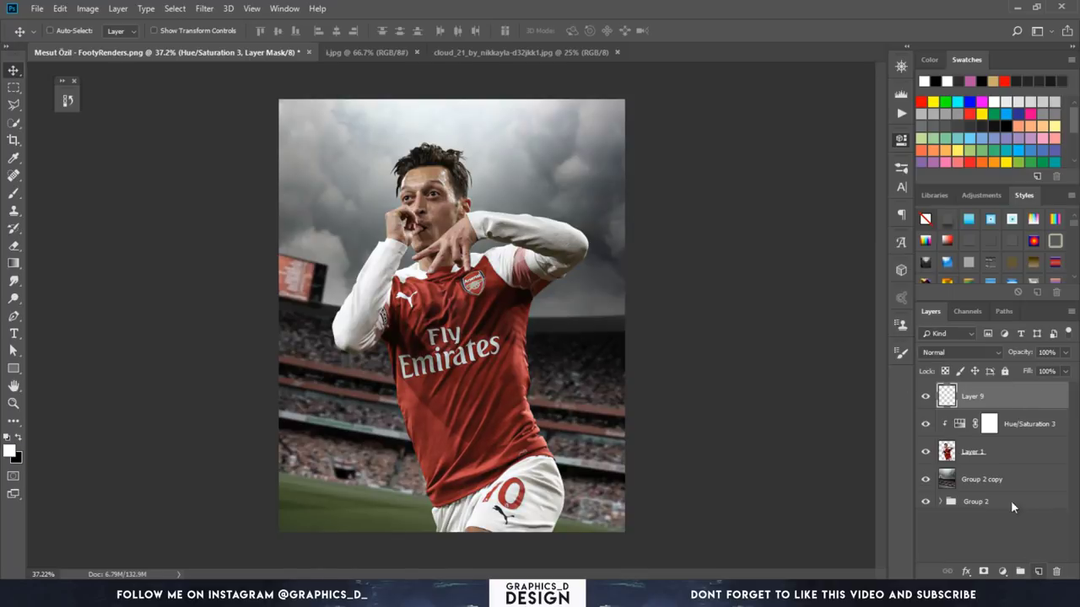
Step: Clip Layer 9 to Hue/Saturation 3 and zoom in on the face
left_click(982, 406, "alt")
scroll(473, 206, "up", 3)
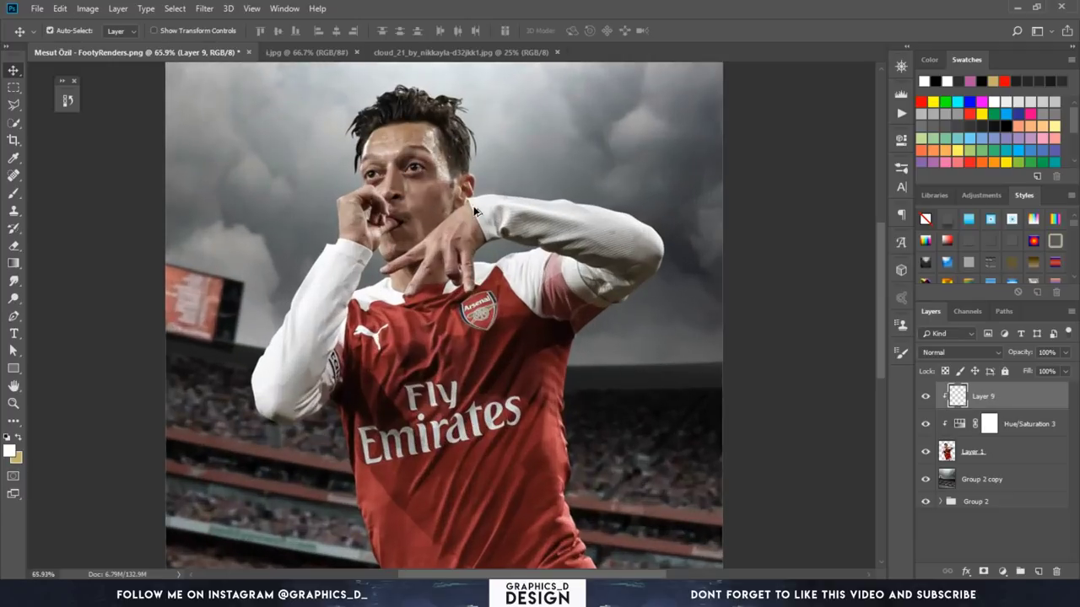
scroll(479, 184, "up", 4)
left_click_drag(248, 349, 471, 301)
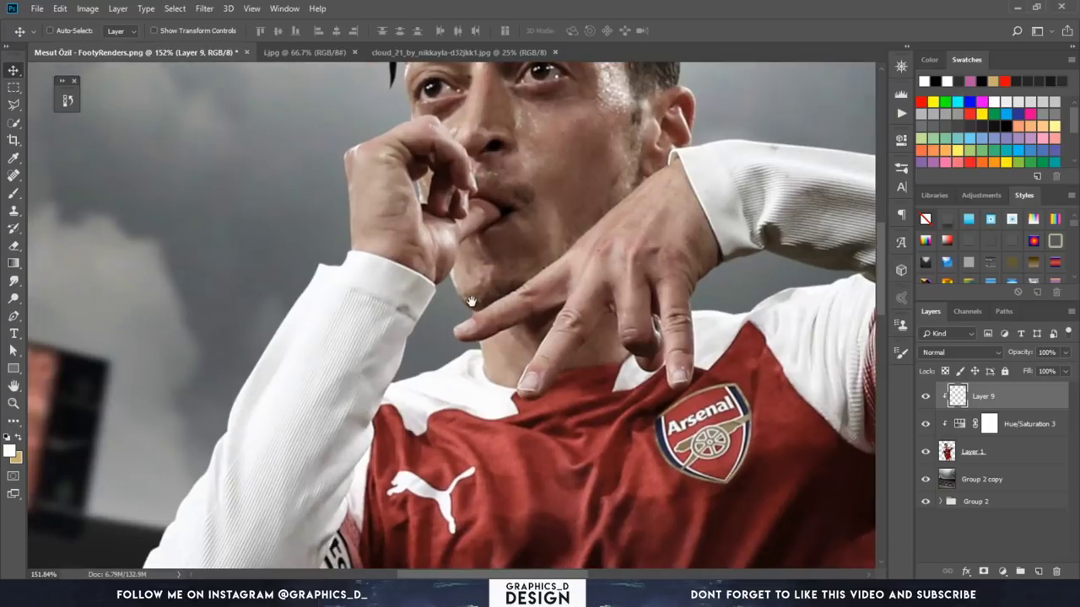
scroll(314, 190, "up", 2)
scroll(314, 191, "up", 1)
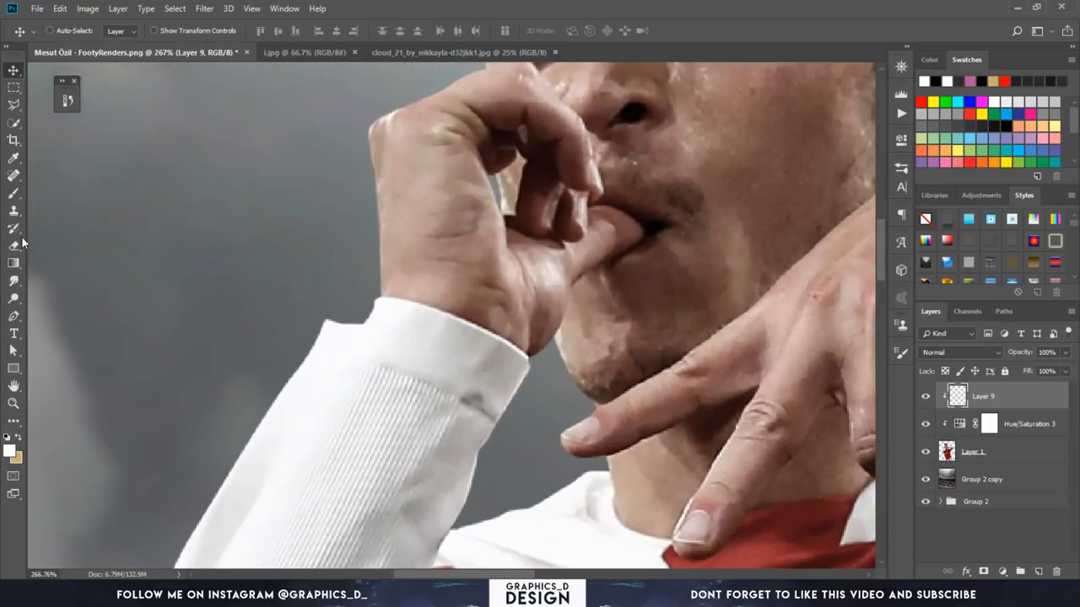
Step: Set up a soft brush at 50 px size with 24% flow
left_click(14, 193)
left_click_drag(215, 162, 196, 230)
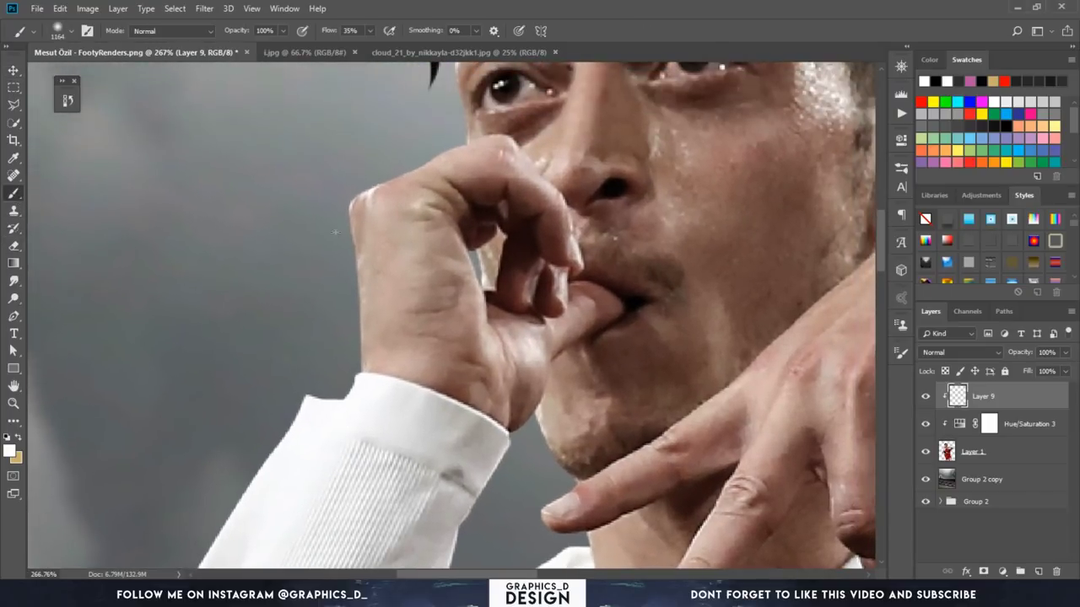
right_click(380, 225)
double_click(504, 241)
type("50")
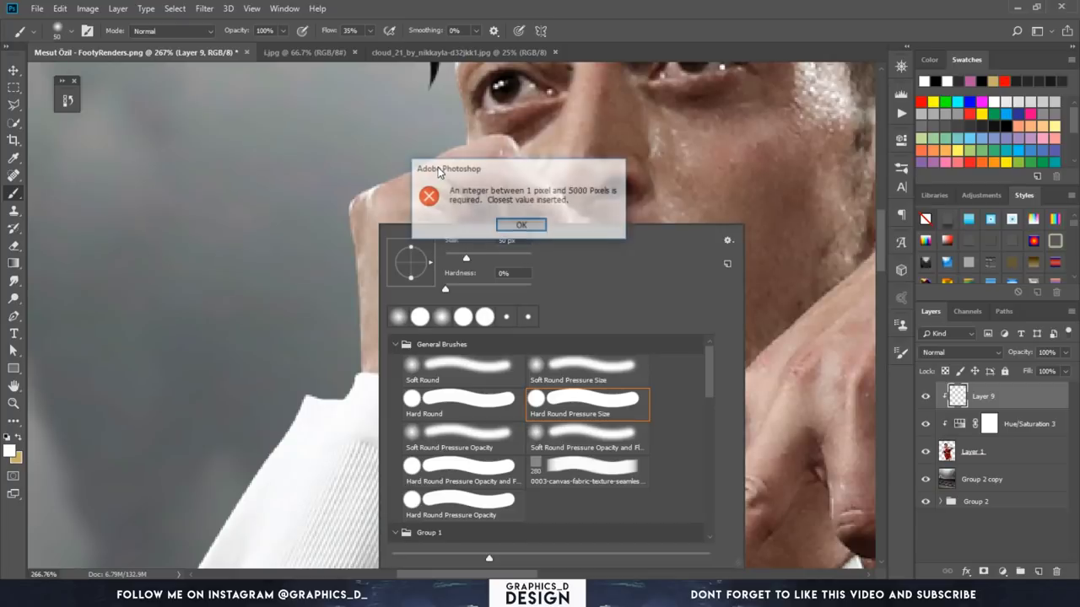
key("Return")
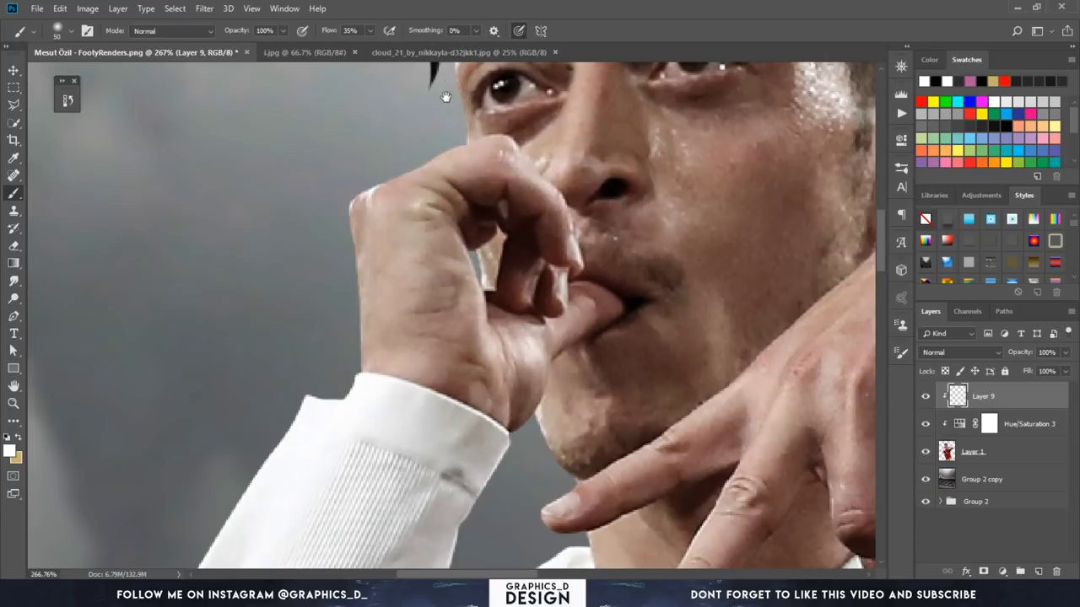
left_click_drag(445, 97, 424, 166)
left_click_drag(331, 32, 324, 32)
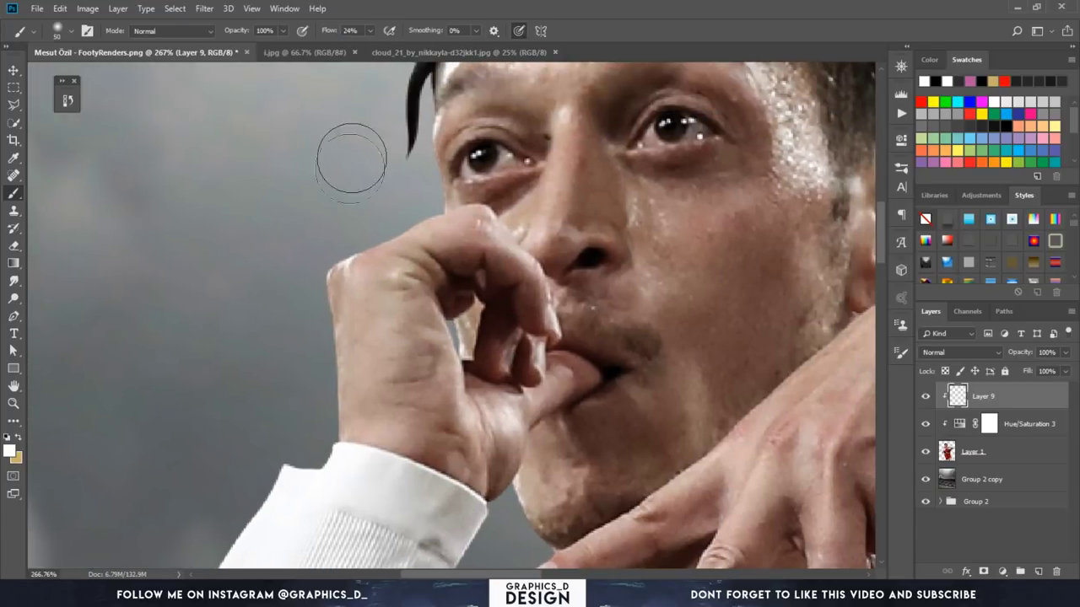
Step: Shrink the brush and paint light rims along the hand edges, sleeve and chin
key("bracketleft")
key("bracketleft")
key("bracketleft")
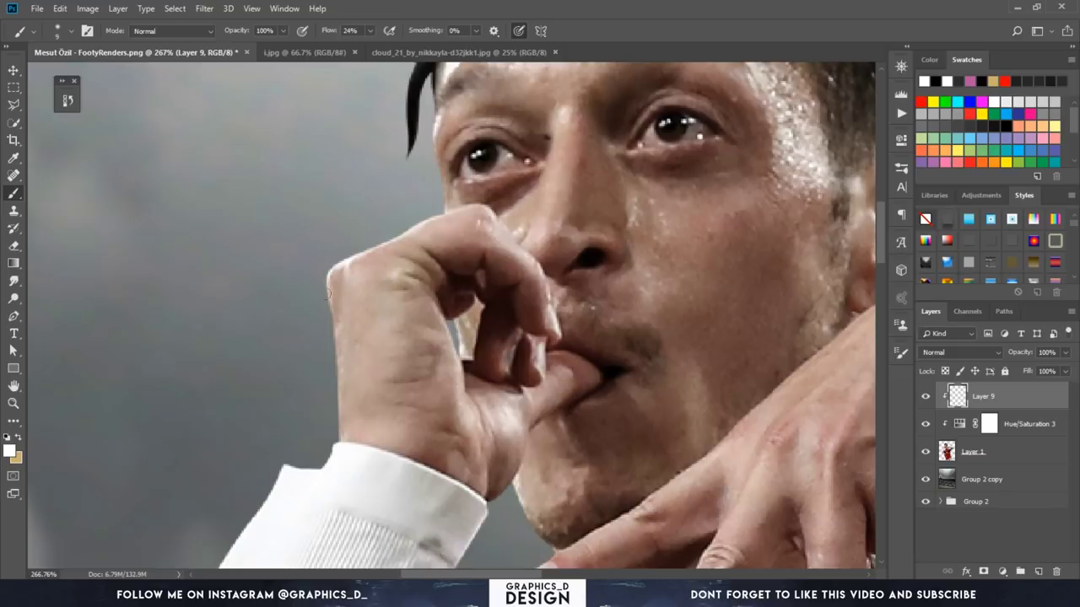
left_click_drag(329, 304, 341, 426)
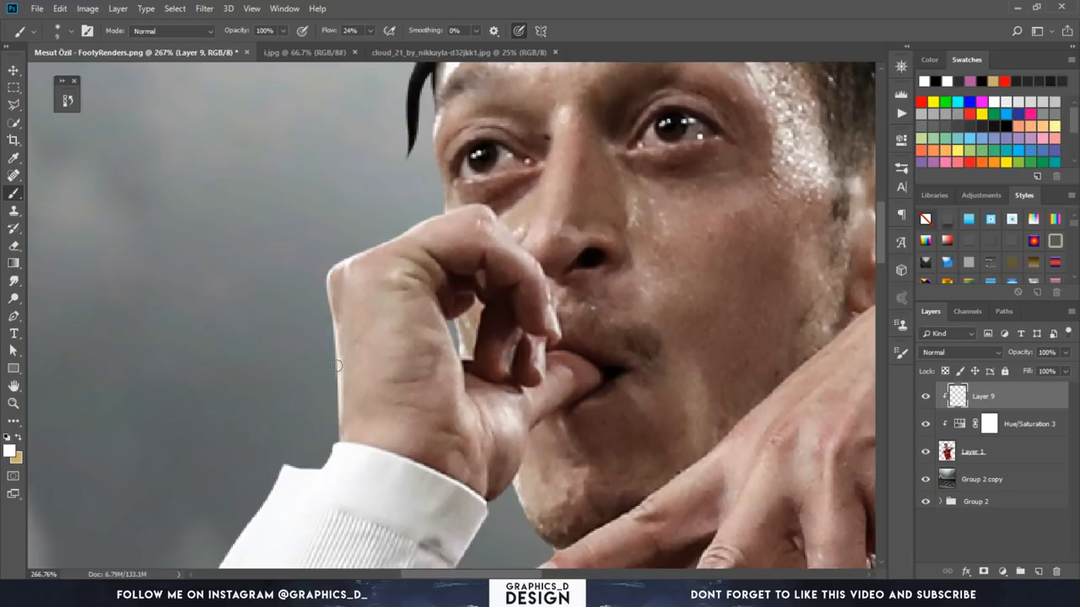
mouse_move(333, 243)
left_mouse_down()
mouse_move(325, 313)
mouse_move(392, 71)
left_mouse_up()
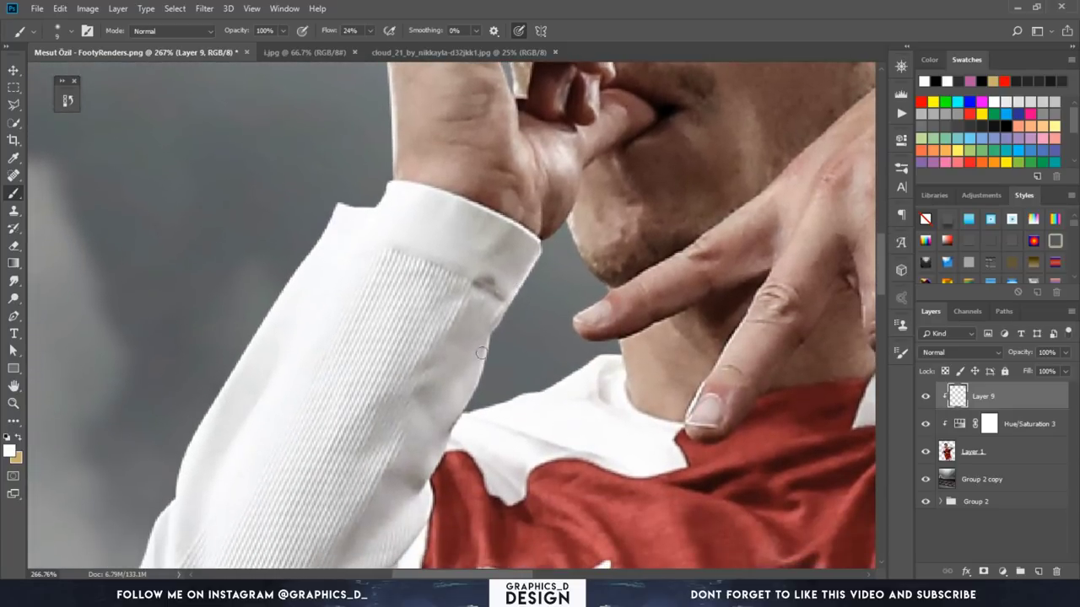
mouse_move(481, 352)
left_mouse_down()
mouse_move(498, 319)
mouse_move(464, 404)
mouse_move(498, 341)
mouse_move(443, 422)
left_mouse_up()
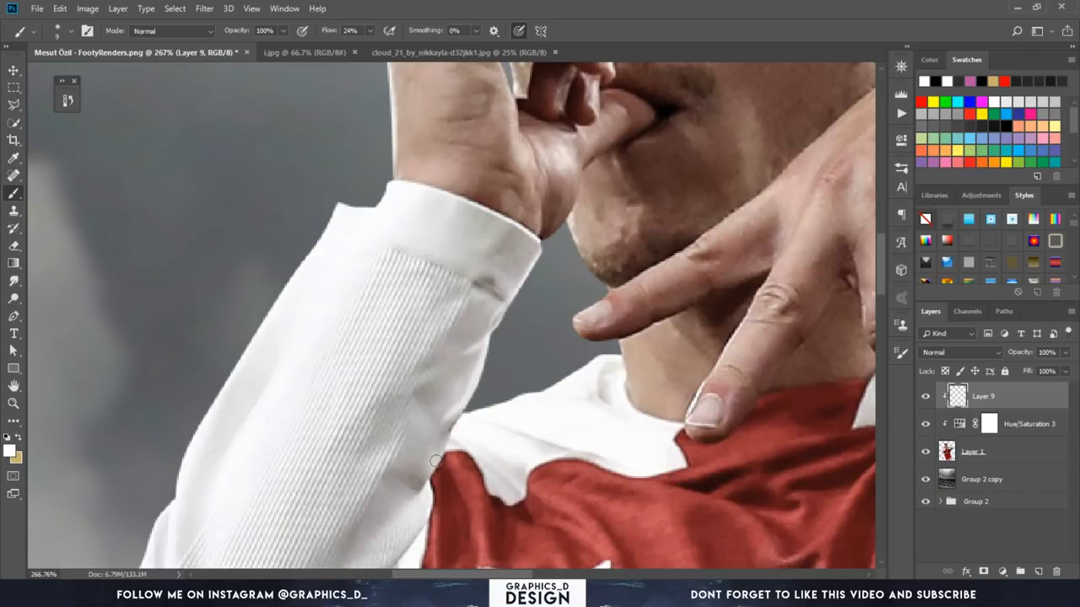
left_click_drag(575, 314, 496, 367)
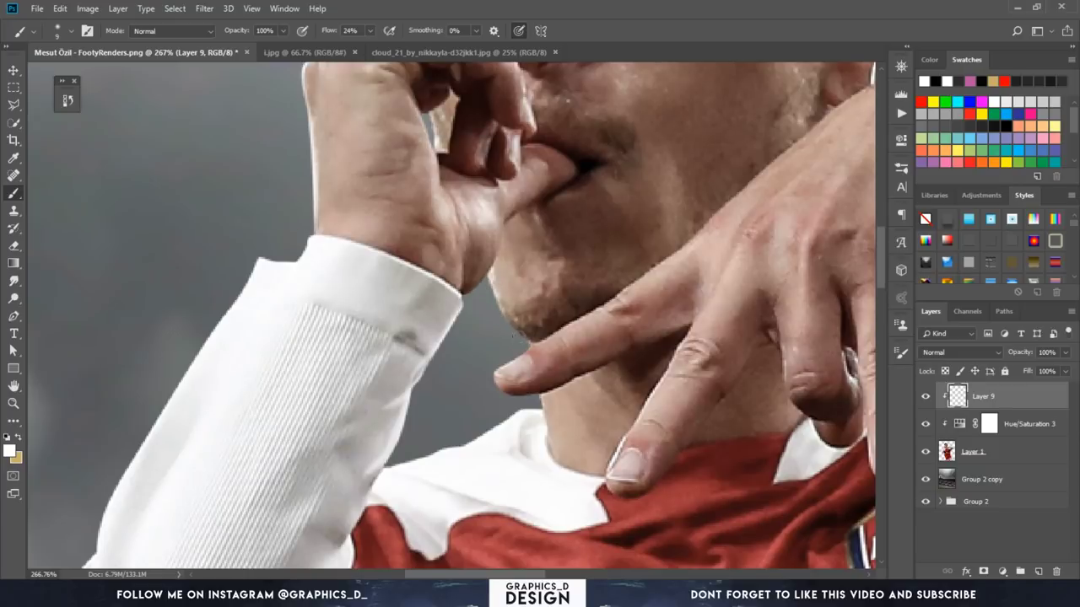
mouse_move(513, 338)
left_mouse_down()
mouse_move(530, 343)
mouse_move(492, 281)
left_mouse_up()
Step: Lighten the hair edge at the left temple and the ear's outer edge
mouse_move(527, 372)
left_mouse_down()
mouse_move(522, 292)
mouse_move(582, 565)
left_mouse_up()
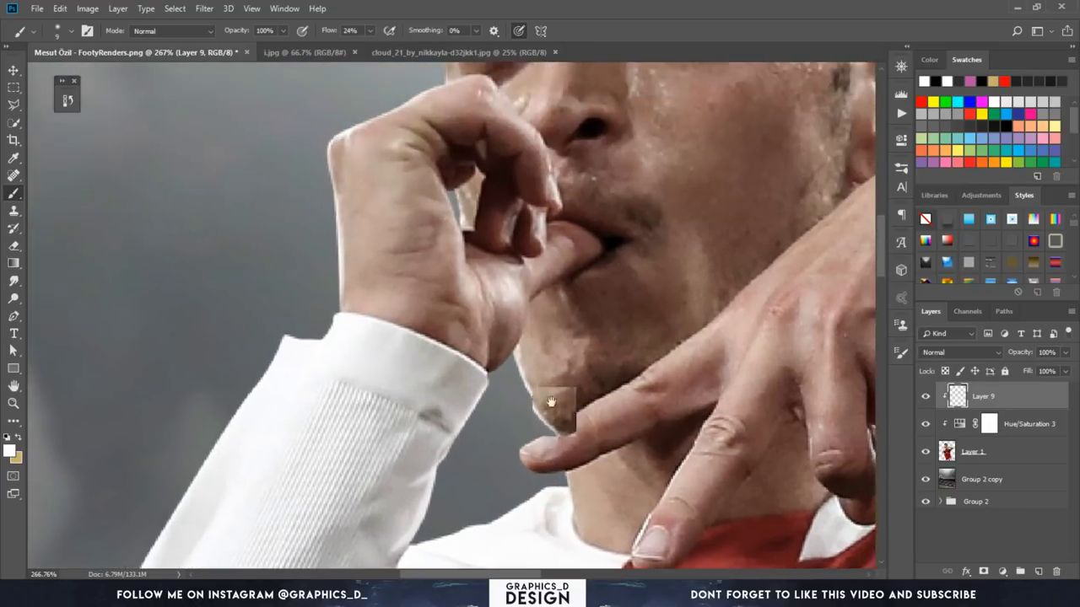
left_click_drag(472, 109, 487, 229)
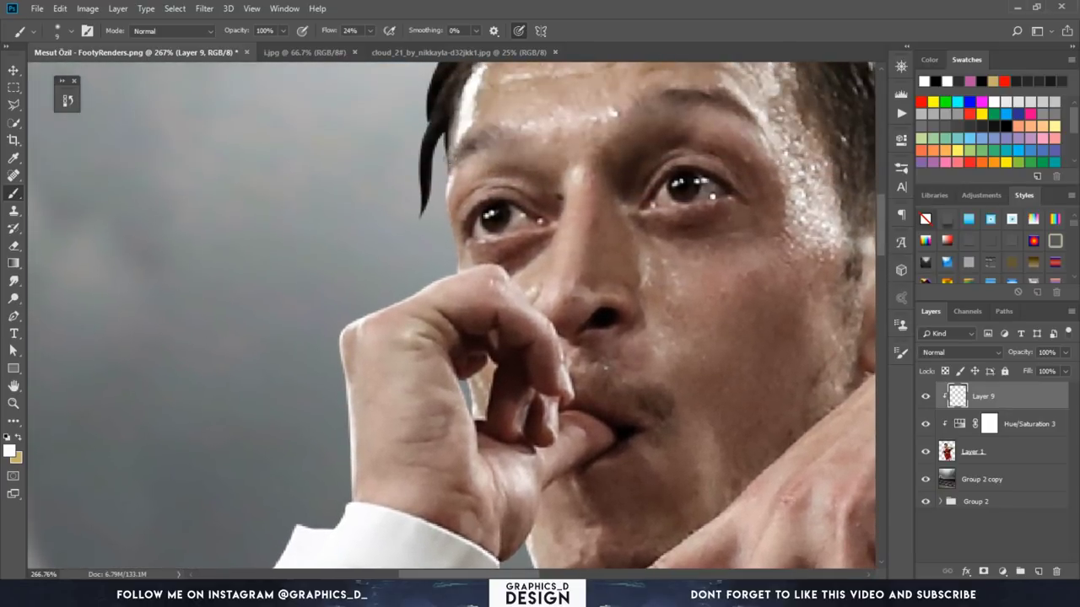
left_click_drag(449, 143, 450, 245)
mouse_move(713, 212)
left_mouse_down()
mouse_move(545, 228)
mouse_move(420, 173)
left_mouse_up()
left_click_drag(632, 176, 656, 274)
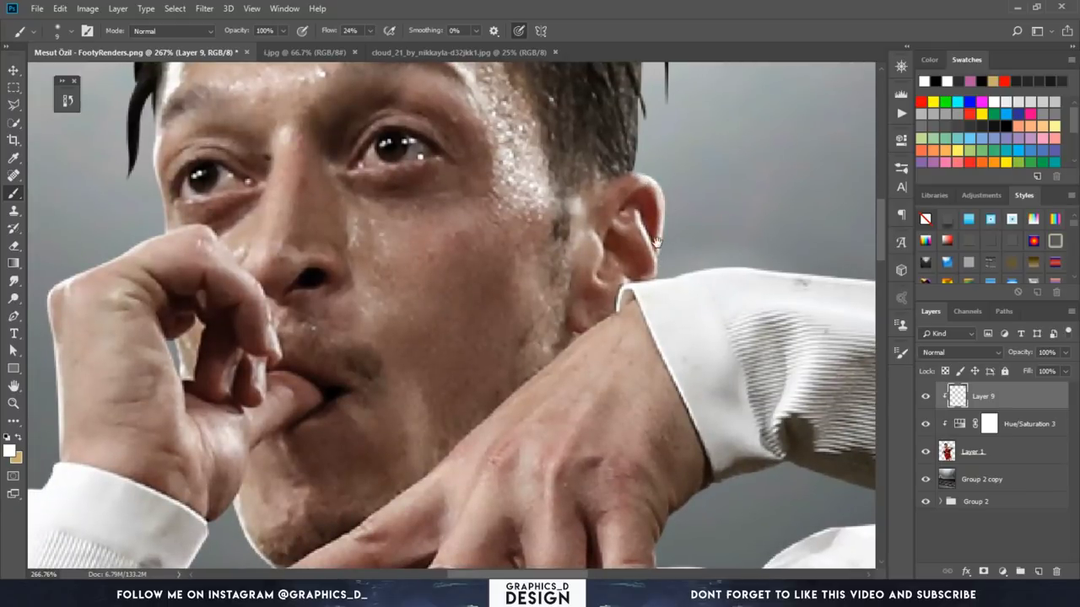
Step: Highlight the raised hand's right edge and the sleeve cuff's underside
left_click_drag(638, 140, 592, 258)
scroll(595, 315, "down", 5)
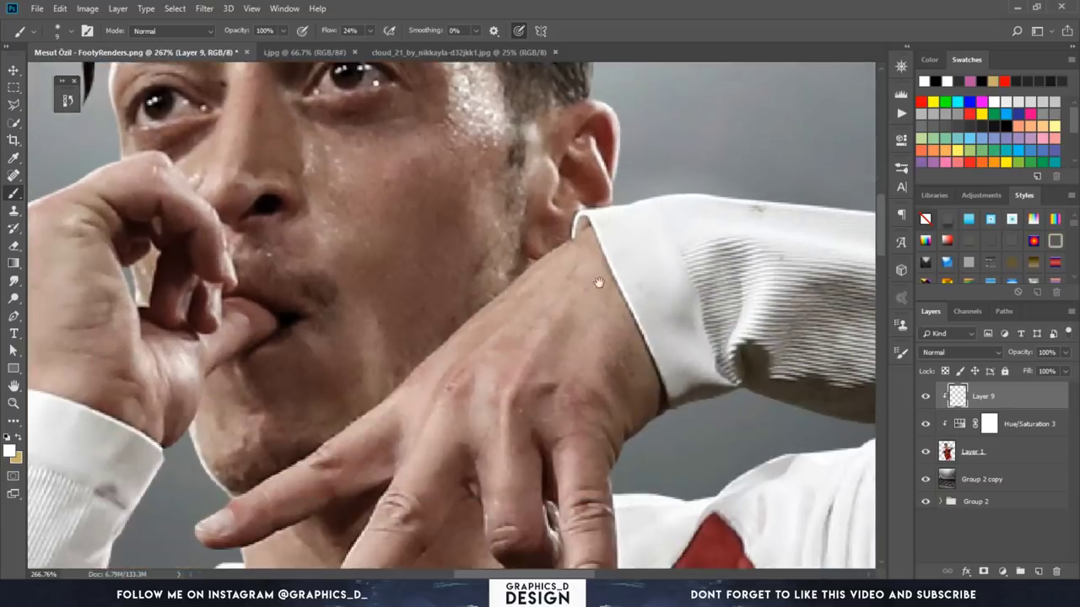
scroll(588, 273, "down", 3)
mouse_move(585, 347)
left_mouse_down()
mouse_move(598, 287)
mouse_move(618, 296)
left_mouse_up()
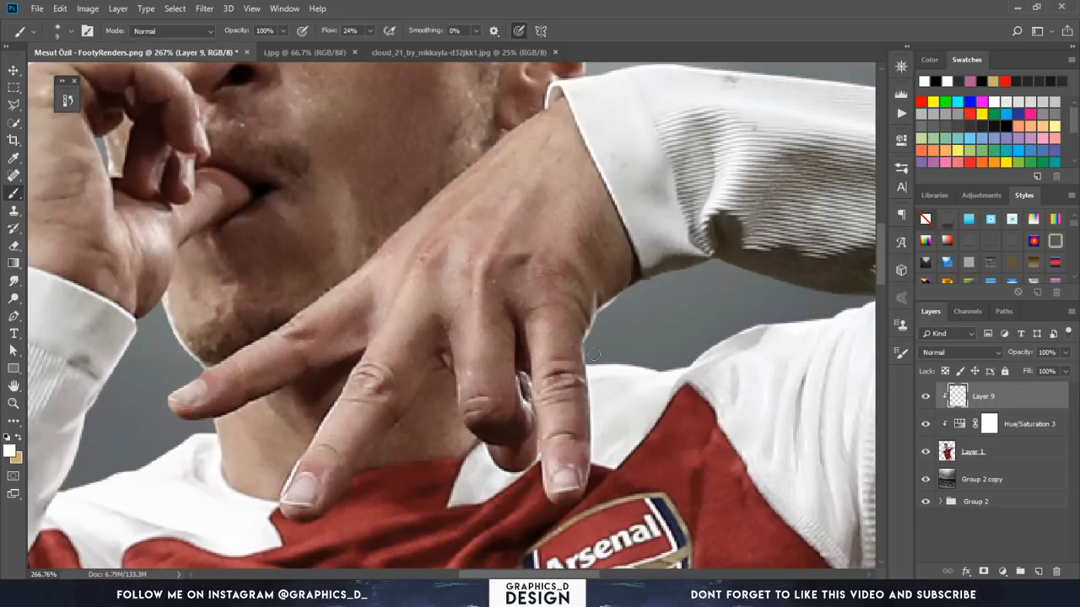
mouse_move(651, 280)
left_mouse_down()
mouse_move(665, 275)
mouse_move(641, 240)
mouse_move(759, 283)
mouse_move(671, 266)
mouse_move(718, 254)
left_mouse_up()
key("ctrl+z")
left_click_drag(628, 252, 746, 253)
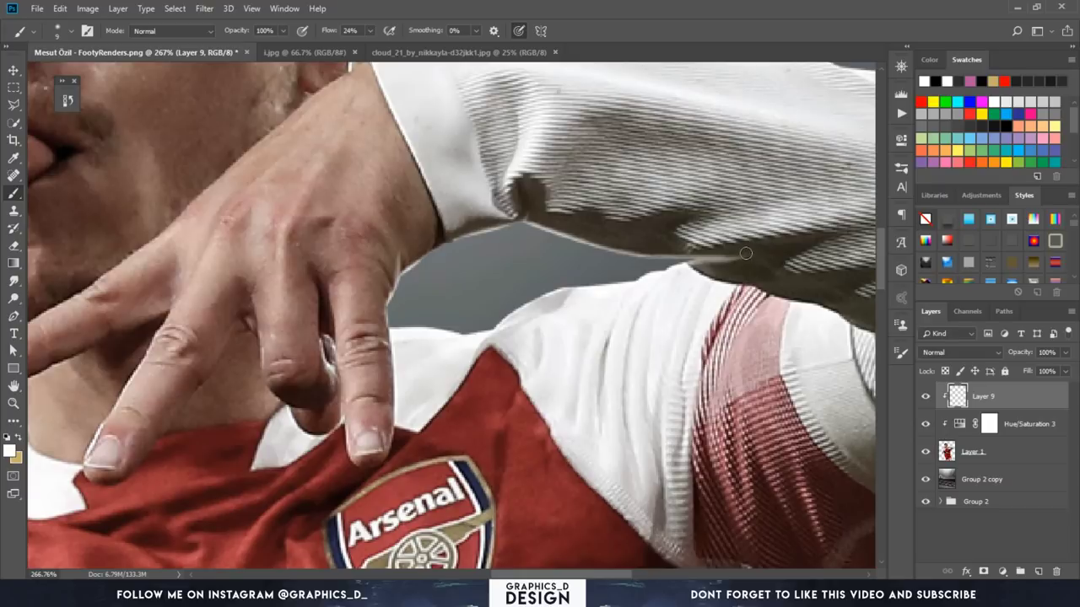
left_click_drag(588, 291, 668, 206)
left_click_drag(473, 327, 670, 265)
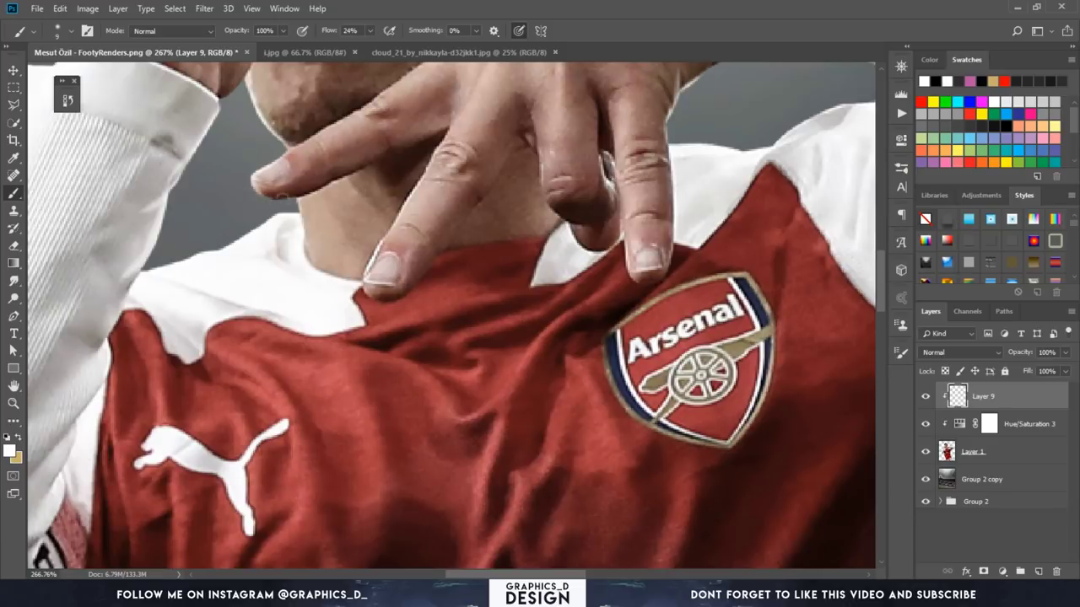
Step: Brighten the neck edge under the finger and the white sleeve's bottom and right edges
mouse_move(281, 196)
left_mouse_down()
mouse_move(300, 201)
mouse_move(290, 234)
mouse_move(356, 145)
mouse_move(340, 144)
left_mouse_up()
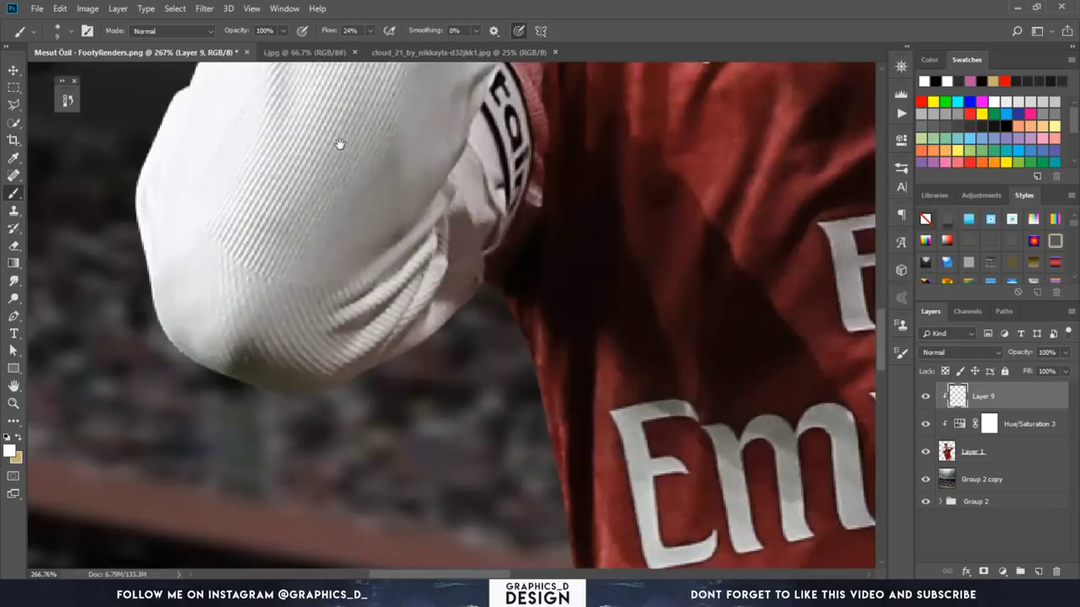
mouse_move(221, 368)
left_mouse_down()
mouse_move(293, 389)
mouse_move(447, 331)
mouse_move(409, 348)
mouse_move(330, 260)
left_mouse_up()
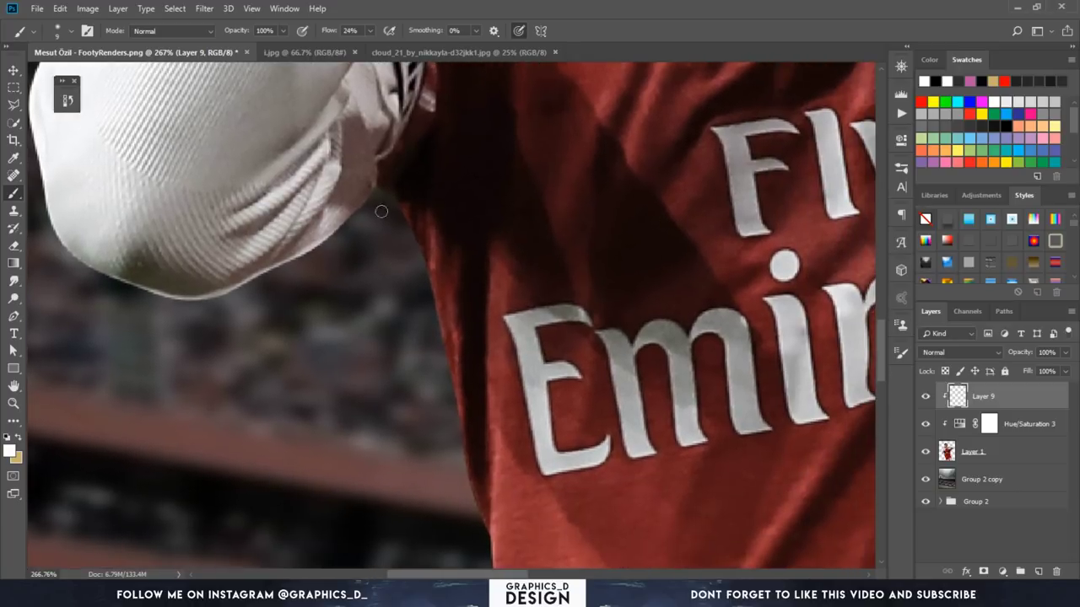
left_click_drag(403, 217, 437, 312)
left_click_drag(426, 261, 440, 323)
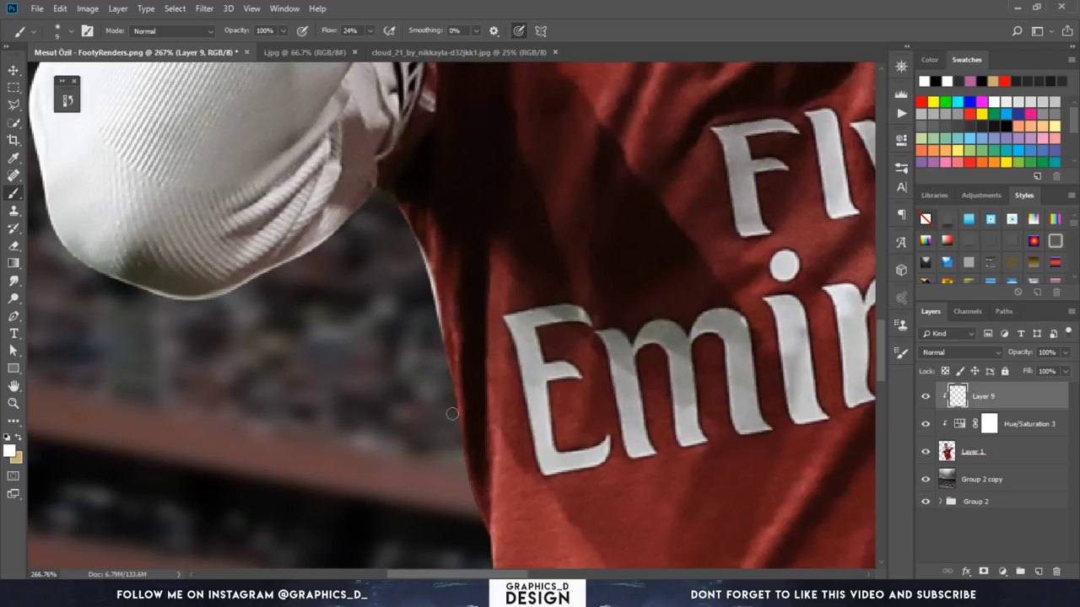
Step: Paint a light rim down the red shirt's left edge
mouse_move(453, 422)
left_mouse_down()
mouse_move(433, 301)
mouse_move(439, 340)
left_mouse_up()
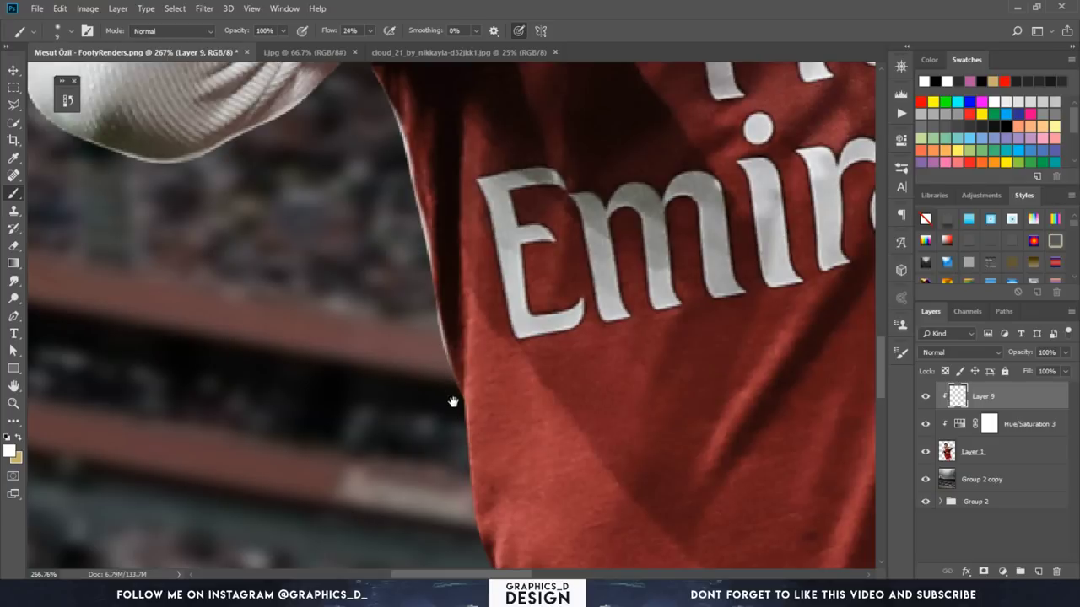
mouse_move(453, 403)
left_mouse_down()
mouse_move(445, 293)
mouse_move(466, 442)
mouse_move(482, 470)
mouse_move(435, 327)
left_mouse_up()
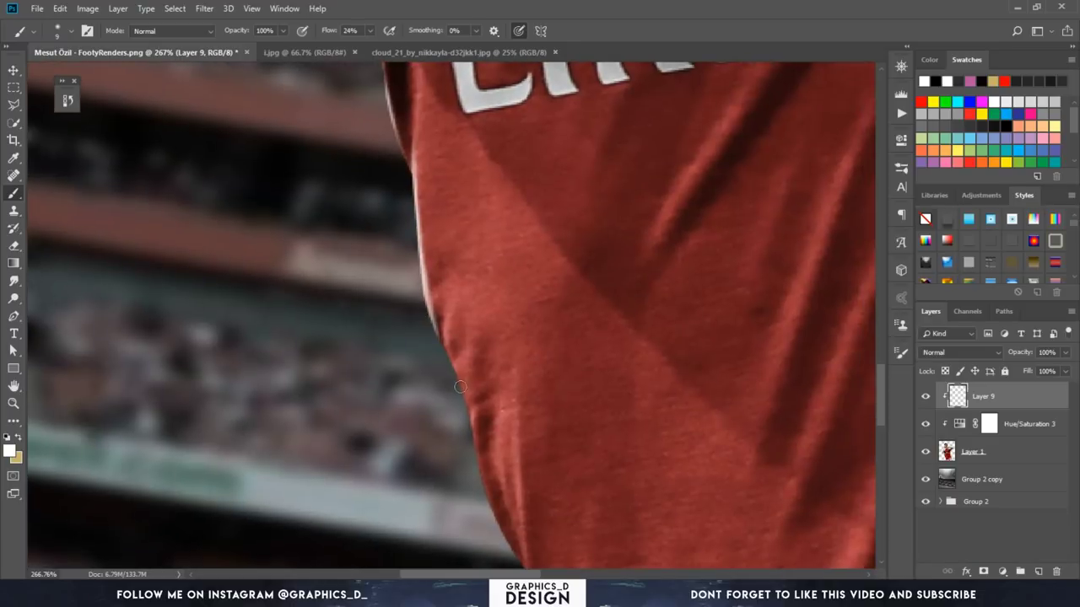
mouse_move(471, 467)
left_mouse_down()
mouse_move(443, 319)
mouse_move(457, 358)
left_mouse_up()
mouse_move(447, 286)
left_mouse_down()
mouse_move(457, 361)
mouse_move(490, 430)
left_mouse_up()
left_click_drag(459, 363, 497, 439)
left_click_drag(444, 295, 481, 418)
mouse_move(466, 371)
left_mouse_down()
mouse_move(497, 435)
mouse_move(465, 259)
mouse_move(469, 341)
left_mouse_up()
left_click_drag(463, 261, 483, 393)
mouse_move(460, 304)
left_mouse_down()
mouse_move(509, 446)
mouse_move(450, 294)
left_mouse_up()
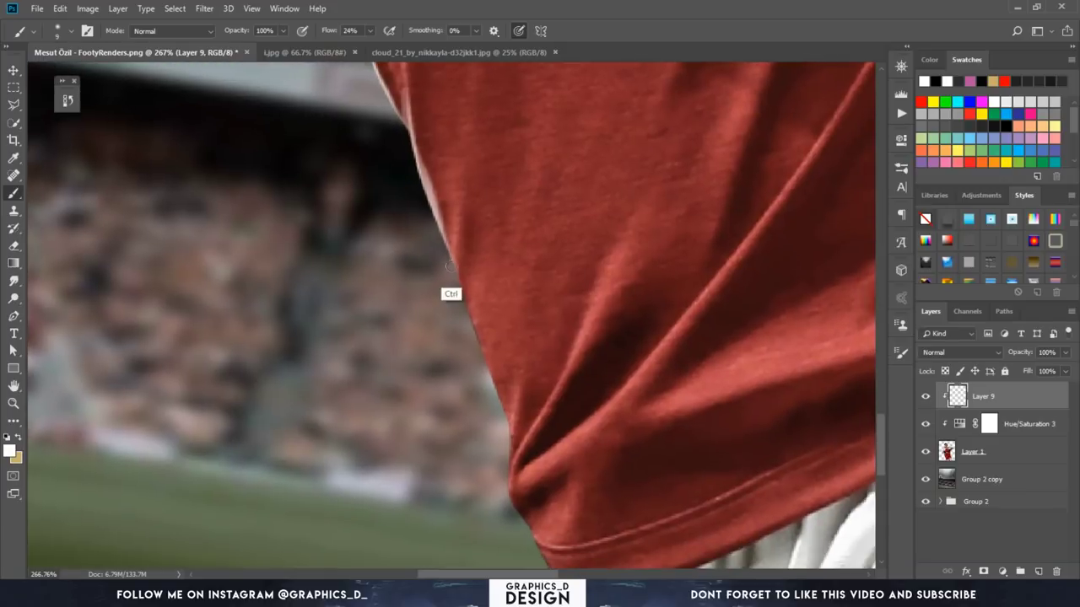
left_click_drag(435, 227, 474, 329)
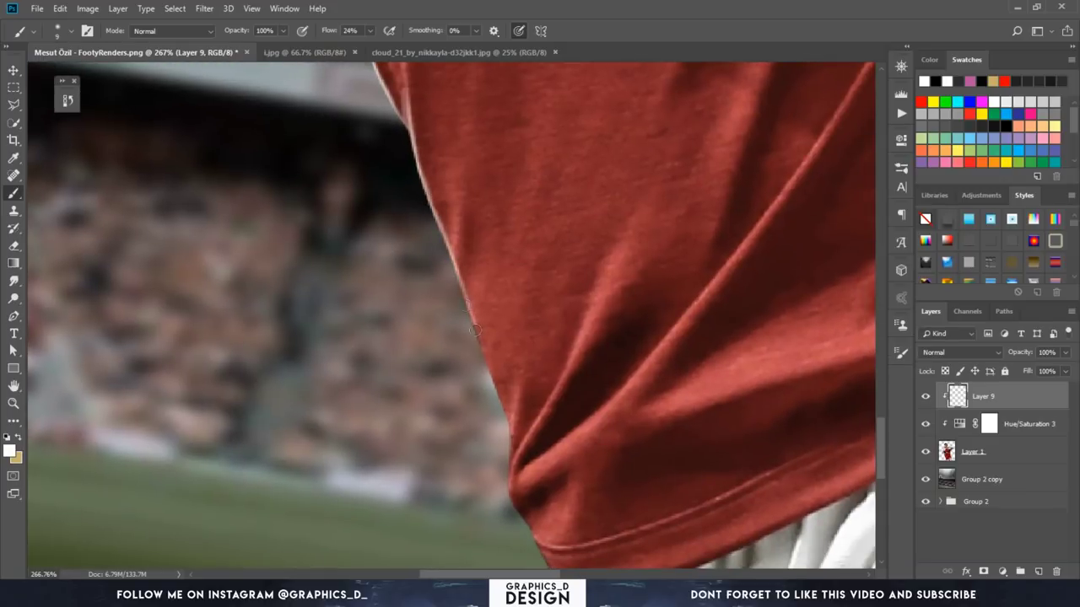
Step: Highlight the left edge of the shirt hem and zoom out
left_click_drag(460, 279, 485, 361)
mouse_move(472, 314)
left_mouse_down()
mouse_move(506, 406)
mouse_move(483, 310)
mouse_move(495, 356)
mouse_move(518, 297)
mouse_move(492, 378)
mouse_move(506, 405)
mouse_move(469, 268)
left_mouse_up()
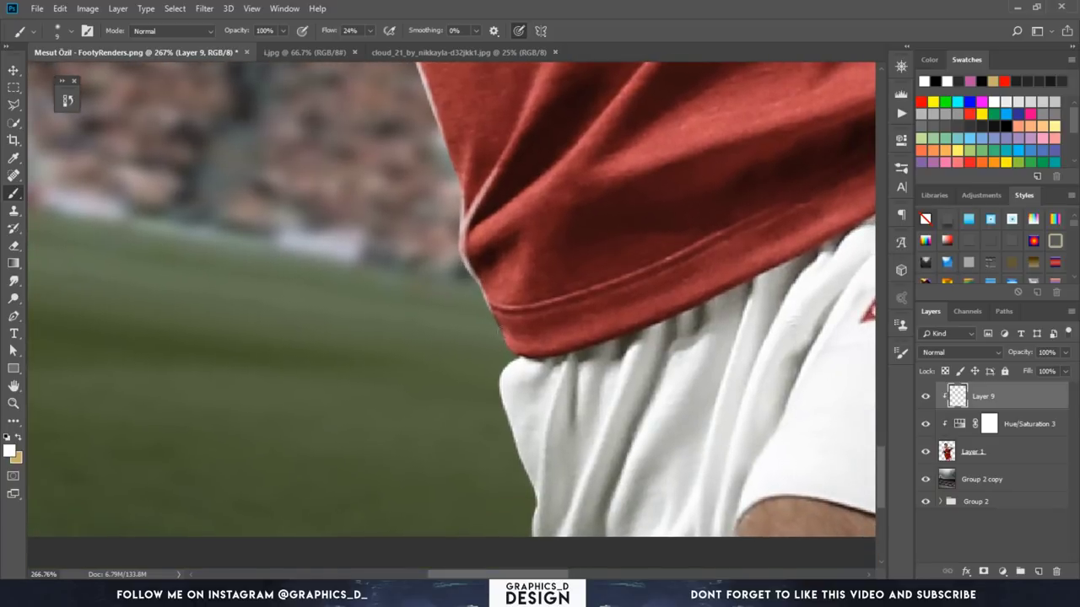
mouse_move(507, 356)
left_mouse_down()
mouse_move(485, 276)
mouse_move(502, 350)
mouse_move(396, 346)
left_mouse_up()
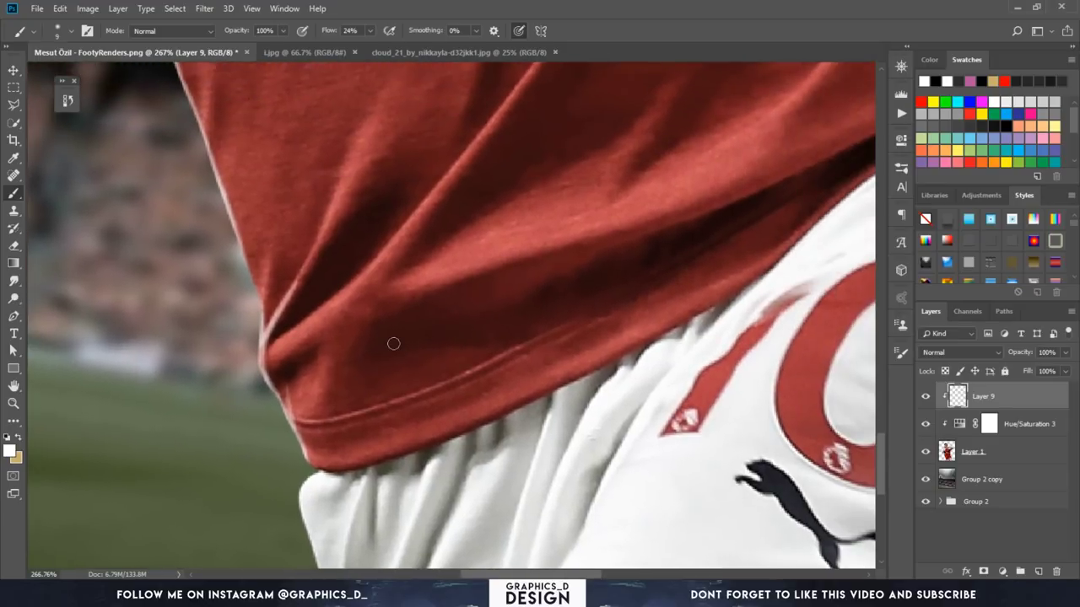
scroll(396, 346, "down", 3)
scroll(396, 346, "down", 3)
scroll(396, 346, "down", 3)
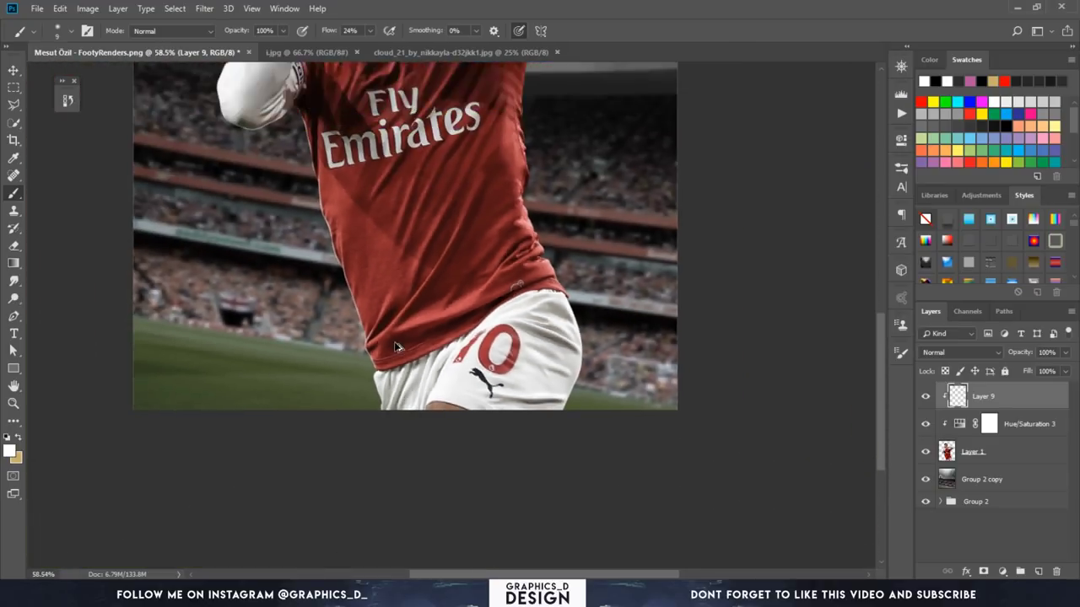
scroll(396, 346, "down", 2)
Step: Rotate the view sideways and brighten the shirt's top edge and fold
key("r")
left_click_drag(563, 347, 401, 205)
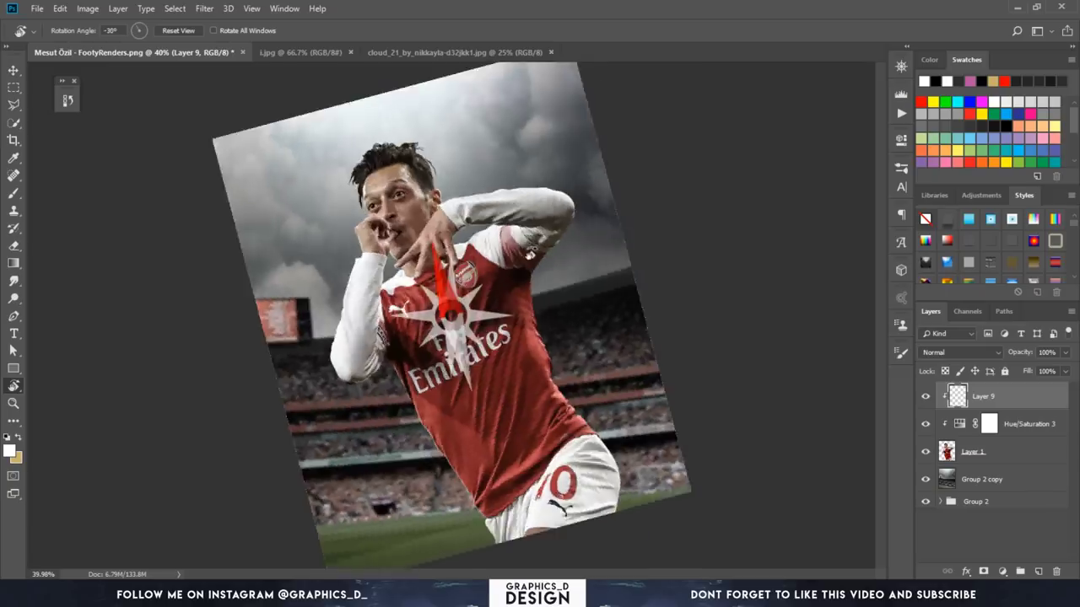
scroll(401, 205, "up", 2)
scroll(456, 234, "up", 3)
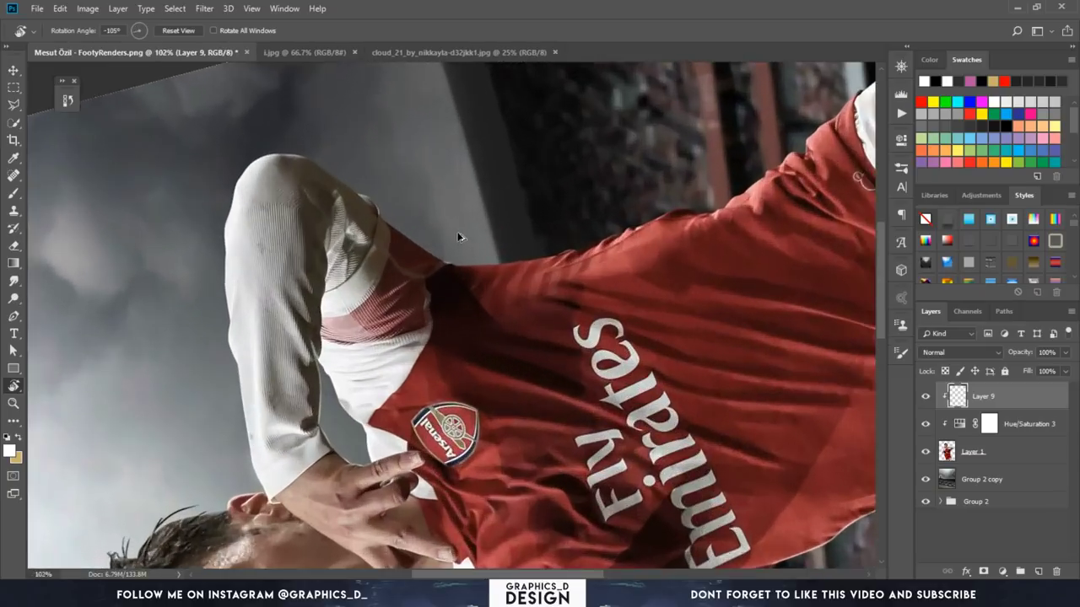
scroll(459, 233, "up", 3)
key("b")
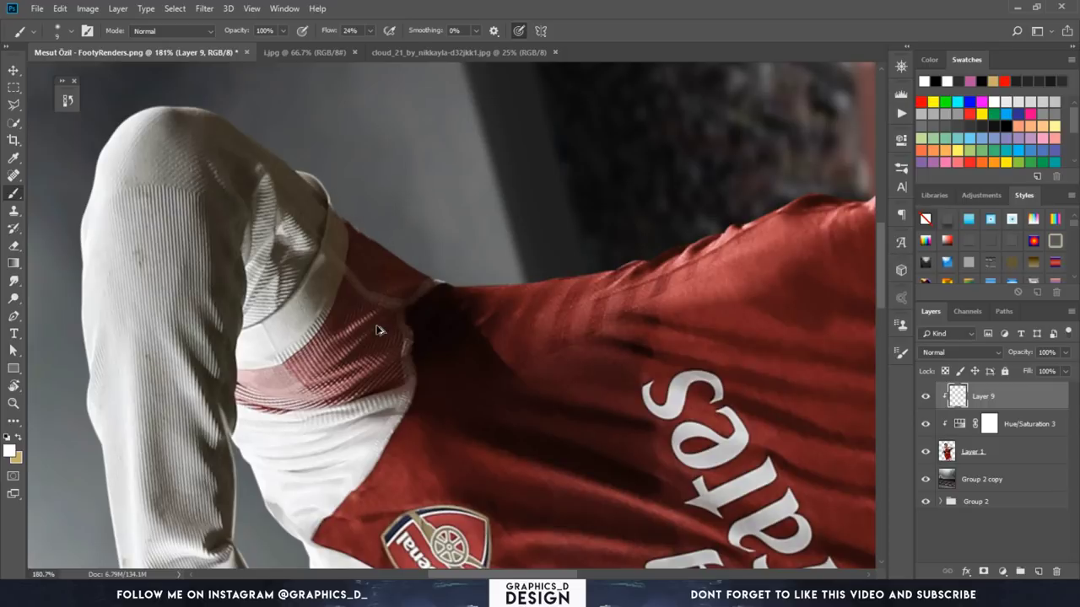
scroll(376, 325, "up", 2)
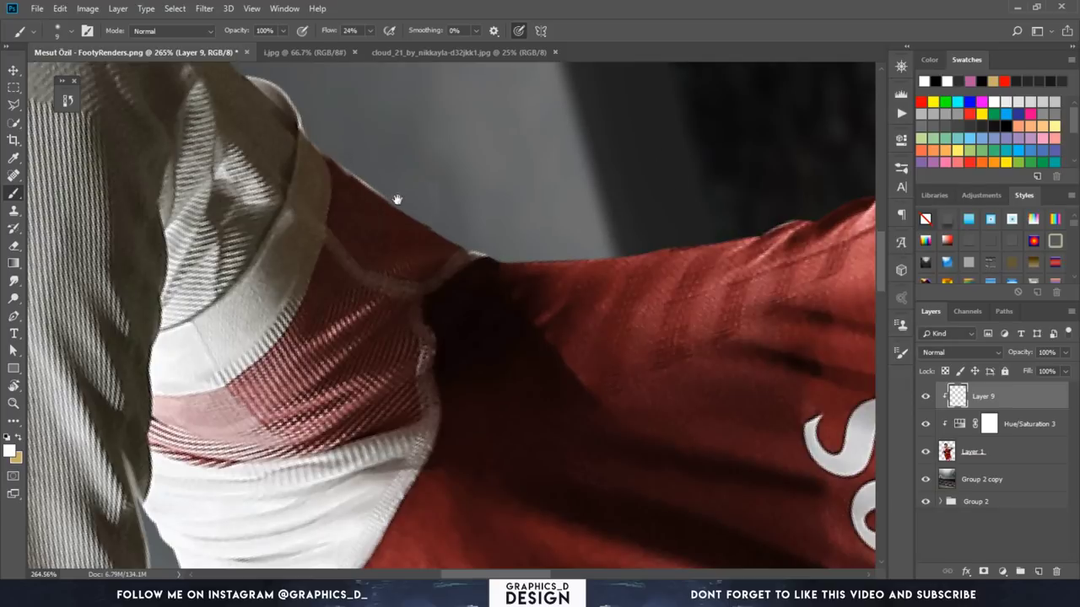
mouse_move(493, 250)
left_mouse_down()
mouse_move(387, 183)
mouse_move(616, 171)
mouse_move(405, 197)
mouse_move(430, 186)
mouse_move(494, 175)
mouse_move(335, 252)
mouse_move(453, 191)
mouse_move(413, 211)
left_mouse_up()
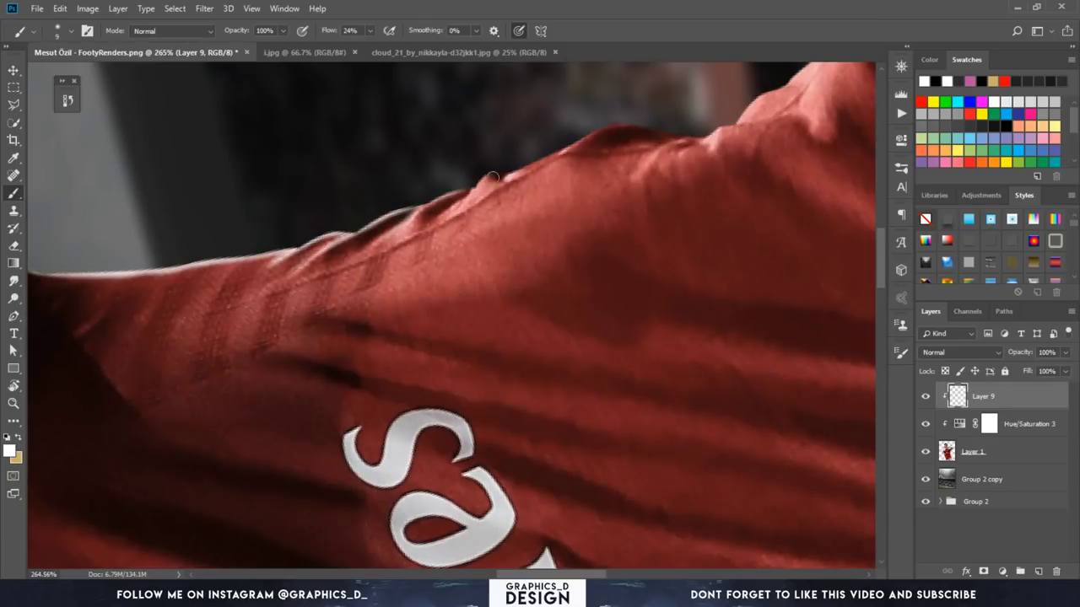
mouse_move(468, 187)
left_mouse_down()
mouse_move(493, 175)
mouse_move(405, 204)
mouse_move(434, 180)
mouse_move(495, 169)
mouse_move(543, 177)
mouse_move(399, 200)
mouse_move(517, 169)
mouse_move(314, 264)
mouse_move(447, 171)
mouse_move(384, 222)
left_mouse_up()
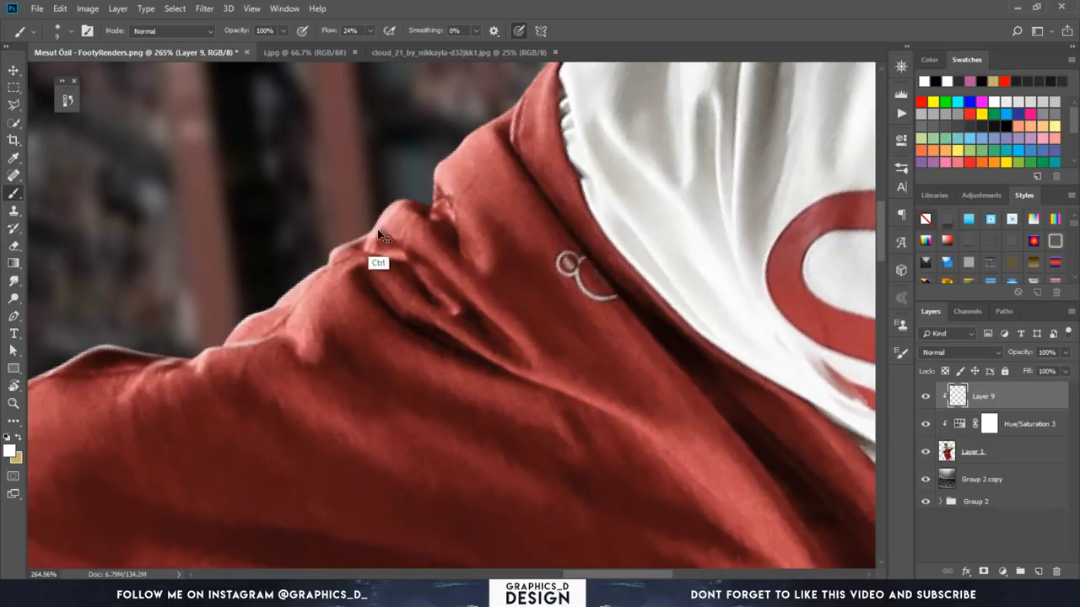
left_click_drag(375, 232, 378, 228)
Step: Brighten the shirt edge beside the shorts and continue the rim down the shoulder
left_click_drag(435, 196, 385, 247)
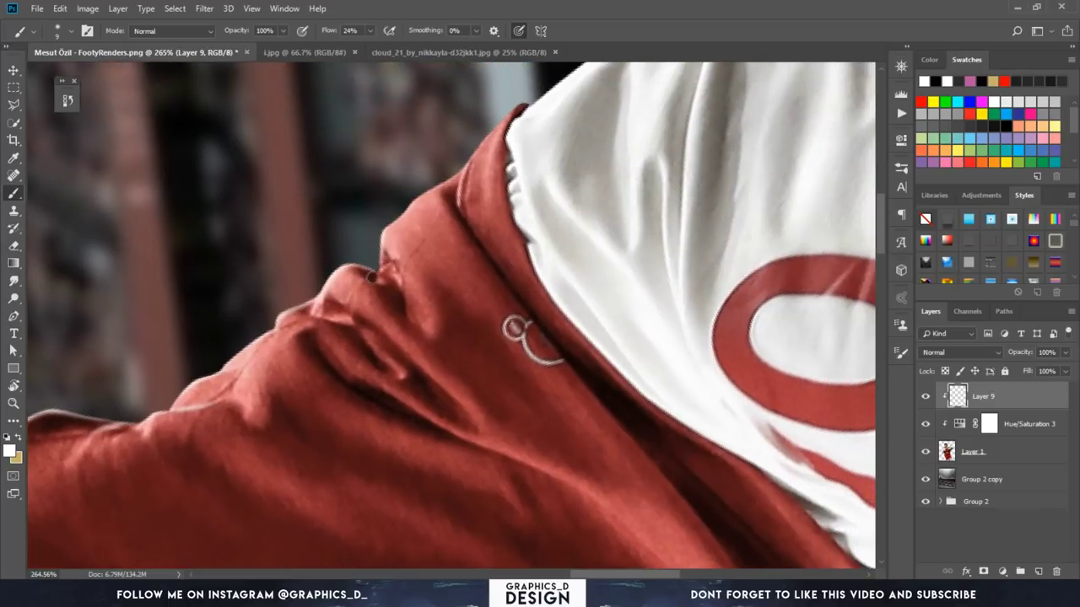
scroll(435, 190, "up", 2)
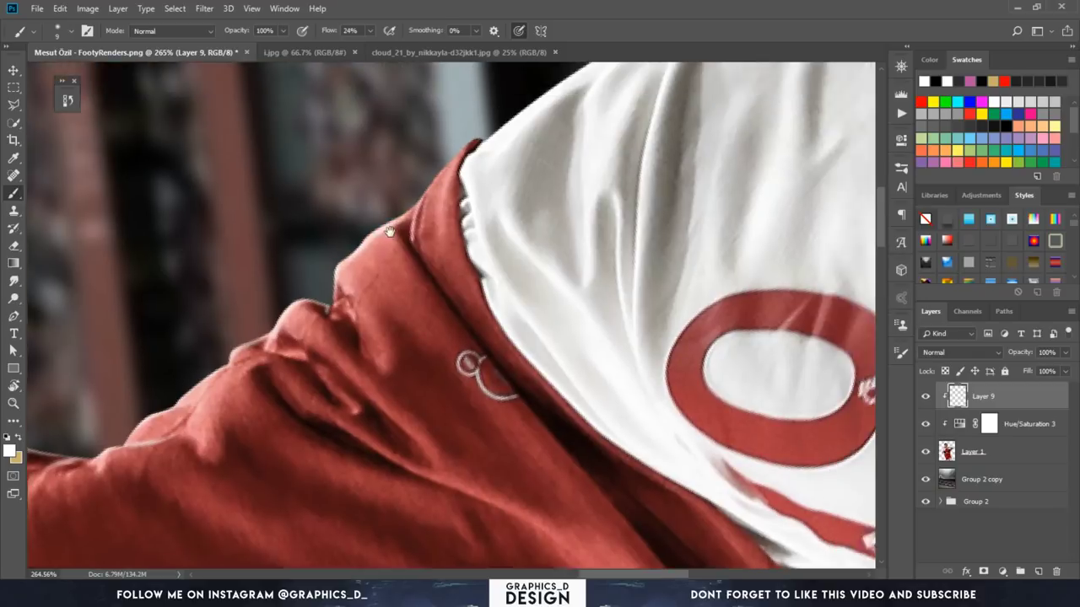
scroll(421, 198, "right", 2)
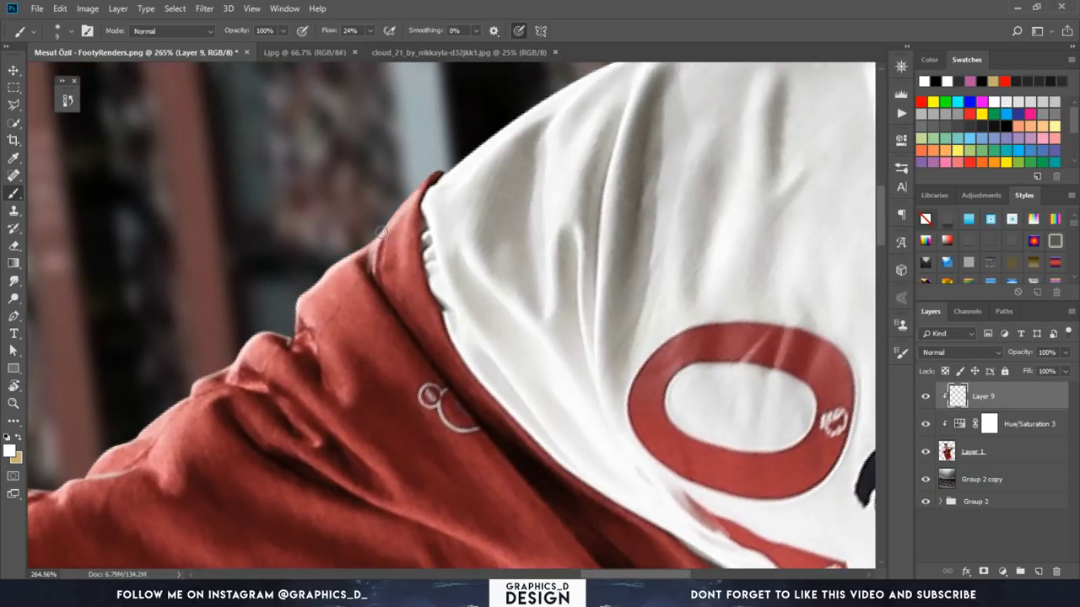
left_click_drag(380, 232, 453, 168)
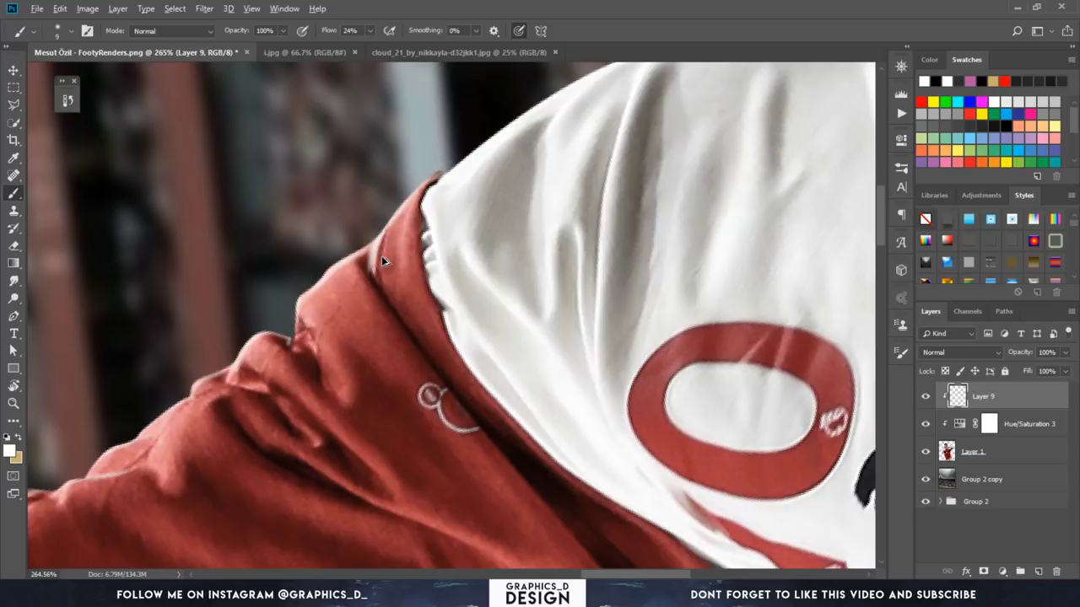
scroll(383, 257, "down", 5)
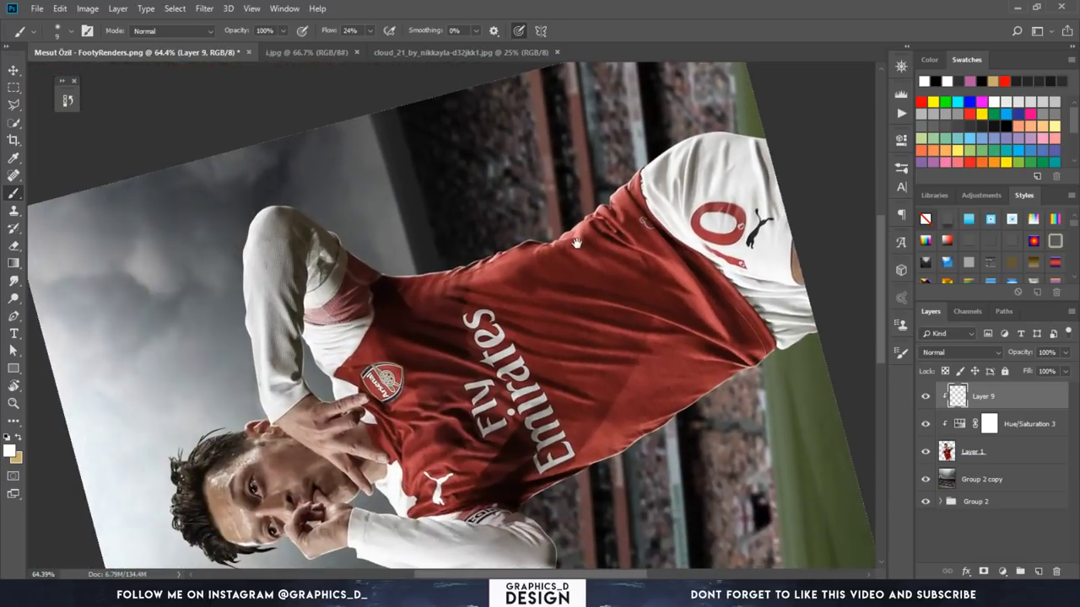
scroll(279, 405, "up", 2)
scroll(319, 320, "up", 2)
scroll(376, 305, "up", 1)
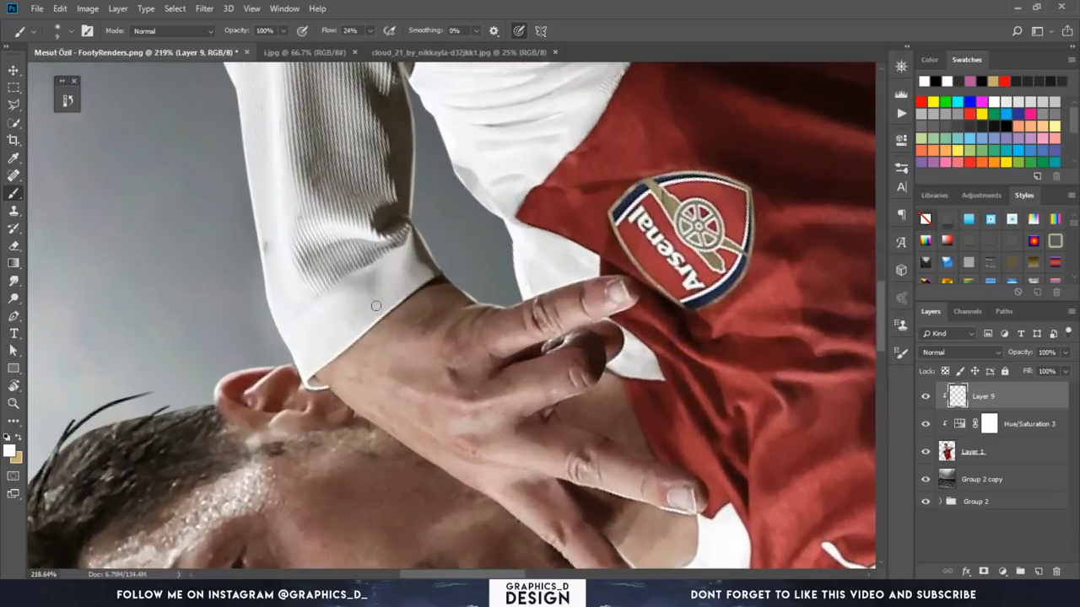
scroll(384, 275, "down", 2)
scroll(419, 274, "down", 2)
scroll(419, 272, "down", 1)
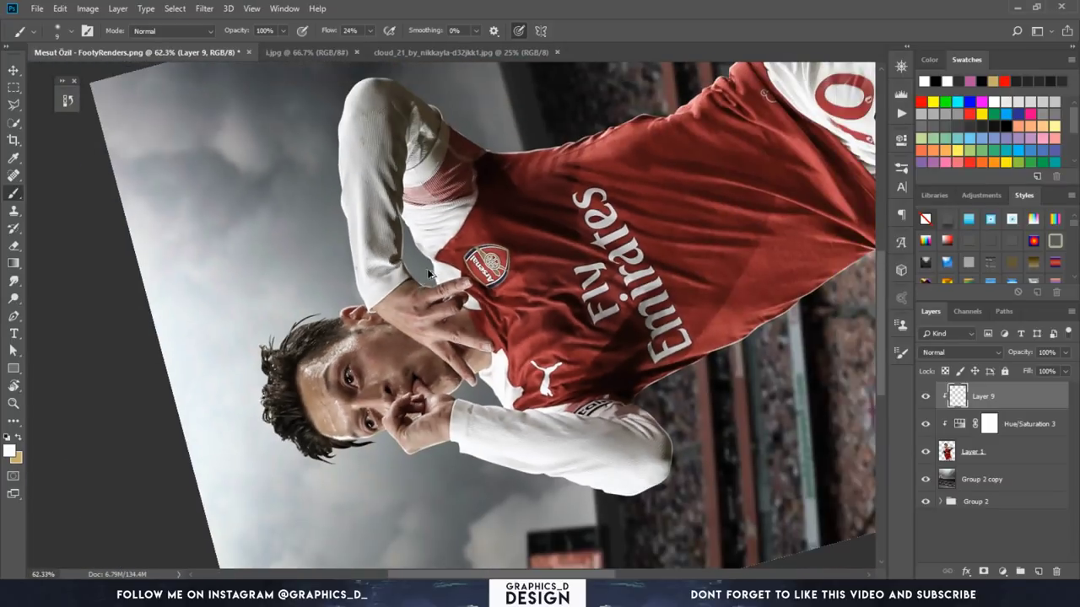
scroll(427, 268, "down", 1)
scroll(455, 105, "up", 1)
scroll(460, 124, "up", 2)
scroll(415, 200, "up", 2)
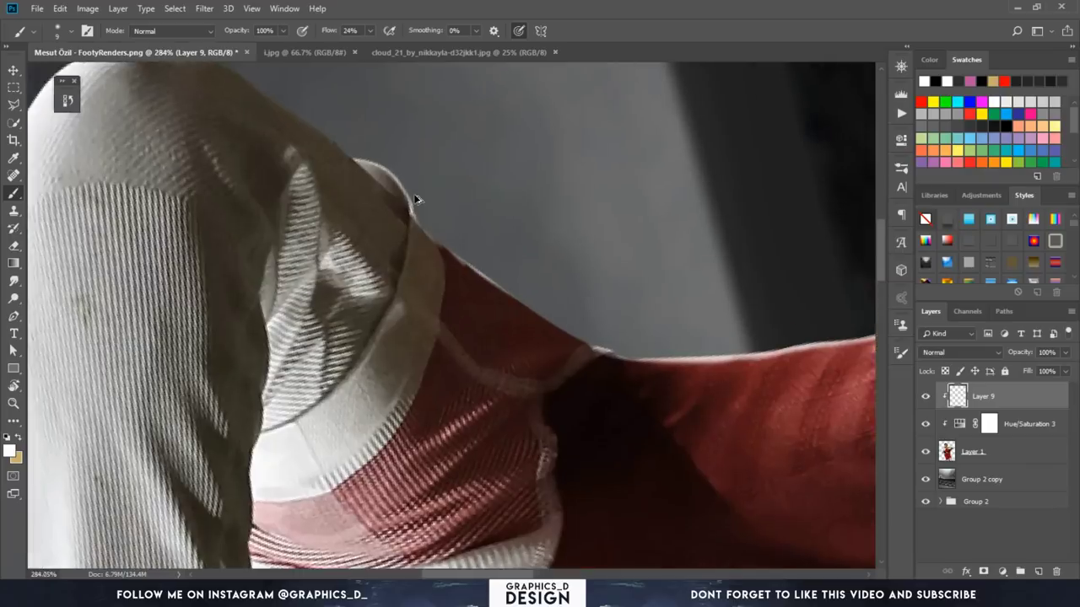
scroll(415, 194, "up", 1)
mouse_move(406, 219)
left_mouse_down()
mouse_move(391, 325)
mouse_move(413, 223)
mouse_move(625, 320)
left_mouse_up()
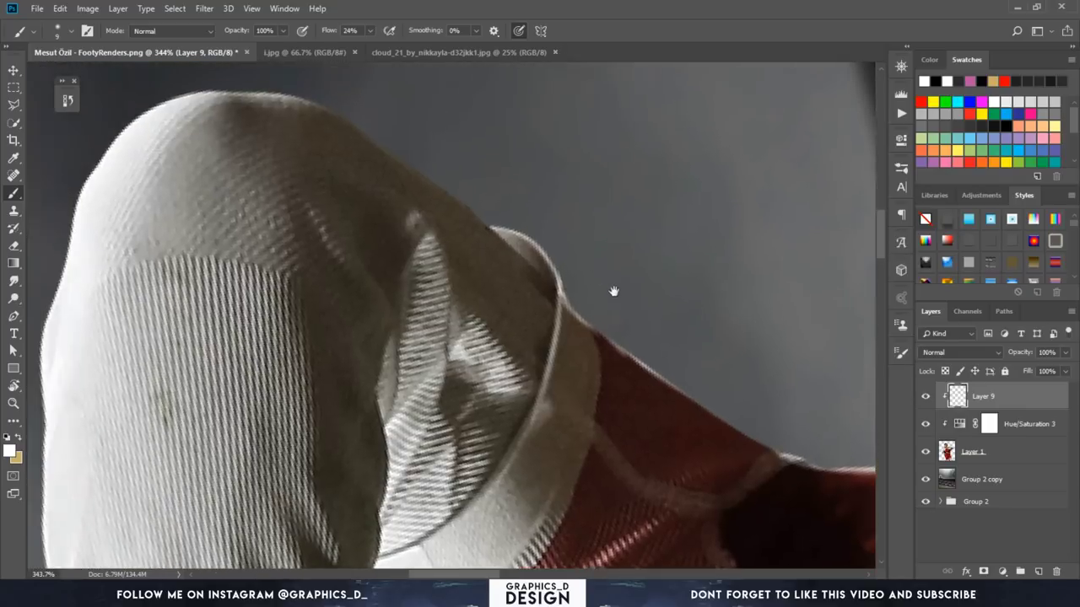
Step: Trace faint light rims along the sleeve top and collar edge
mouse_move(204, 113)
left_mouse_down()
mouse_move(341, 114)
mouse_move(401, 151)
left_mouse_up()
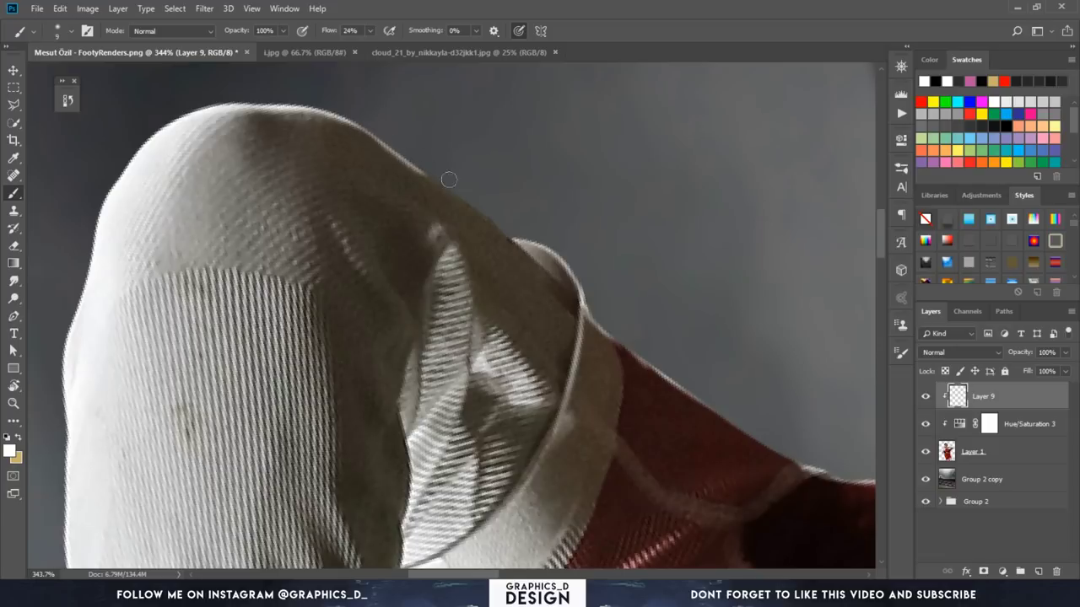
left_click_drag(498, 210, 422, 158)
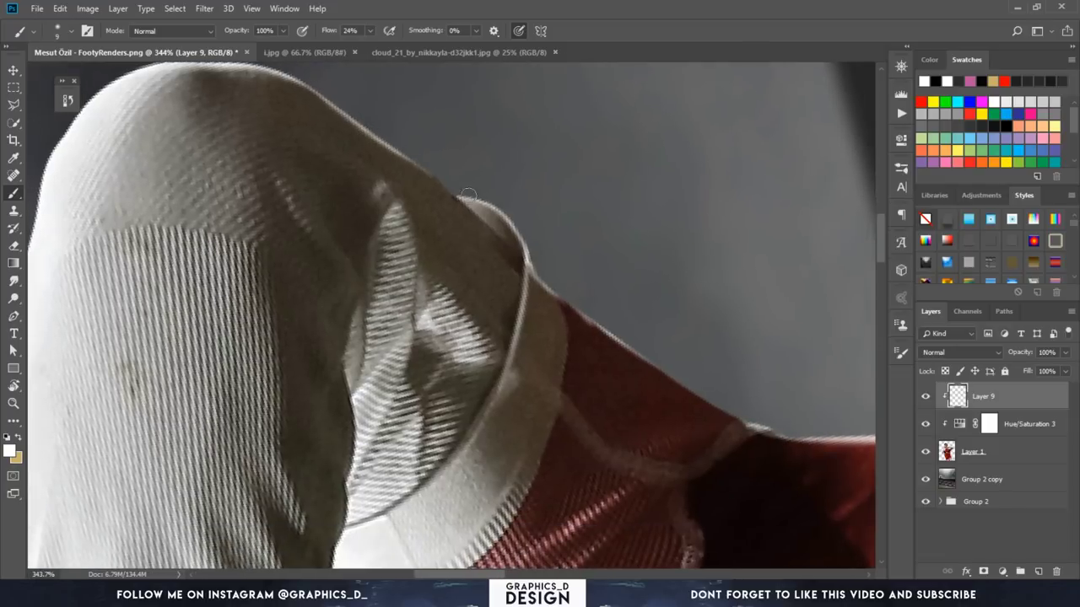
mouse_move(478, 216)
left_mouse_down()
mouse_move(360, 122)
mouse_move(411, 149)
mouse_move(437, 181)
left_mouse_up()
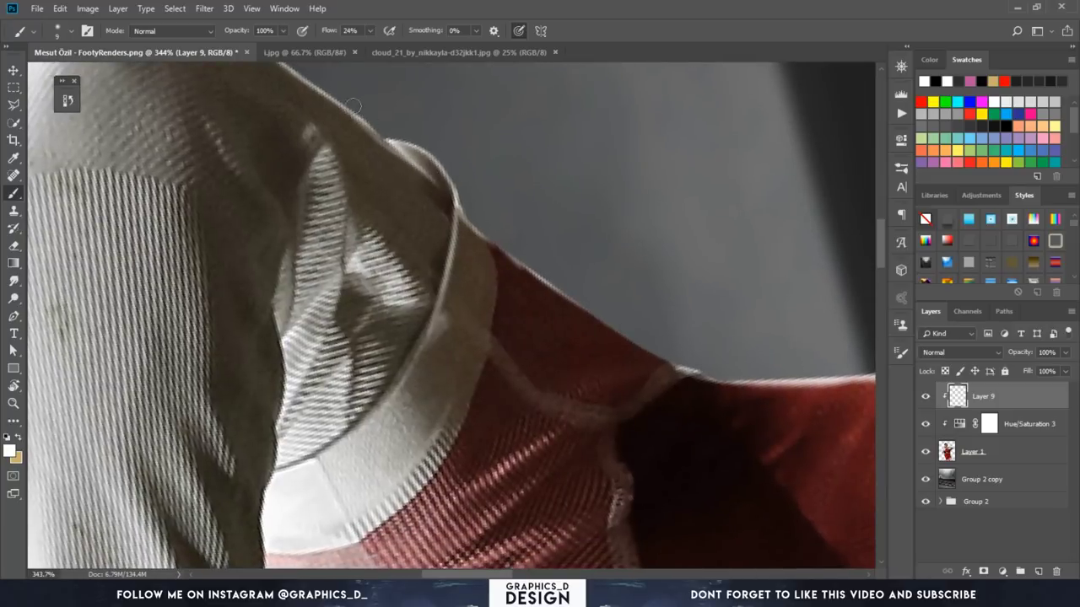
mouse_move(353, 106)
left_mouse_down()
mouse_move(494, 196)
mouse_move(507, 375)
left_mouse_up()
Step: Rotate the canvas view back upright to 0°
key("r")
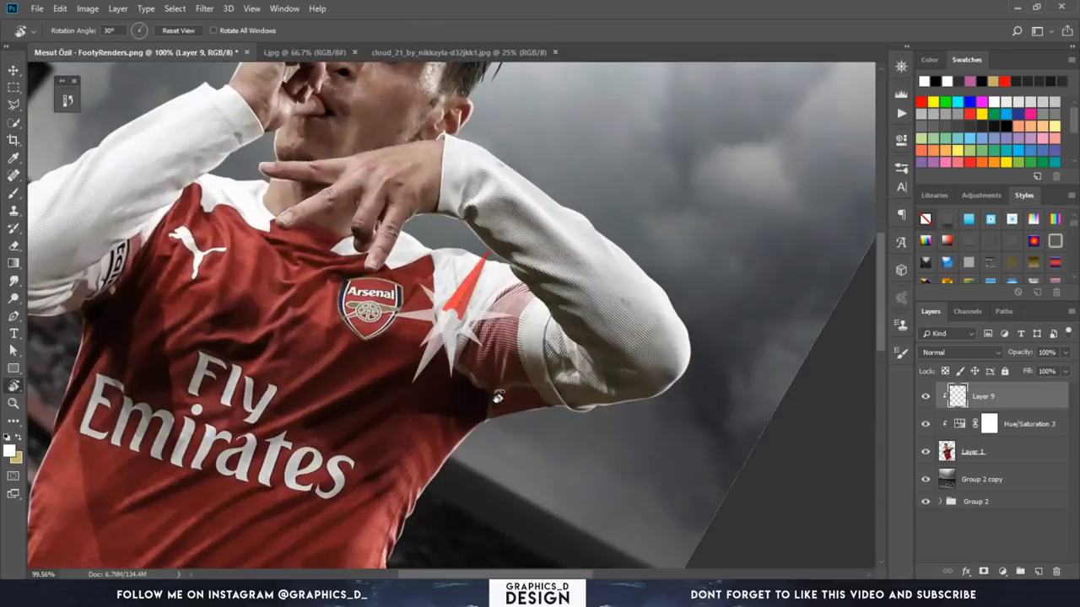
scroll(507, 375, "up", 1)
scroll(507, 375, "down", 3)
scroll(641, 354, "down", 3)
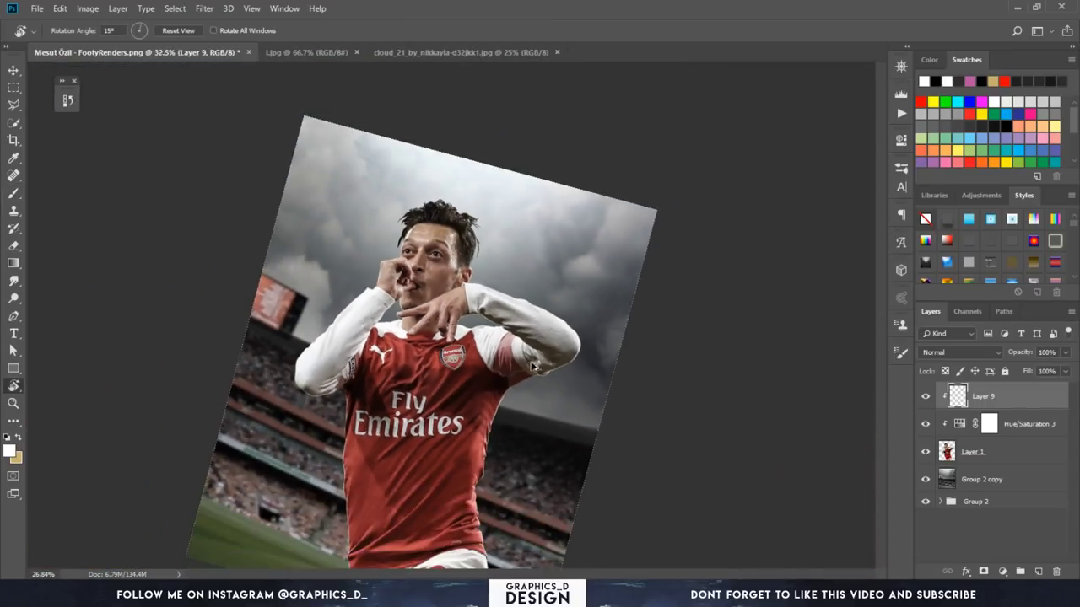
left_click_drag(641, 354, 565, 358)
Step: Add a new Layer 10 above Hue/Saturation 3 set to Soft Light blending
scroll(544, 455, "up", 2)
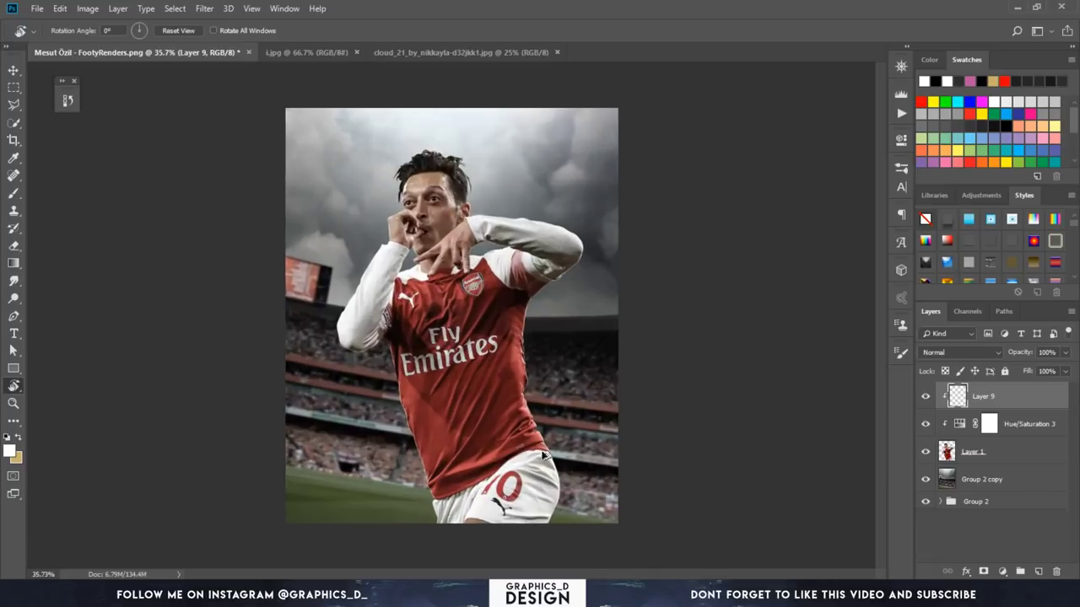
left_click(983, 481)
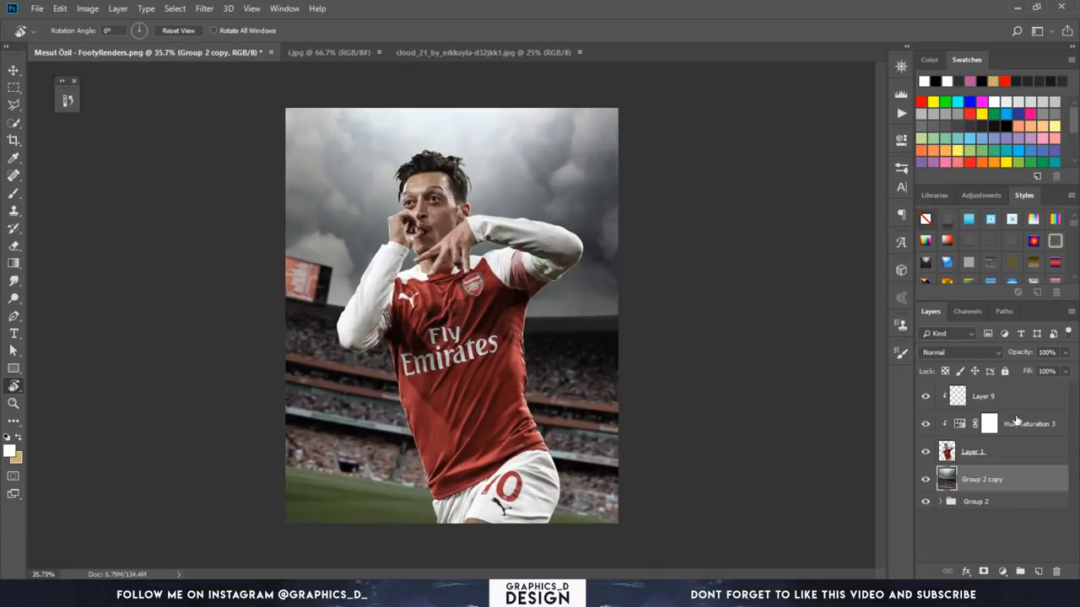
left_click(1016, 419)
left_click(1038, 571)
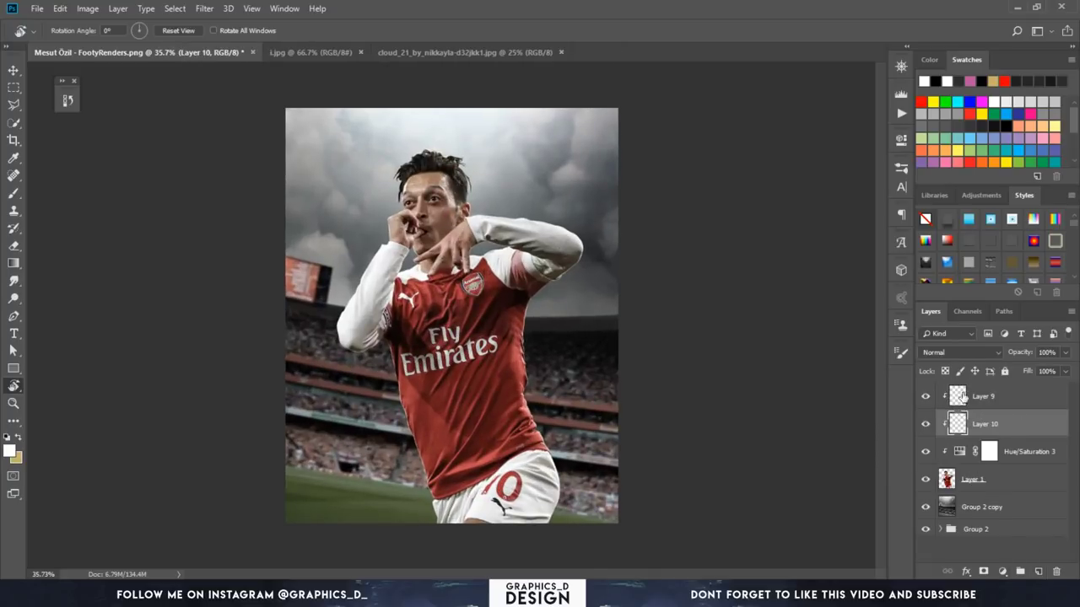
left_click(959, 351)
left_click(931, 193)
Step: Paint soft light near the right shoulder and arm, then enlarge the brush to 311
left_click(13, 194)
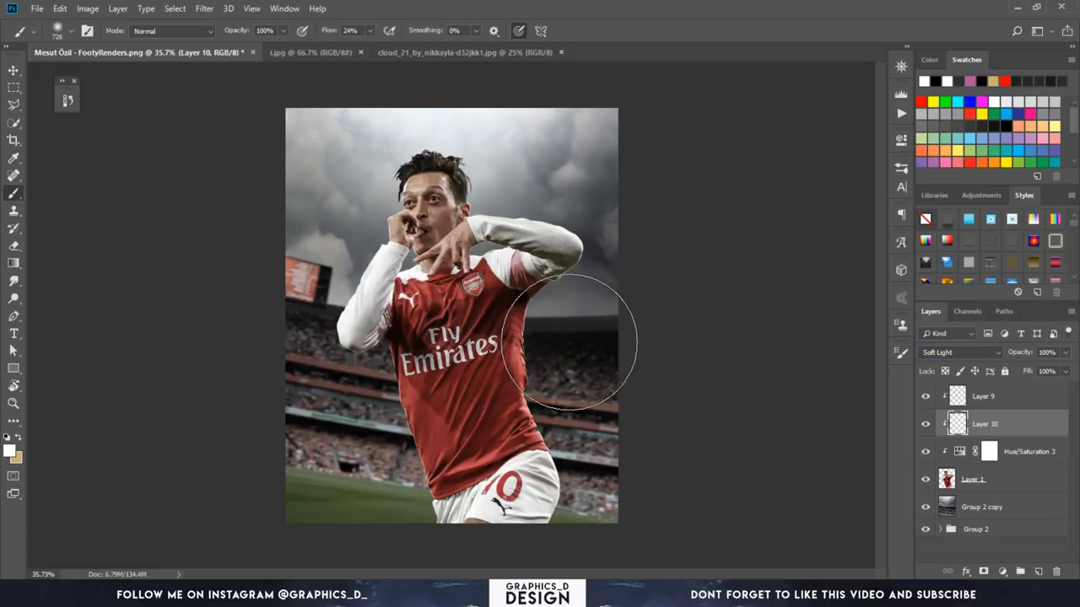
left_click_drag(569, 342, 553, 335)
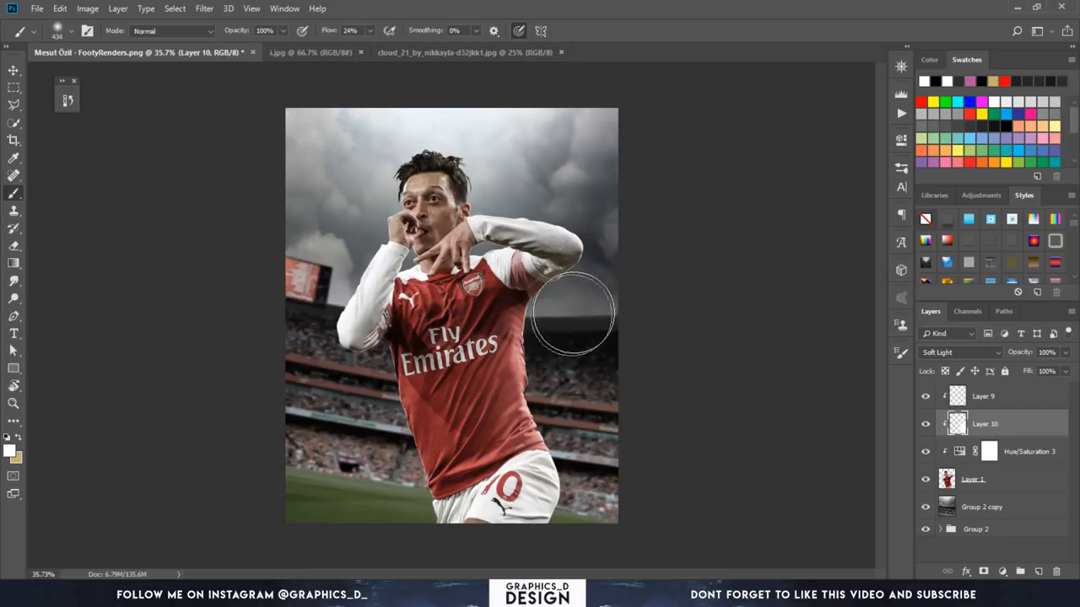
mouse_move(573, 314)
left_mouse_down()
mouse_move(446, 144)
mouse_move(537, 243)
left_mouse_up()
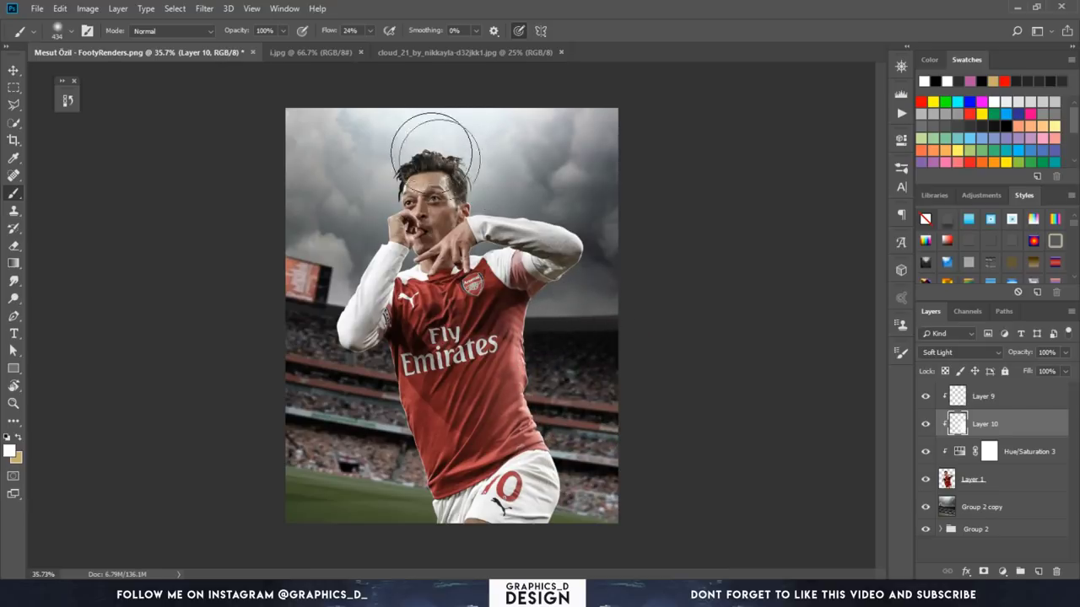
right_click(537, 243, "alt")
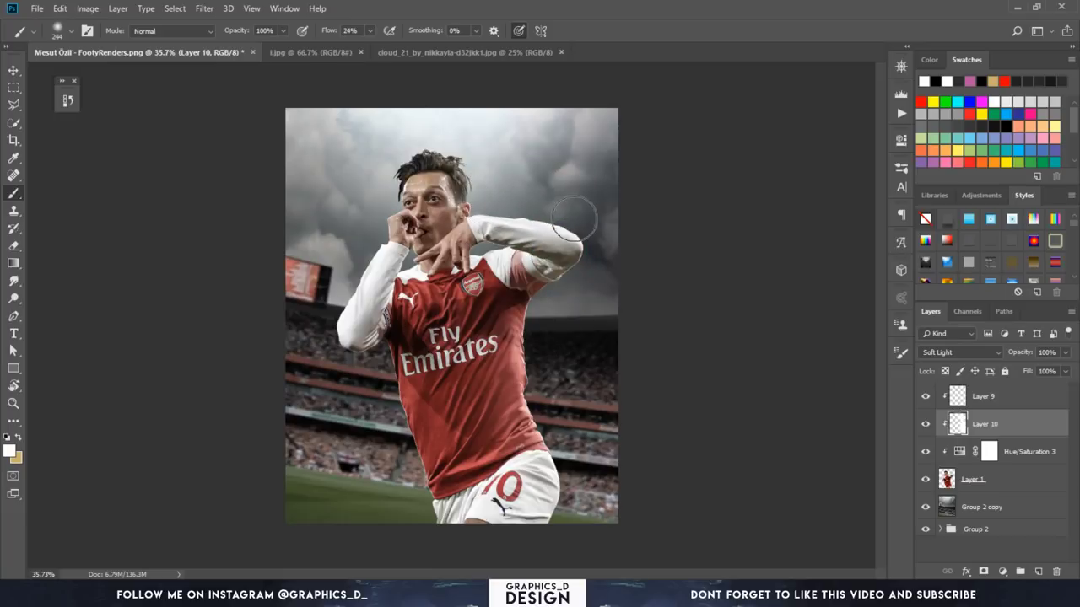
left_click_drag(344, 305, 363, 250)
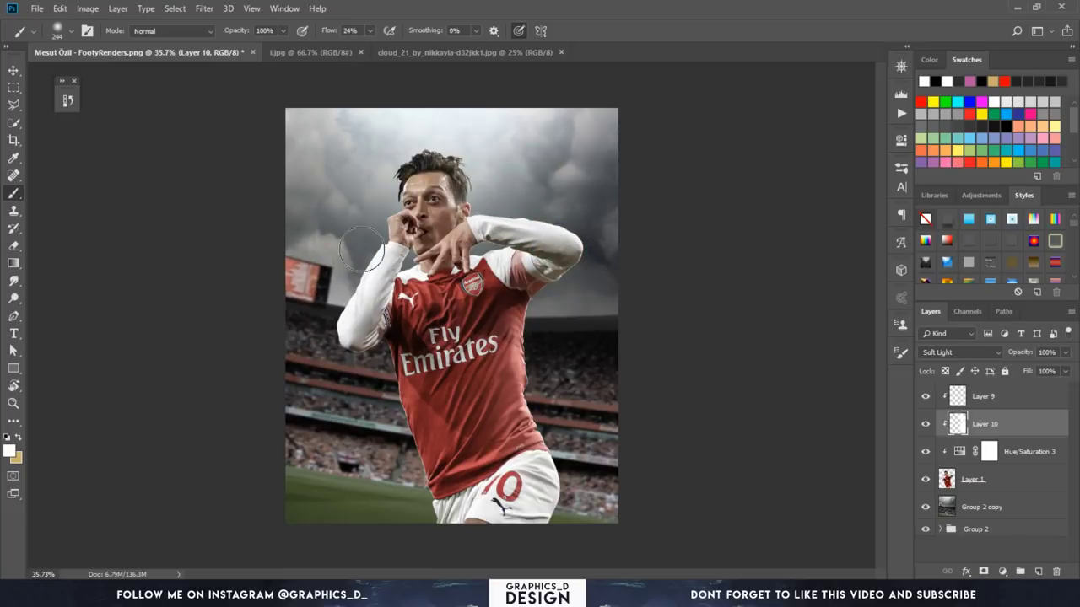
right_click(533, 355, "alt")
Step: Add a new layer above the stadium group with a large brush in black
left_click(1009, 510)
left_click(1038, 573)
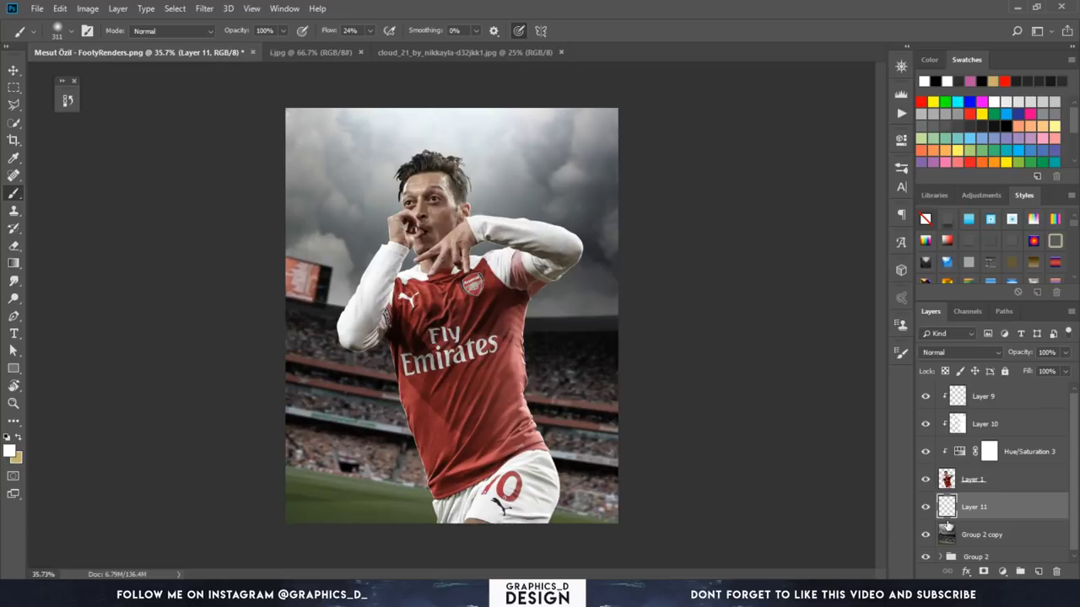
right_click(473, 498, "alt")
left_click(10, 451)
left_click_drag(749, 351, 655, 389)
left_click(1024, 200)
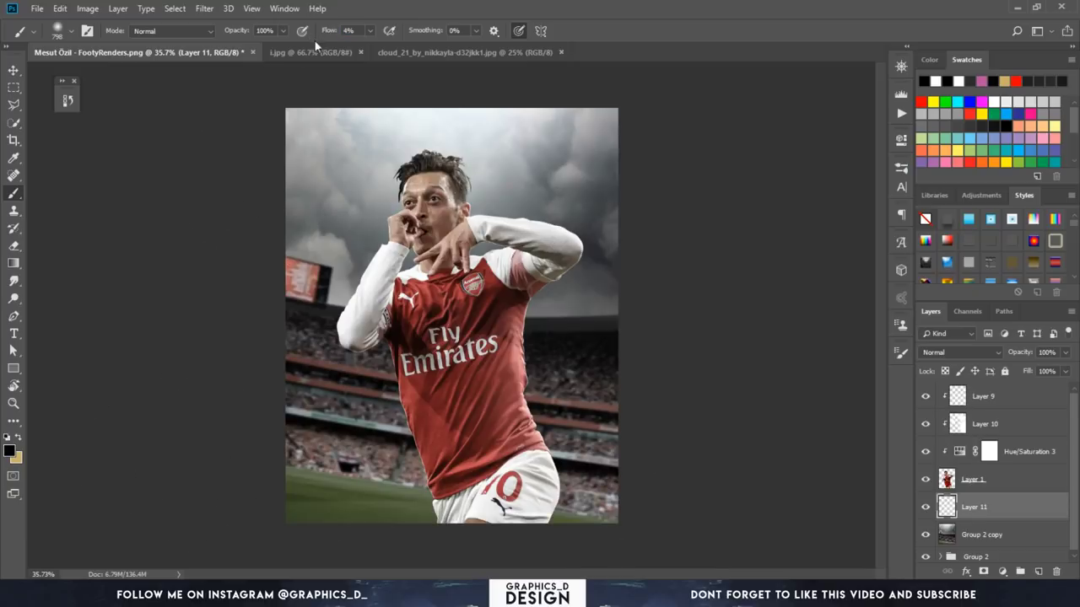
Step: Darken the stadium's bottom edge and lower corners, then set layer fill to 64%
mouse_move(228, 458)
left_mouse_down()
mouse_move(458, 482)
mouse_move(650, 518)
mouse_move(401, 523)
mouse_move(270, 458)
mouse_move(429, 458)
mouse_move(405, 442)
mouse_move(312, 453)
left_mouse_up()
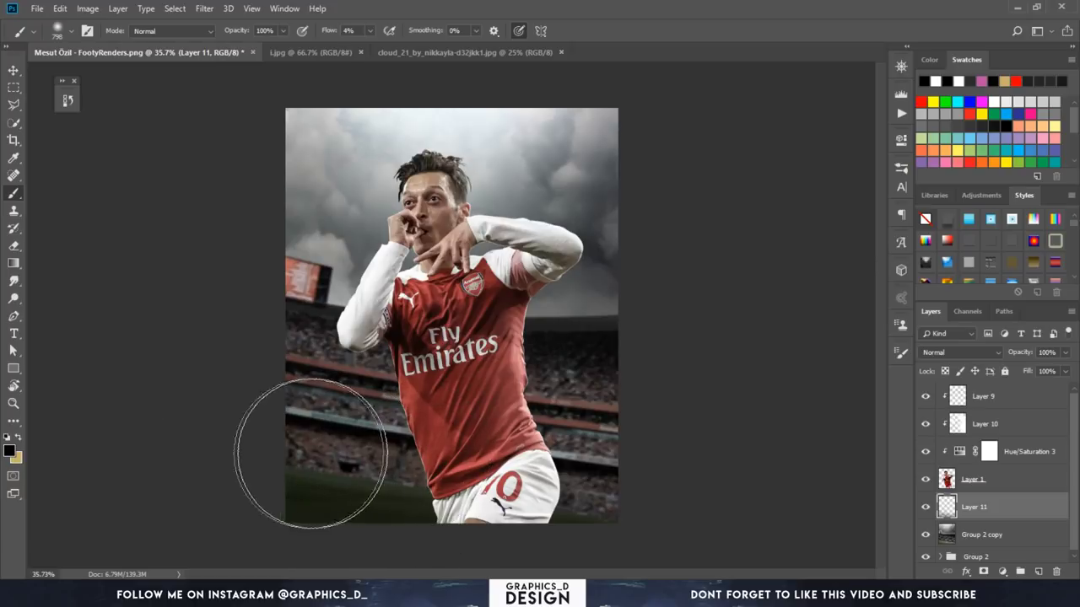
left_click_drag(151, 421, 612, 523)
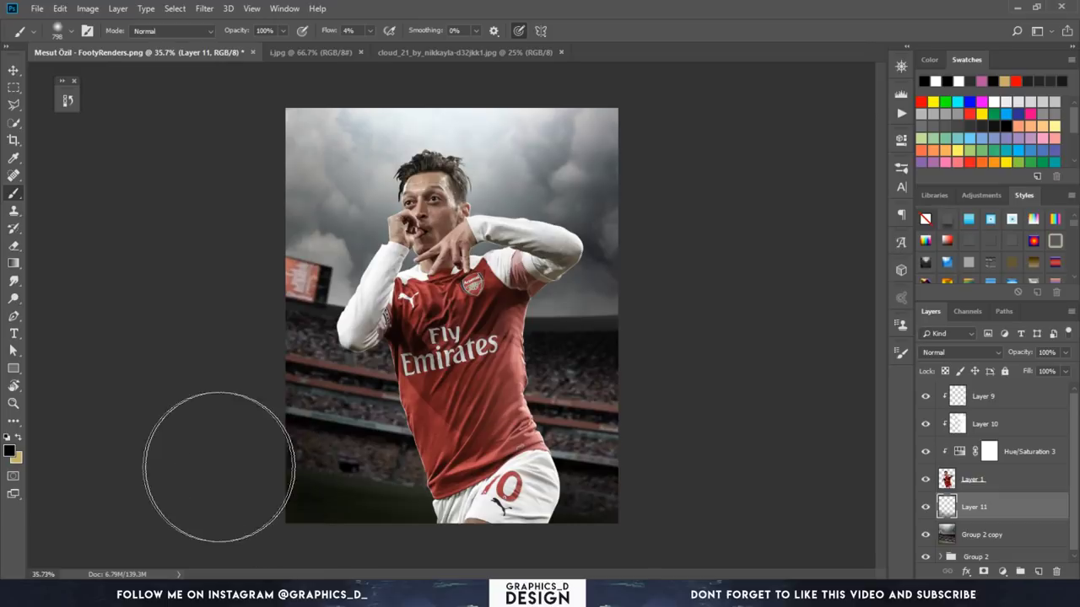
left_click_drag(241, 445, 270, 515)
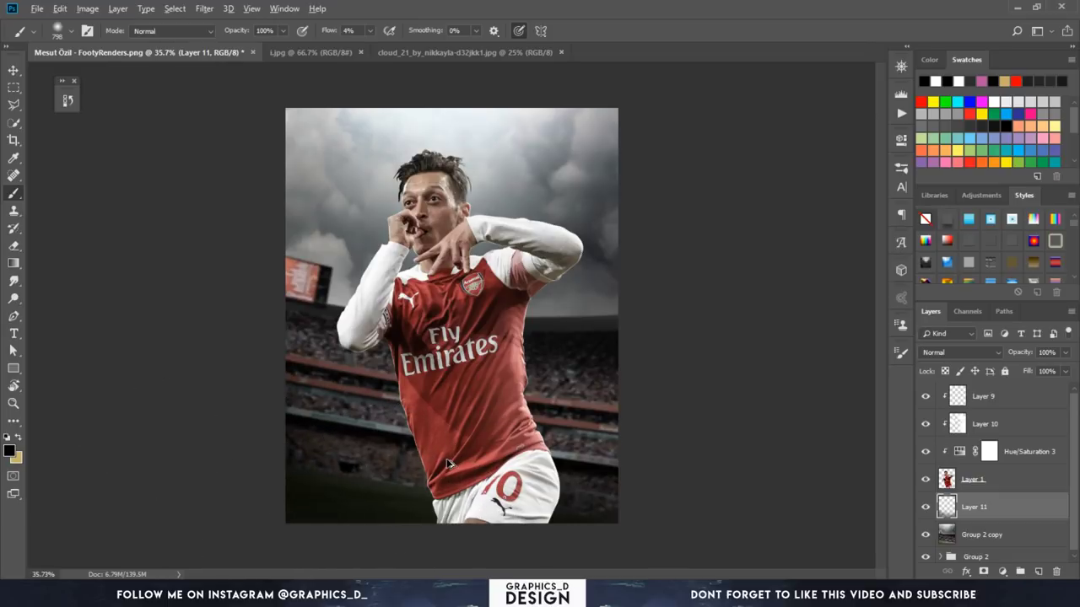
scroll(447, 464, "down", 1)
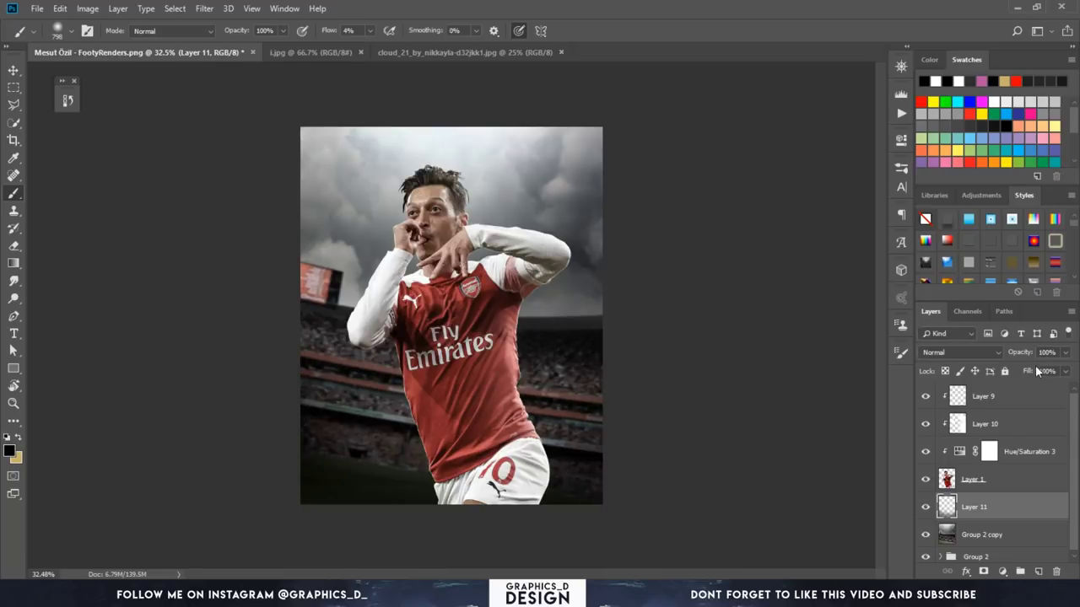
left_click_drag(1029, 373, 1009, 377)
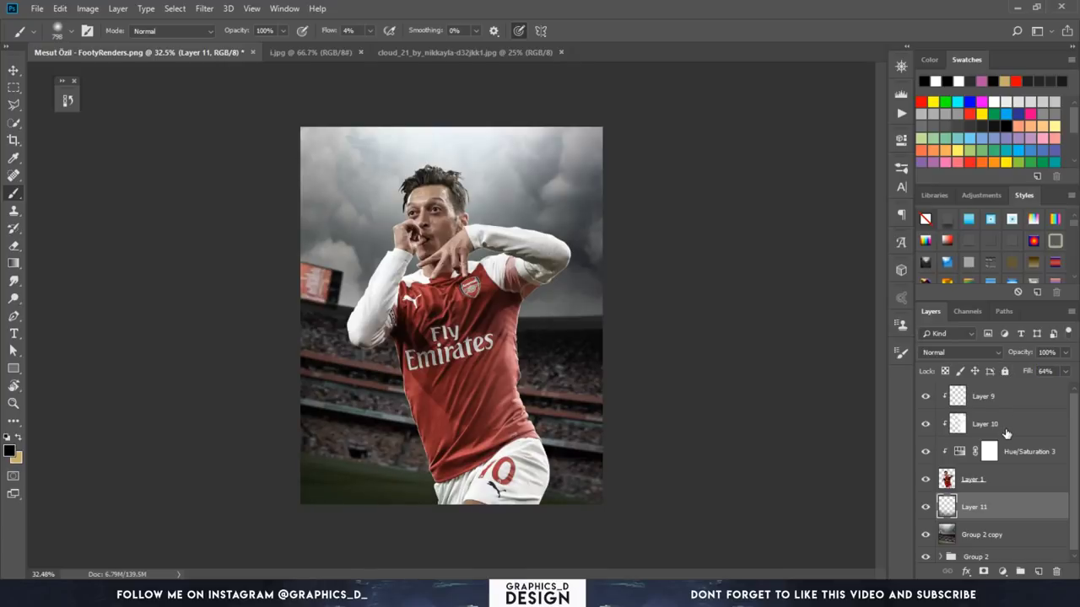
Step: Add an Overlay-mode layer clipped to Layer 9
left_click(1010, 405)
left_click(1040, 572)
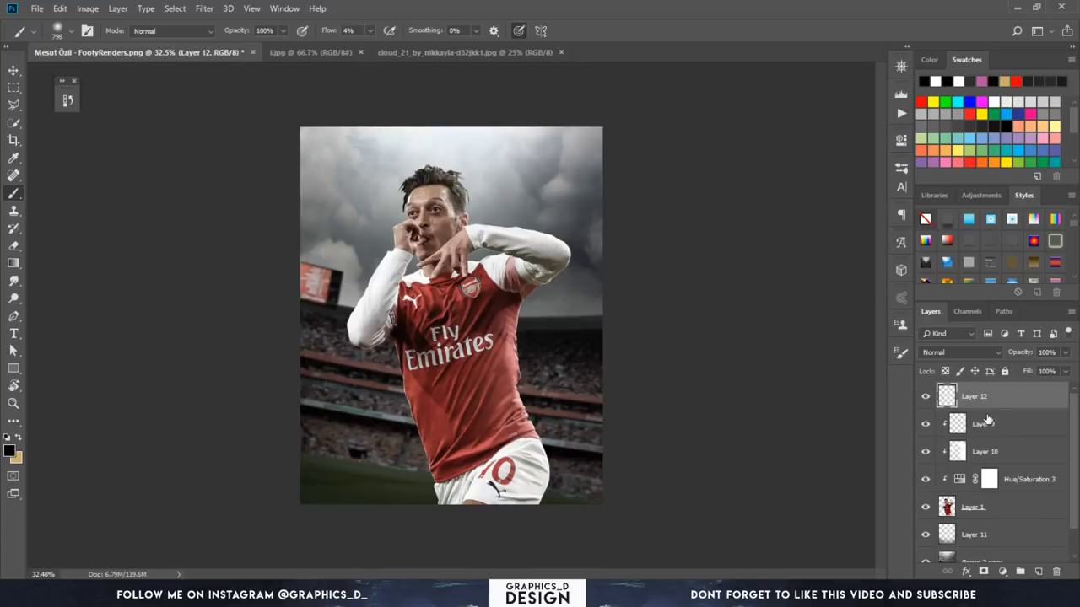
left_click(987, 408, "alt")
left_click(960, 352)
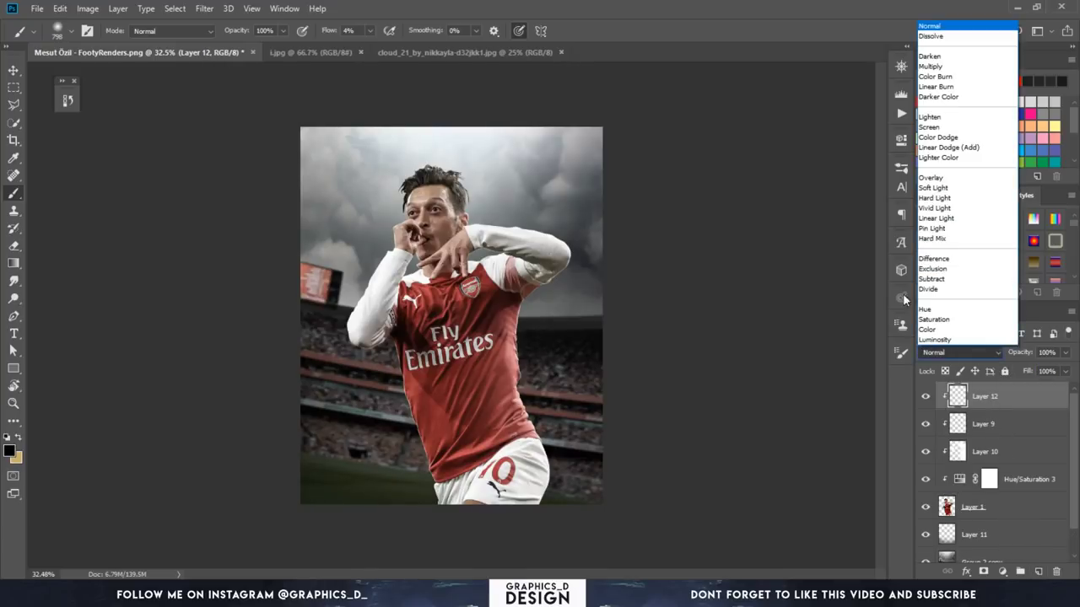
left_click(945, 175)
Step: Zoom in and choose a small Soft Round brush preset
scroll(456, 268, "up", 2)
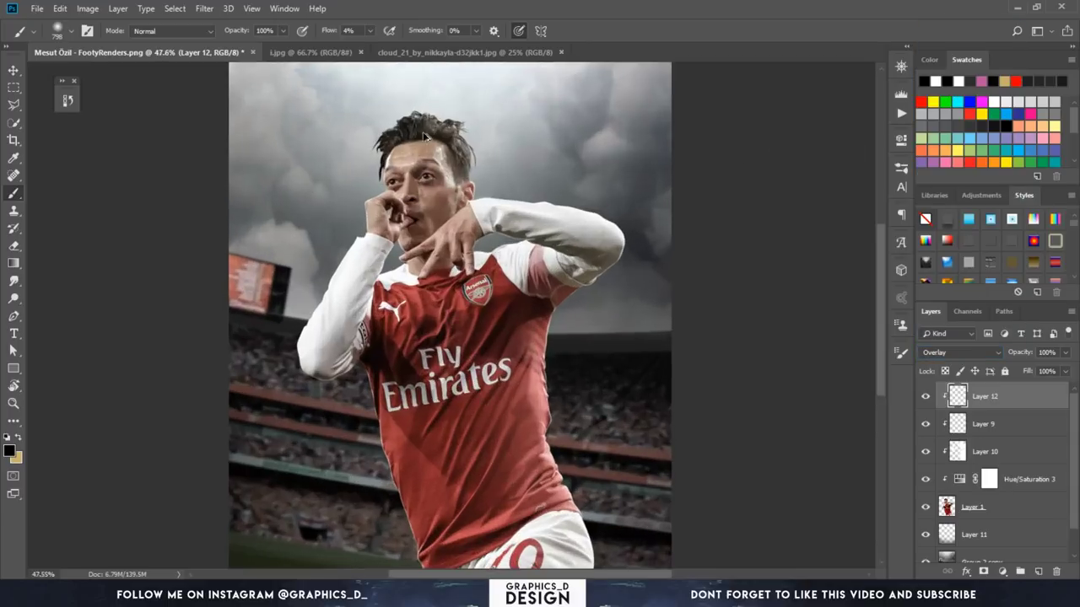
scroll(417, 102, "up", 2)
scroll(416, 102, "up", 3)
scroll(420, 106, "up", 1)
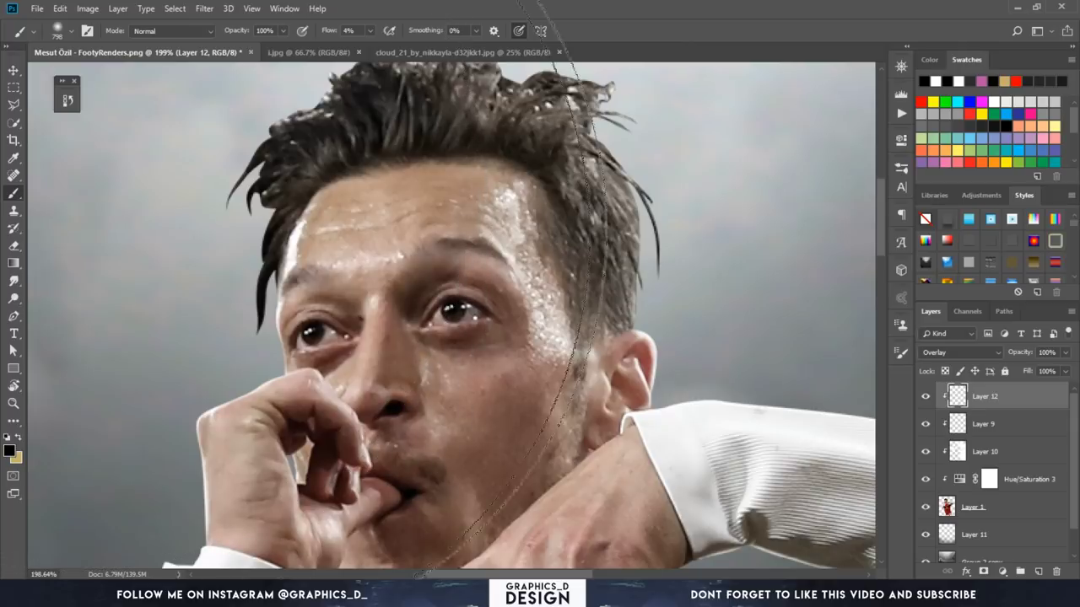
right_click(299, 239)
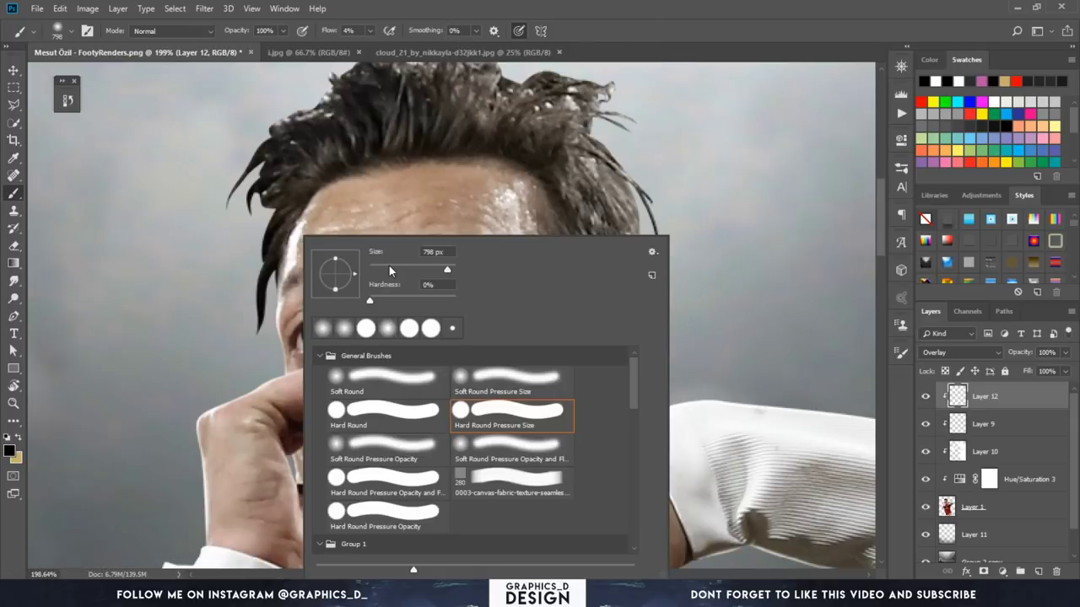
left_click(497, 380)
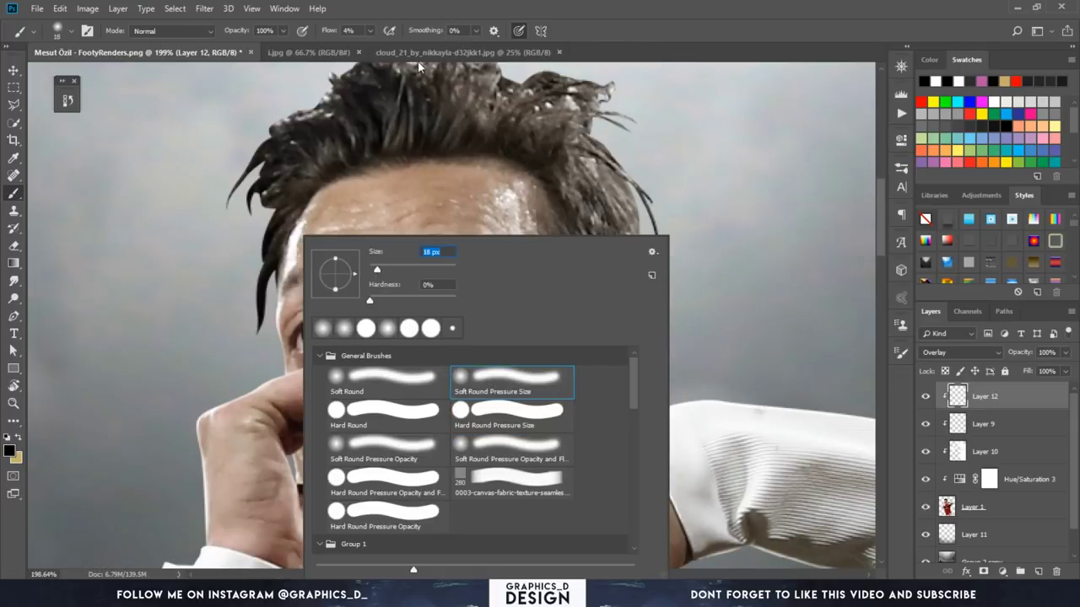
left_click(336, 34)
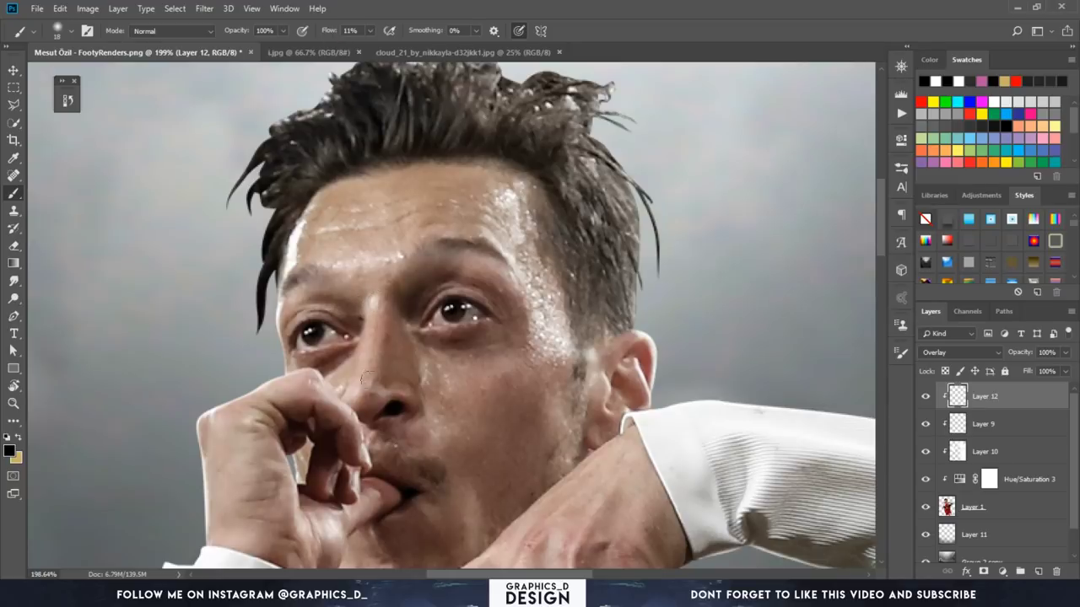
Step: Paint white highlights over the face and the hand's knuckles
key("d")
key("x")
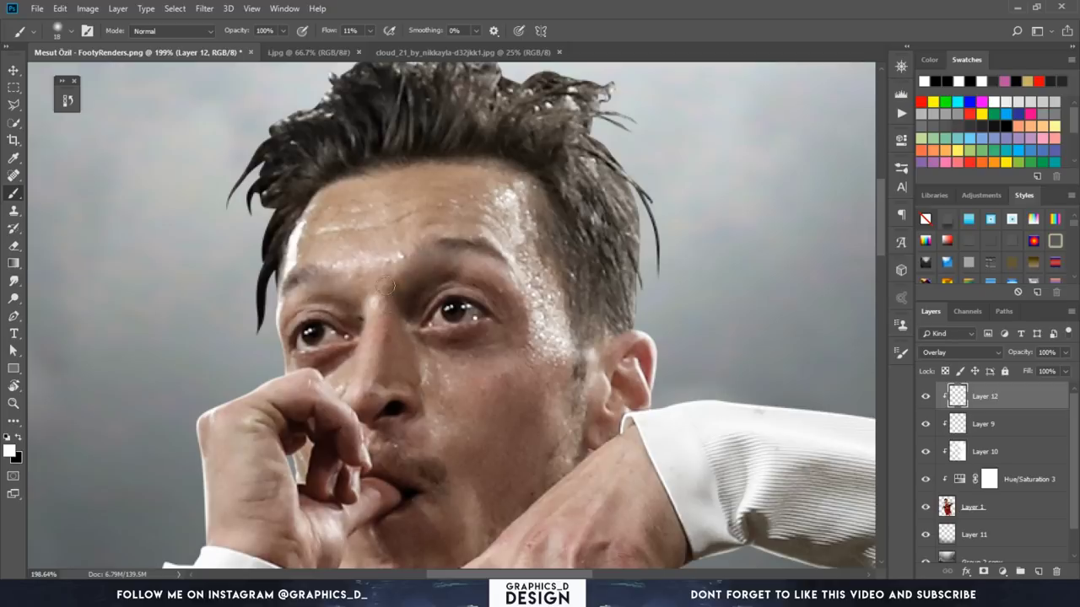
left_click_drag(365, 380, 377, 284)
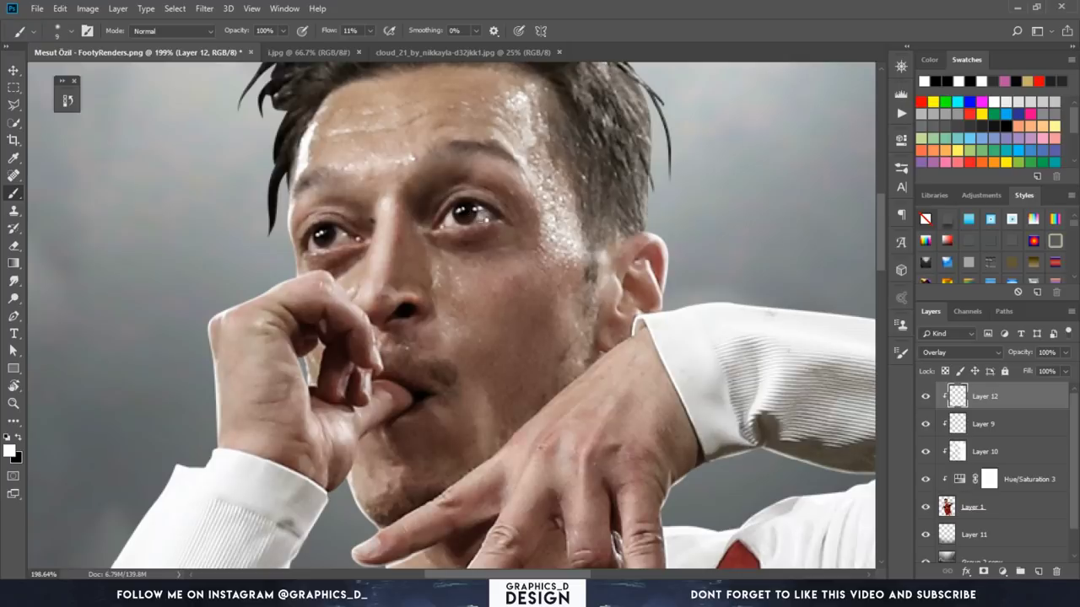
key("bracketright")
key("bracketright")
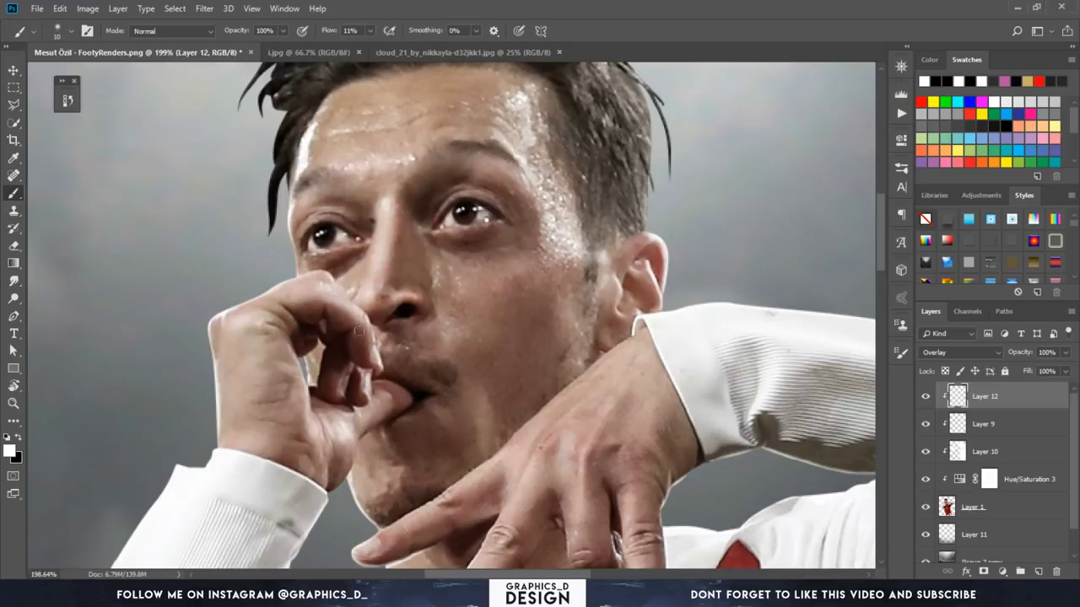
left_click_drag(346, 427, 308, 153)
key("bracketright")
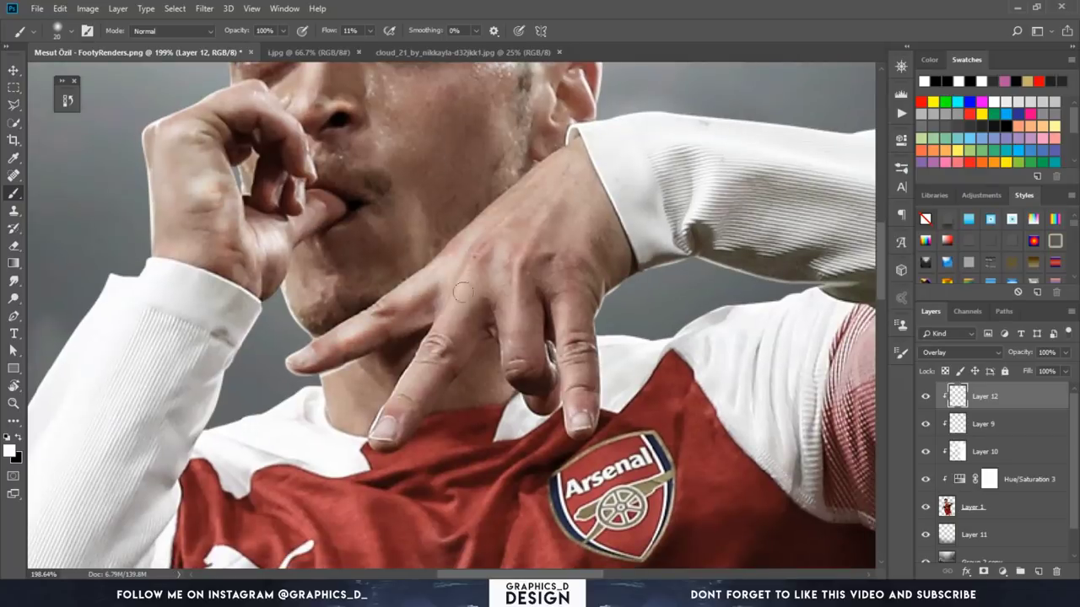
mouse_move(601, 107)
left_mouse_down()
mouse_move(560, 291)
mouse_move(568, 384)
left_mouse_up()
Step: Paint fine white highlights on the forehead, hair and raised sleeve
left_click_drag(549, 238, 540, 312)
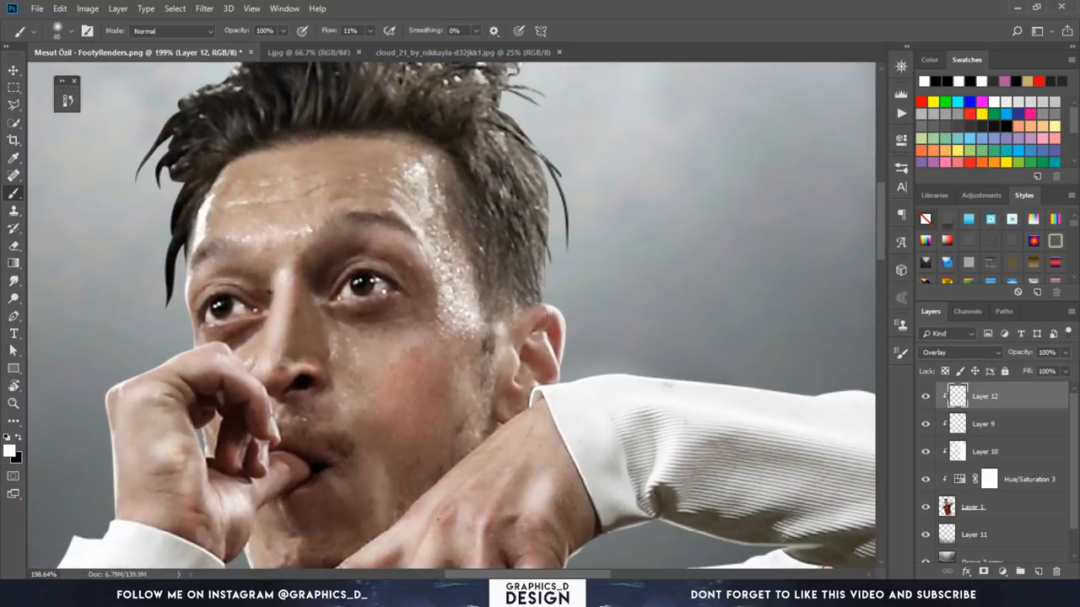
key("bracketleft")
key("bracketleft")
key("bracketleft")
left_click_drag(425, 274, 485, 307)
left_click_drag(514, 523, 316, 160)
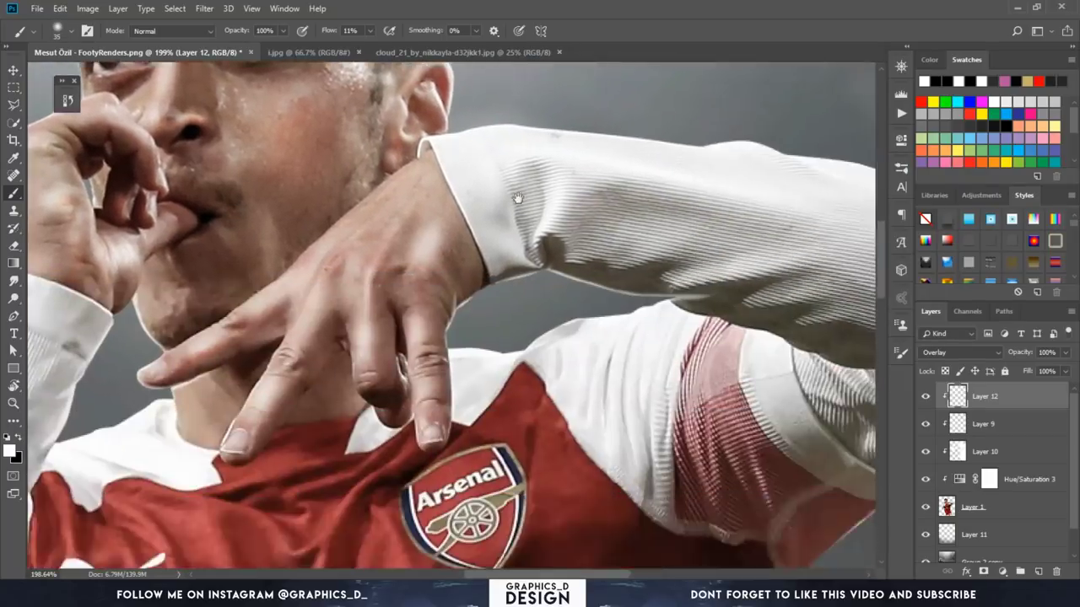
left_click_drag(194, 540, 326, 239)
Step: Brush soft white highlights across the shirt with a larger brush
key("bracketright")
key("bracketright")
scroll(326, 319, "down", 5)
left_click_drag(393, 287, 396, 379)
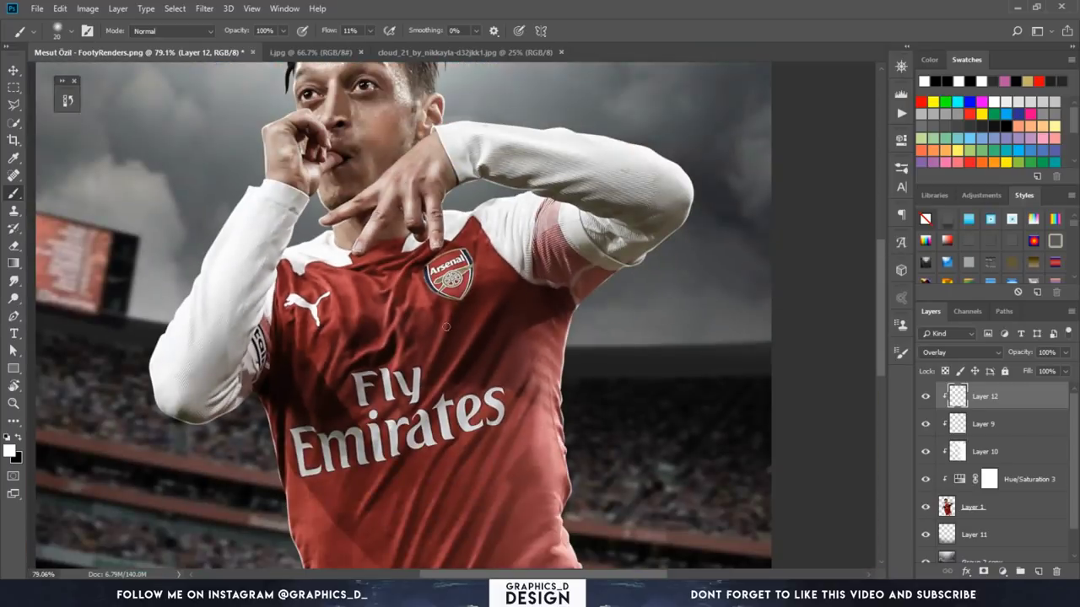
left_click_drag(430, 312, 438, 447)
scroll(468, 365, "up", 3)
mouse_move(468, 366)
left_mouse_down()
mouse_move(488, 230)
mouse_move(433, 129)
mouse_move(370, 523)
left_mouse_up()
Step: Shade the raised sleeve, then undo a black shadow stroke beneath it
key("bracketright")
key("bracketright")
key("bracketright")
left_click_drag(353, 415, 338, 352)
key("bracketleft")
key("bracketleft")
key("bracketleft")
key("x")
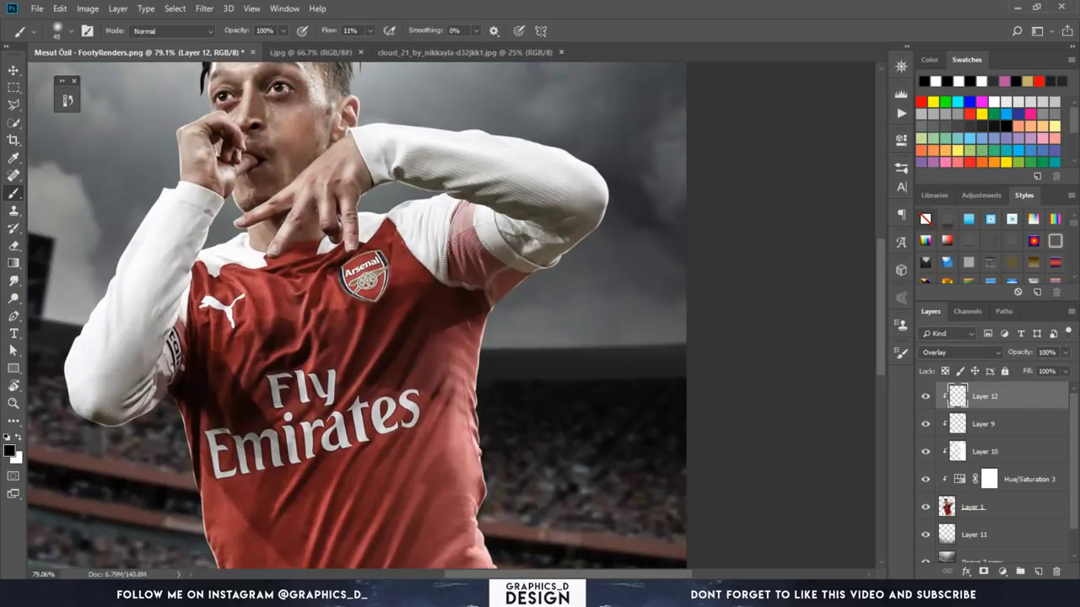
left_click_drag(182, 283, 130, 405)
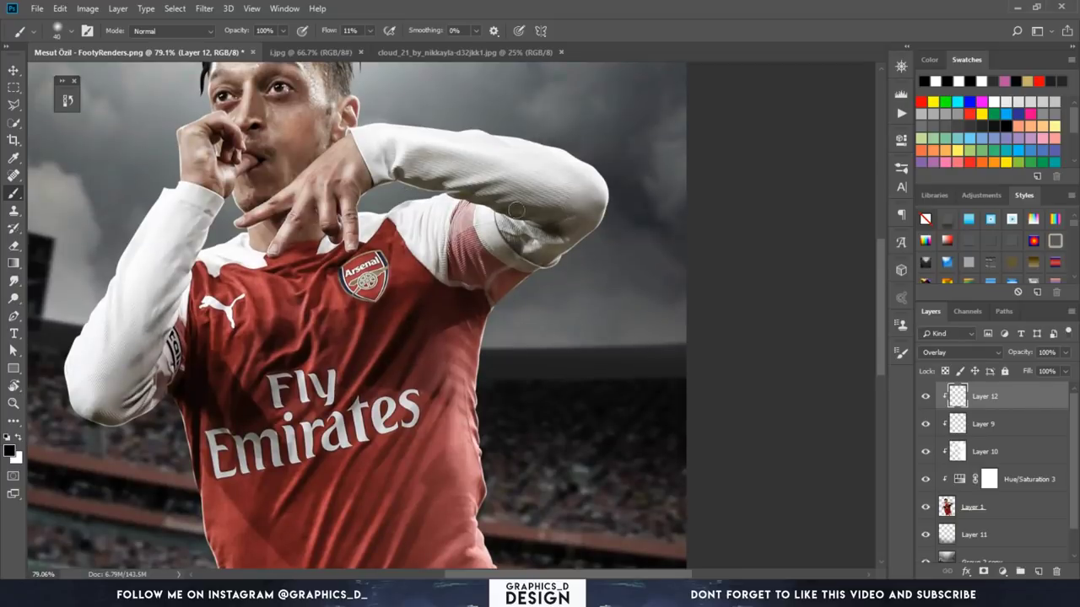
key("bracketright")
key("ctrl+alt+z")
Step: Lower the brush flow to 5% and fit the whole poster in the window
key("shift+0")
key("shift+5")
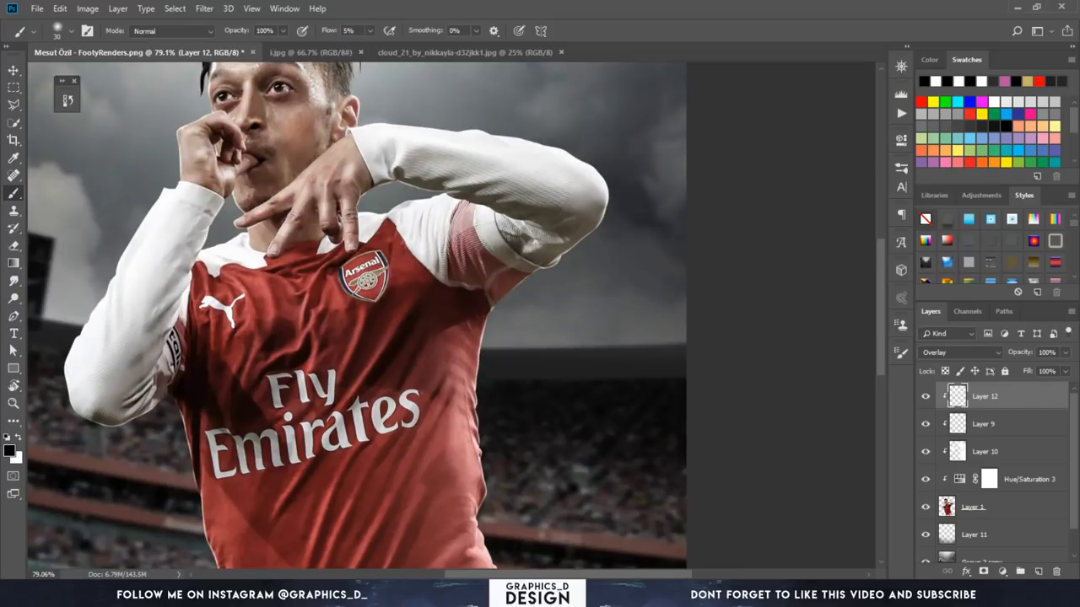
left_click_drag(262, 85, 312, 174)
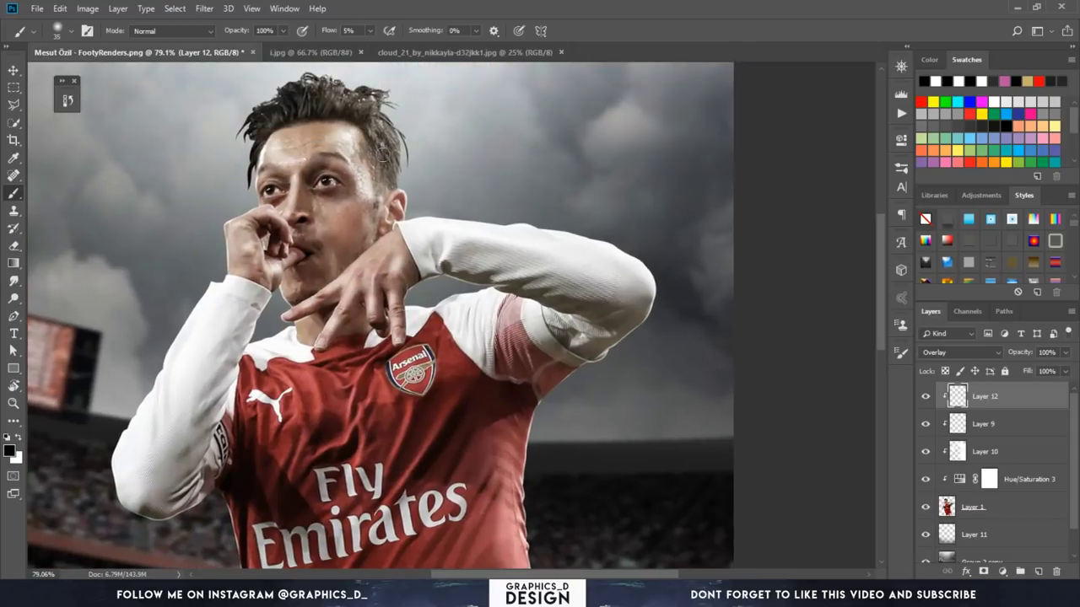
scroll(428, 378, "down", 5)
key("bracketright")
key("bracketright")
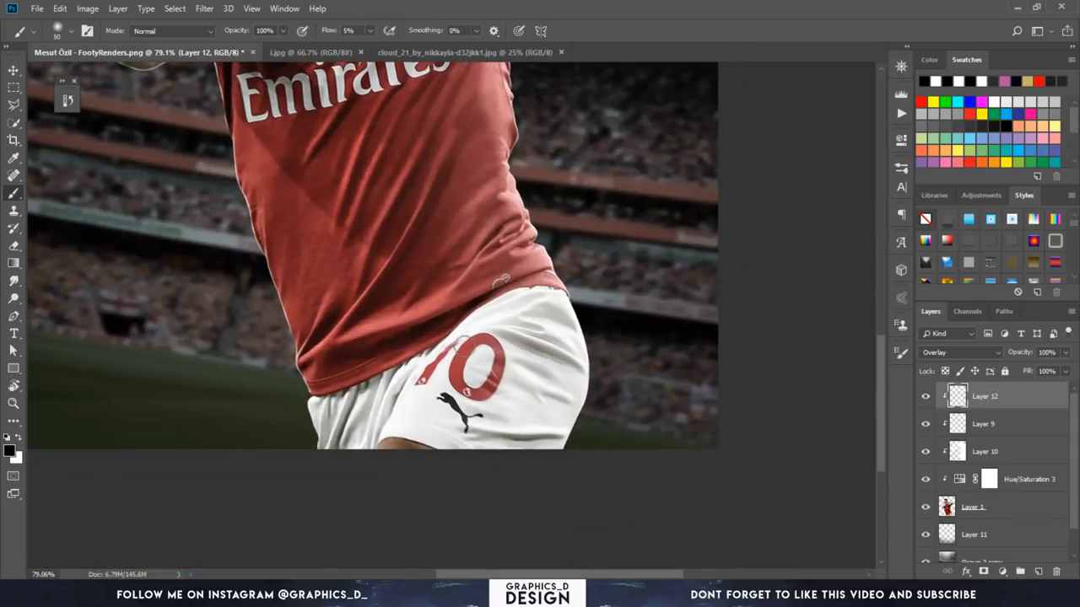
key("ctrl+0")
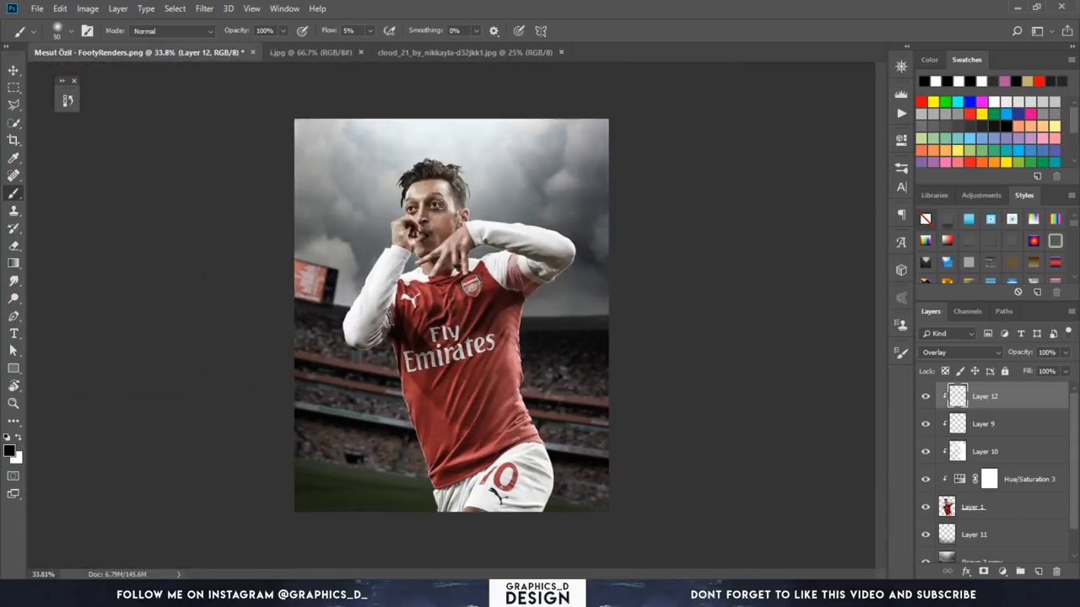
Step: Shrink the Eraser, return to the Brush tool and zoom into the head
scroll(431, 206, "up", 2)
left_click(14, 247)
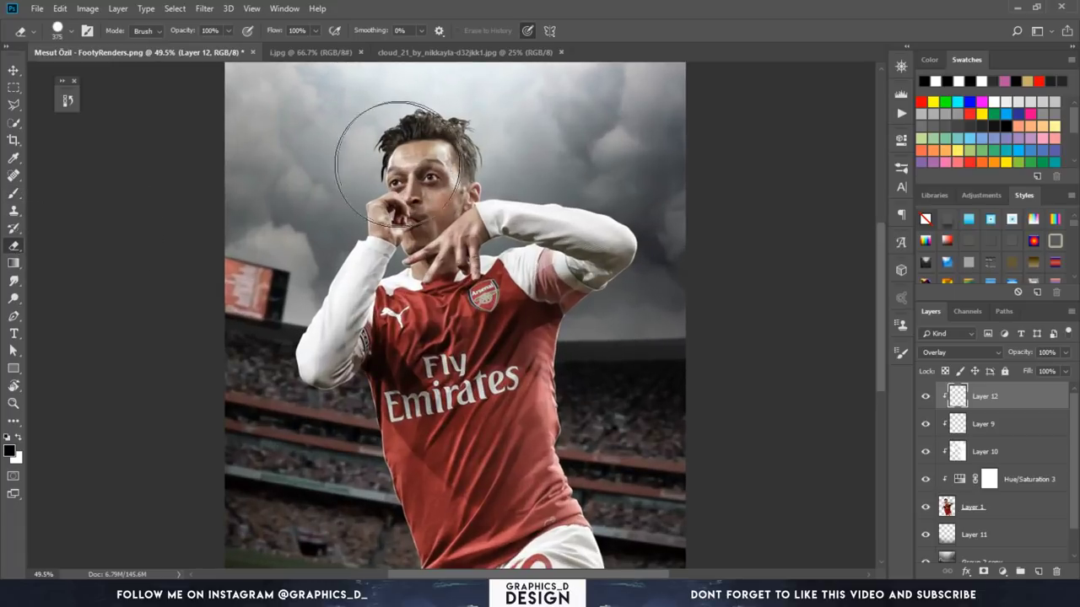
left_click_drag(425, 152, 451, 173)
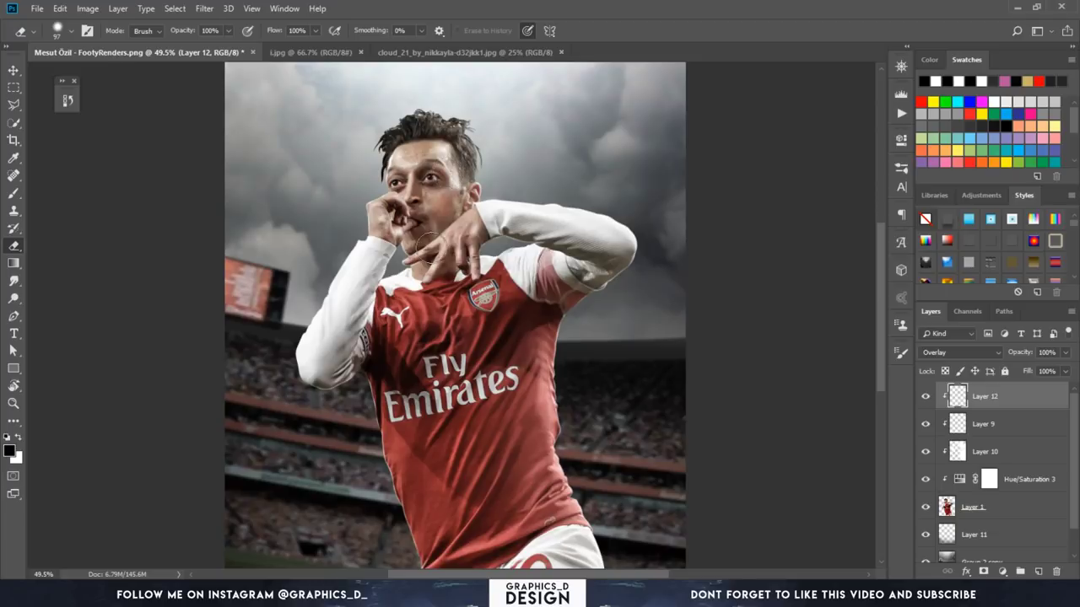
key("b")
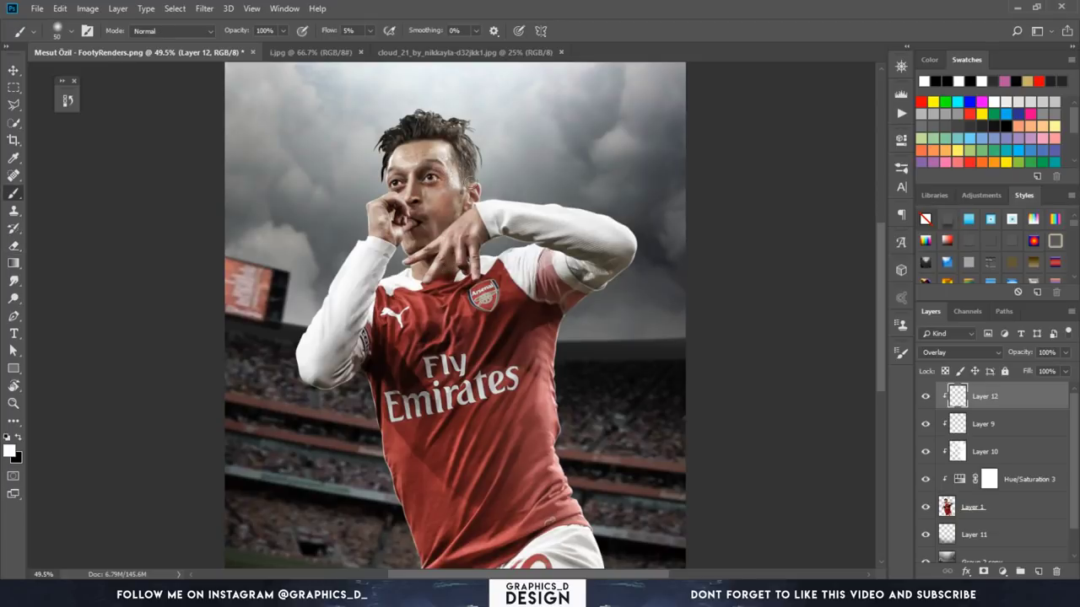
scroll(473, 186, "down", 2)
scroll(468, 136, "up", 2)
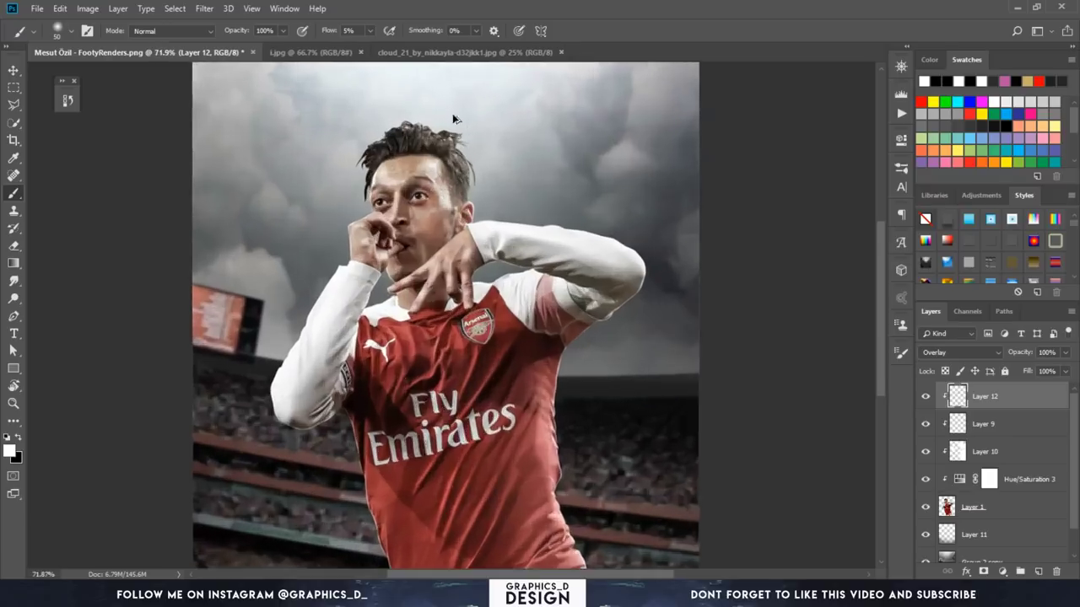
scroll(452, 113, "up", 3)
scroll(455, 118, "up", 2)
Step: Add a hair-strand layer, make brush size follow pen pressure, and set size 25
left_click(1039, 572)
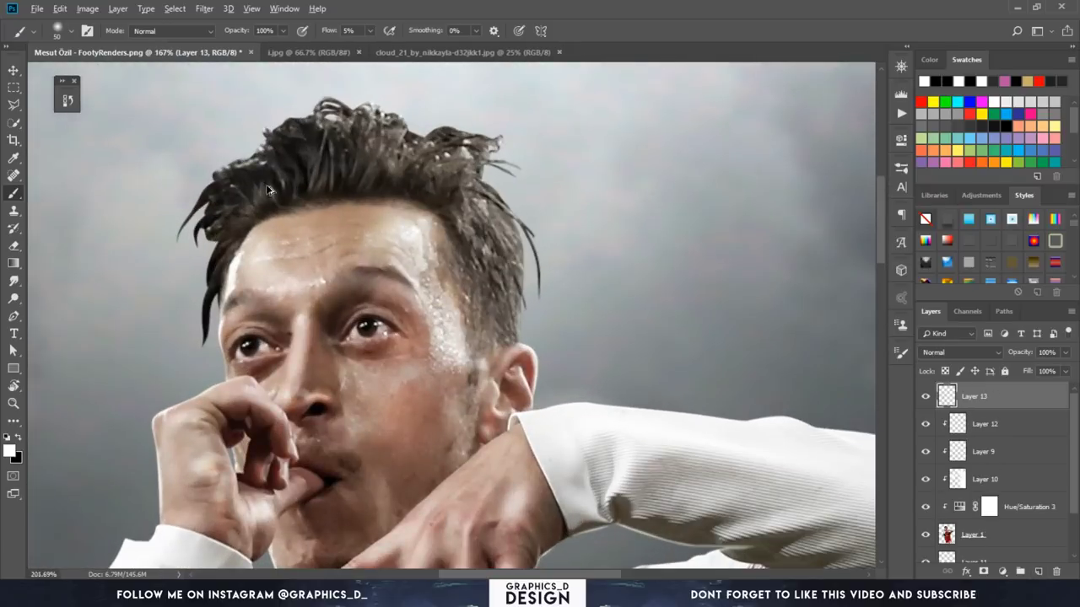
scroll(267, 186, "up", 2)
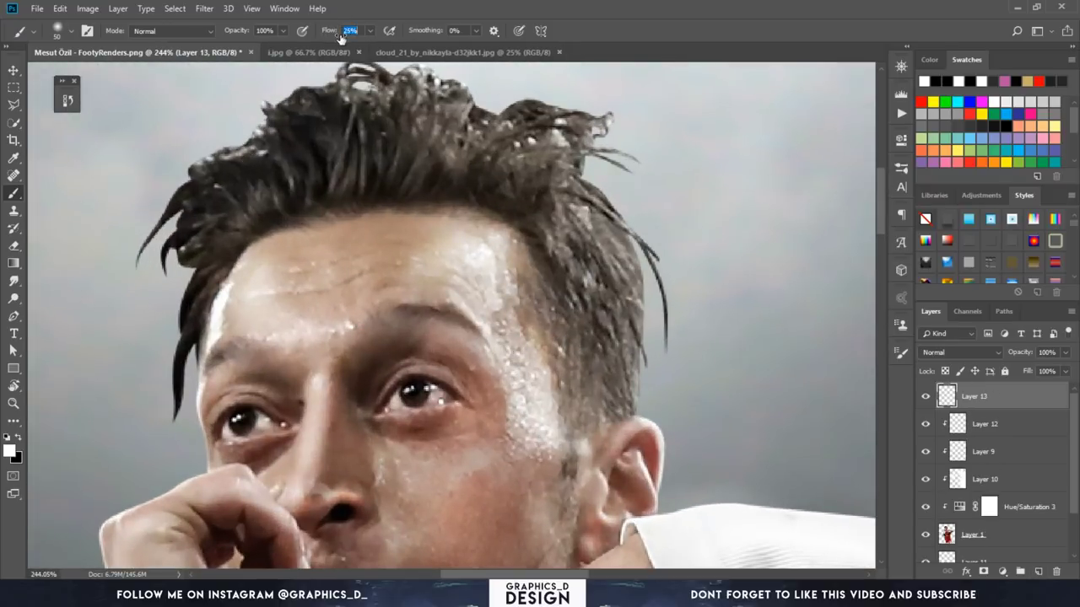
left_click(518, 31)
key("bracketleft")
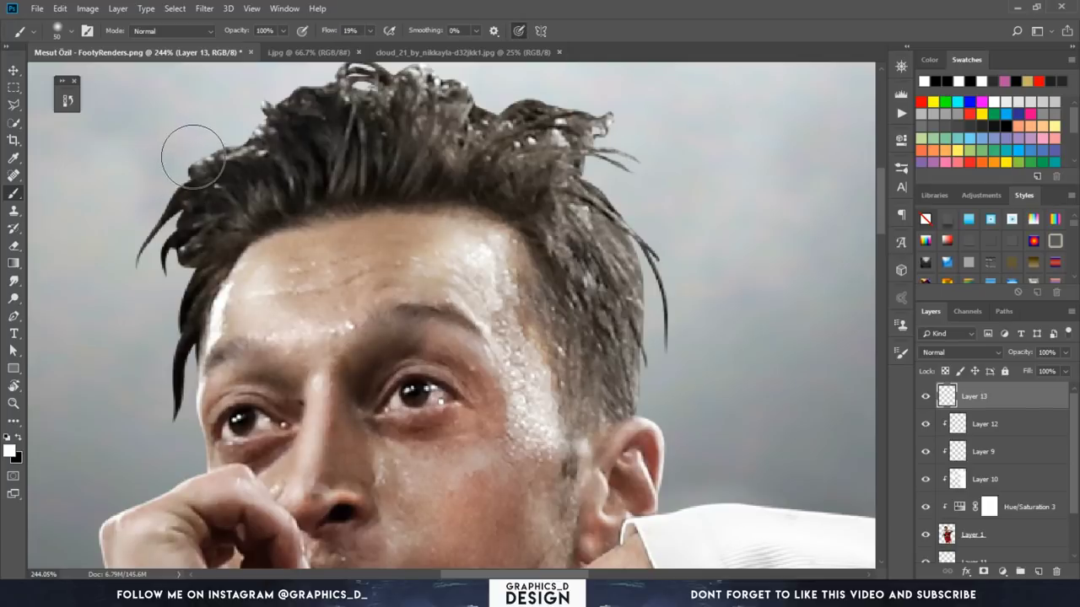
left_click_drag(188, 149, 196, 196)
key("bracketleft")
key("bracketleft")
key("bracketleft")
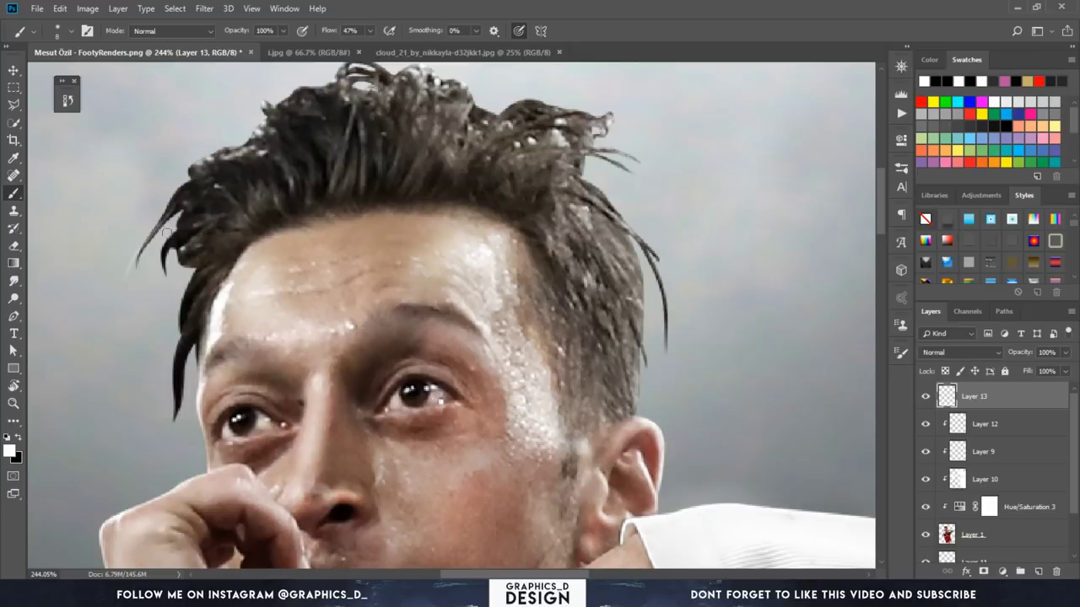
Step: Paint grey and near-black strands down from the left hairline, using colours sampled from the hair
left_click_drag(180, 213, 127, 302)
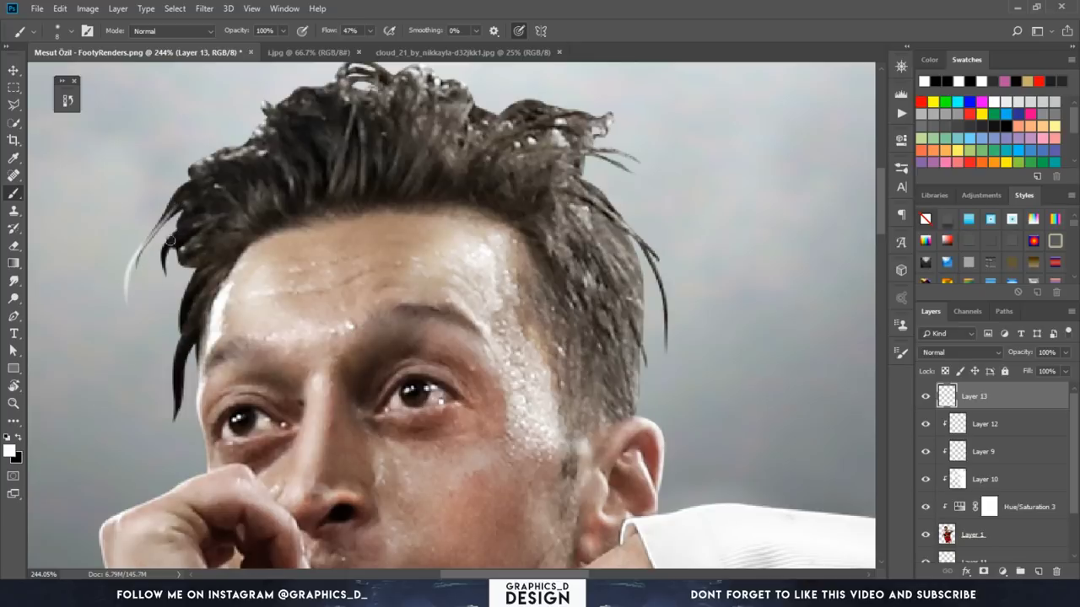
key("ctrl+z")
left_click_drag(179, 205, 133, 296)
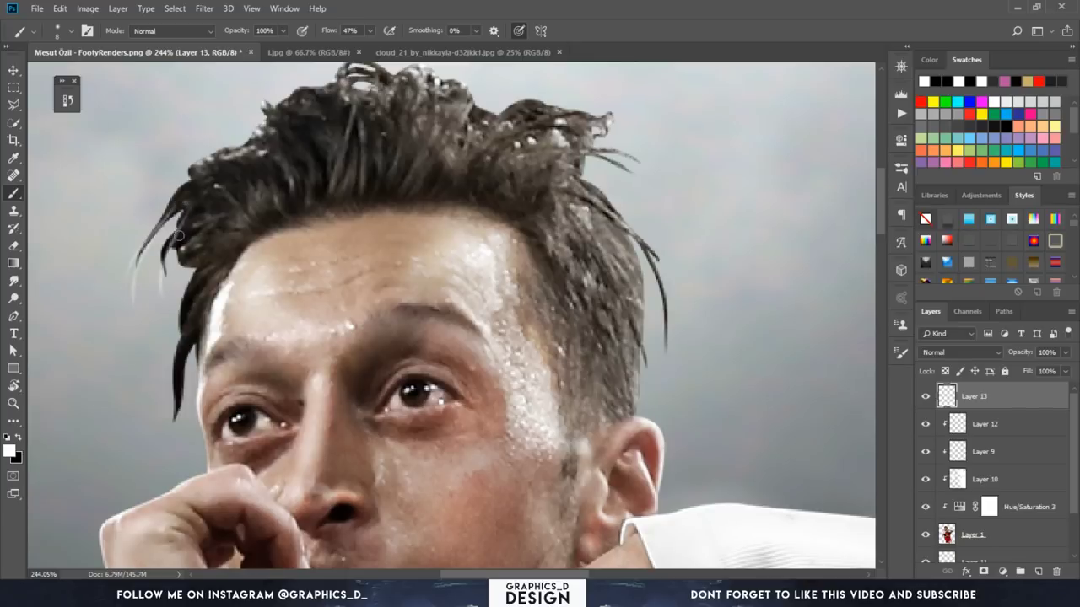
left_click(172, 244, "alt")
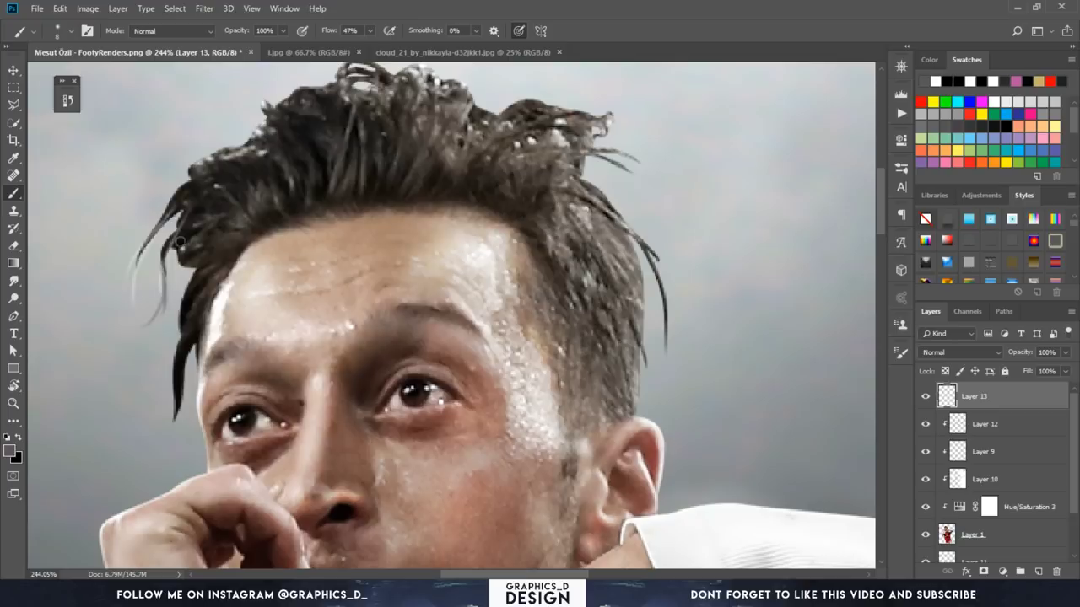
left_click_drag(183, 248, 151, 338)
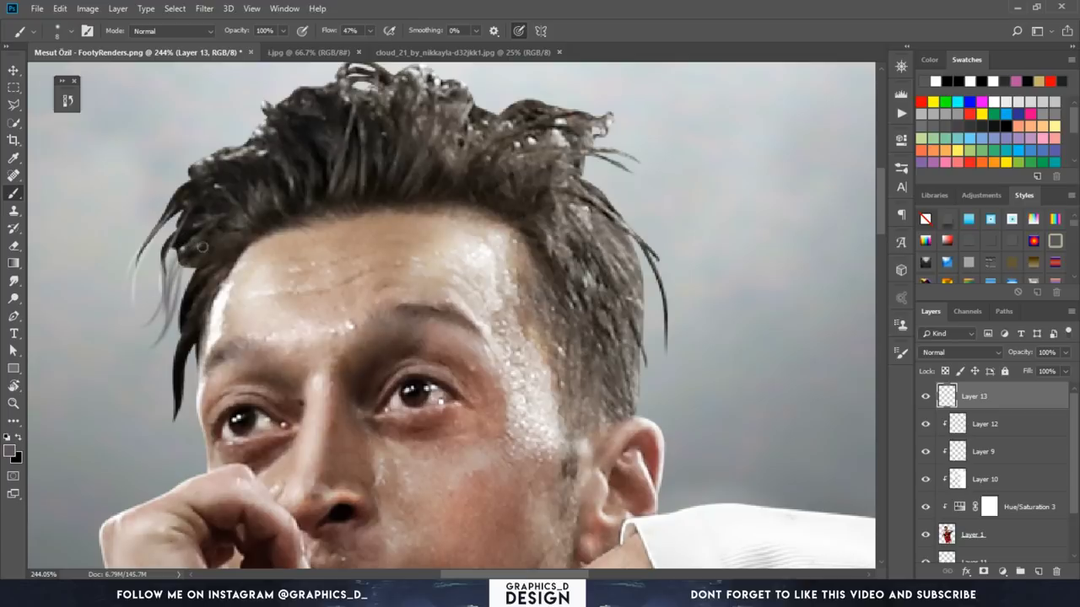
left_click(184, 238, "alt")
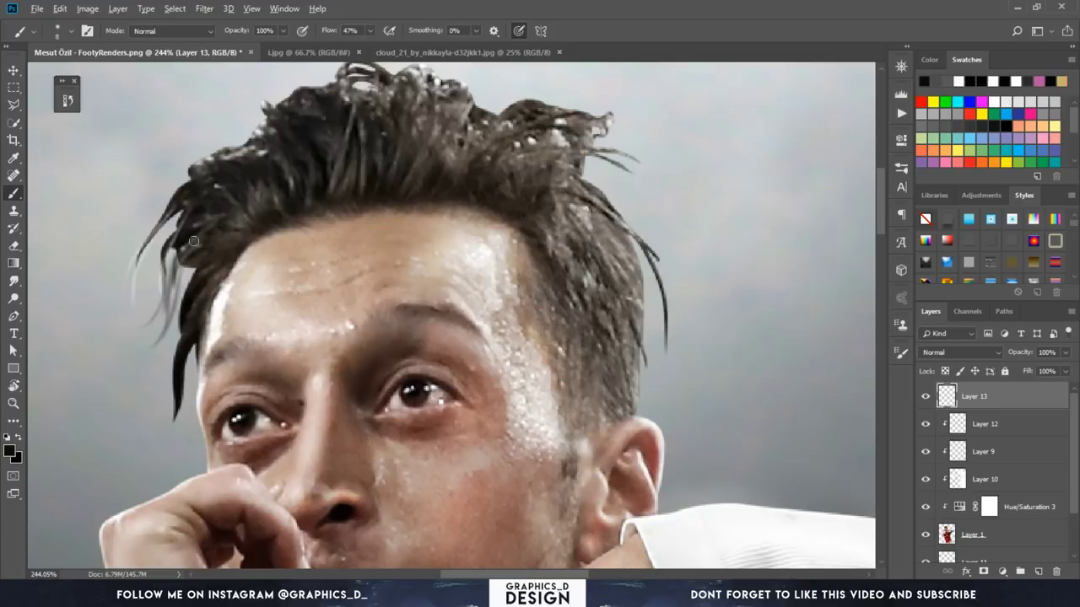
left_click_drag(184, 249, 156, 300)
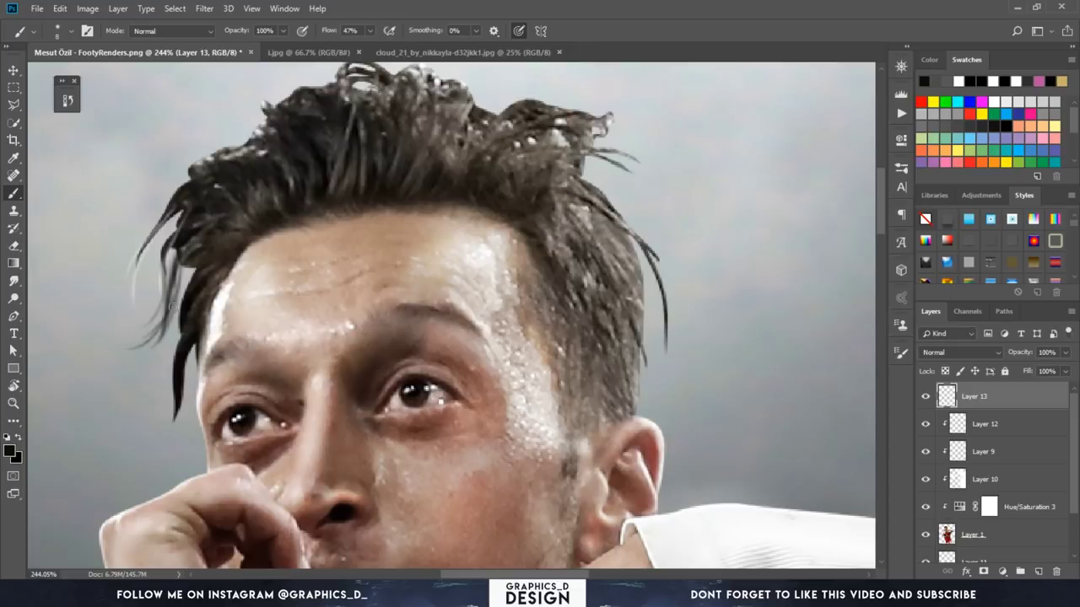
left_click_drag(197, 256, 162, 437)
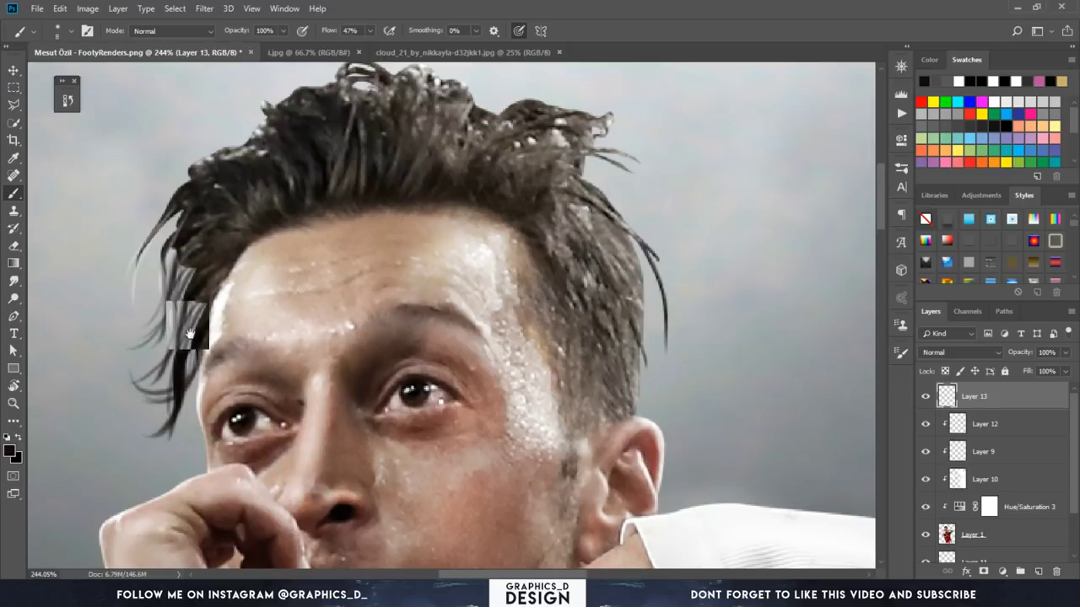
Step: Add another left-hairline strand and paint dark curly strands over the top of the hair
scroll(171, 388, "up", 2)
left_click_drag(188, 291, 167, 384)
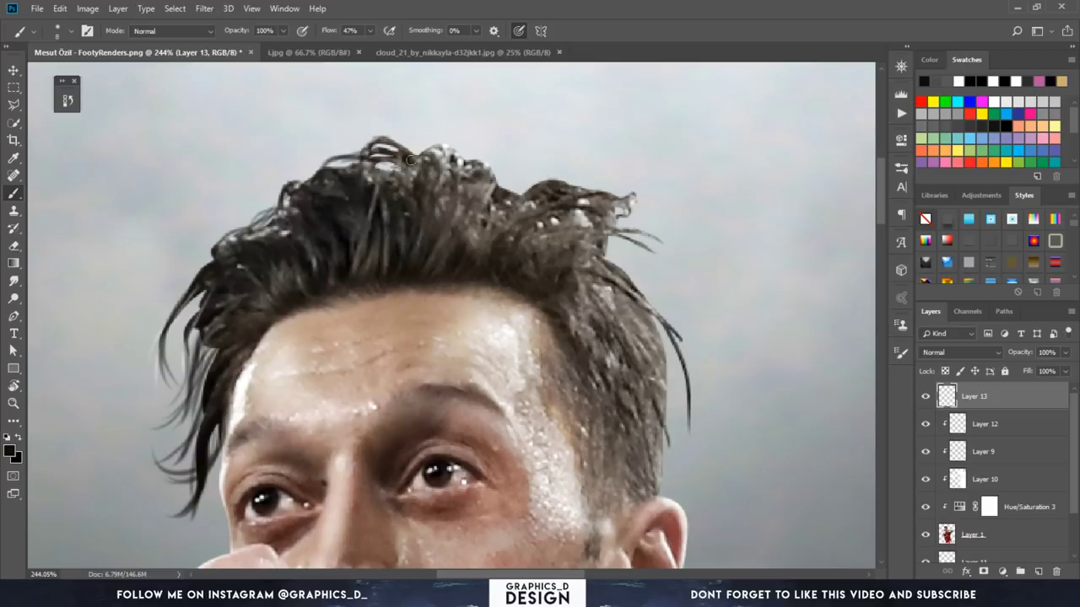
left_click_drag(380, 145, 318, 166)
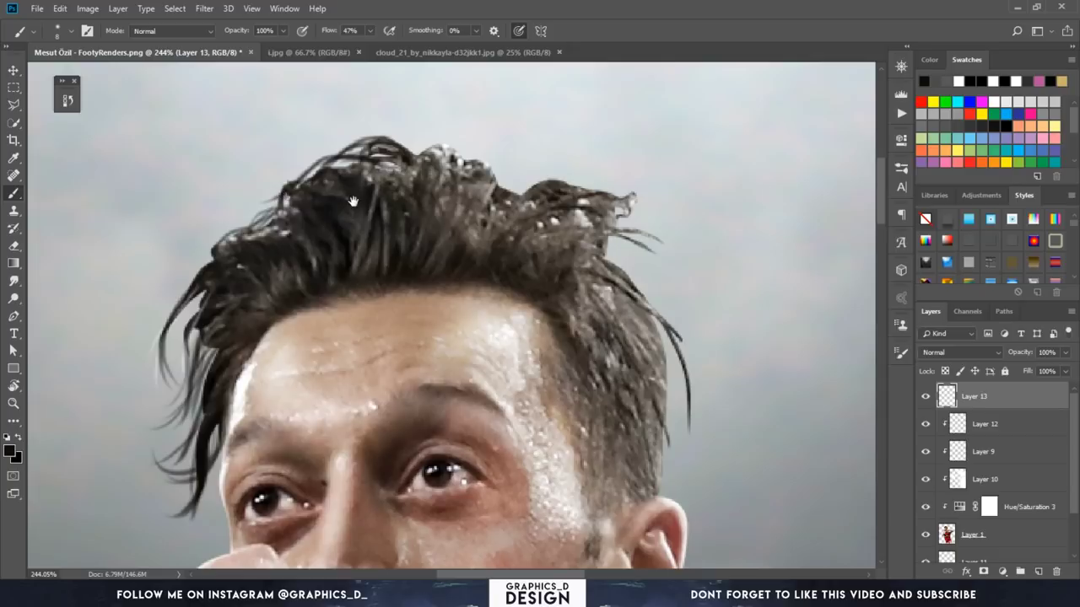
left_click_drag(289, 202, 154, 211)
mouse_move(279, 162)
left_mouse_down()
mouse_move(325, 168)
mouse_move(309, 169)
mouse_move(361, 184)
mouse_move(371, 199)
mouse_move(342, 165)
mouse_move(318, 157)
mouse_move(407, 199)
mouse_move(342, 171)
left_mouse_up()
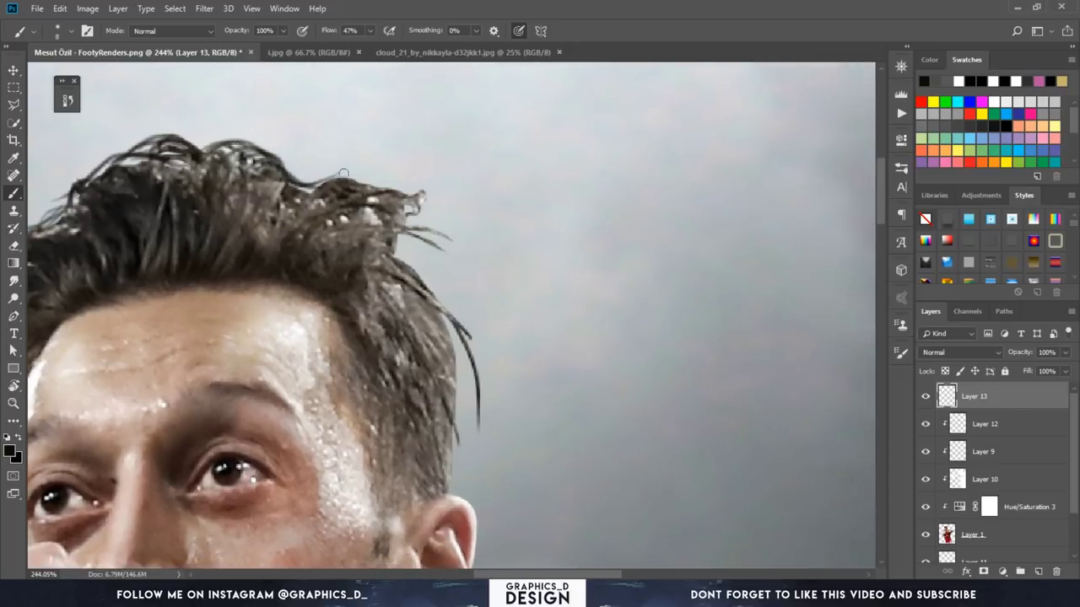
mouse_move(295, 198)
left_mouse_down()
mouse_move(371, 179)
mouse_move(349, 181)
mouse_move(438, 203)
mouse_move(444, 225)
left_mouse_up()
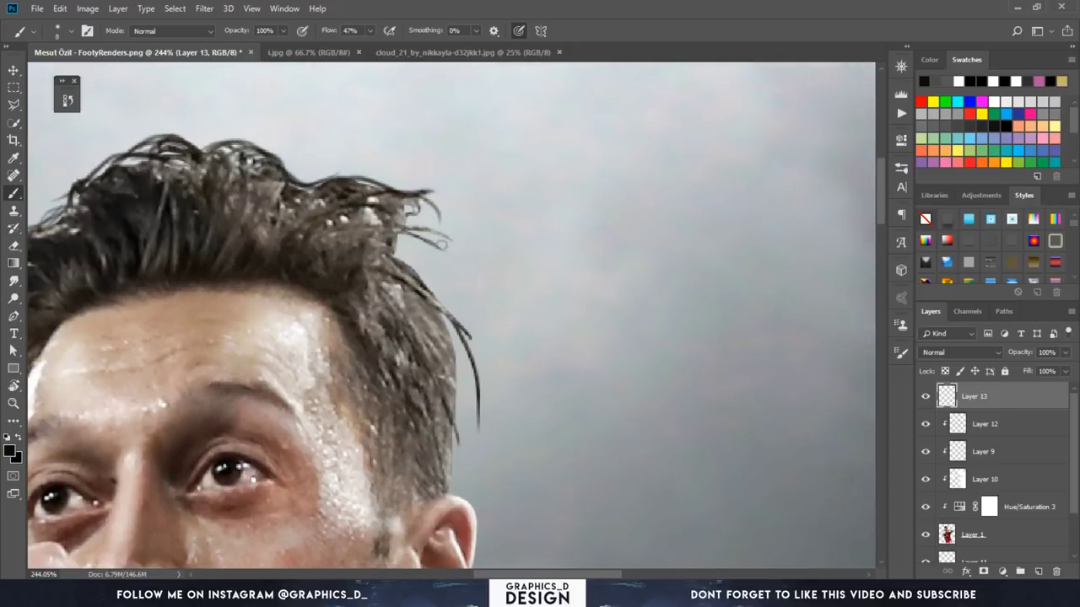
Step: Paint strands reaching right and darken the right hair edge, undoing a stray stroke
left_click_drag(391, 189, 447, 248)
mouse_move(388, 223)
left_mouse_down()
mouse_move(432, 233)
mouse_move(462, 302)
left_mouse_up()
mouse_move(371, 249)
left_mouse_down()
mouse_move(447, 296)
mouse_move(443, 240)
mouse_move(443, 270)
mouse_move(405, 197)
mouse_move(388, 211)
mouse_move(420, 253)
left_mouse_up()
key("ctrl+z")
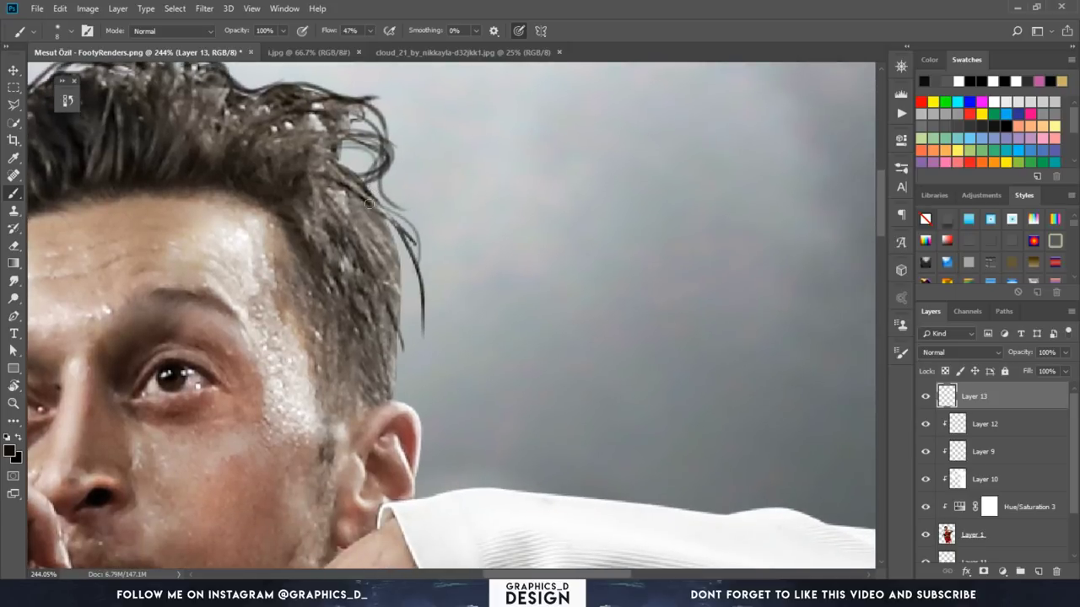
left_click_drag(369, 204, 420, 327)
left_click_drag(407, 234, 362, 314)
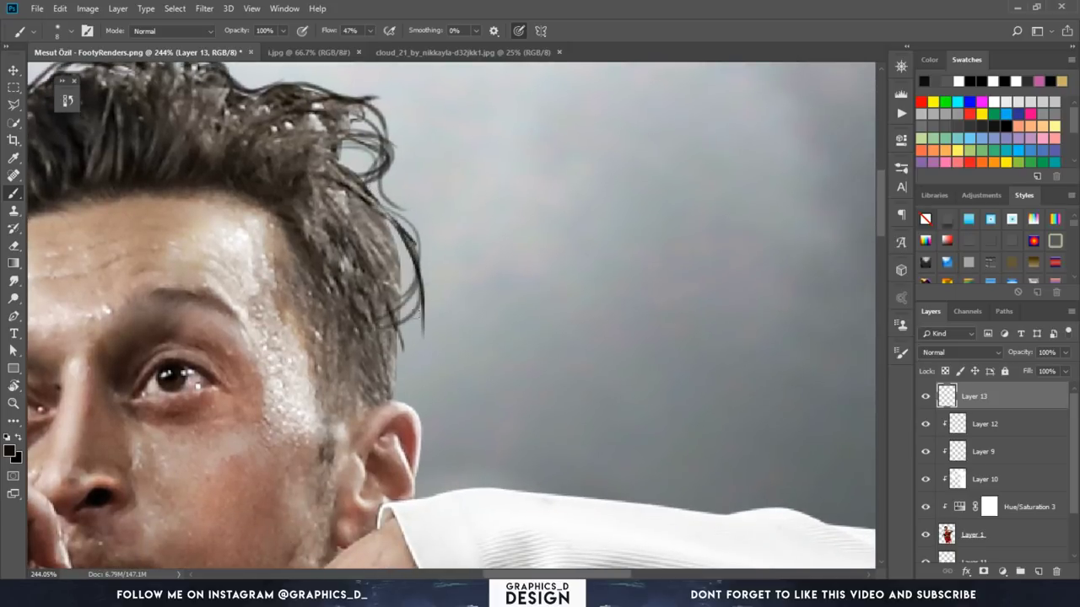
Step: Add more dark strands and long curls down the right side of the hair
left_click_drag(394, 229, 422, 312)
mouse_move(412, 260)
left_mouse_down()
mouse_move(417, 327)
mouse_move(414, 314)
mouse_move(396, 362)
left_mouse_up()
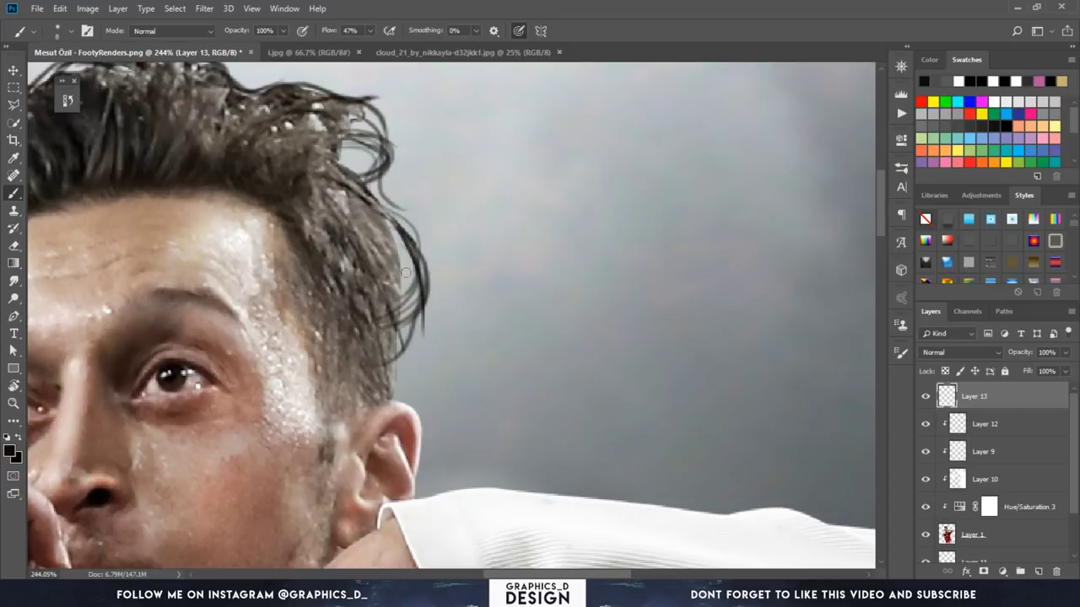
left_click_drag(390, 226, 406, 337)
left_click_drag(379, 221, 413, 255)
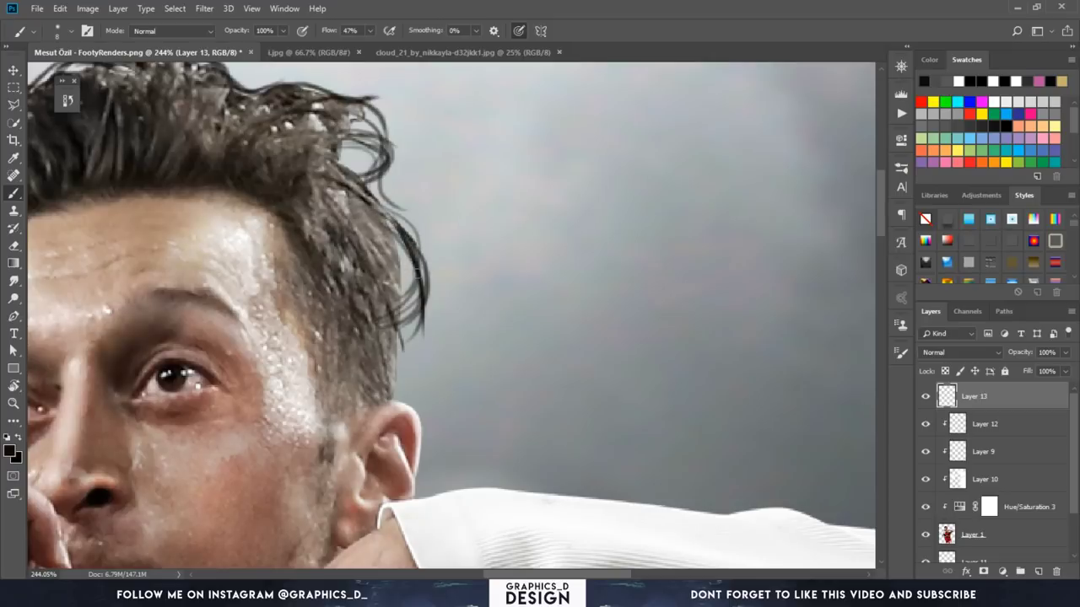
mouse_move(364, 200)
left_mouse_down()
mouse_move(416, 258)
mouse_move(432, 360)
left_mouse_up()
left_click_drag(410, 275, 441, 358)
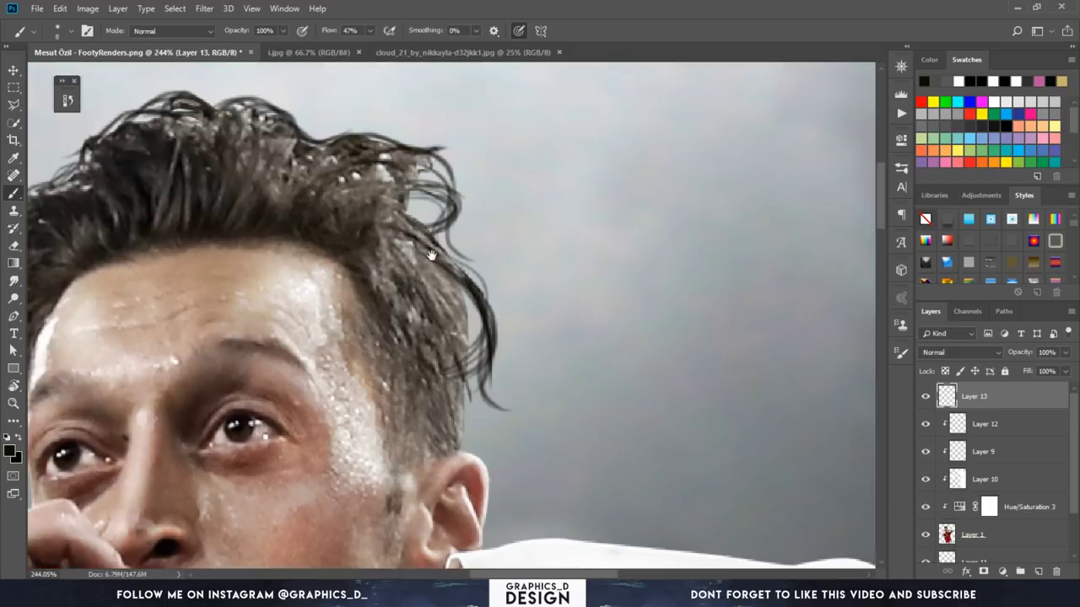
left_click_drag(324, 184, 401, 243)
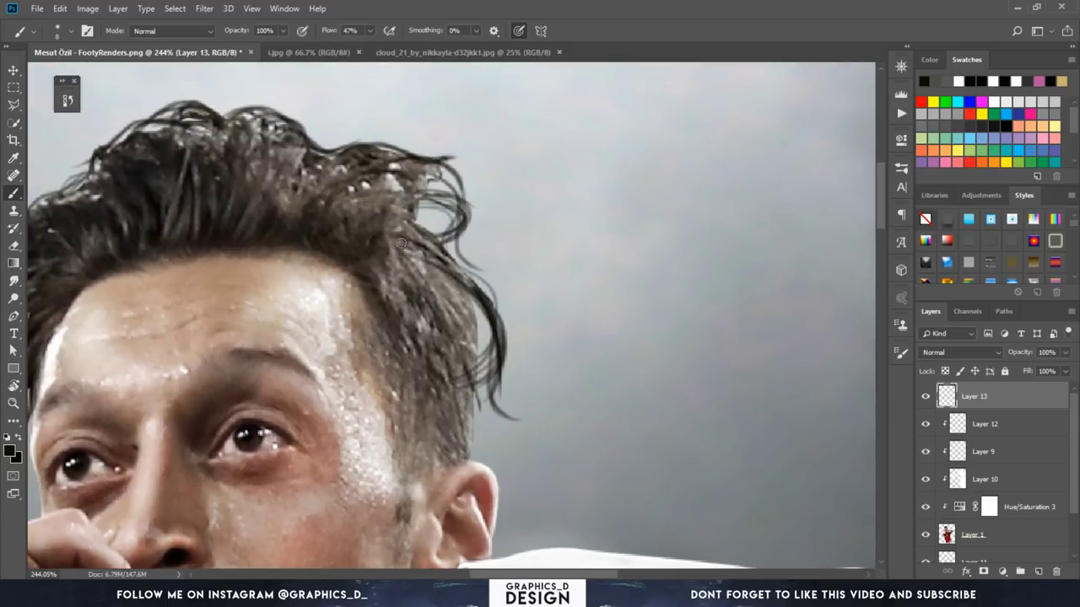
scroll(405, 232, "down", 2)
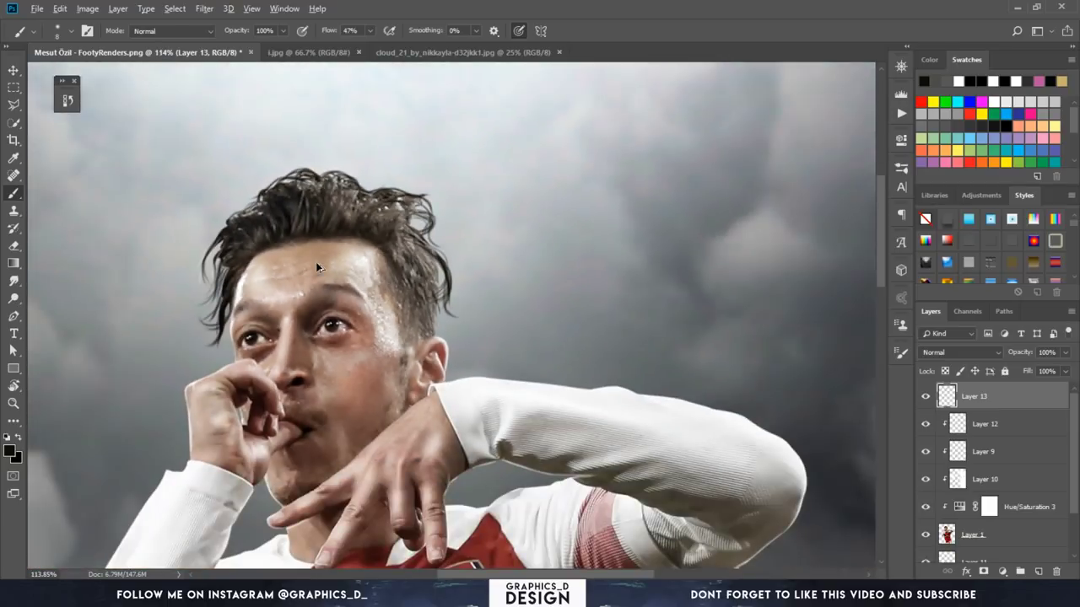
Step: Swap to white and lightly brighten the hair's left edge and top
scroll(316, 261, "down", 2)
scroll(354, 248, "up", 2)
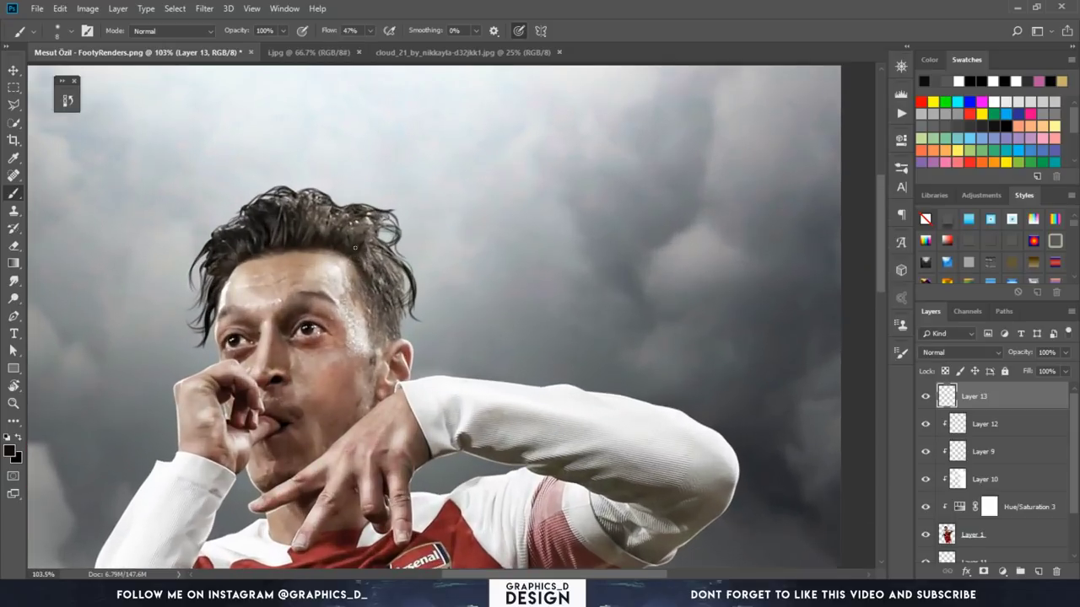
key("x")
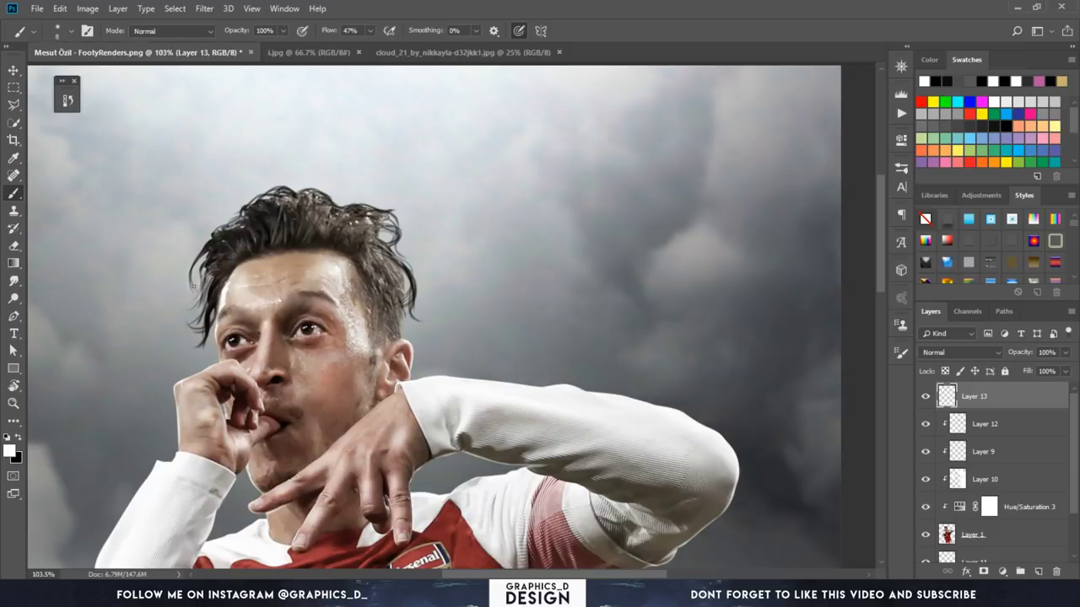
left_click_drag(193, 245, 228, 268)
left_click_drag(257, 194, 261, 221)
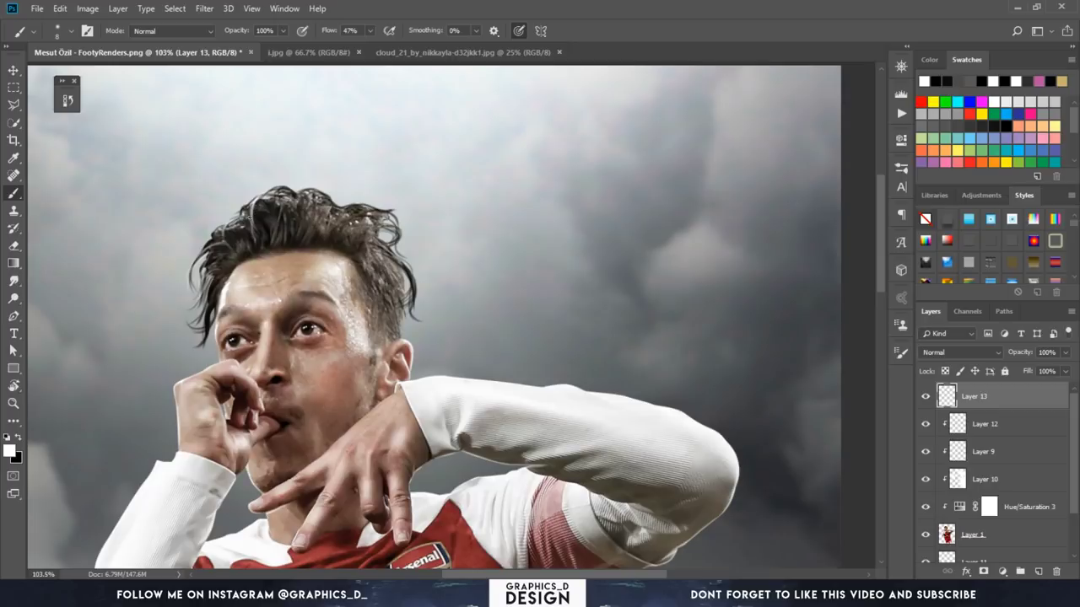
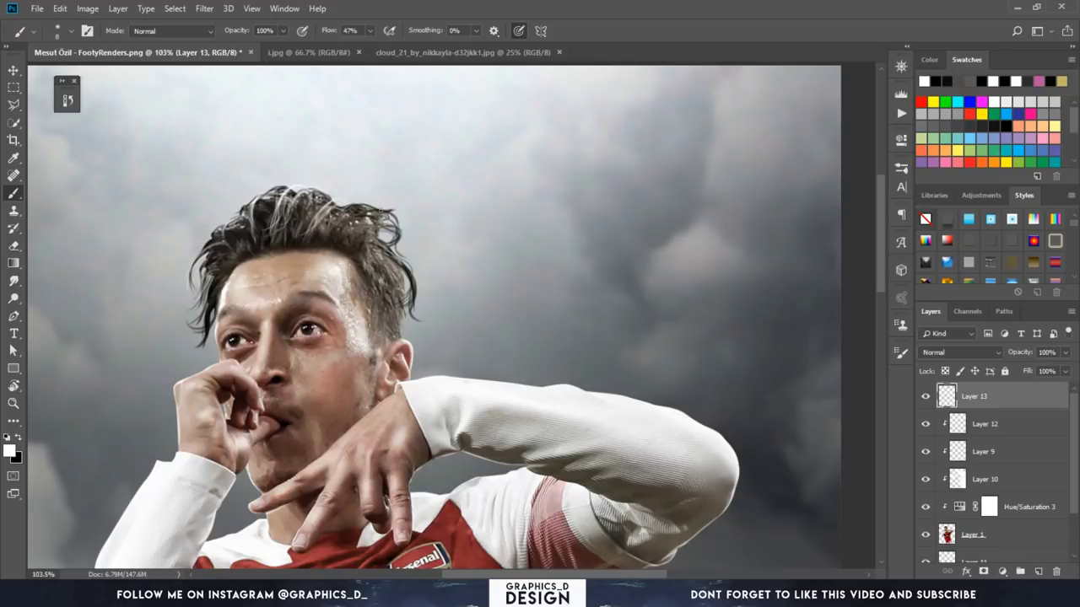
Step: Brush a faint bright strand across the top of the hair on Layer 13, then zoom out to the full canvas
left_click_drag(351, 237, 376, 243)
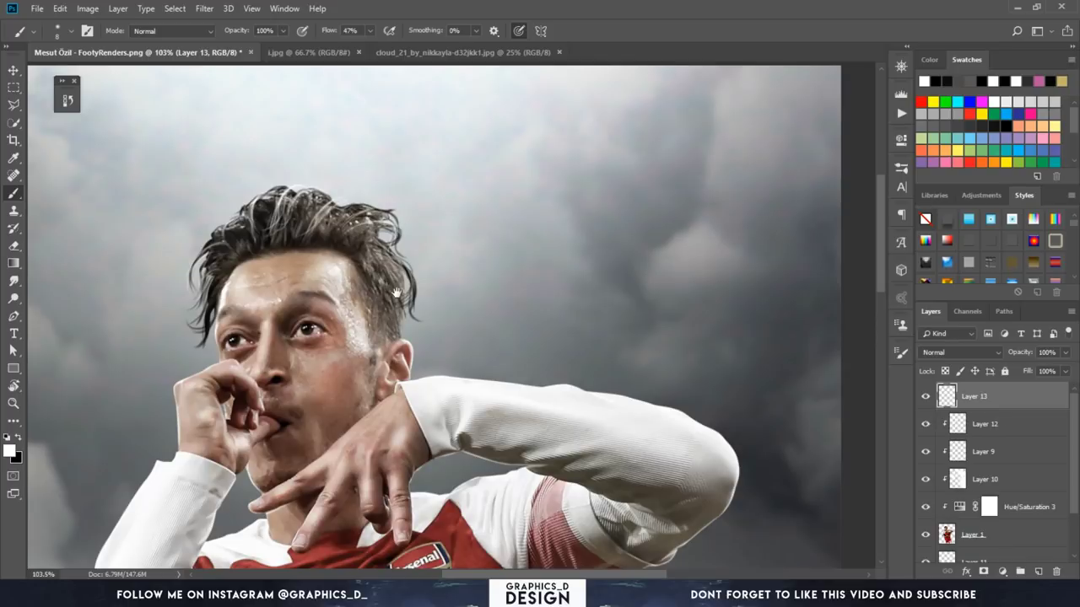
left_click_drag(397, 293, 398, 249)
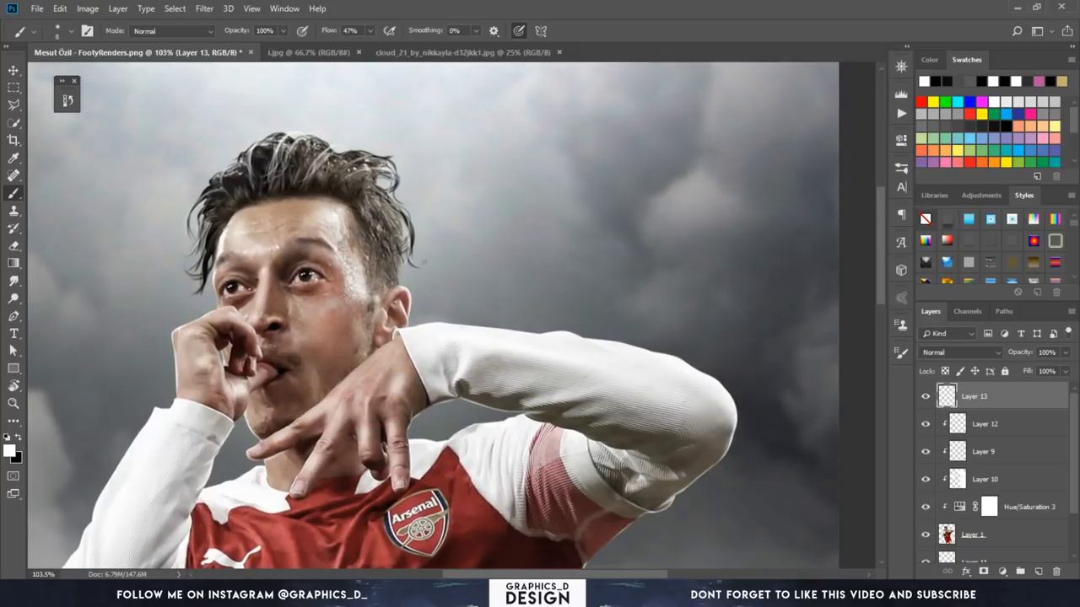
left_click_drag(350, 268, 384, 317)
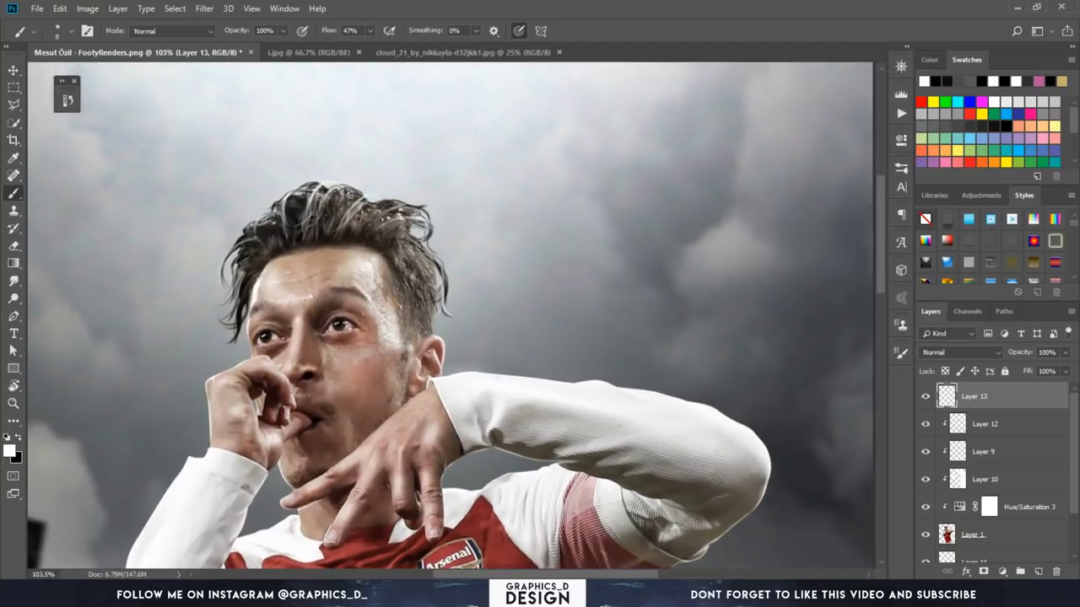
scroll(344, 205, "down", 4)
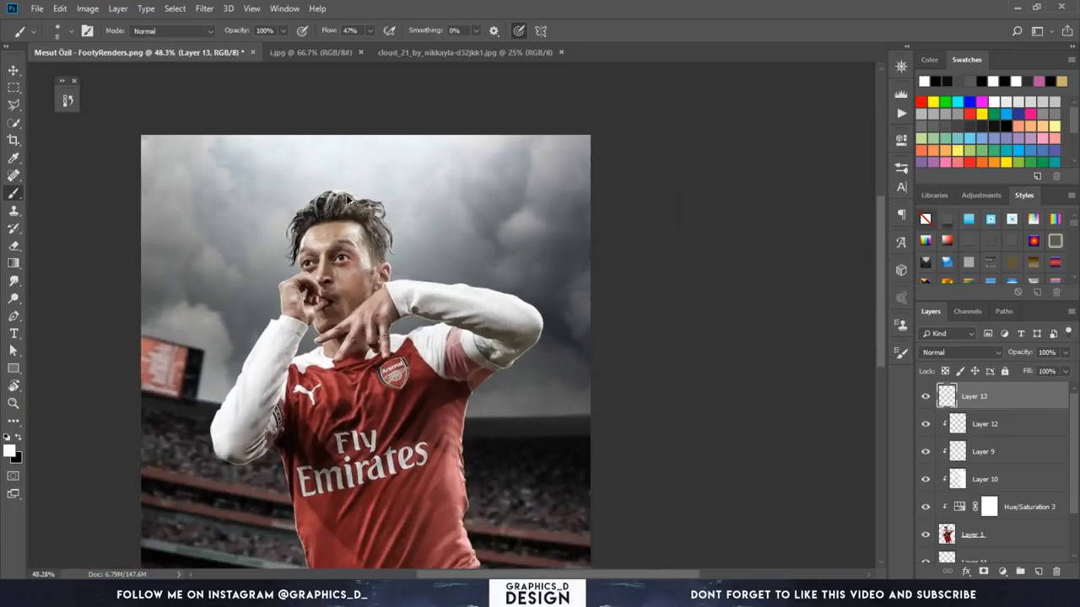
scroll(396, 185, "down", 2)
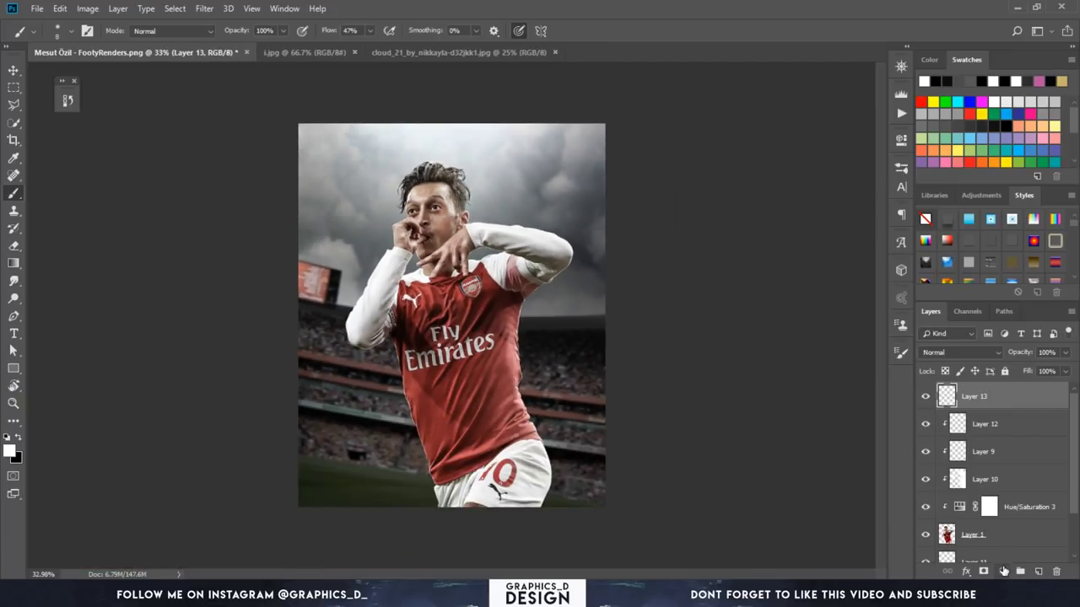
Step: Add a Curves adjustment layer, leaving its channel unchanged
left_click(1003, 571)
left_click(995, 394)
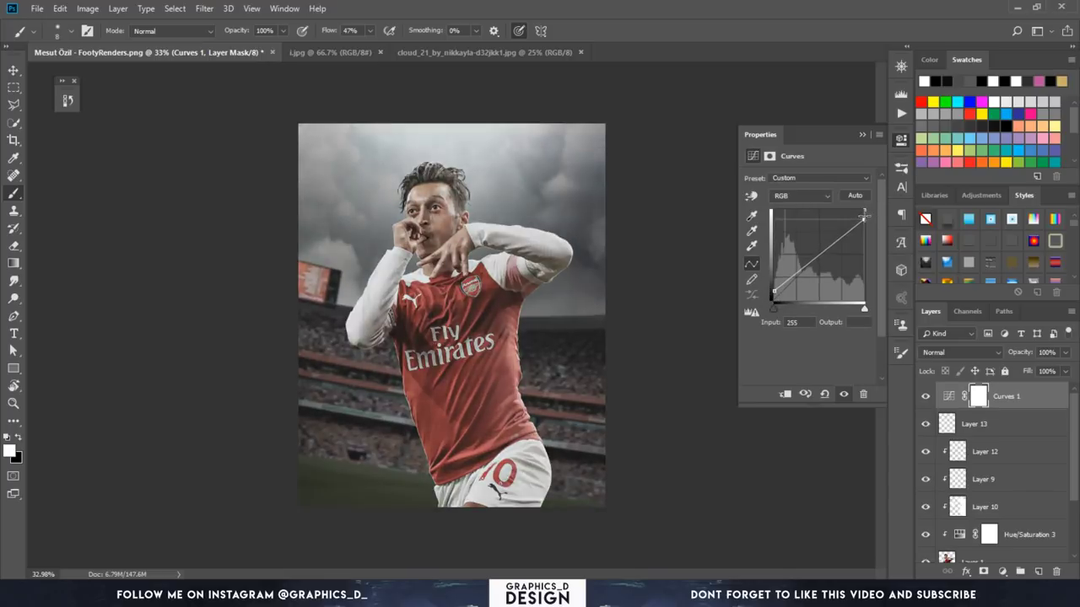
left_click(818, 196)
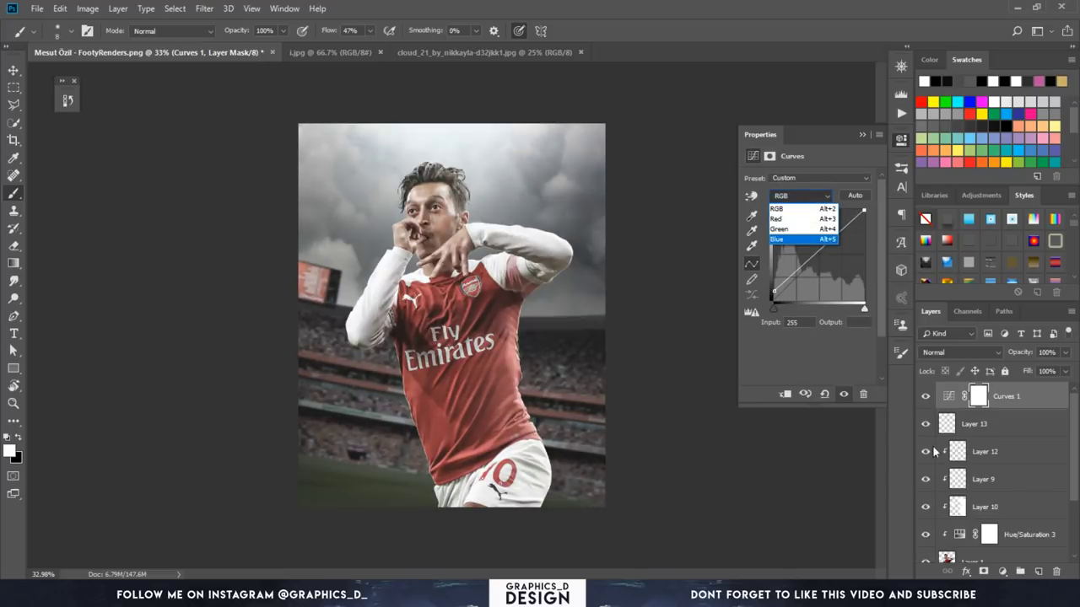
left_click(1002, 571)
Step: Add a Color Balance layer with Midtones Red +20 and Highlights warmed, Yellow about -12
left_click(1002, 571)
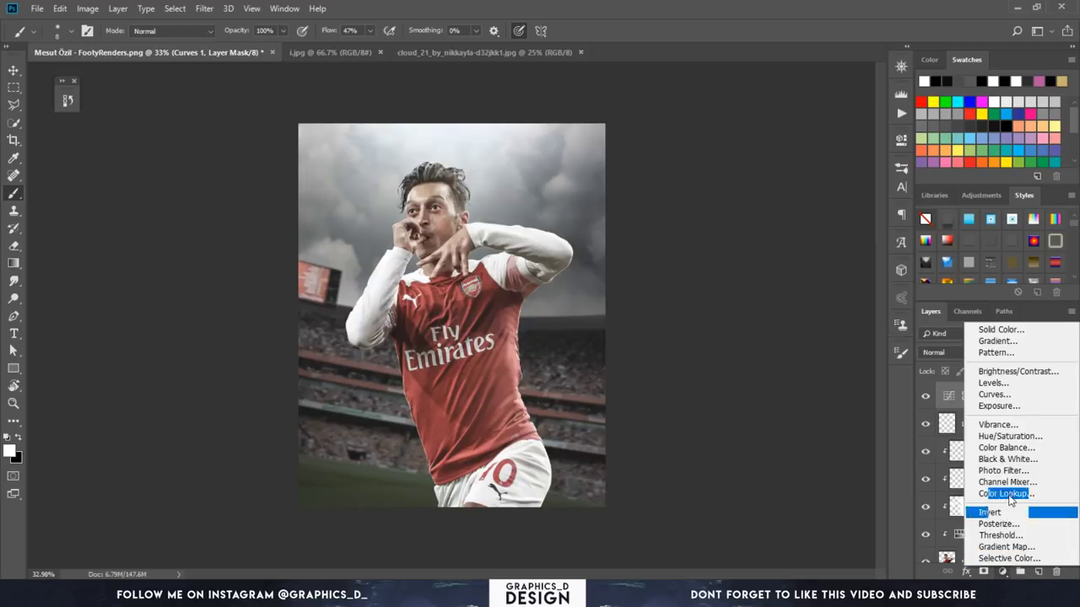
left_click(1006, 447)
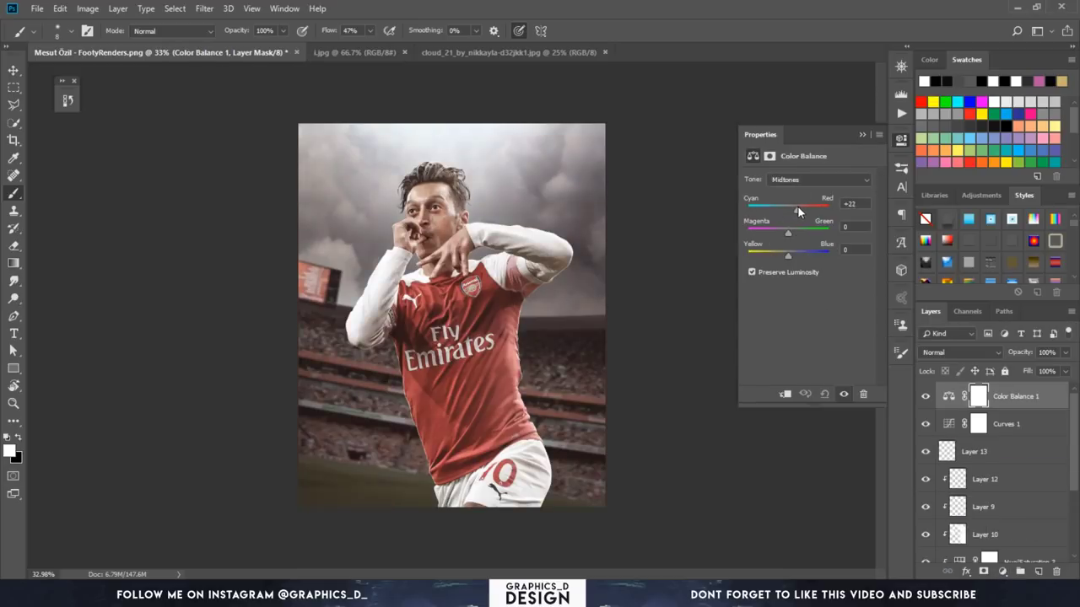
left_click_drag(798, 206, 795, 207)
left_click_drag(788, 254, 782, 254)
left_click(789, 234)
left_click_drag(783, 256, 788, 253)
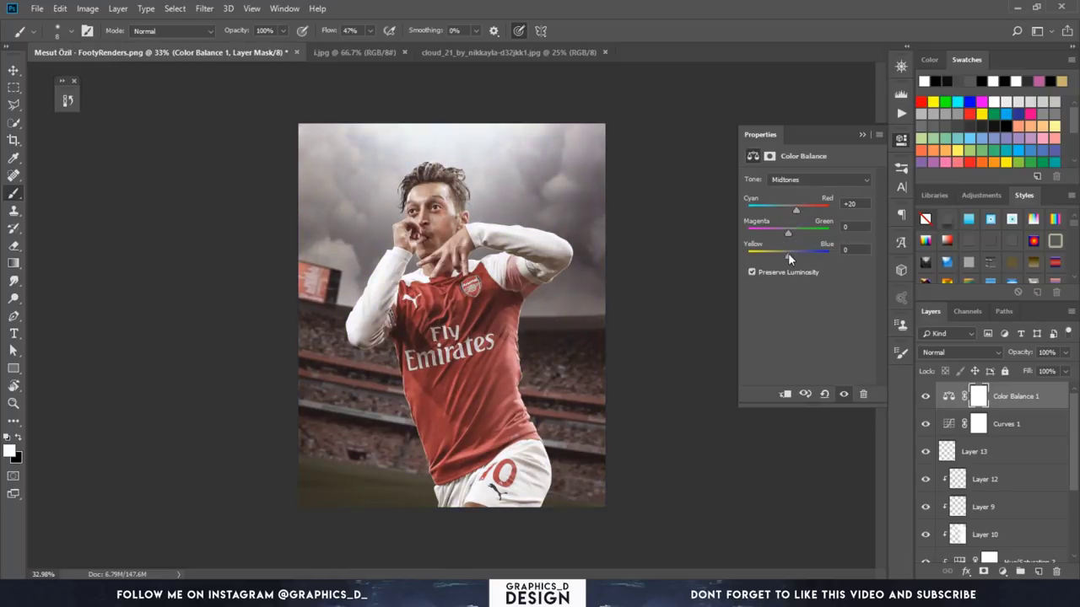
left_click(802, 179)
left_click(789, 203)
mouse_move(788, 210)
left_mouse_down()
mouse_move(801, 211)
mouse_move(790, 214)
left_mouse_up()
left_click_drag(776, 258, 783, 258)
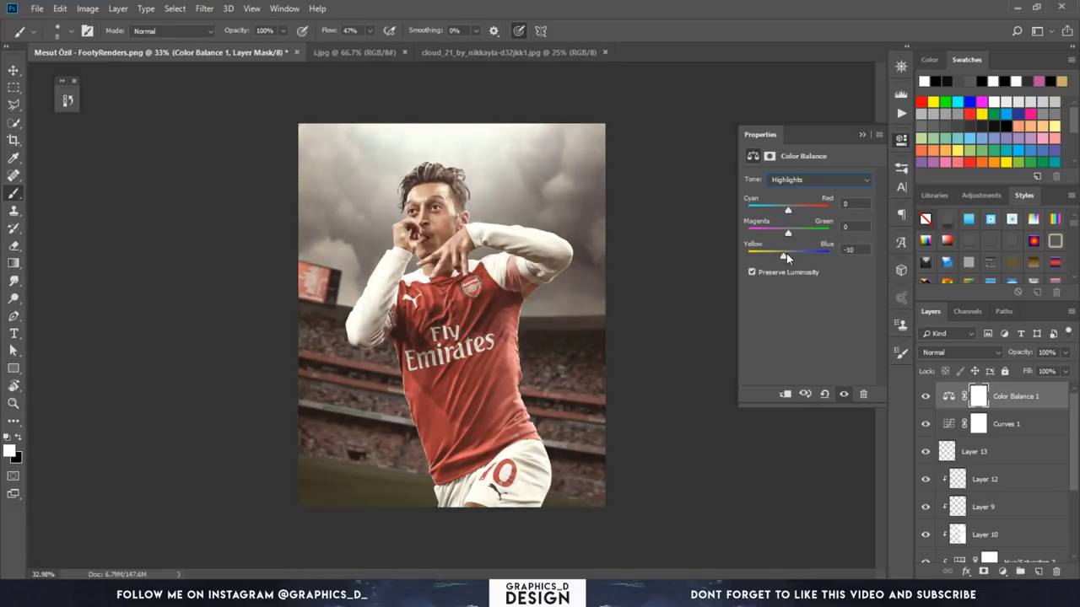
Step: Tint the Color Balance shadows with Red +18 and Blue +18
left_click(801, 179)
left_click(799, 200)
left_click(800, 180)
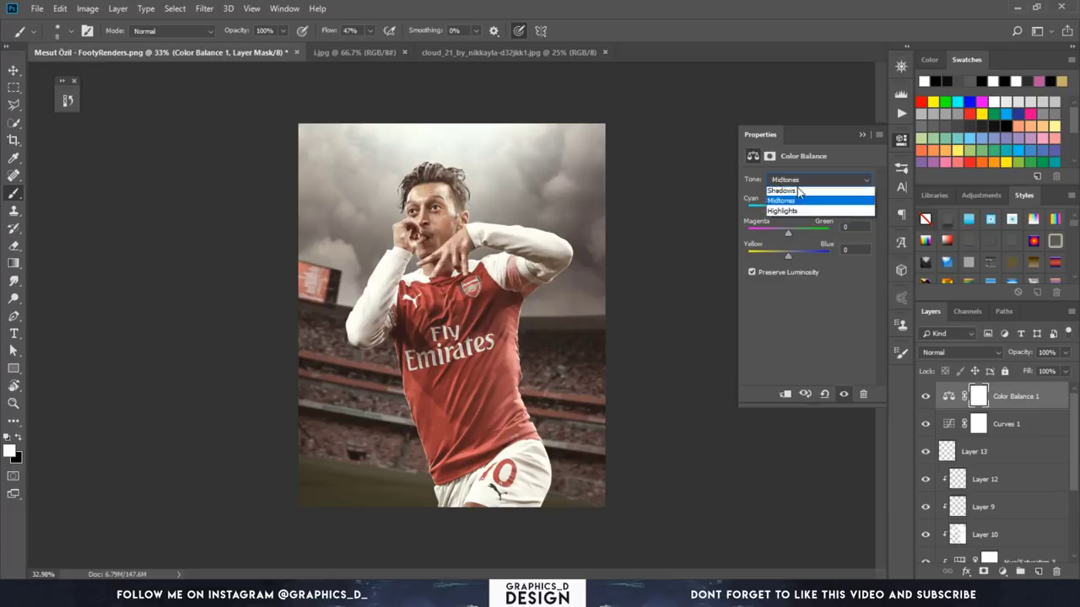
left_click(799, 190)
left_click_drag(789, 207, 794, 212)
left_click_drag(790, 253, 797, 253)
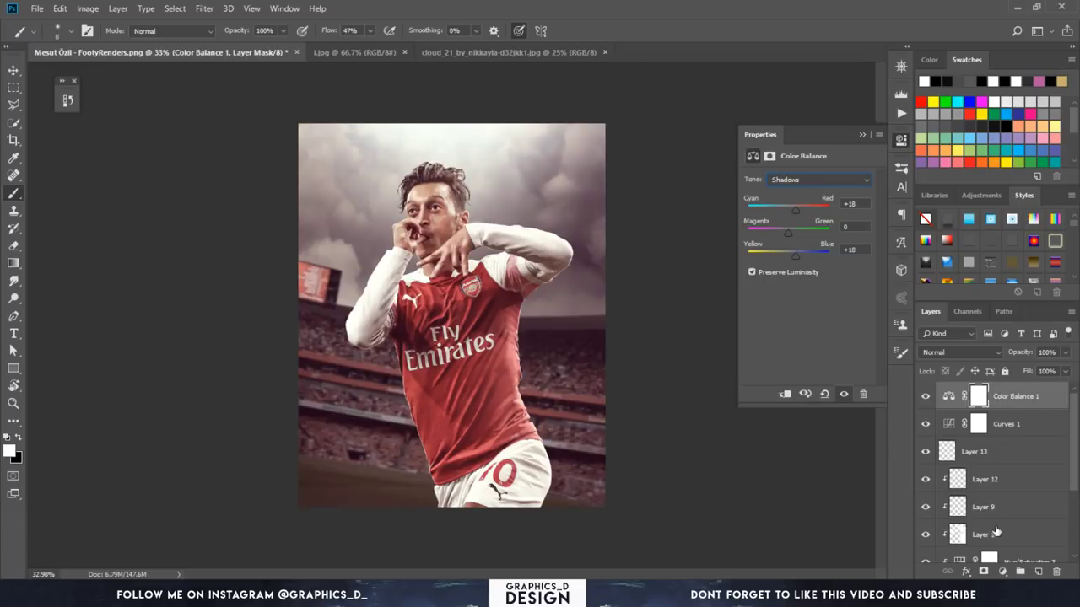
Step: Add a Gradient Map layer using the Violet, Orange preset
left_click(1003, 572)
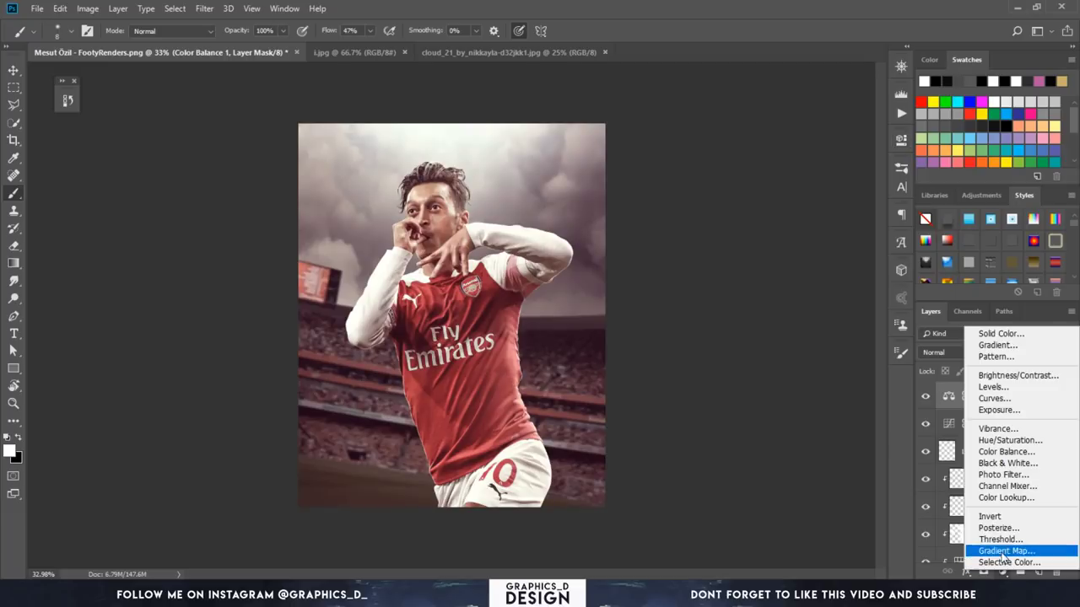
left_click(1004, 550)
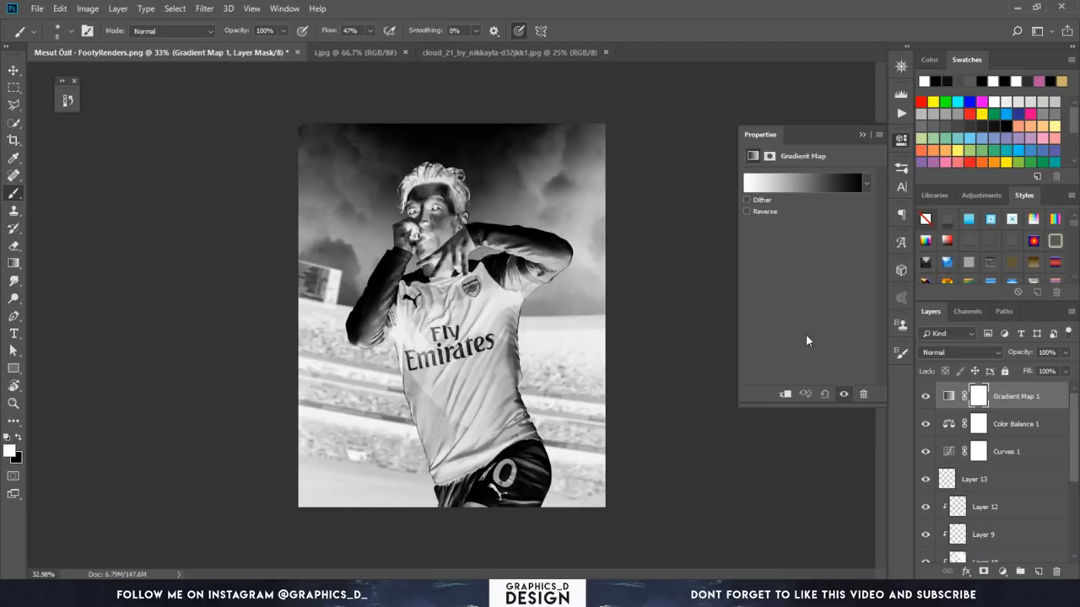
left_click(805, 184)
left_click(807, 135)
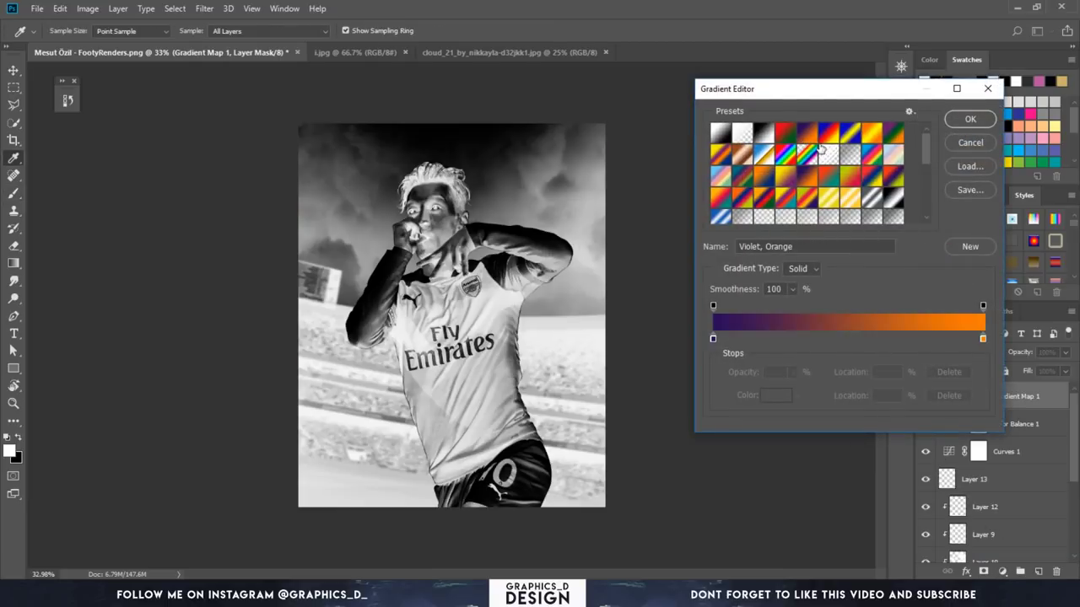
left_click(966, 124)
Step: Blend the Gradient Map as Soft Light with Fill lowered to 33%
left_click(960, 353)
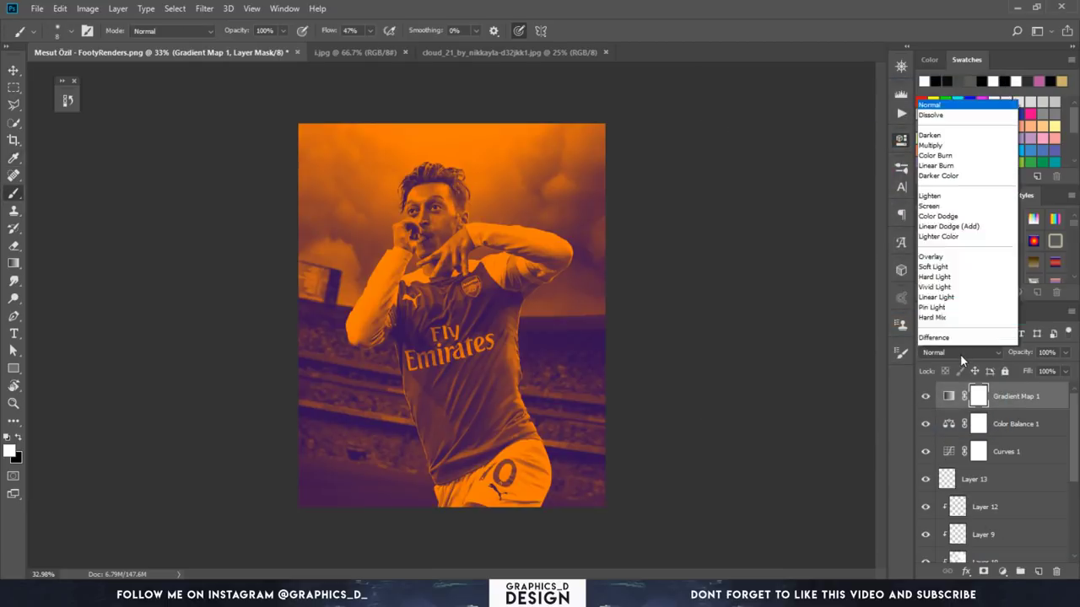
left_click(953, 184)
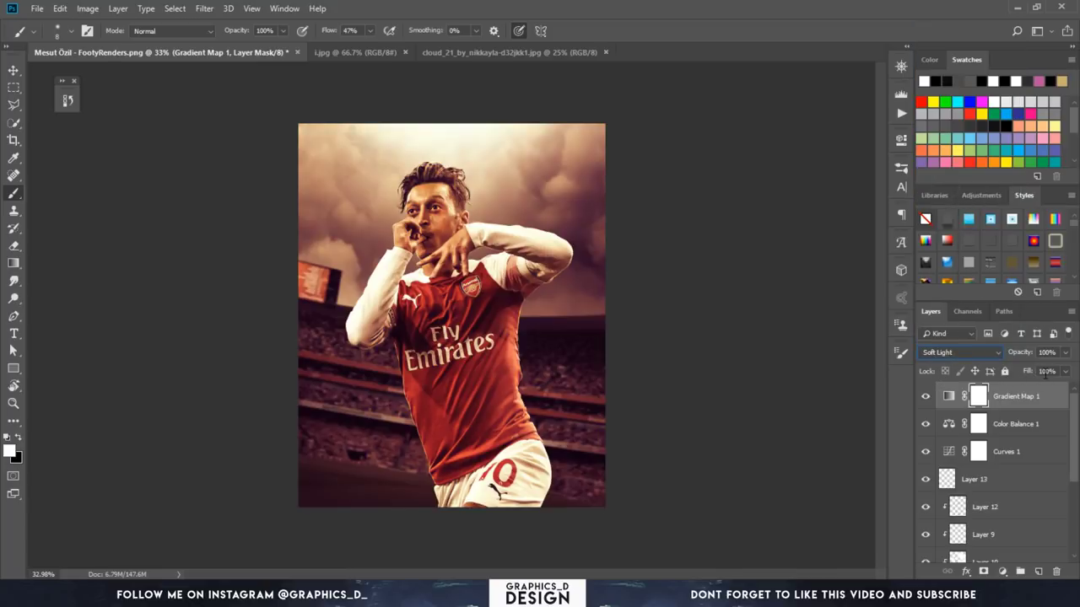
mouse_move(1027, 371)
left_mouse_down()
mouse_move(969, 373)
mouse_move(981, 373)
left_mouse_up()
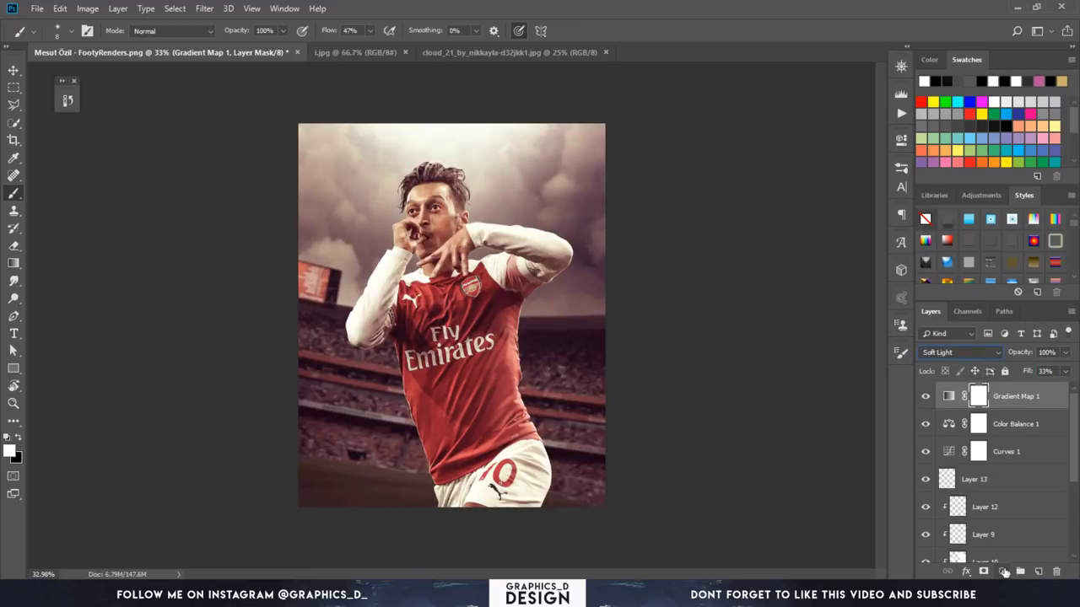
left_click(1003, 571)
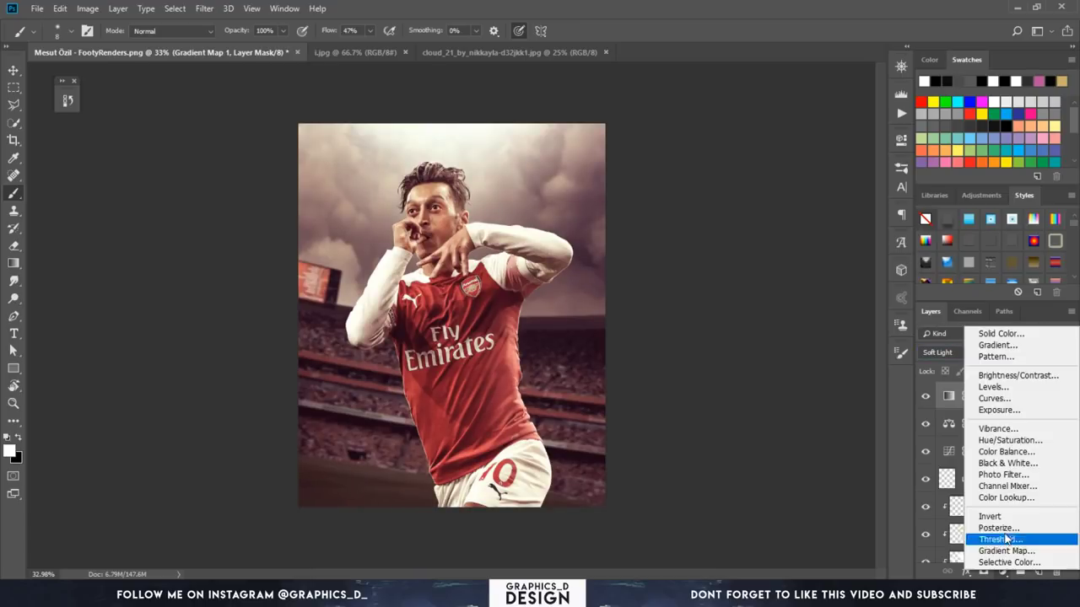
Step: Add a darkening Curves 2 layer, mask it off the player's head with large soft black brush, fill about 84%
left_click(992, 398)
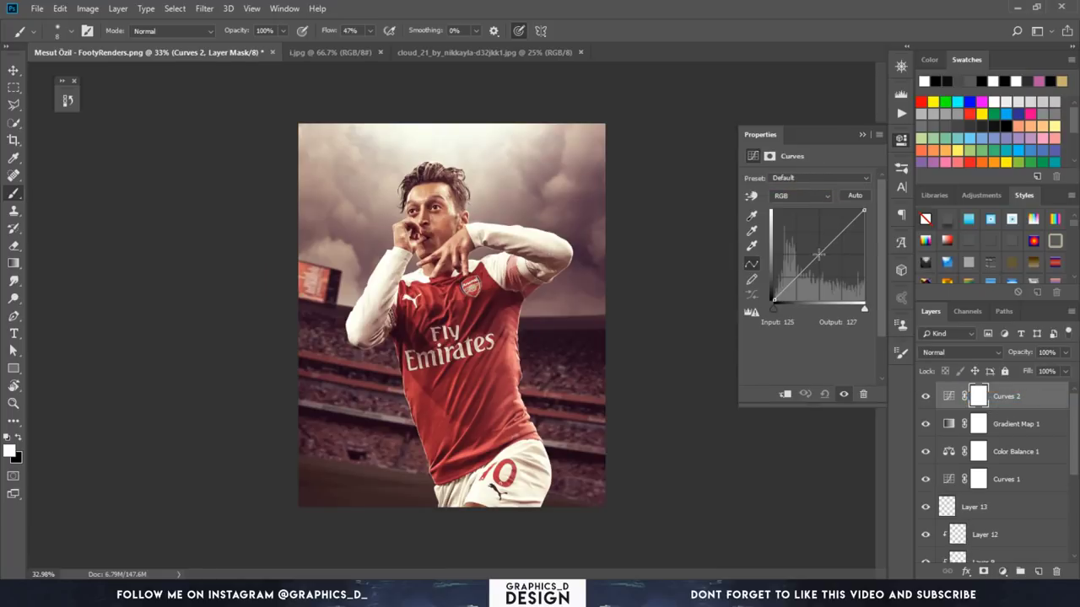
left_click_drag(818, 253, 824, 261)
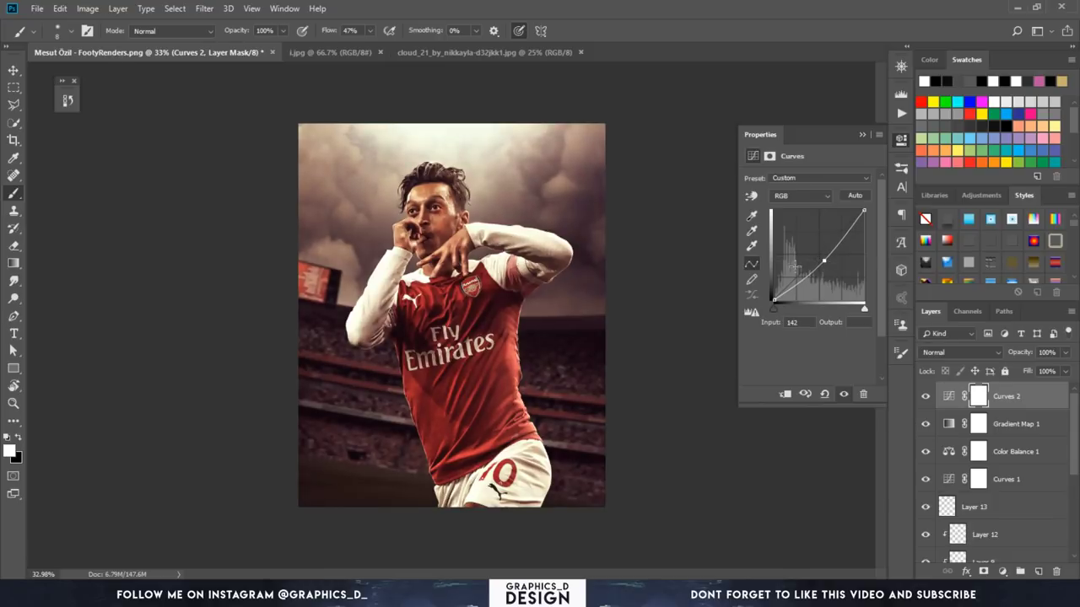
left_click(901, 139)
right_click(428, 229)
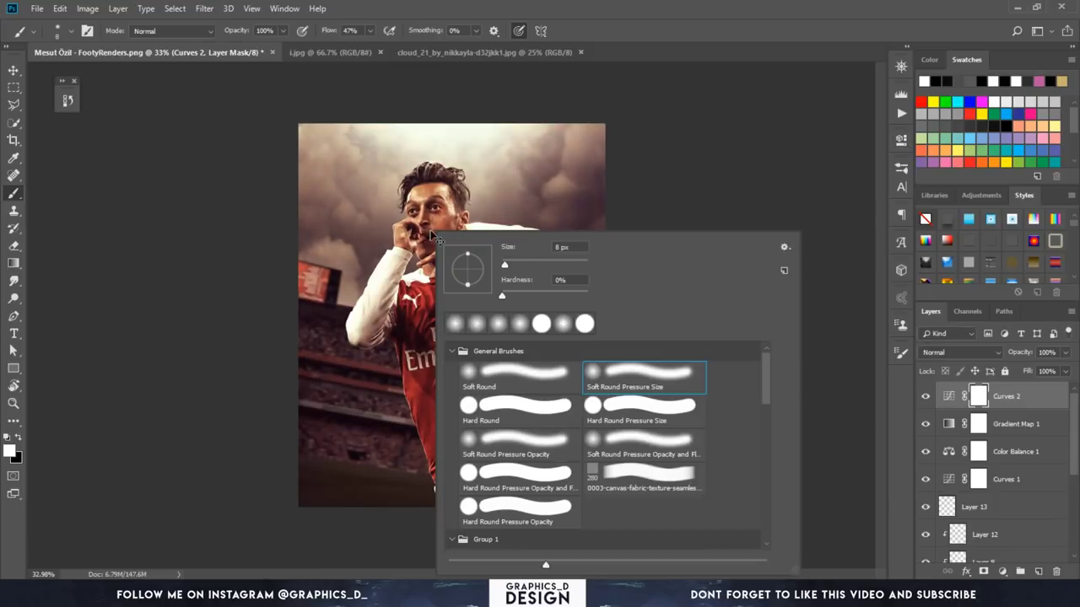
mouse_move(422, 193)
left_mouse_down()
mouse_move(374, 205)
mouse_move(435, 234)
left_mouse_up()
key("x")
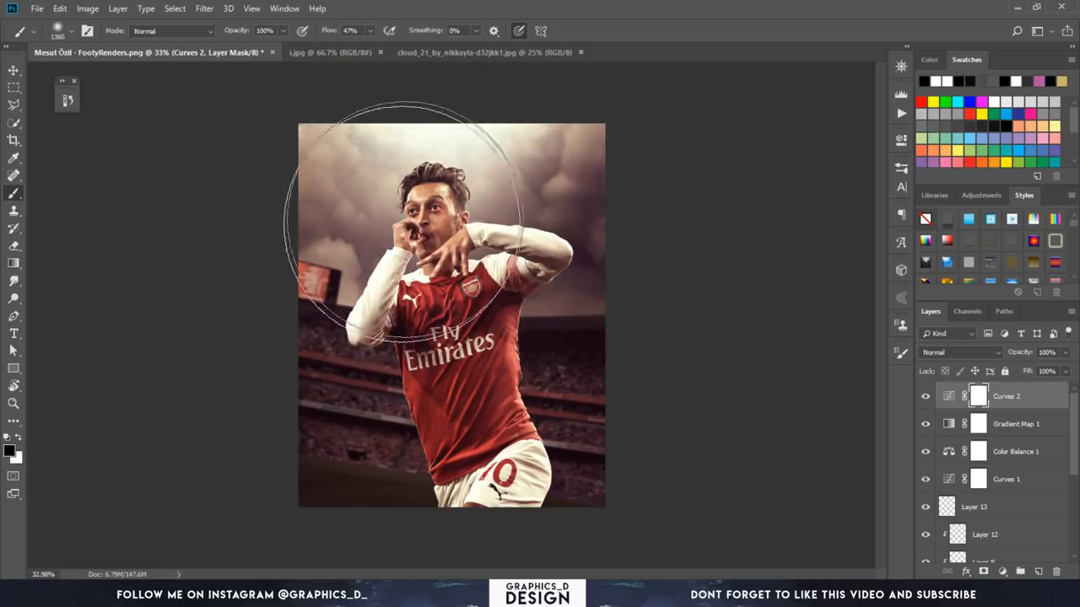
mouse_move(443, 343)
left_mouse_down()
mouse_move(433, 205)
mouse_move(398, 180)
mouse_move(337, 192)
mouse_move(409, 158)
left_mouse_up()
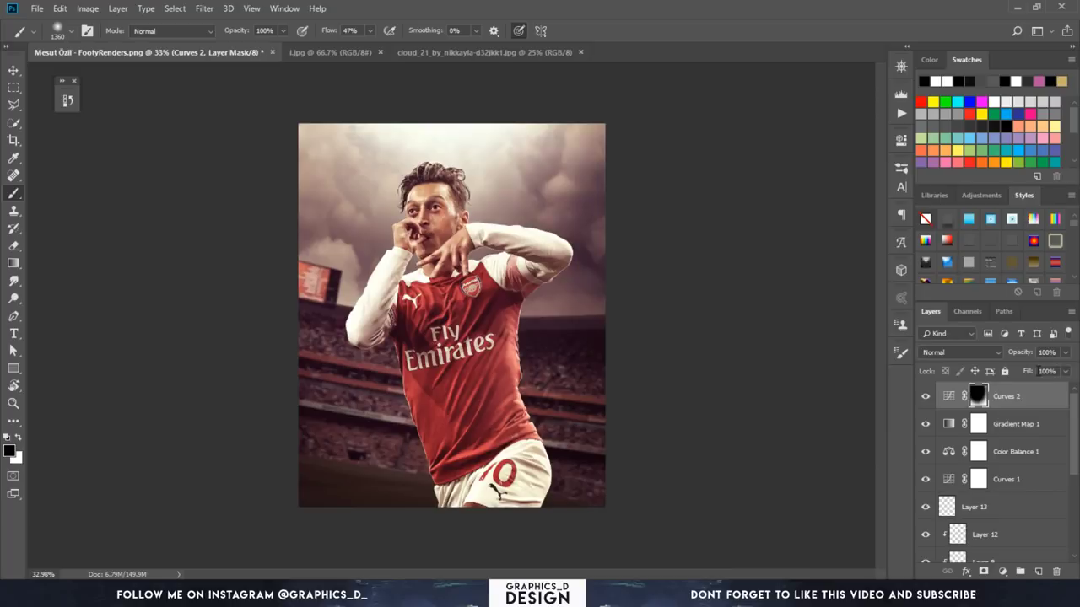
left_click_drag(1028, 374, 1021, 375)
Step: Group the layers down to Group 2 copy into Group 3 and duplicate it as Group 3 copy
scroll(1016, 438, "down", 5)
left_click(1010, 534, "shift")
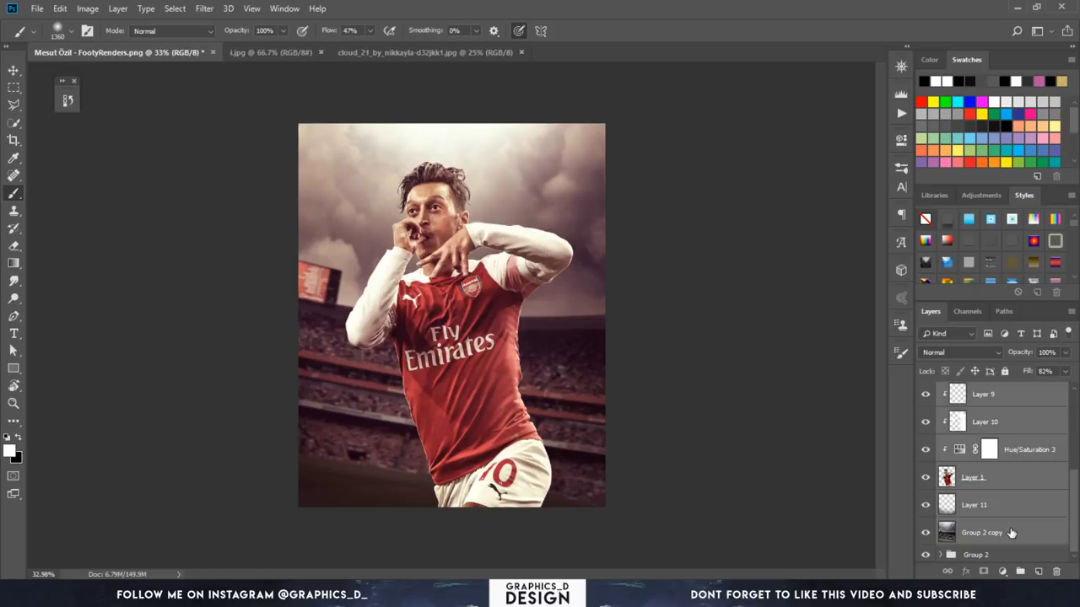
key("ctrl+g")
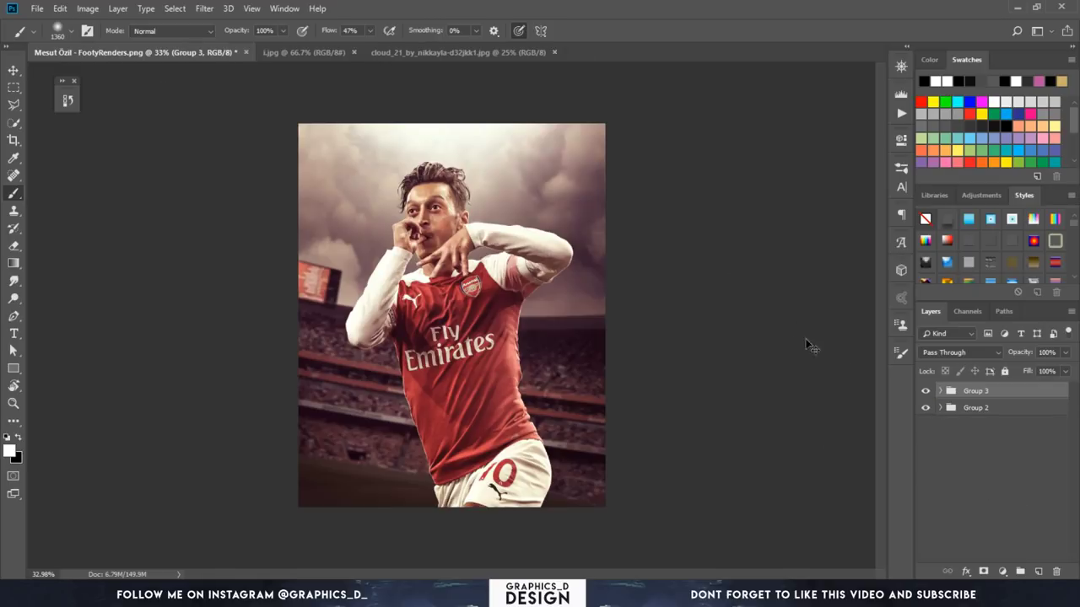
left_click_drag(1000, 391, 1037, 569)
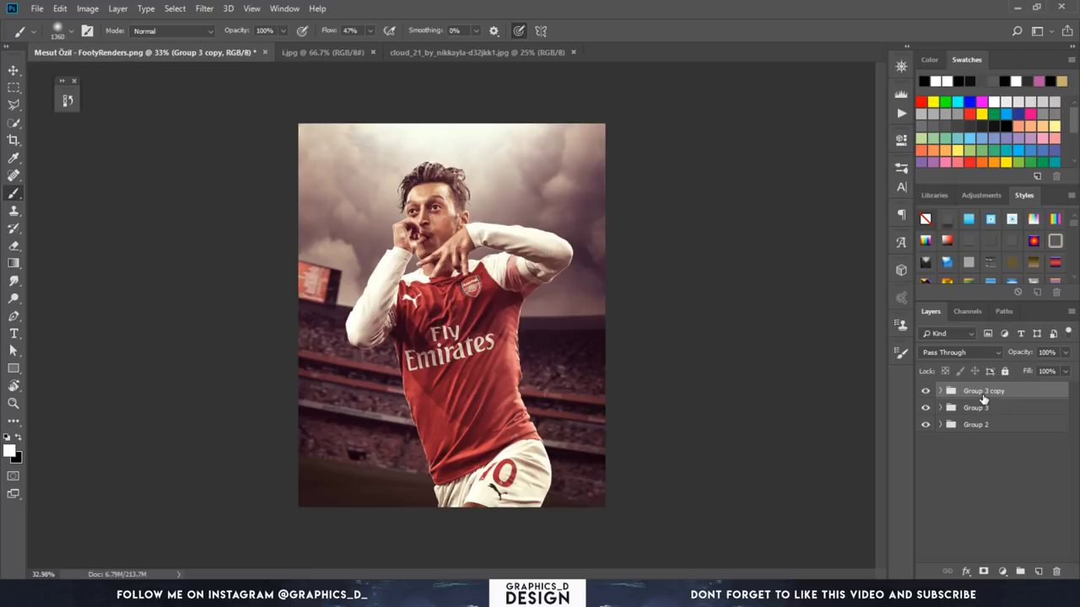
Step: Merge Group 3 copy into a single flattened layer
key("ctrl+e")
key("ctrl+z")
right_click(985, 392)
left_click(924, 474)
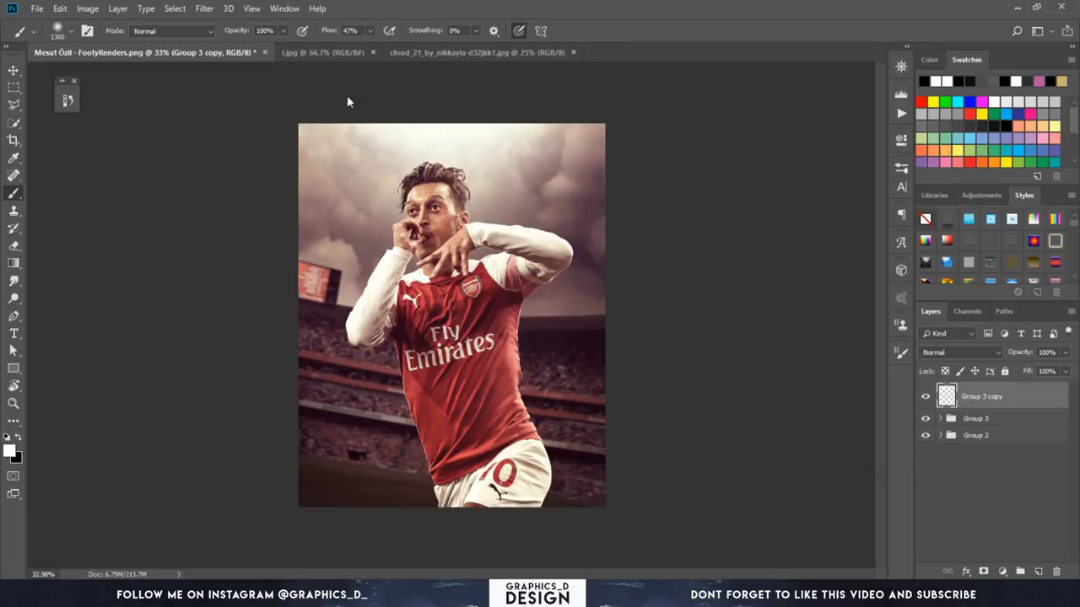
Step: Apply a Motion Blur with distance 7 px to Group 3 copy
left_click(204, 9)
mouse_move(213, 161)
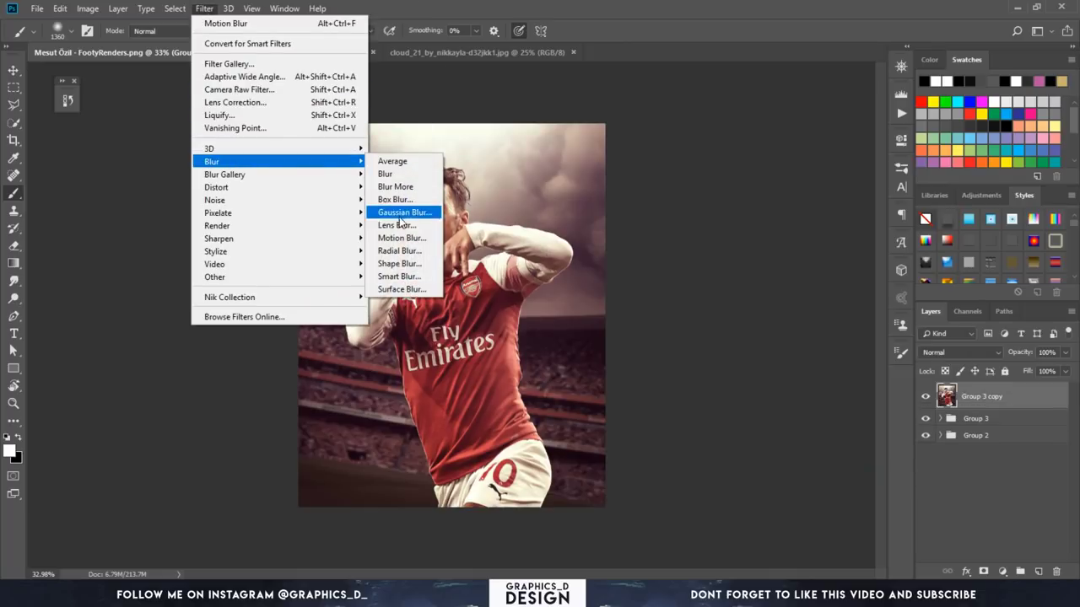
left_click(402, 238)
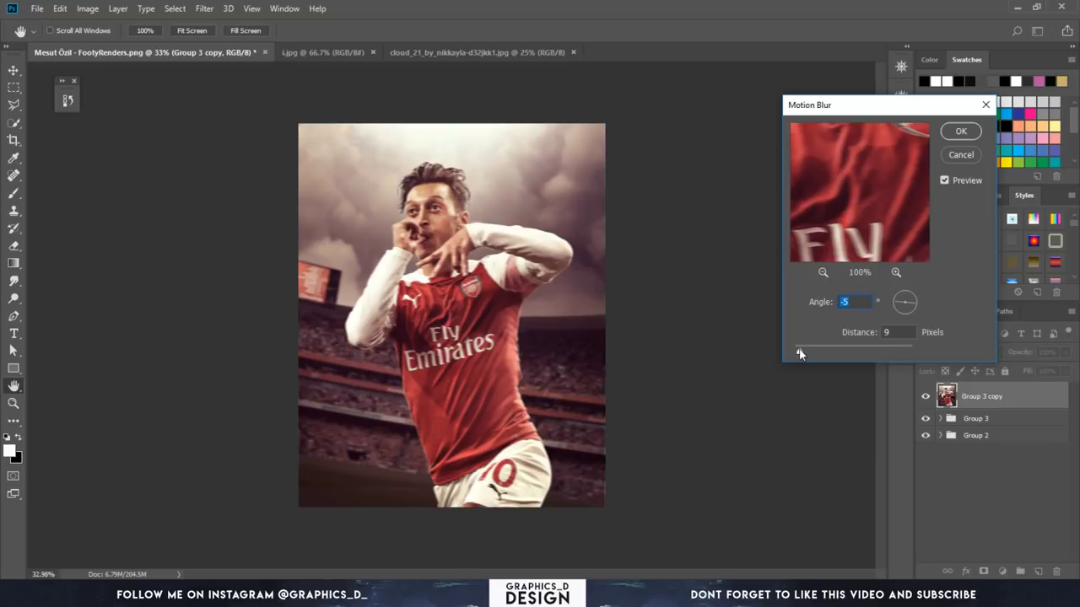
left_click_drag(800, 353, 796, 353)
left_click(960, 132)
Step: Mask the blur off the player's head and stamp all visible layers into Layer 14
key("b")
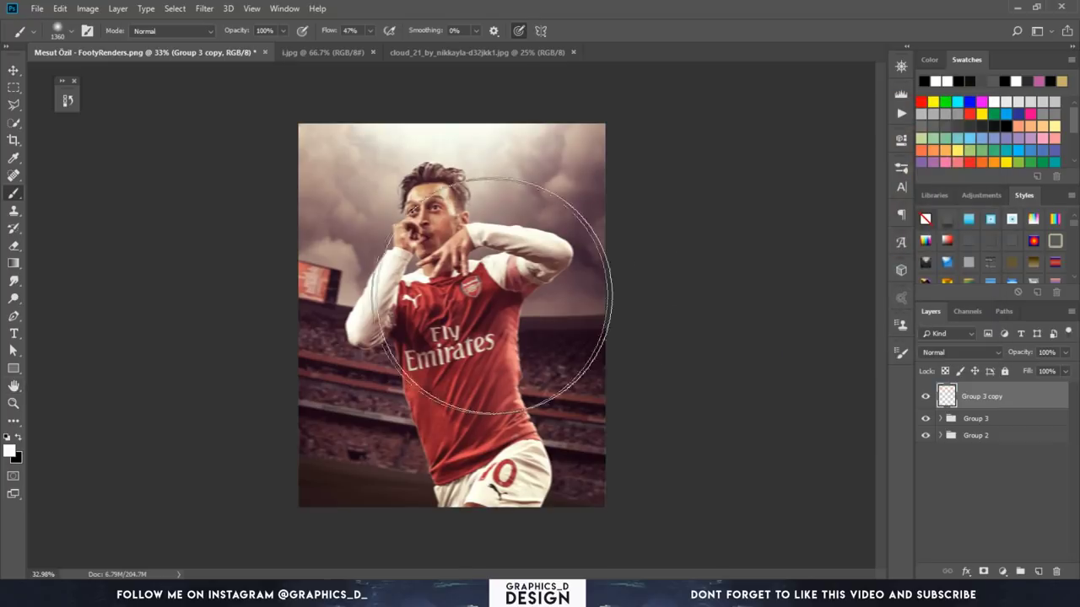
scroll(554, 290, "up", 2)
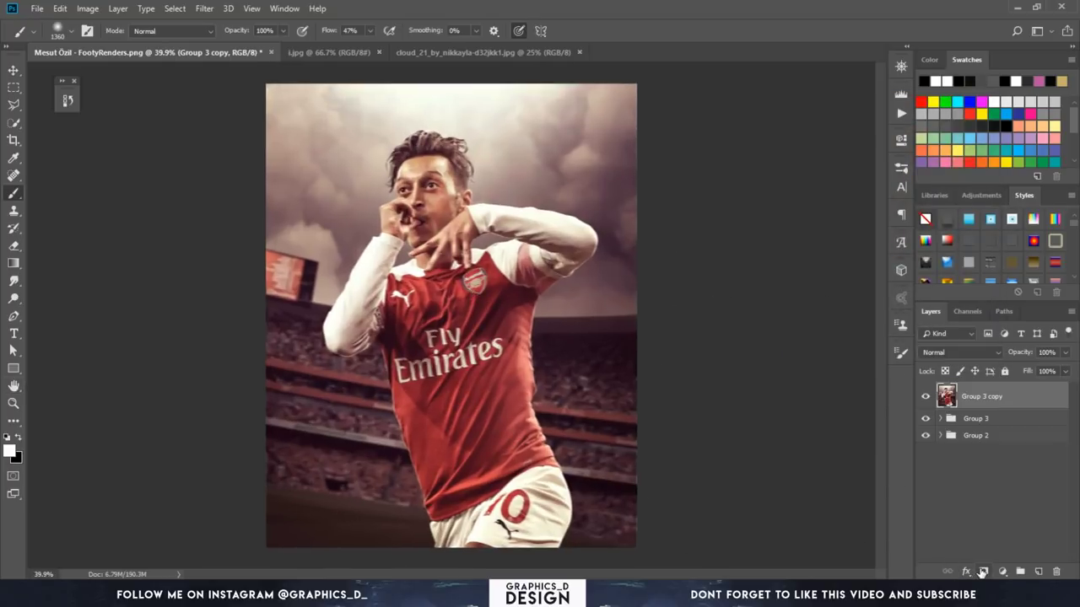
left_click(983, 571)
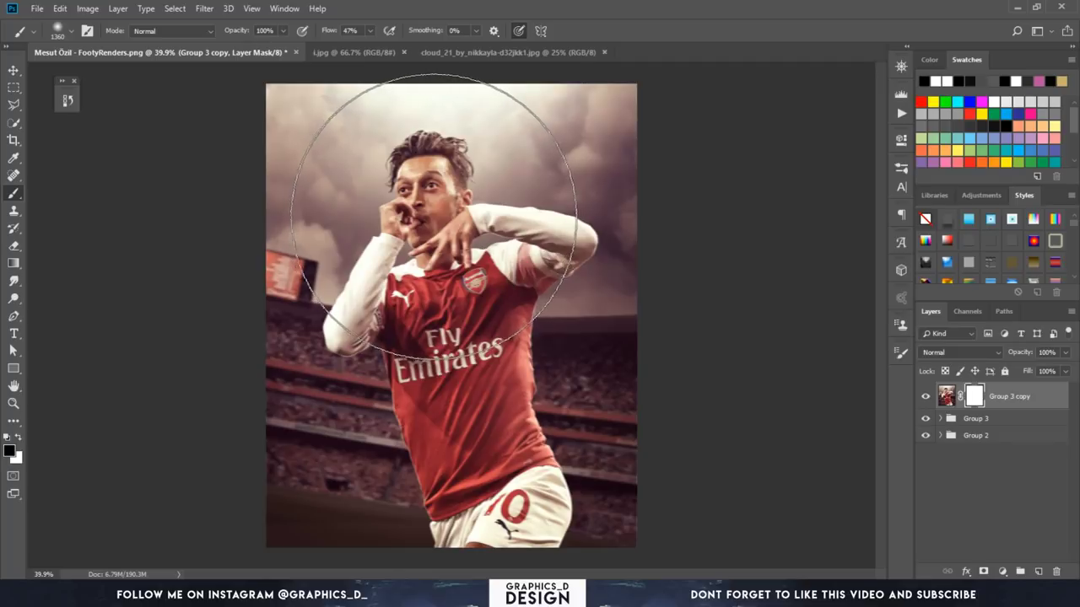
key("x")
key("bracketleft")
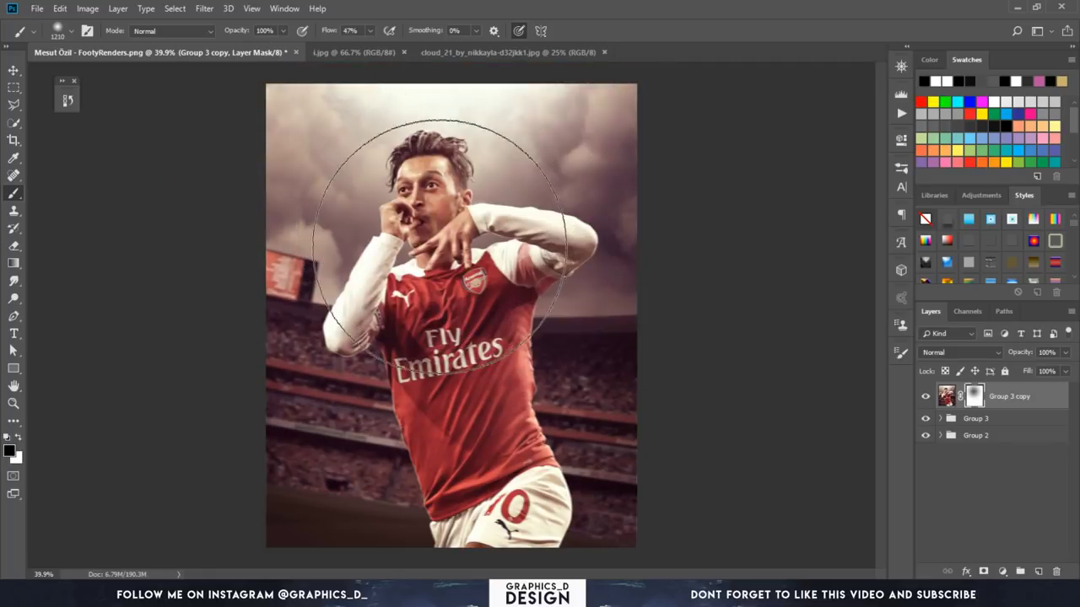
left_click_drag(396, 354, 371, 456)
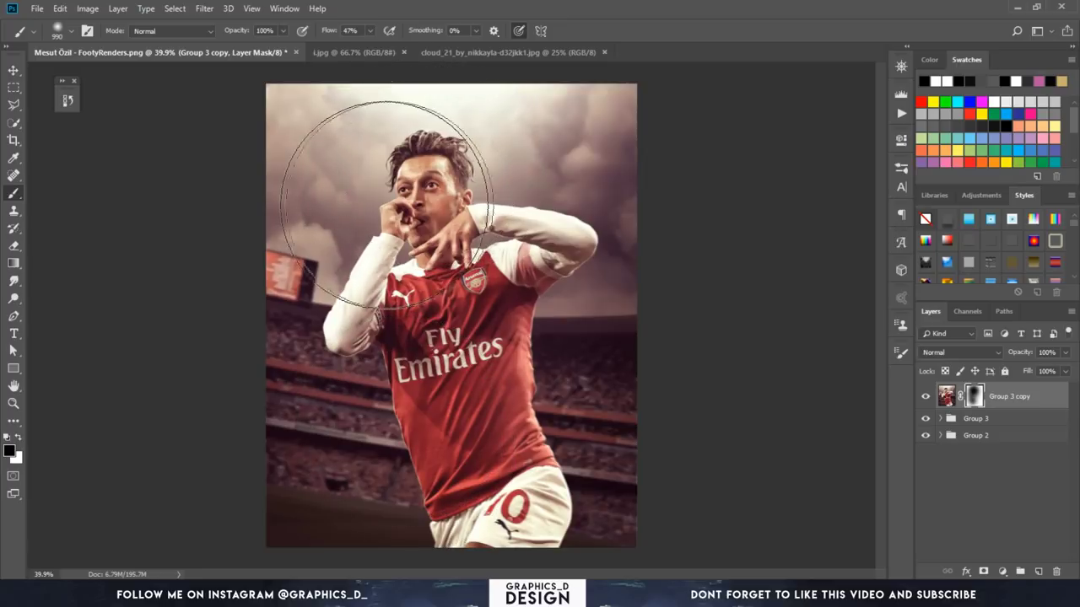
scroll(540, 197, "down", 1, "alt")
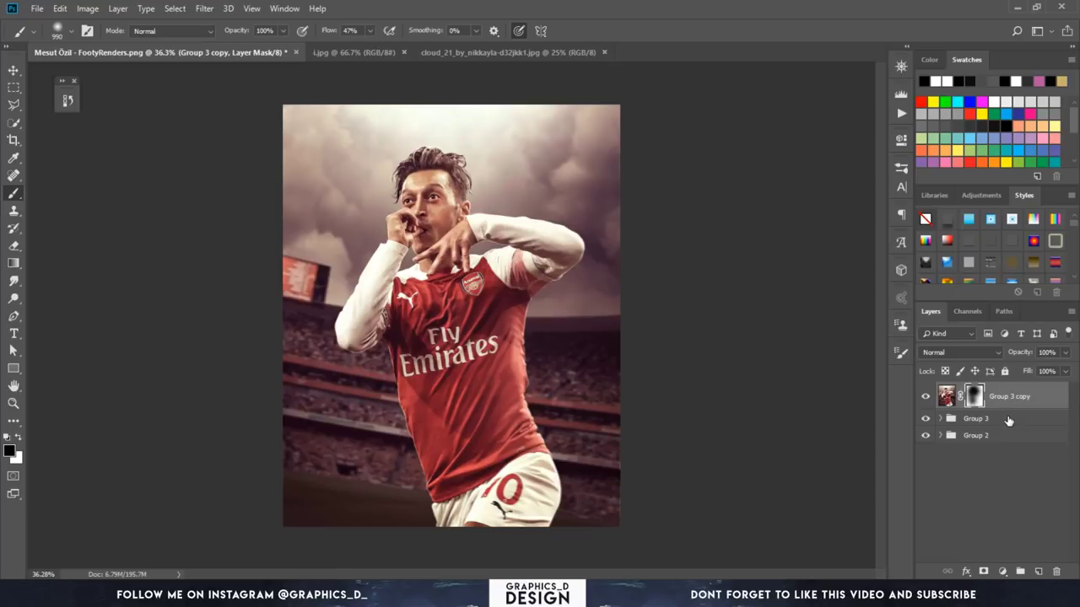
key("ctrl+shift+alt+e")
Step: Start an Iris Blur and enlarge and rotate its sharp area around the player
left_click(204, 9)
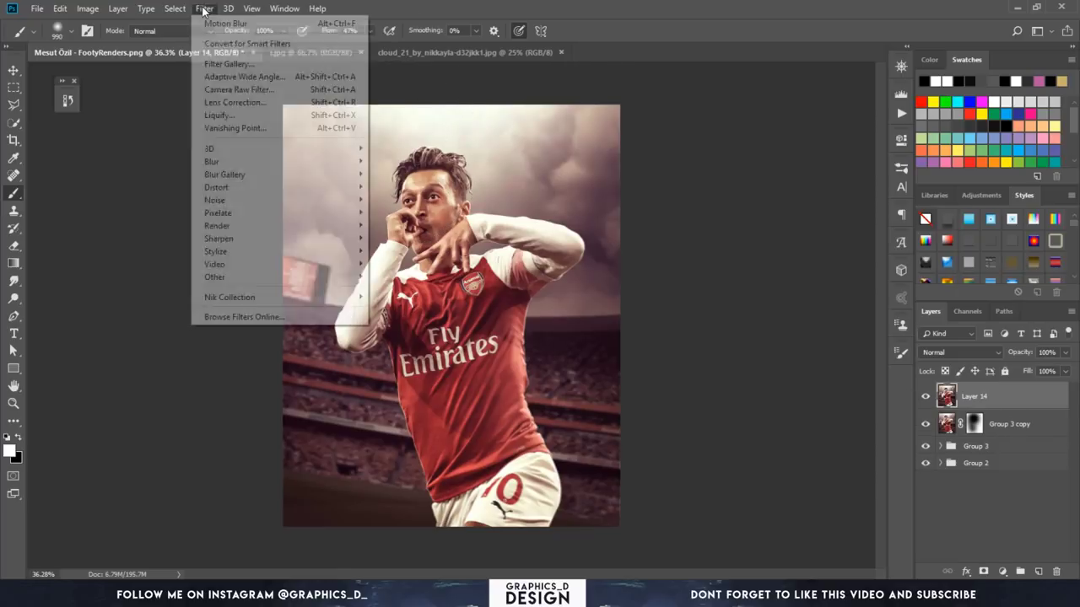
mouse_move(224, 173)
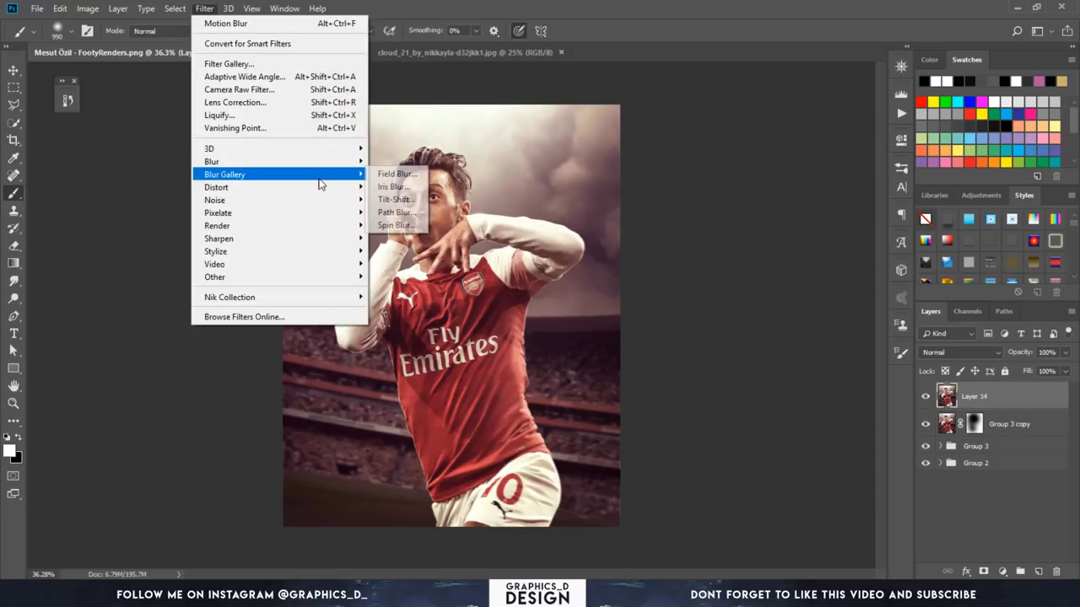
left_click(394, 186)
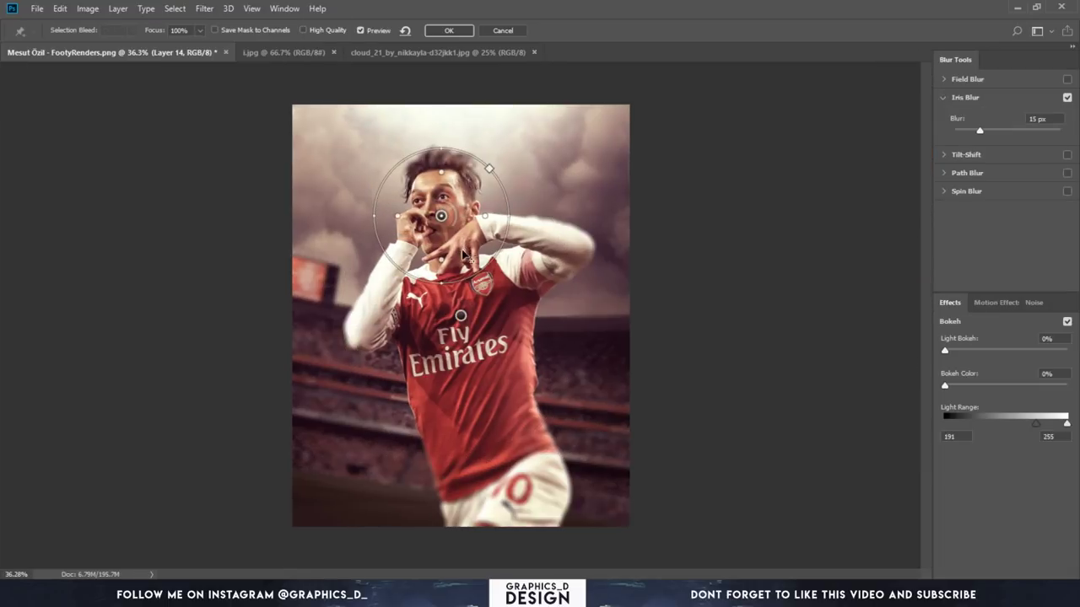
left_click_drag(461, 316, 439, 265)
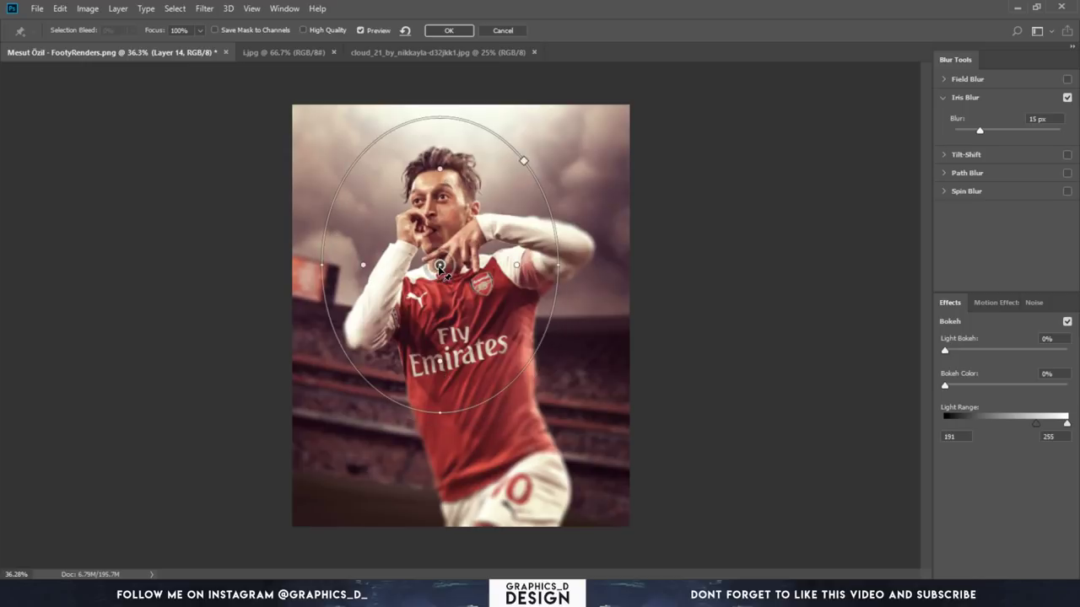
left_click_drag(520, 370, 677, 410)
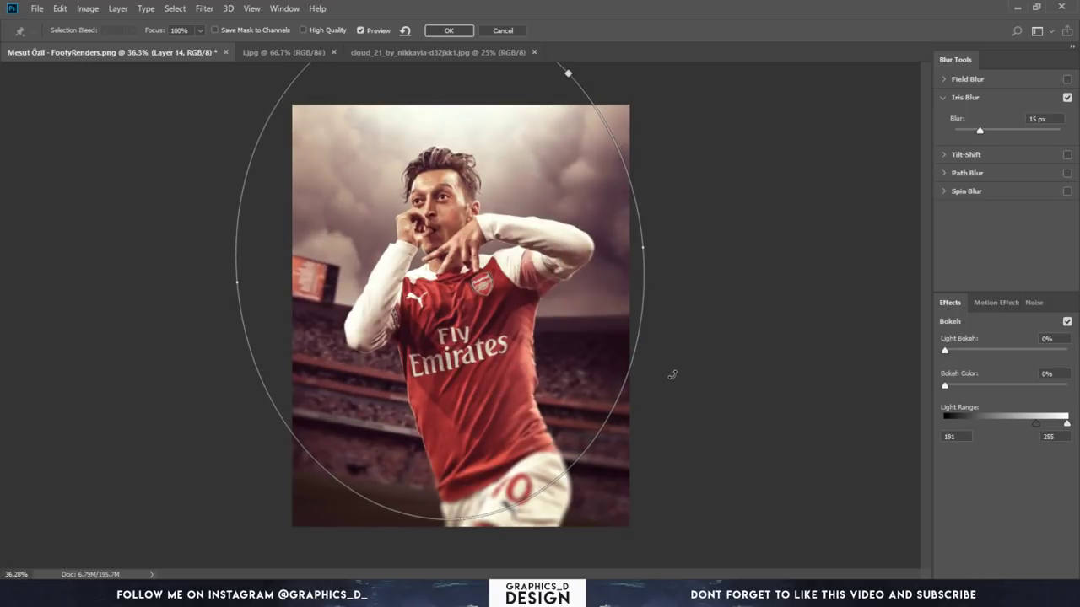
mouse_move(671, 398)
left_mouse_down()
mouse_move(665, 386)
mouse_move(686, 385)
left_mouse_up()
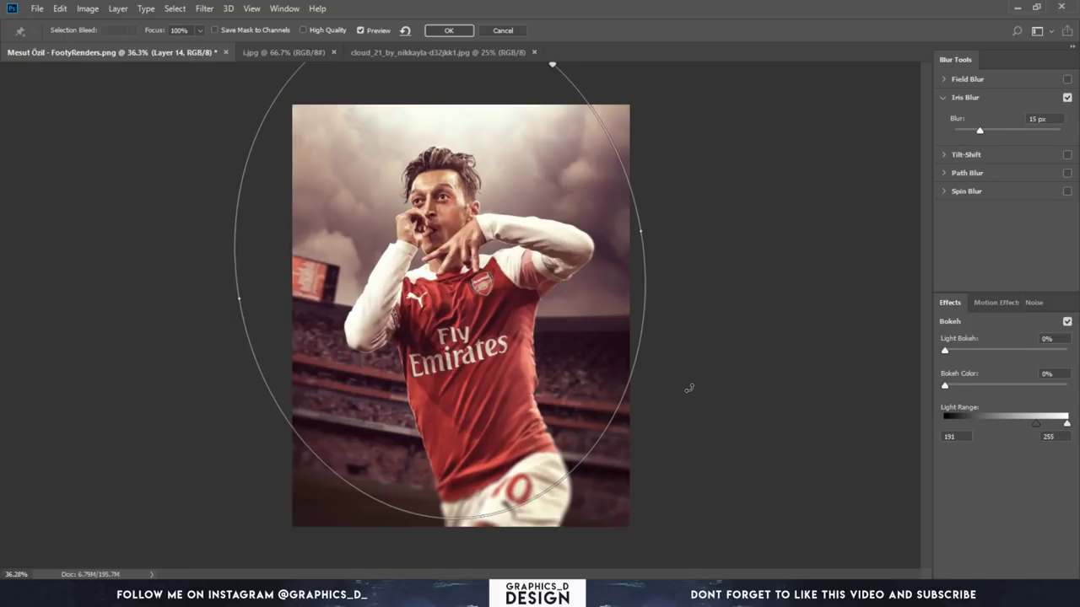
left_click_drag(593, 516, 487, 512)
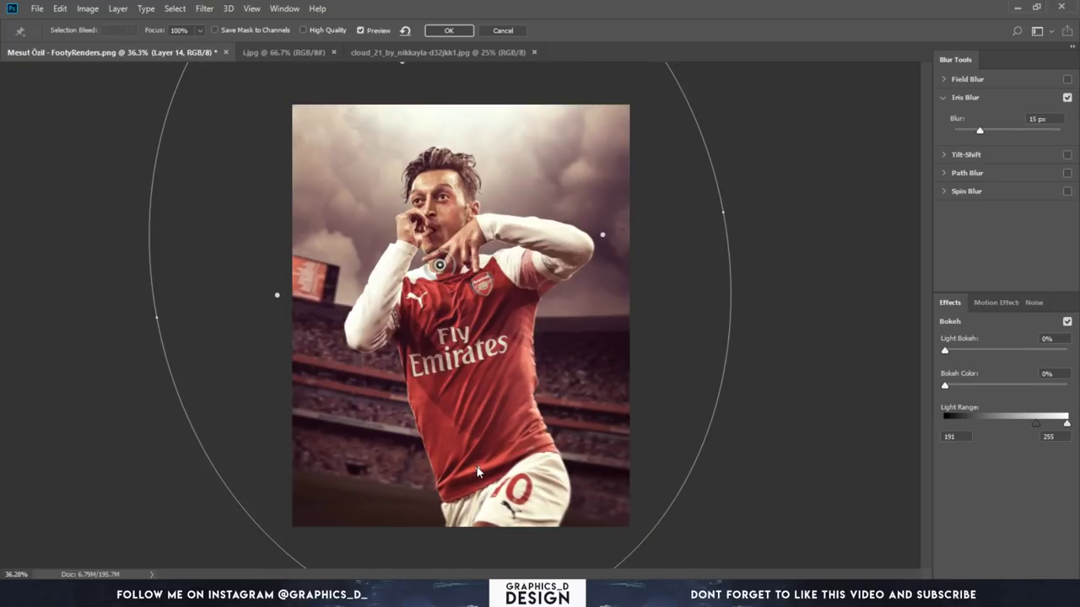
mouse_move(666, 531)
left_mouse_down()
mouse_move(676, 555)
mouse_move(690, 550)
left_mouse_up()
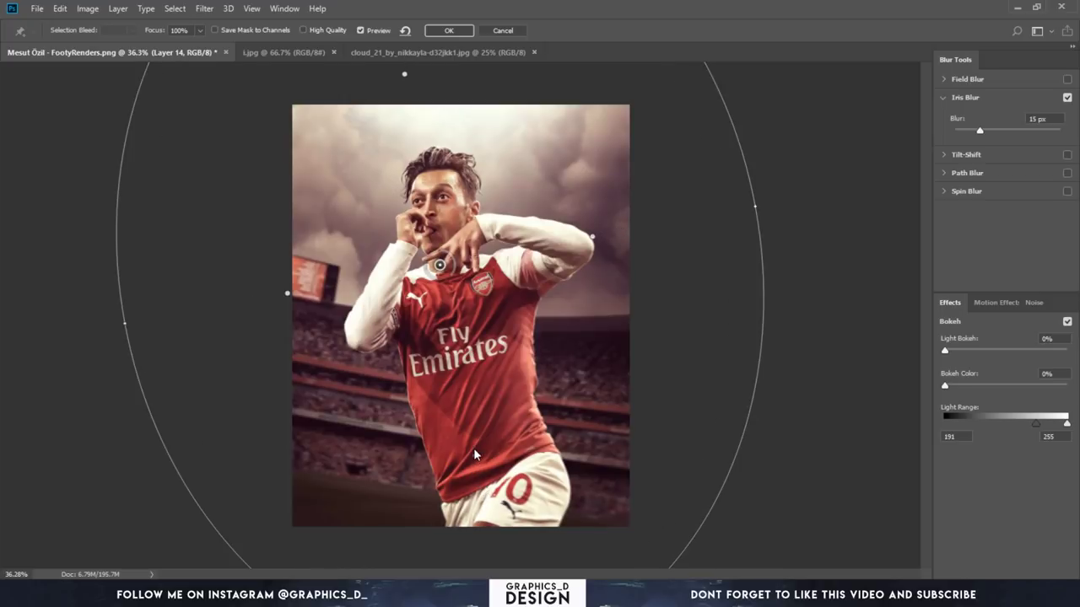
Step: Centre the 15 px iris blur focus on the player's face, widen the transition, and apply it
left_click_drag(439, 265, 434, 213)
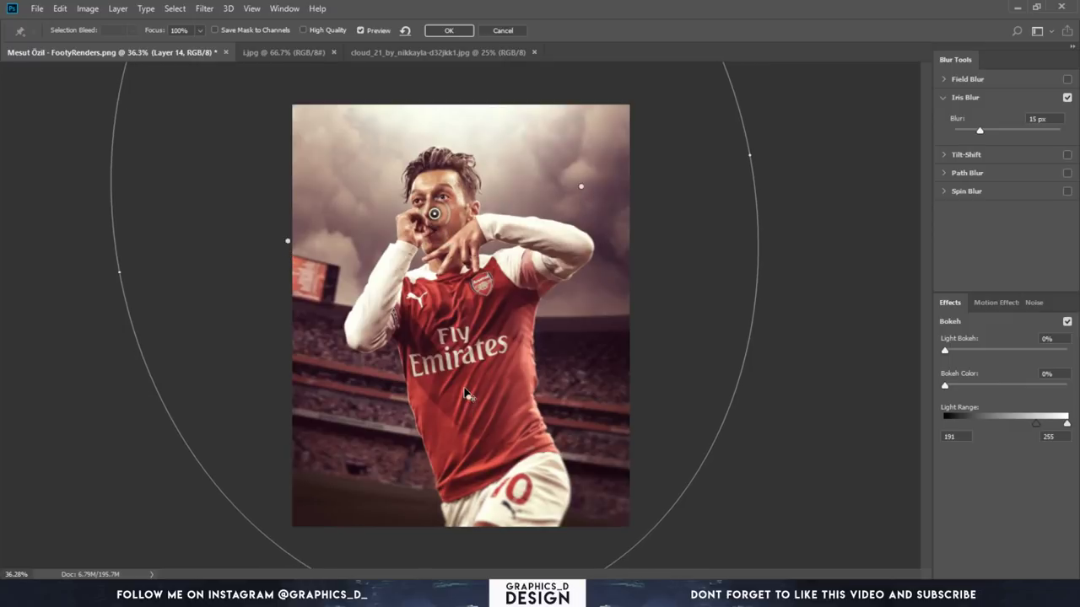
scroll(467, 394, "down", 2)
mouse_move(580, 521)
left_mouse_down()
mouse_move(599, 552)
mouse_move(620, 549)
left_mouse_up()
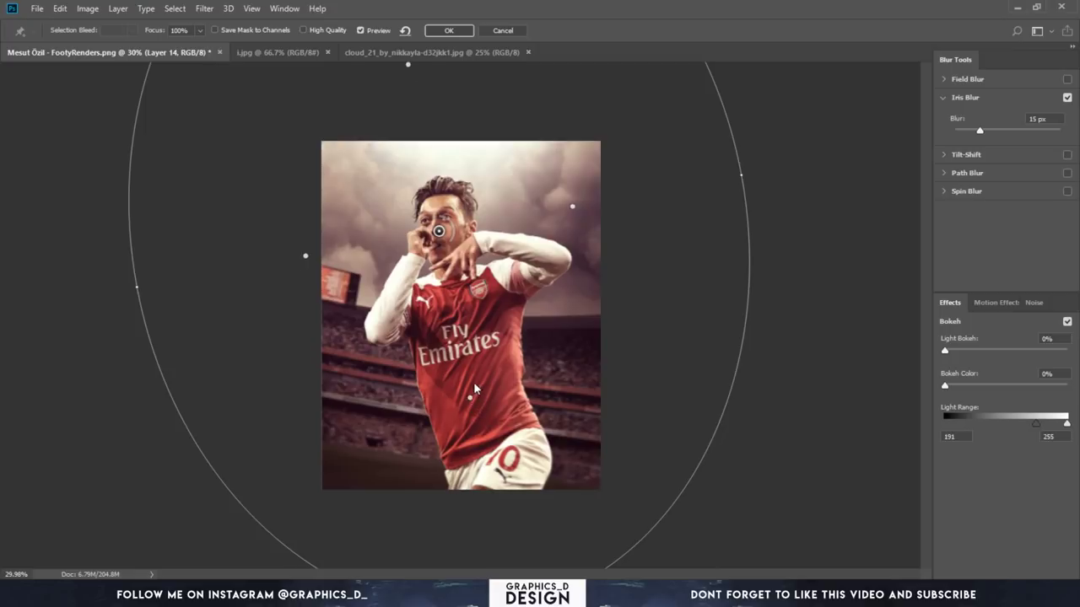
left_click_drag(466, 378, 472, 408)
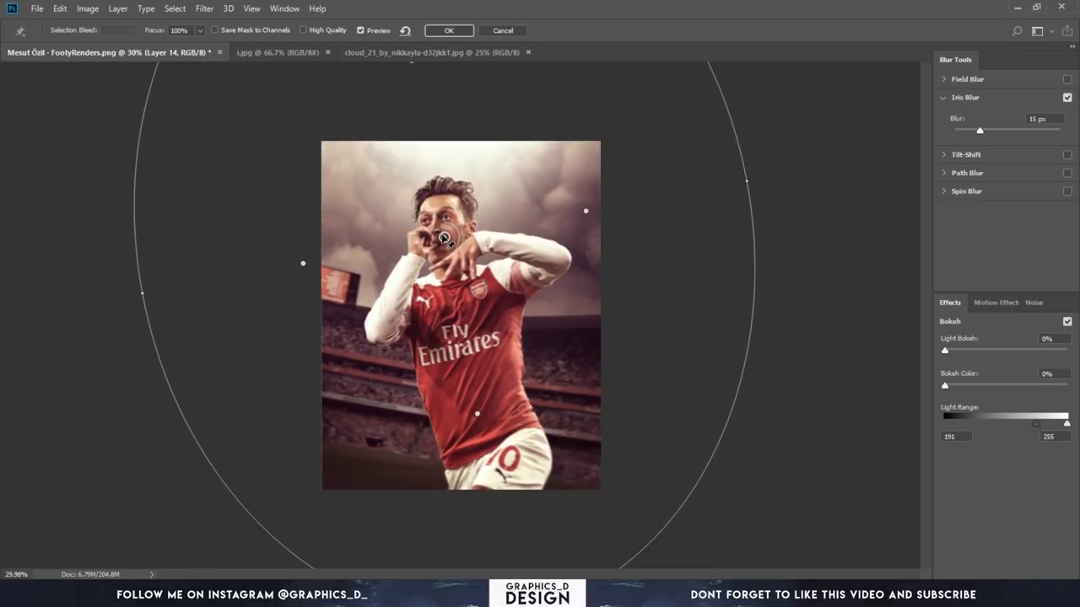
left_click(449, 31)
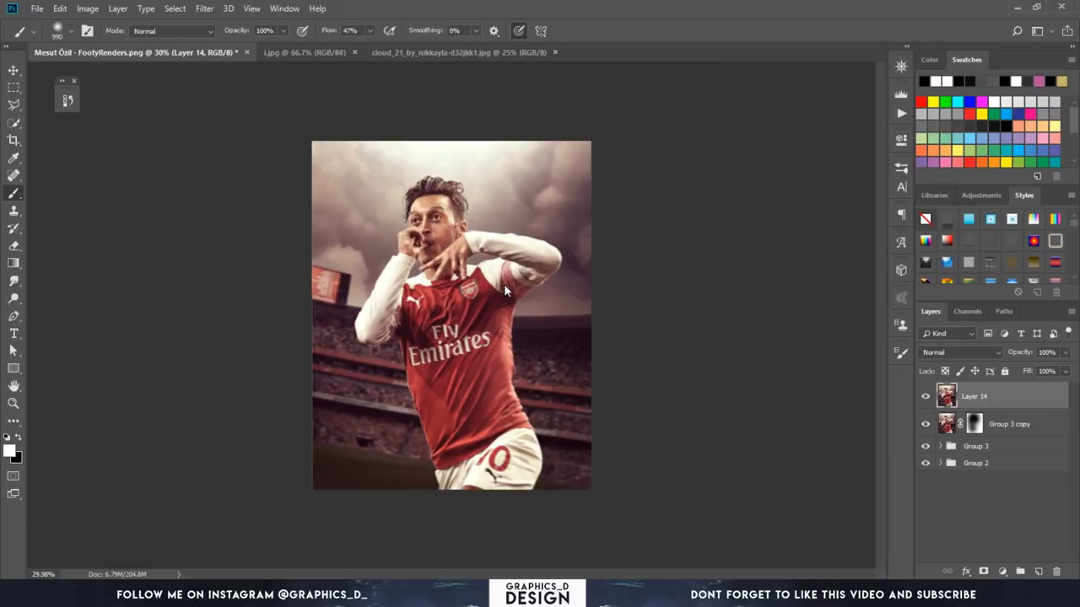
Step: Type '10' as a new text layer near the bottom-left of the poster
scroll(509, 238, "up", 1)
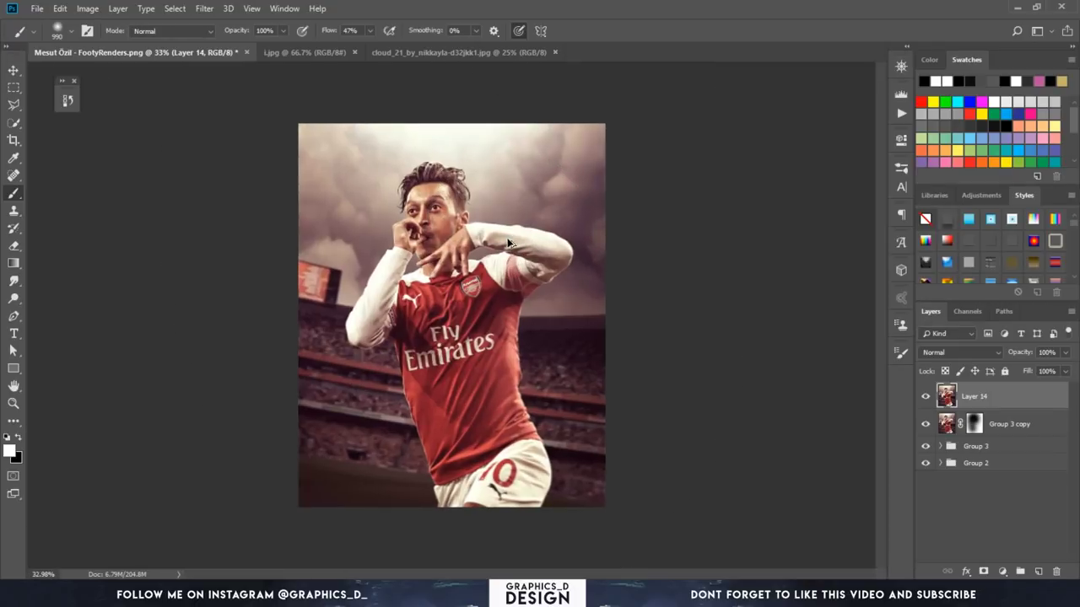
scroll(509, 239, "up", 1)
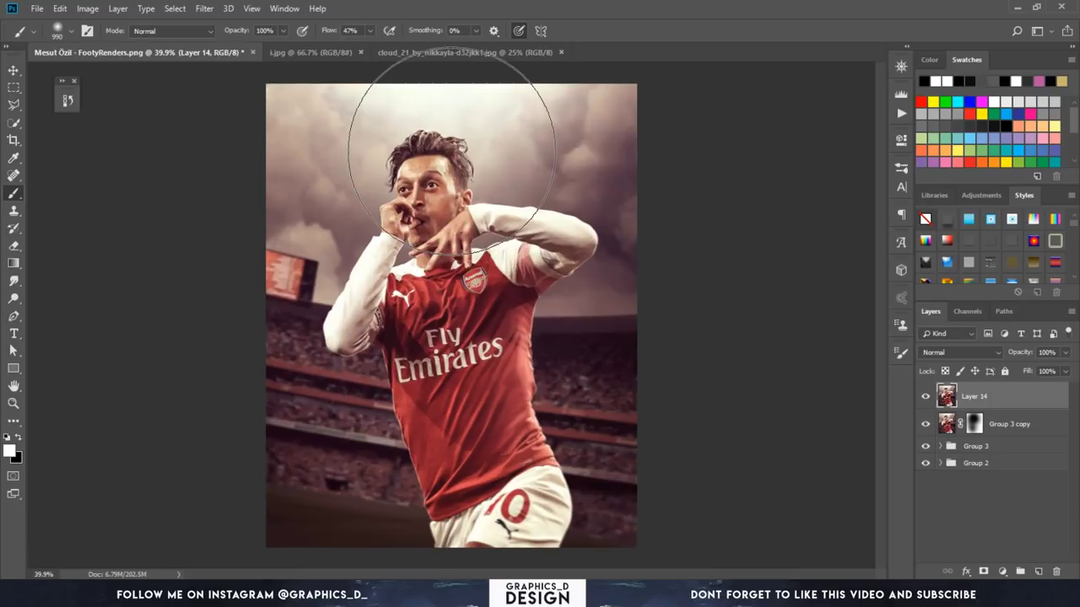
left_click(13, 333)
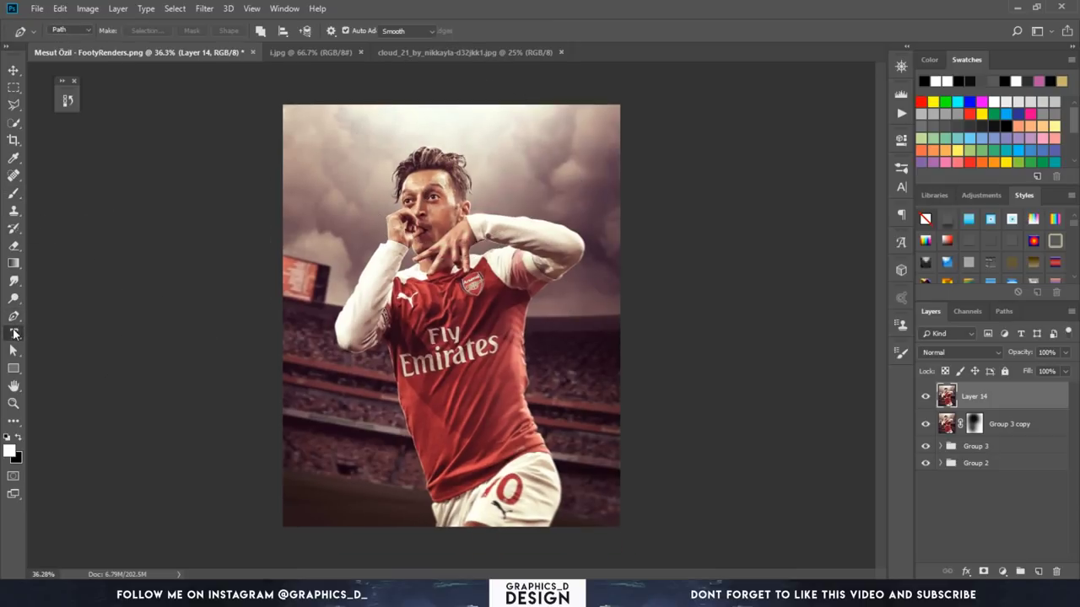
left_click(327, 479)
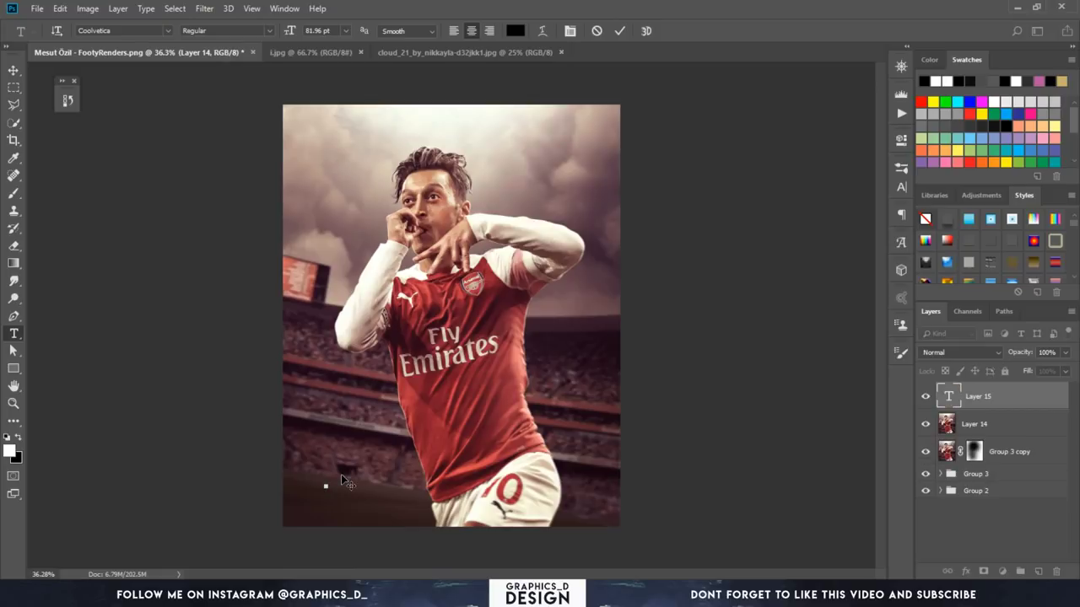
type("10")
key("ctrl+a")
Step: Make the 10 white (ffffff) at about 115 pt and move it into the bottom-left corner
left_click(900, 186)
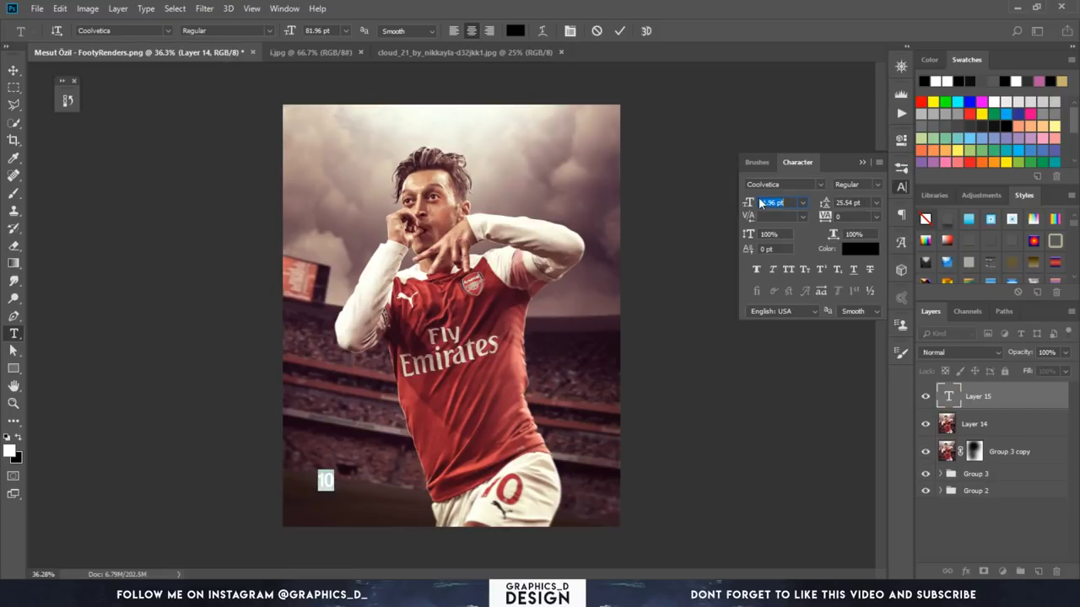
left_click_drag(761, 203, 789, 203)
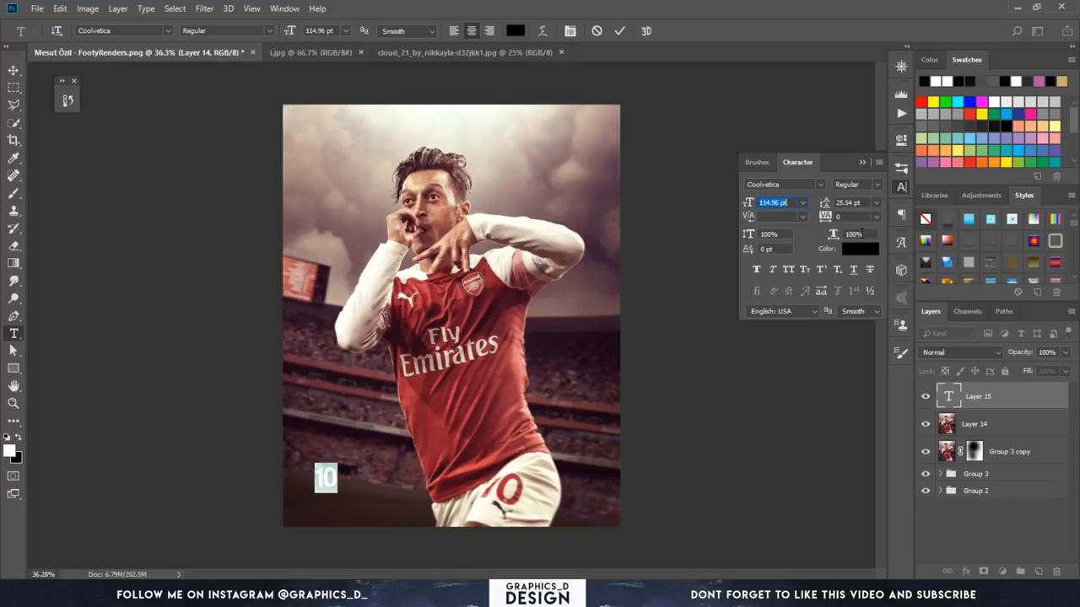
left_click(865, 248)
type("ffffff")
left_click(1024, 201)
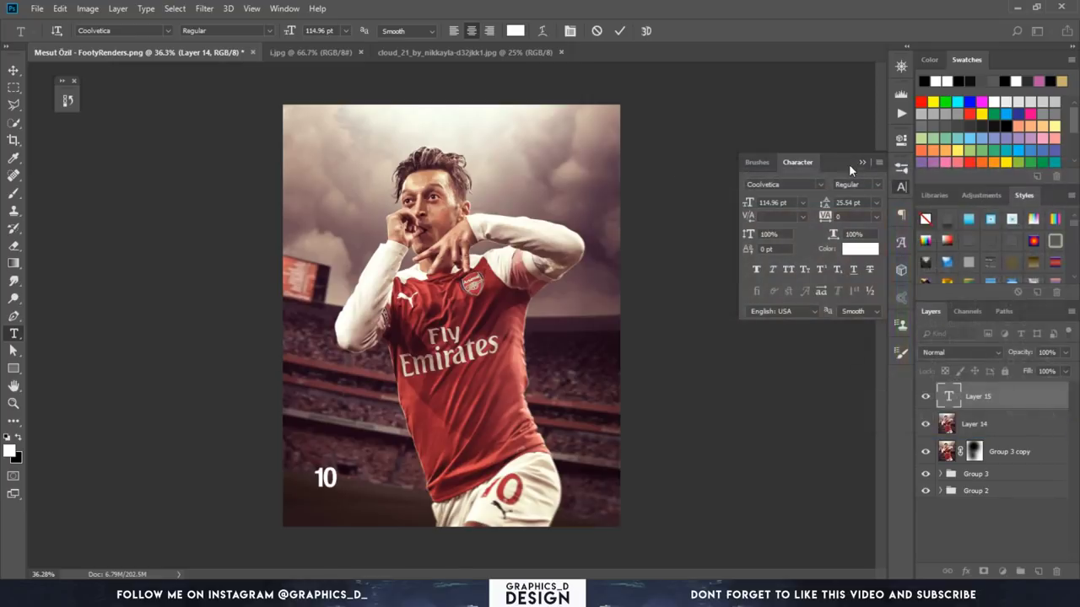
left_click(861, 162)
left_click(13, 70)
mouse_move(346, 351)
left_mouse_down()
mouse_move(324, 377)
mouse_move(339, 378)
left_mouse_up()
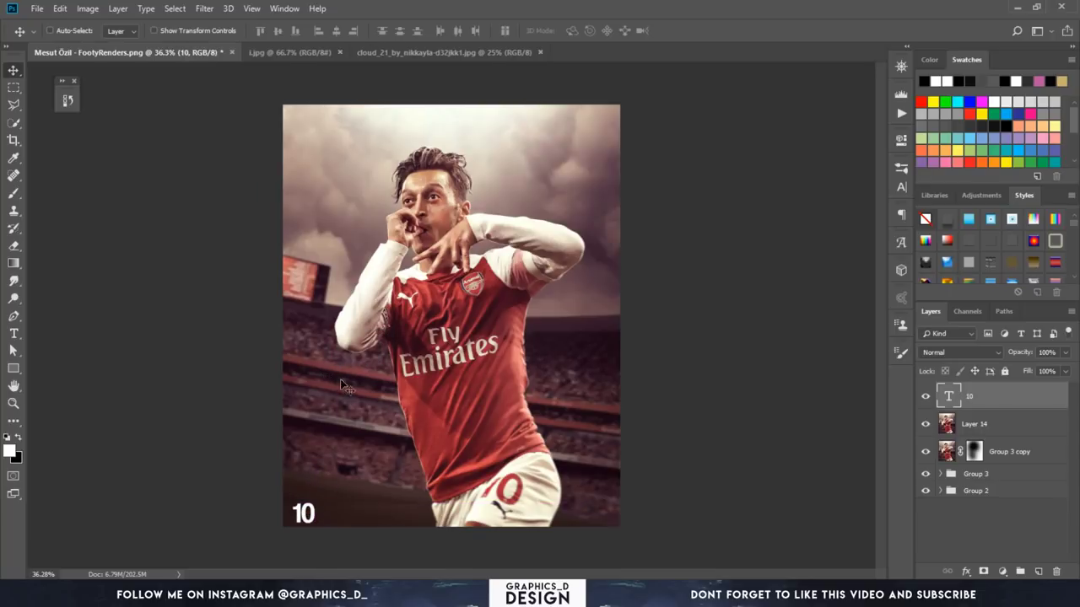
Step: Nudge the 10 up and duplicate it as a copy at the poster's top-right
key("Up")
key("Up")
key("Up")
key("Up")
key("Up")
key("Up")
key("Up")
key("Up")
key("Up")
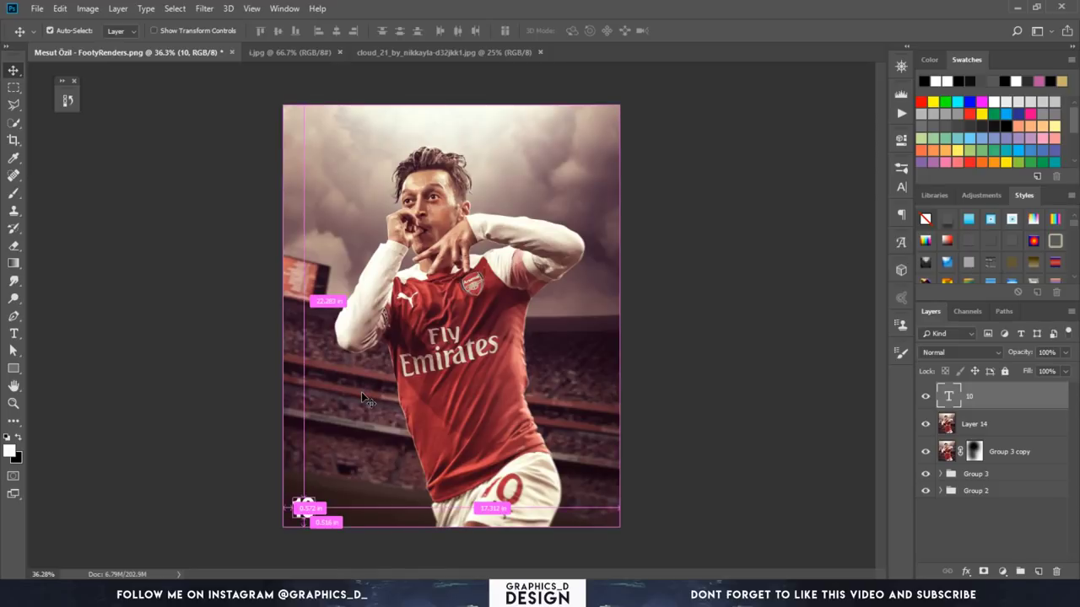
mouse_move(361, 392)
left_mouse_down()
mouse_move(338, 347)
mouse_move(611, 146)
left_mouse_up()
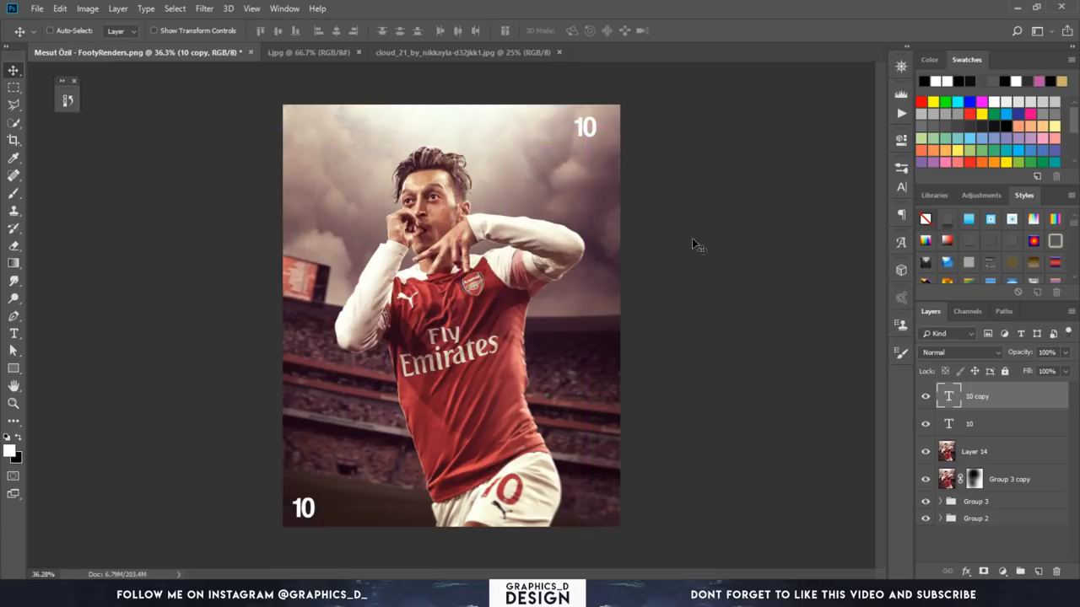
double_click(962, 398)
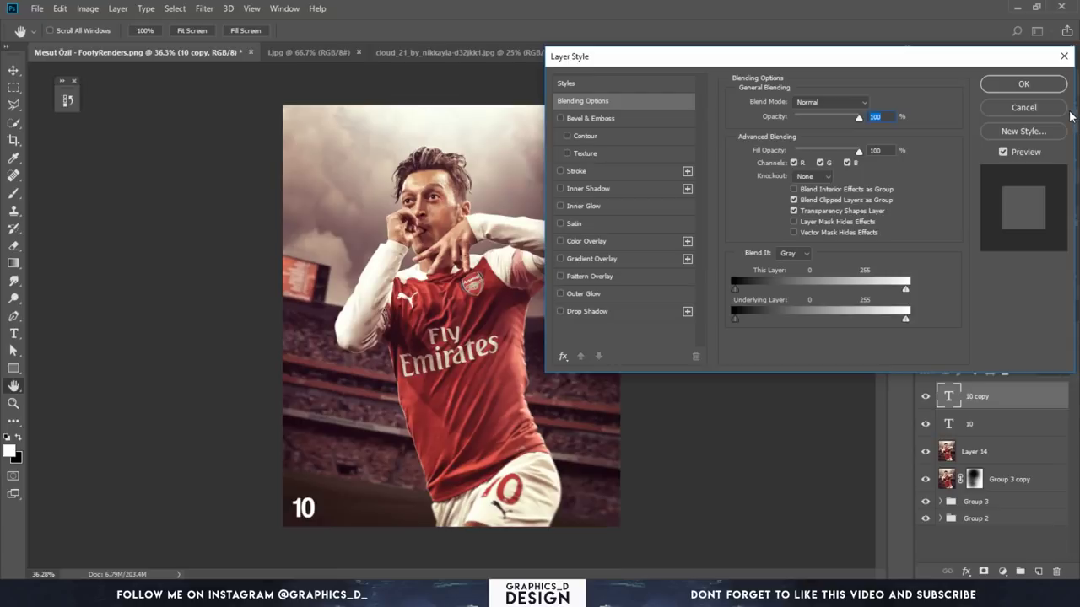
left_click(1045, 113)
Step: Replace the copied text with the player's name
double_click(948, 396)
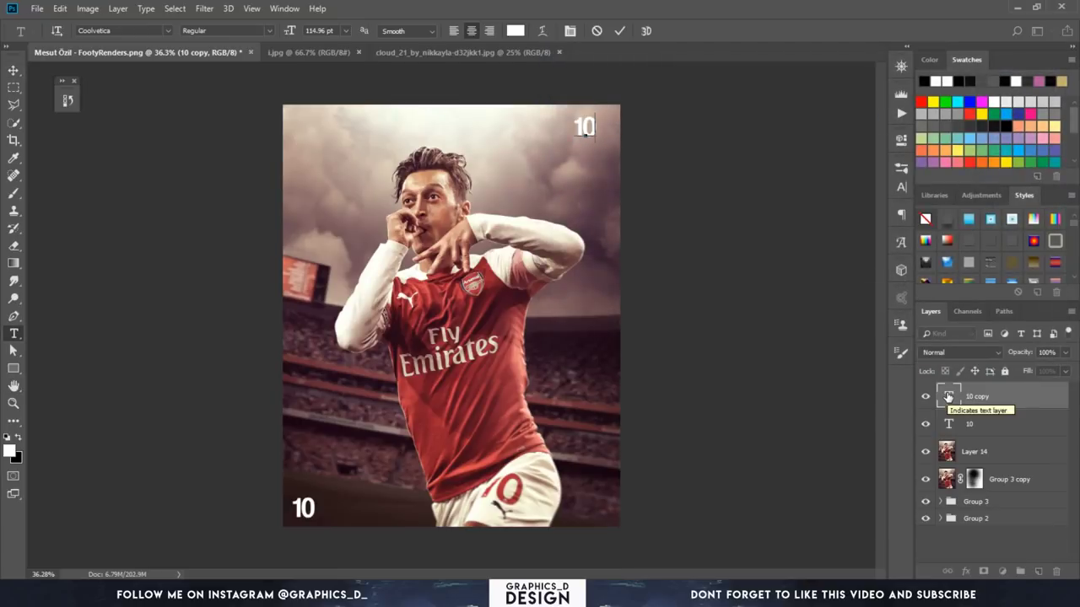
type("Me")
type("sut")
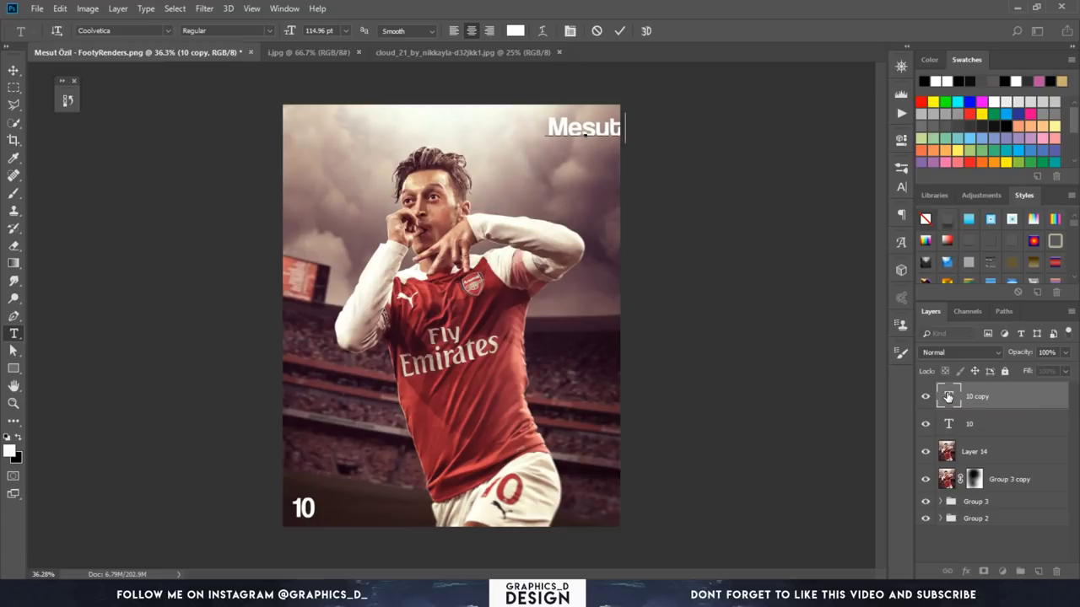
type(" O")
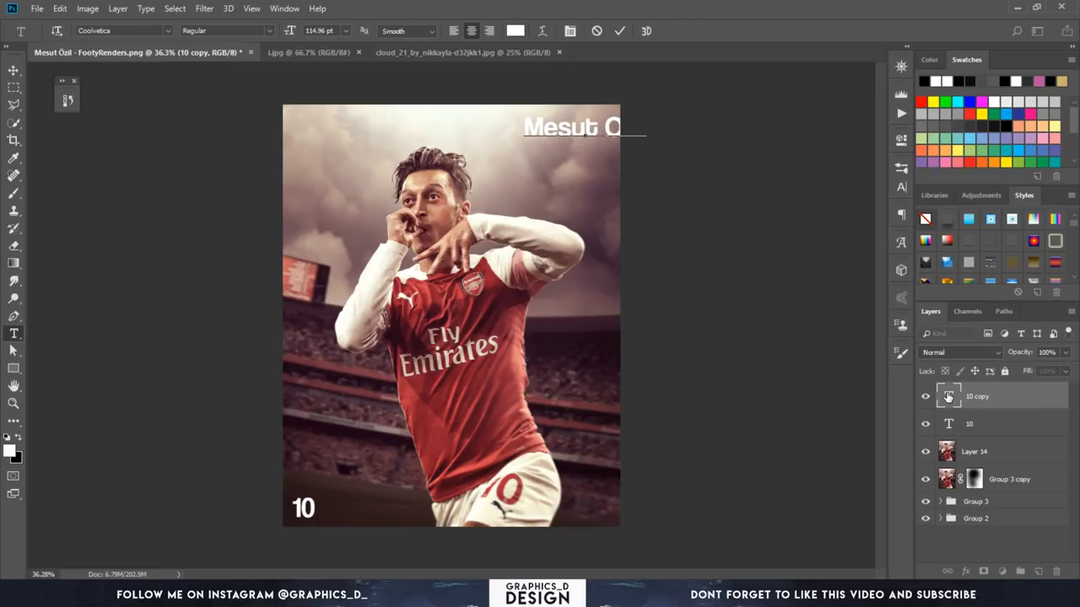
double_click(948, 397)
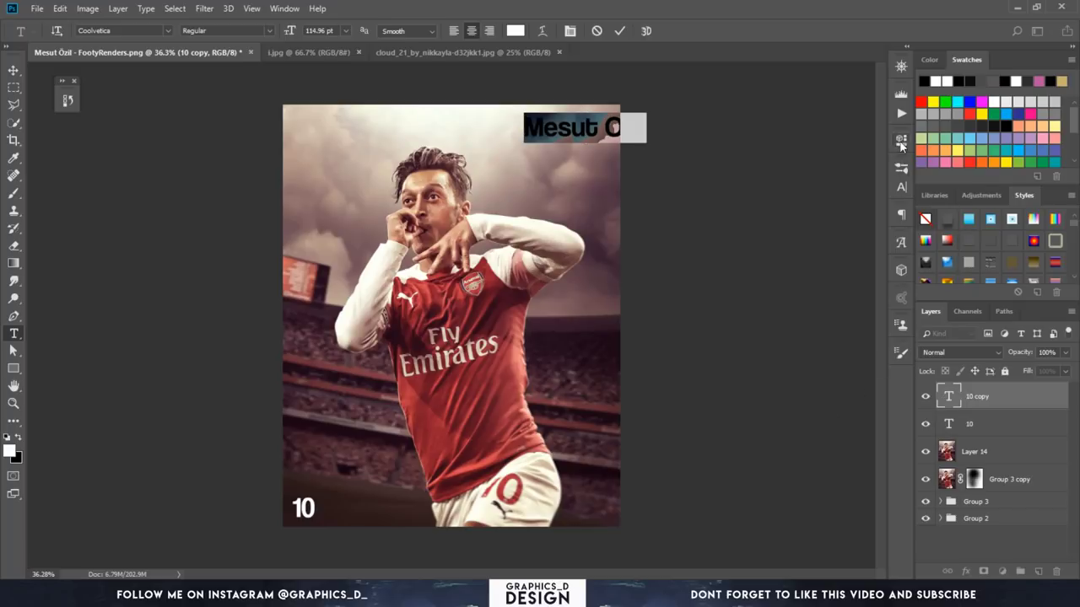
left_click(900, 186)
Step: Rotate the name text 90° to run down the bottom-right edge and scale it to about 83%
left_click(13, 71)
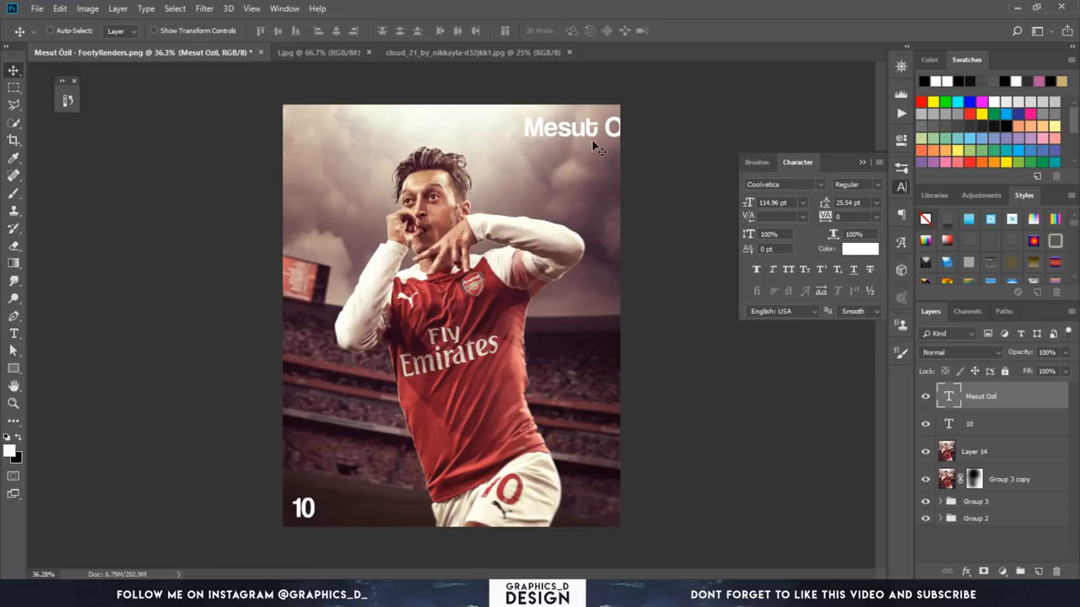
left_click_drag(641, 128, 616, 131)
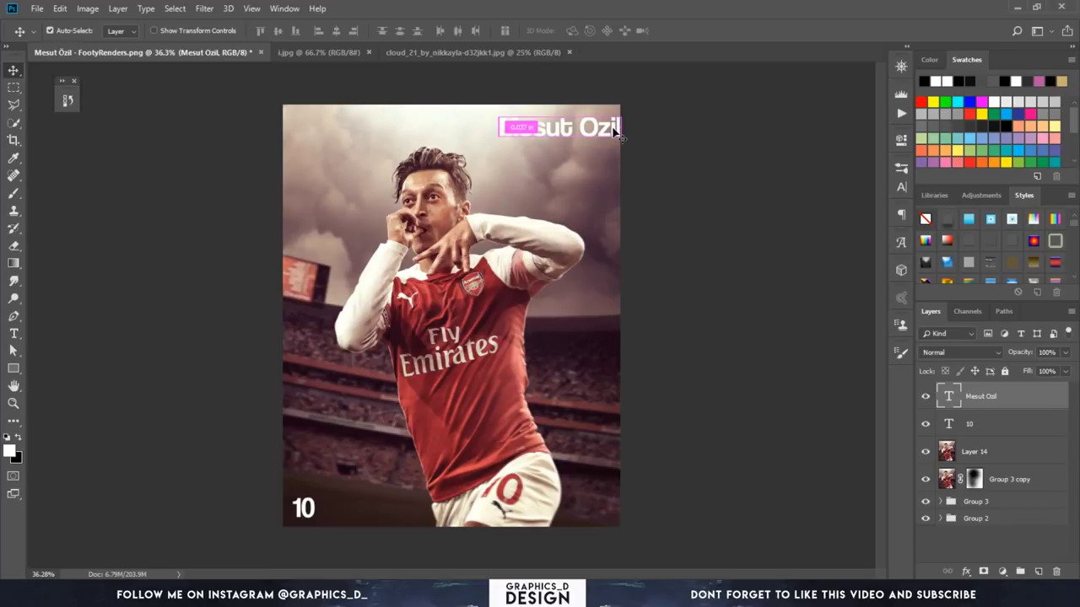
key("ctrl+t")
mouse_move(738, 116)
left_mouse_down()
mouse_move(545, 257)
mouse_move(605, 235)
left_mouse_up()
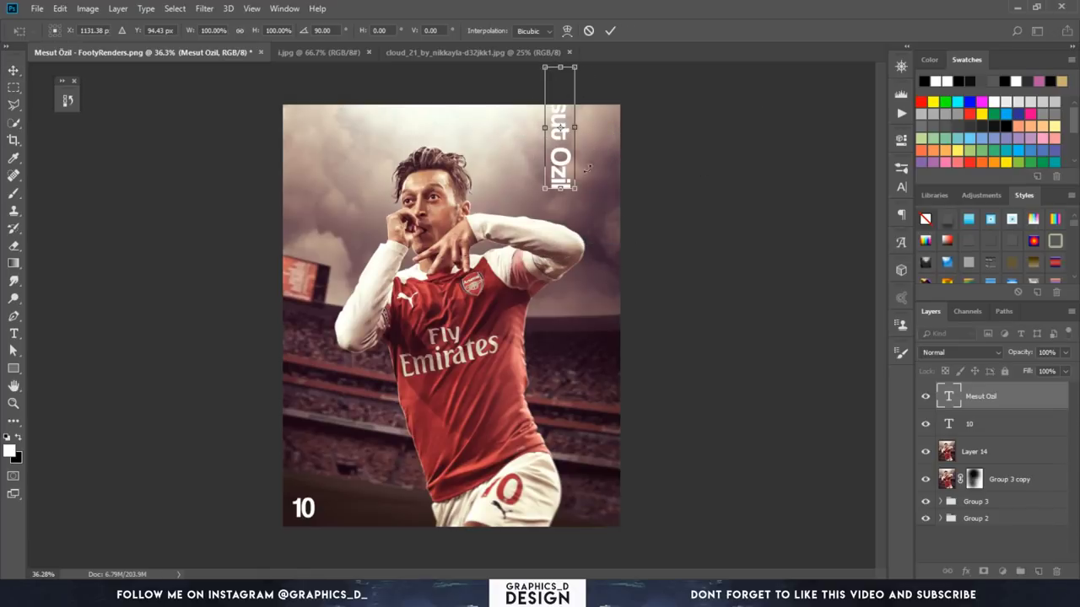
key("Return")
left_click_drag(563, 128, 604, 455)
key("ctrl+t")
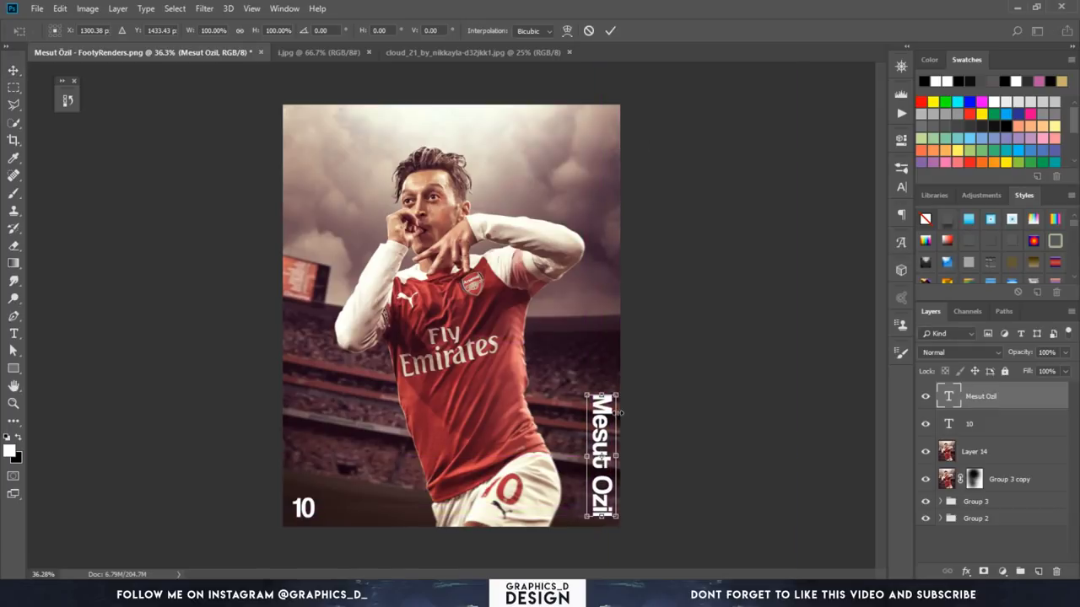
left_click_drag(604, 455, 604, 459)
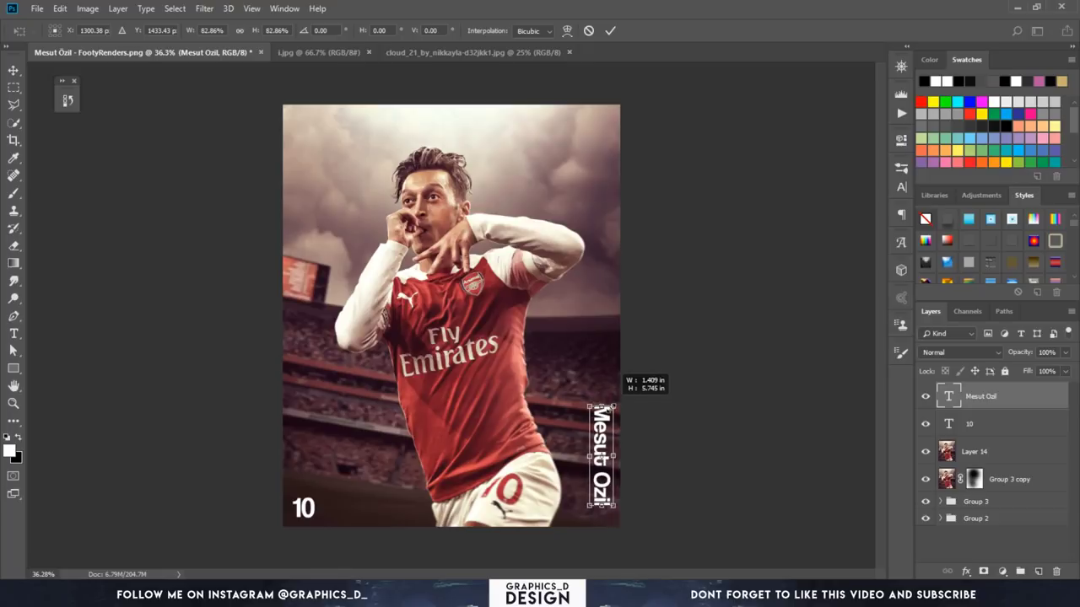